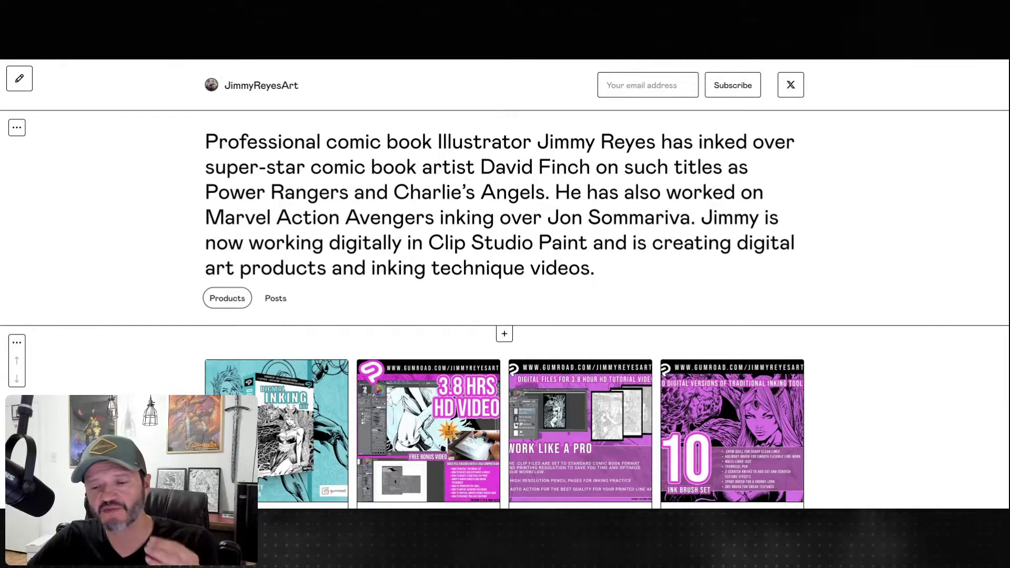
Step: Browse the store's products and open the free brush, double-page spread and ink sample set for Clip Studio Paint
scroll(505, 316, down, 3)
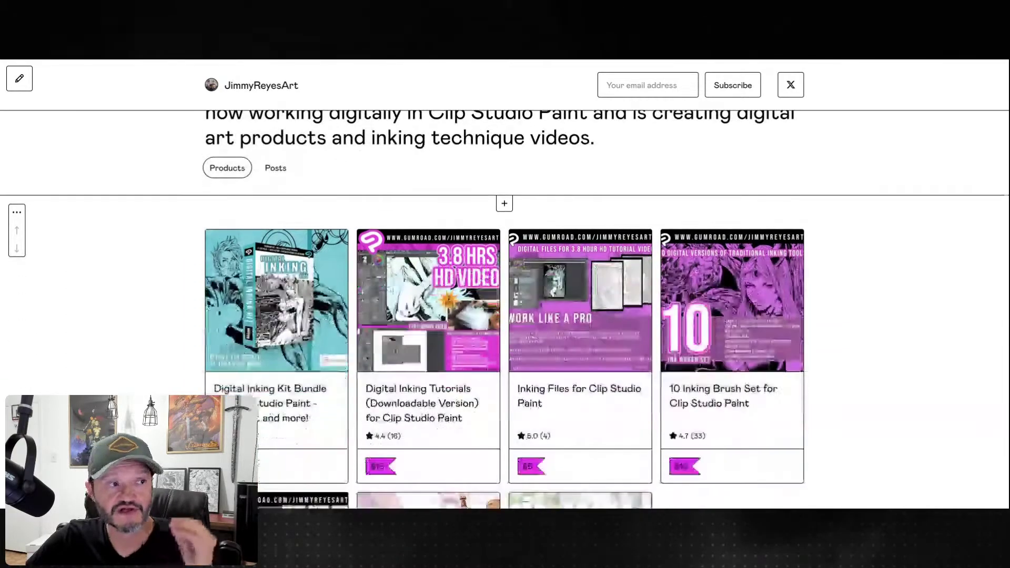
scroll(505, 315, down, 2)
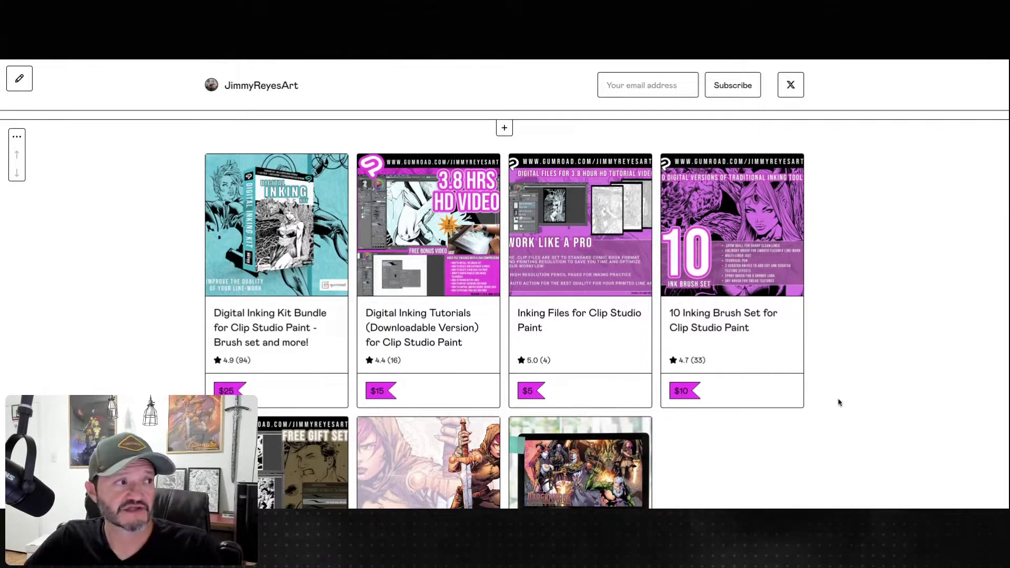
scroll(424, 298, down, 1)
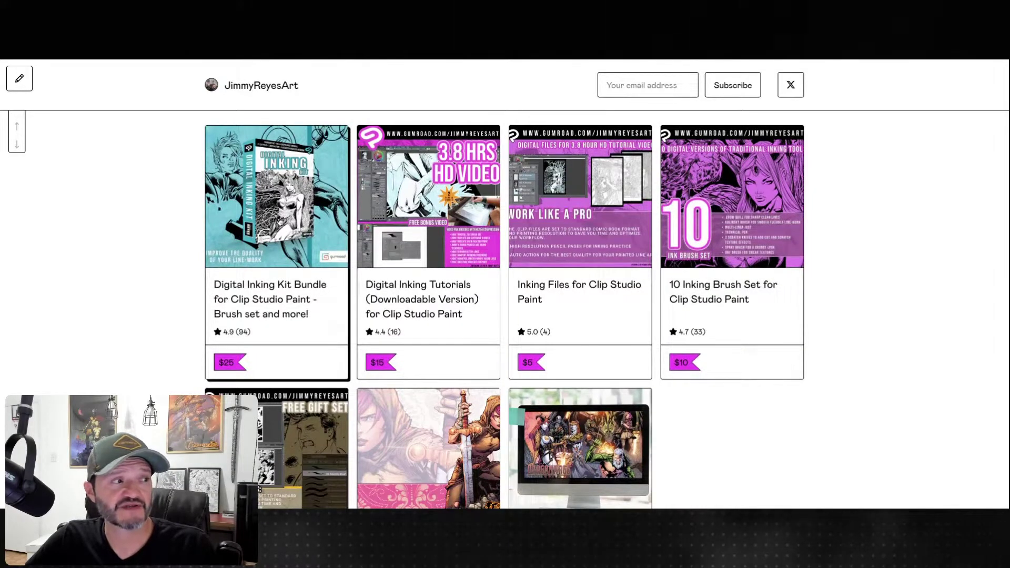
scroll(294, 231, down, 3)
click(295, 273)
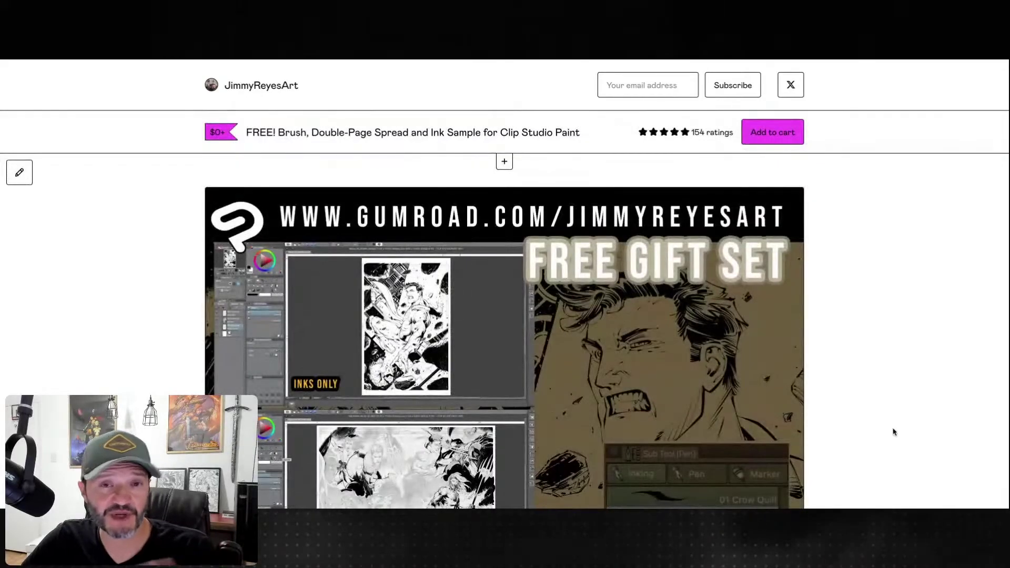
Step: Examine the free gift set's preview image and its list of included items, and return to the product list
scroll(893, 432, down, 1)
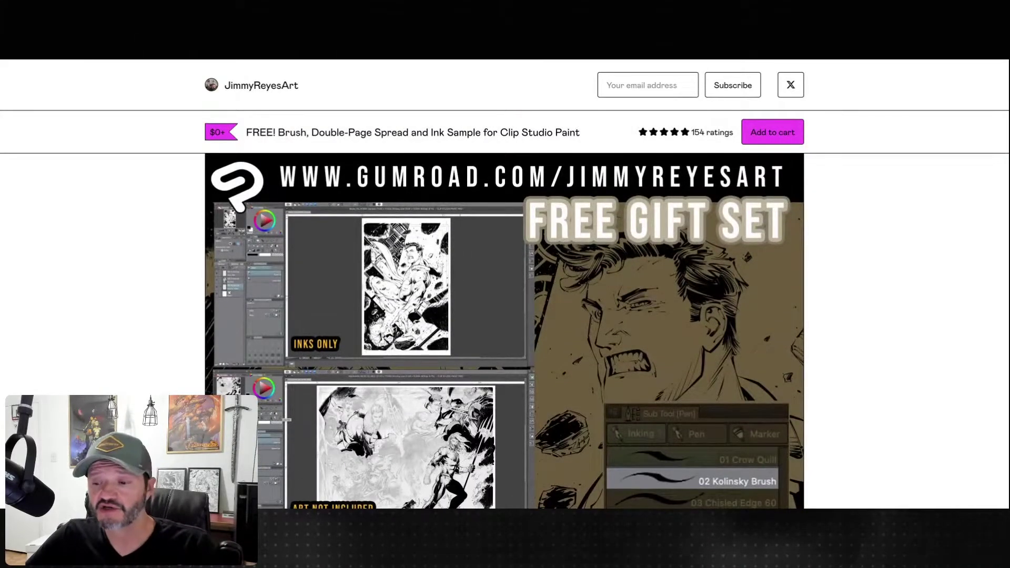
scroll(893, 431, down, 1)
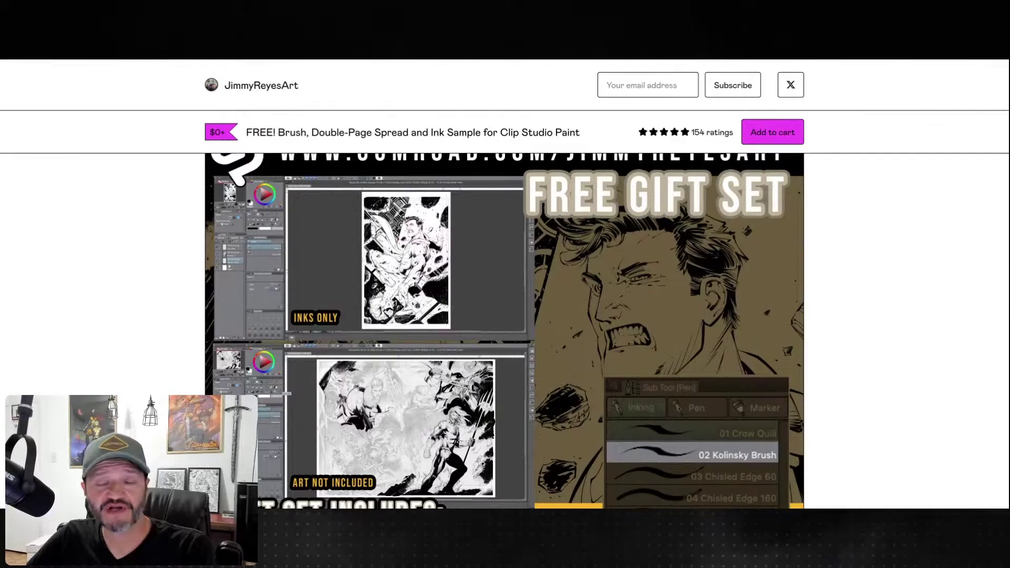
scroll(505, 332, down, 4)
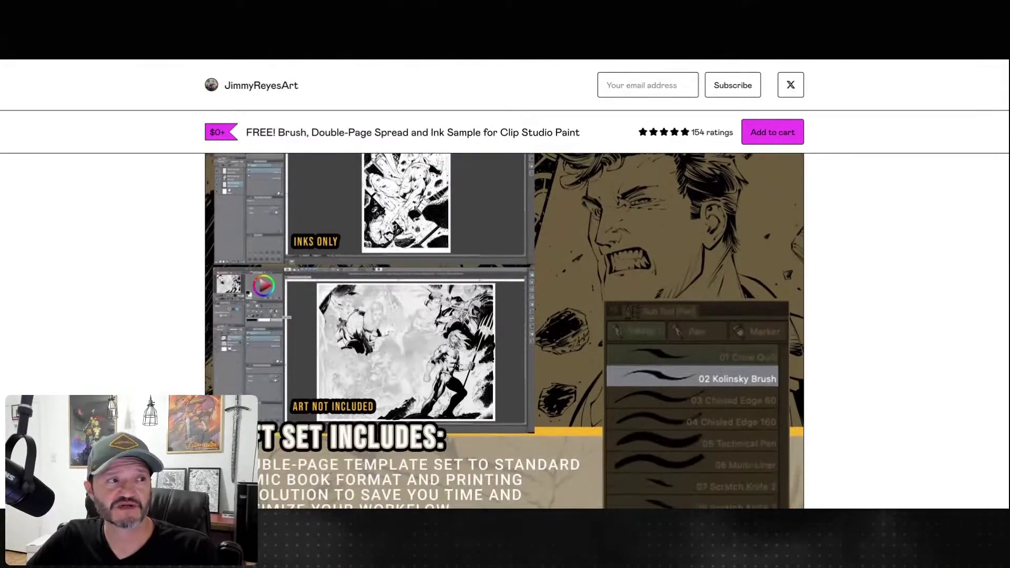
scroll(505, 332, down, 2)
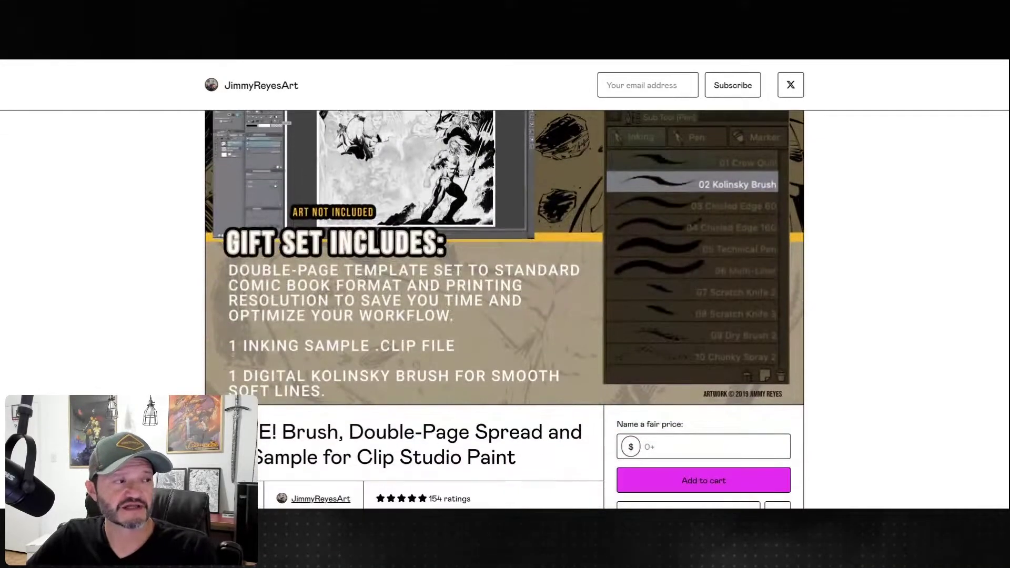
scroll(505, 331, up, 3)
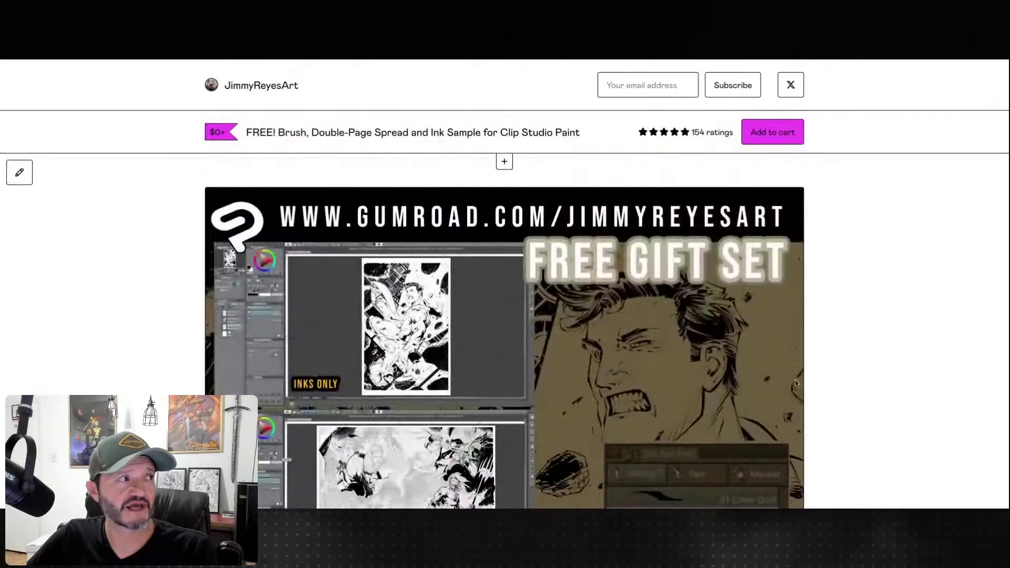
scroll(736, 348, down, 3)
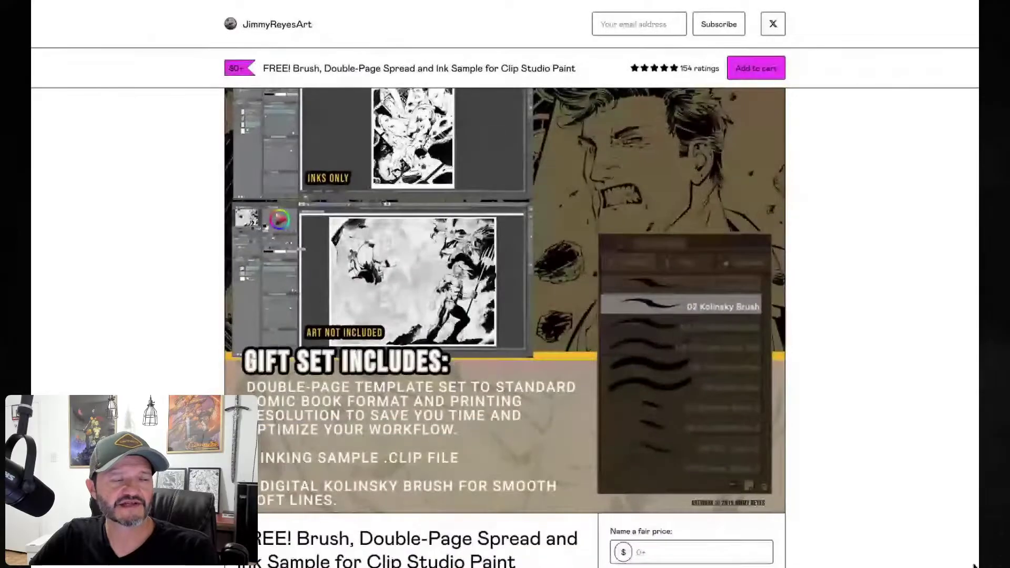
scroll(894, 469, up, 3)
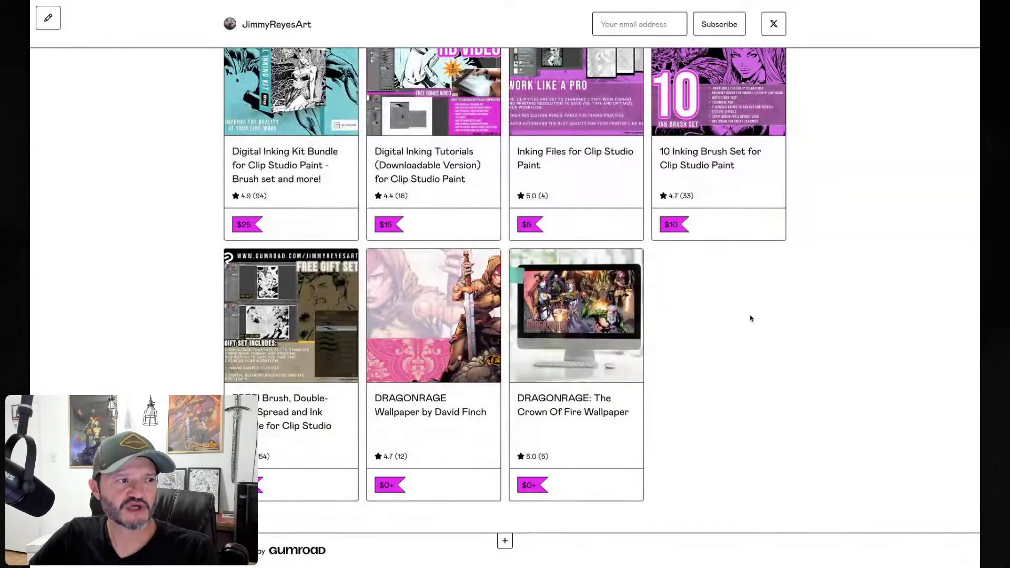
Step: View the DRAGONRAGE Wallpaper by David Finch product with its second preview image, and return to the product list
click(437, 325)
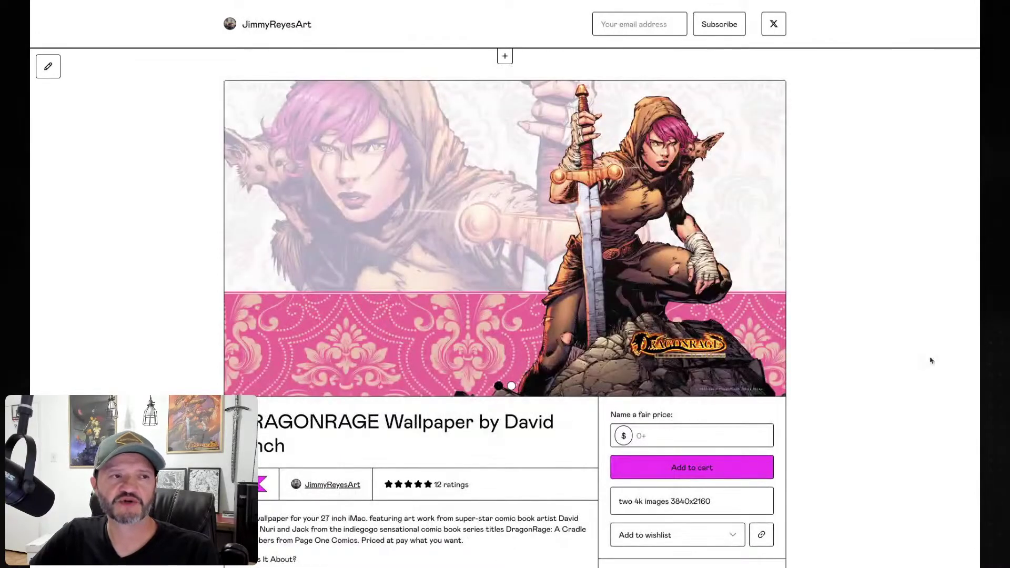
click(772, 238)
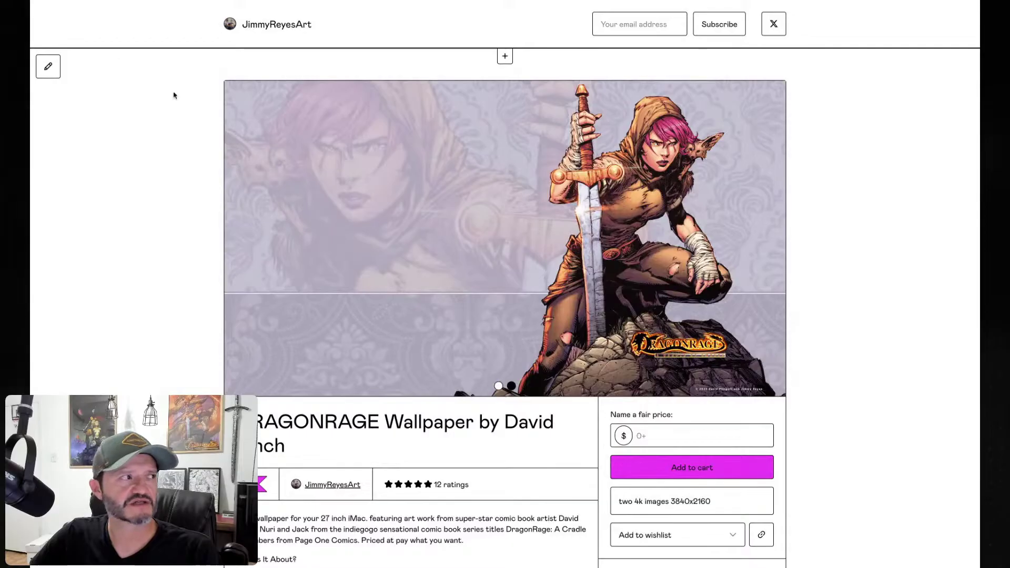
click(47, 2)
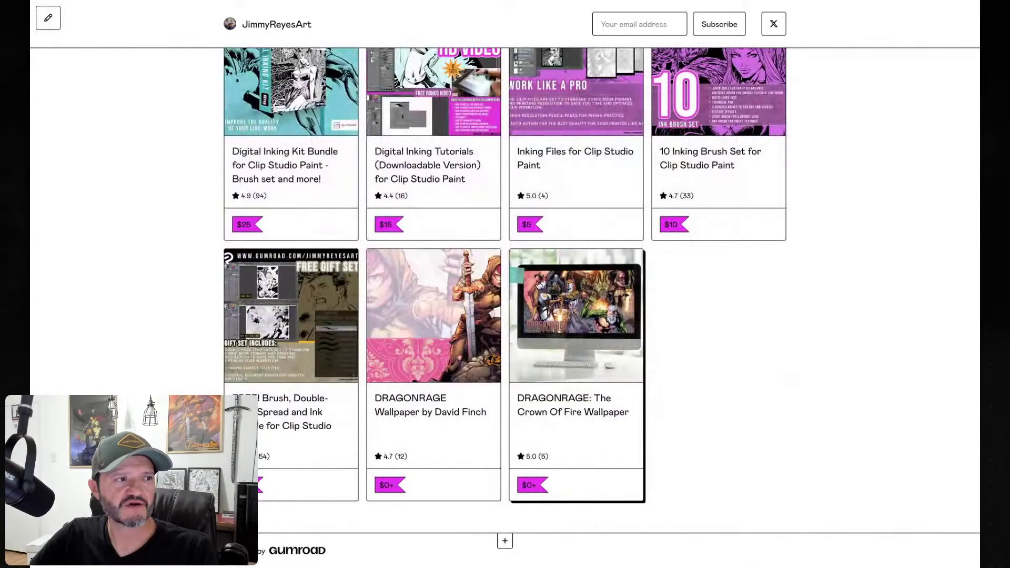
Step: View the description and second preview image of DRAGONRAGE: The Crown Of Fire Wallpaper, and return to the product list
click(539, 284)
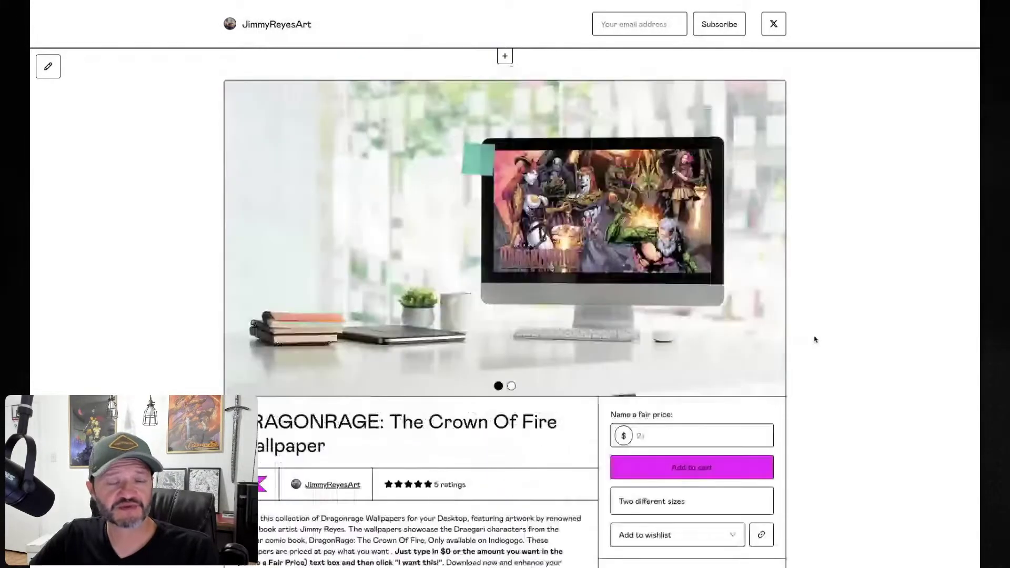
scroll(869, 358, down, 3)
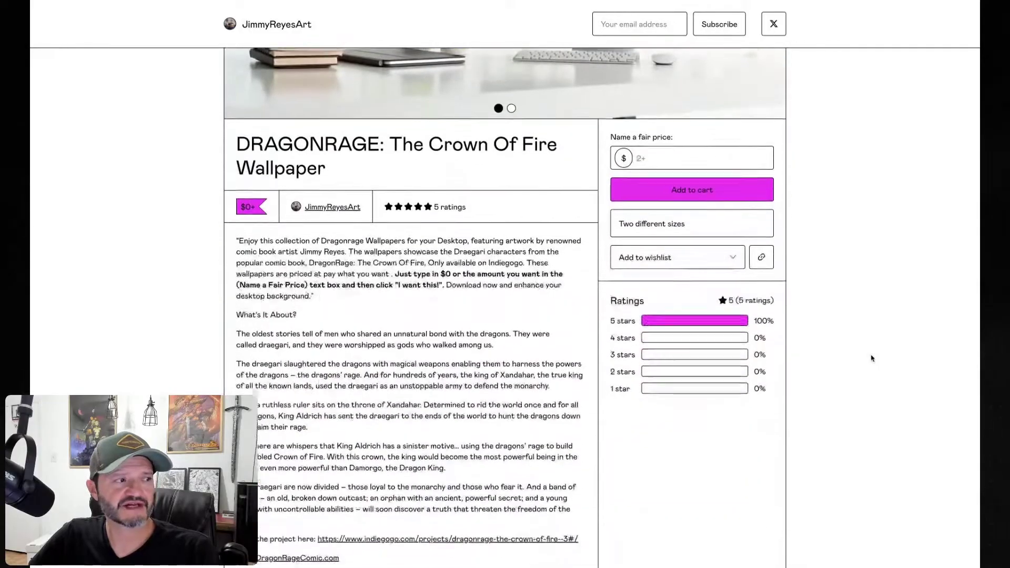
scroll(871, 358, up, 3)
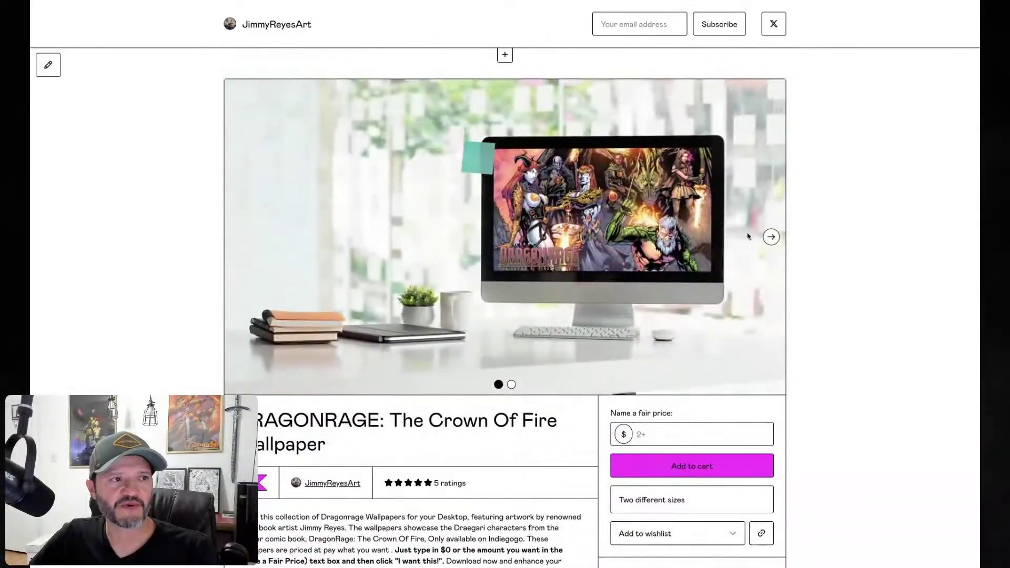
click(771, 237)
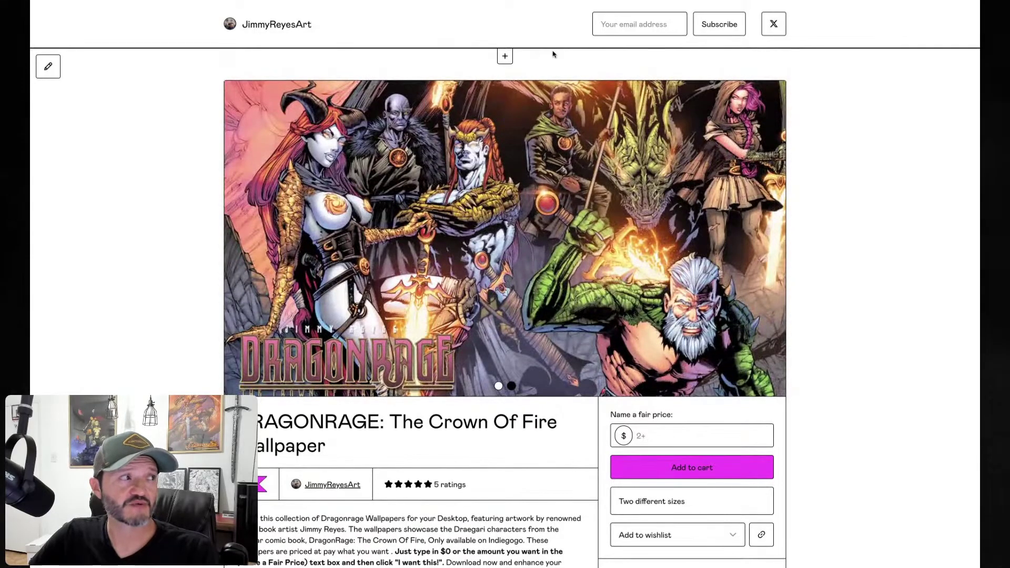
key(Escape)
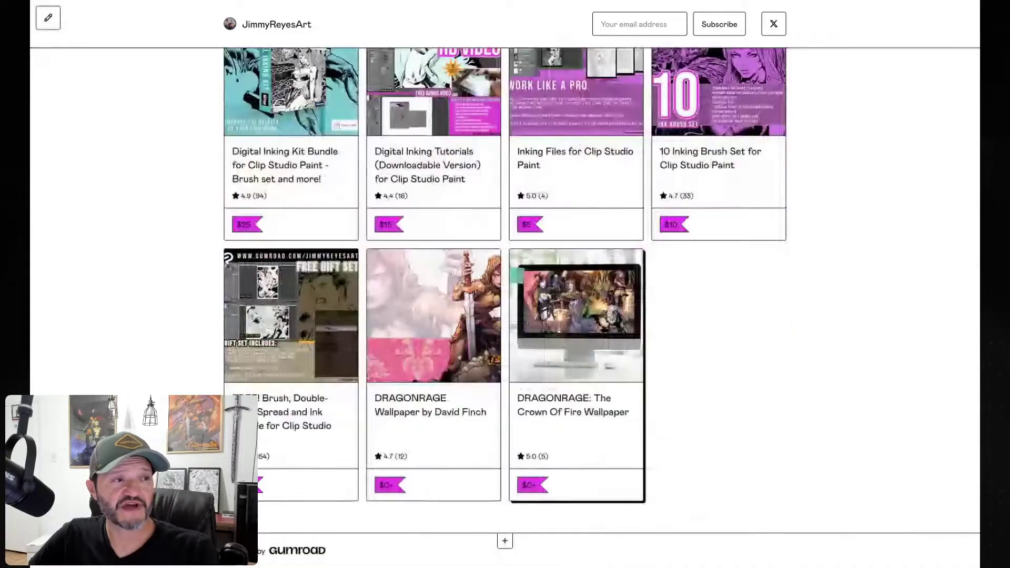
Step: Open the Digital Inking Kit Bundle for Clip Studio Paint from the store's products
scroll(838, 269, up, 3)
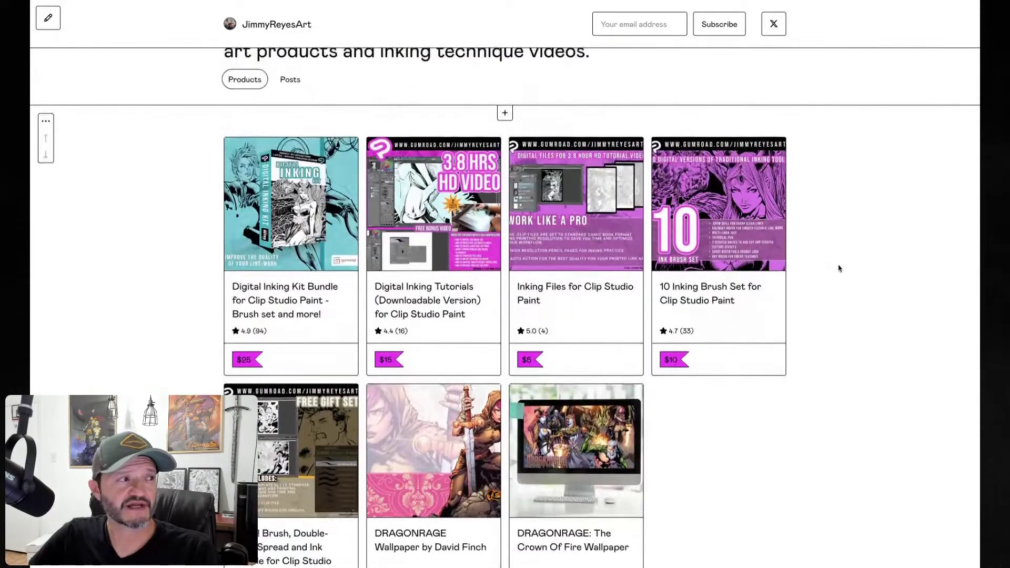
scroll(838, 268, up, 1)
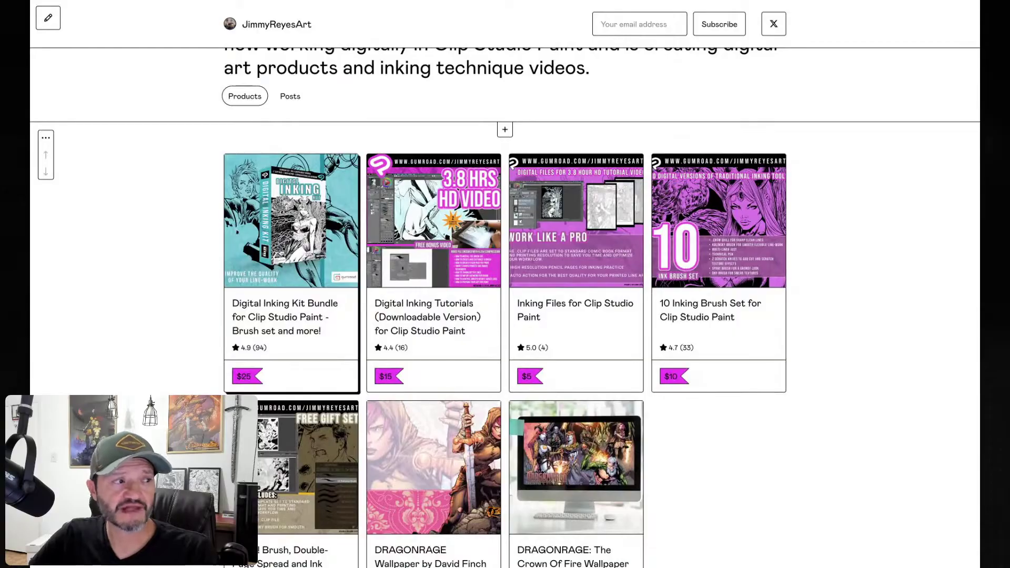
click(291, 263)
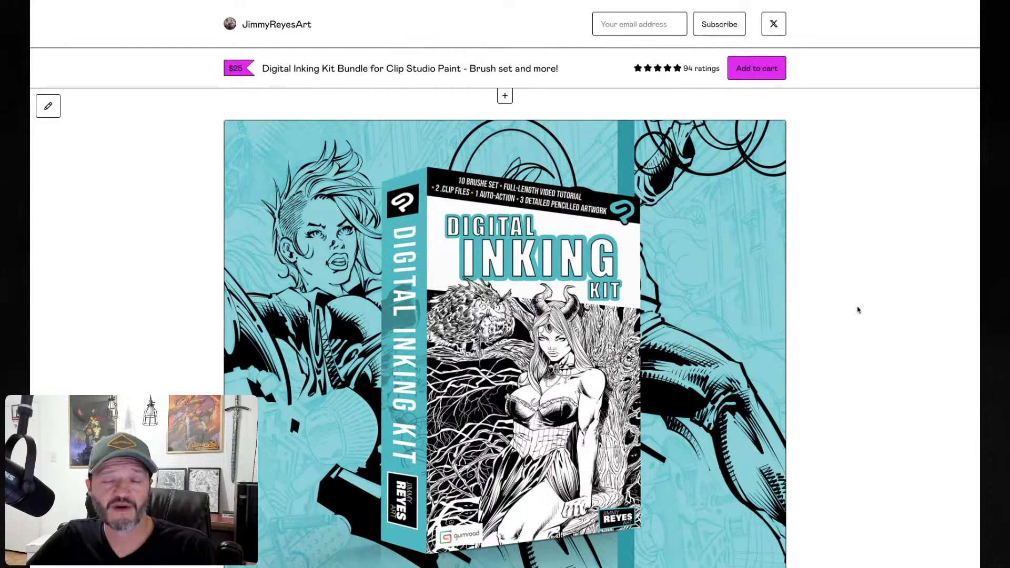
Step: Read through the Digital Inking Kit Bundle's description, contents list and ratings
scroll(859, 311, down, 5)
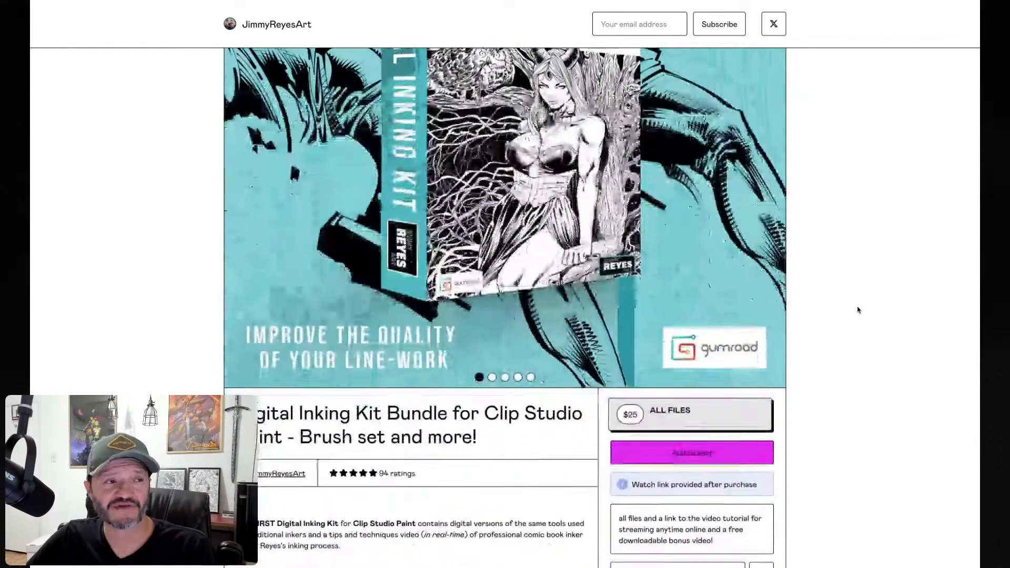
scroll(505, 311, down, 1)
scroll(505, 310, down, 2)
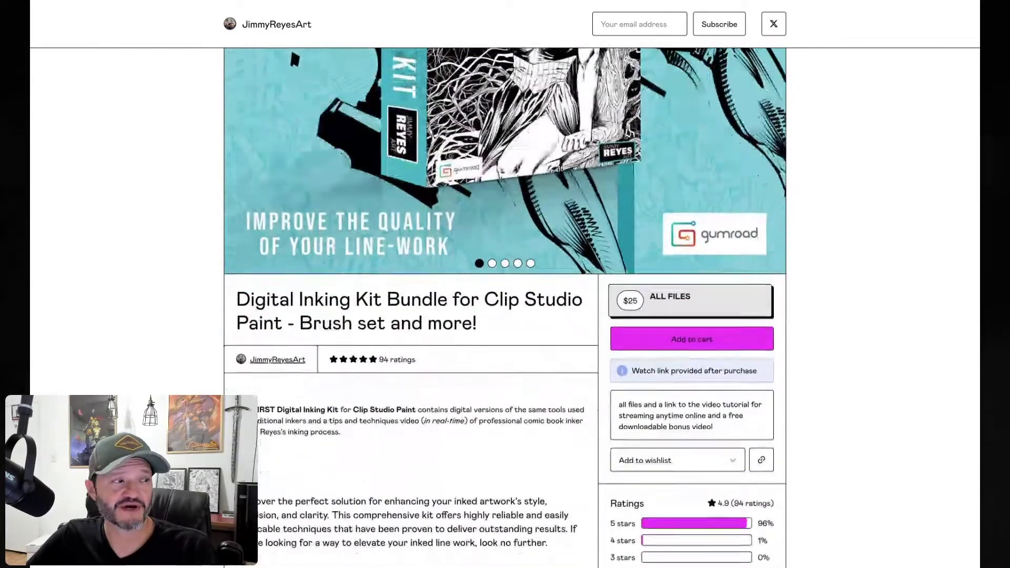
scroll(504, 310, down, 3)
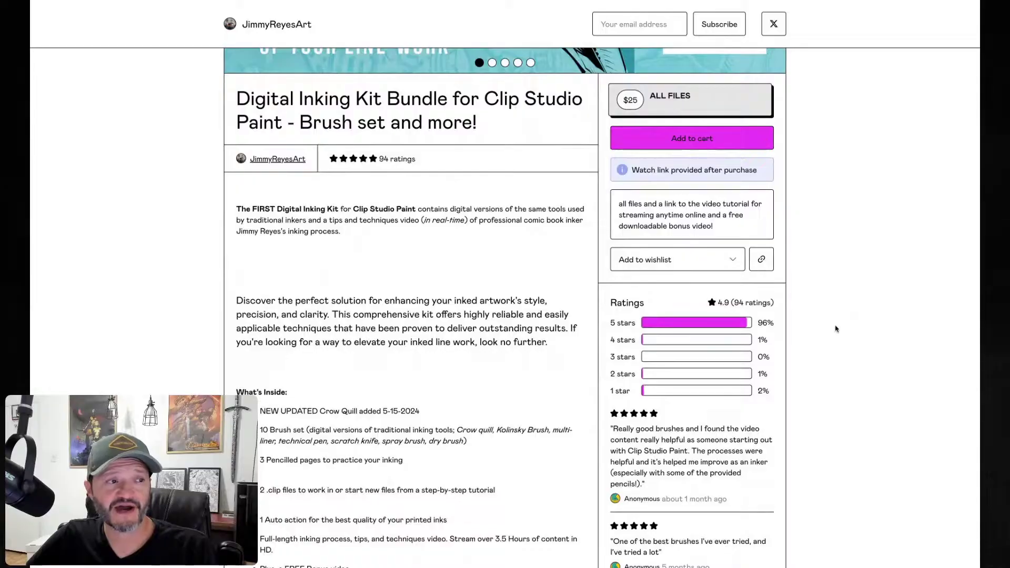
scroll(866, 332, down, 1)
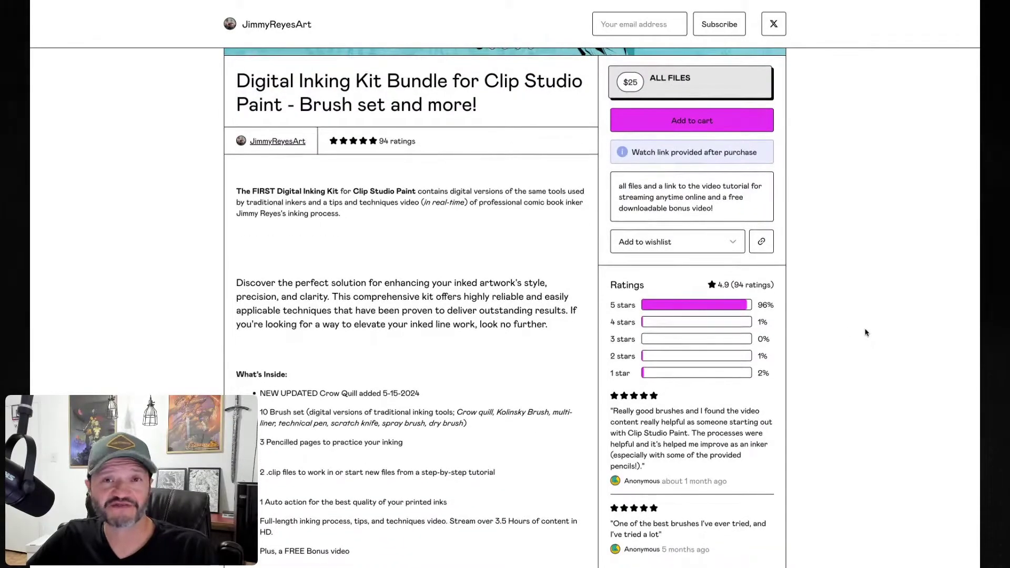
scroll(505, 300, down, 1)
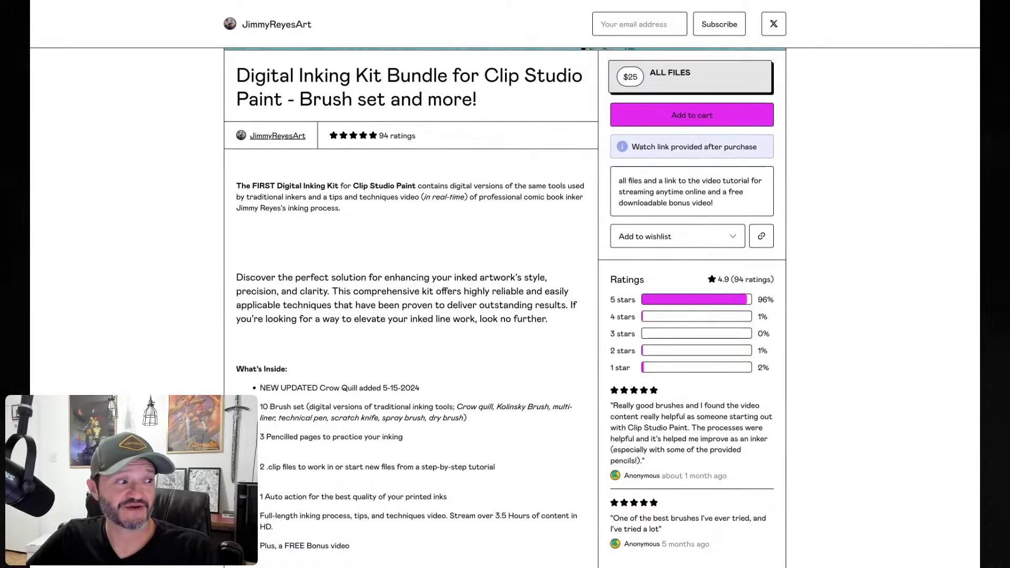
scroll(504, 298, down, 1)
scroll(290, 411, up, 10)
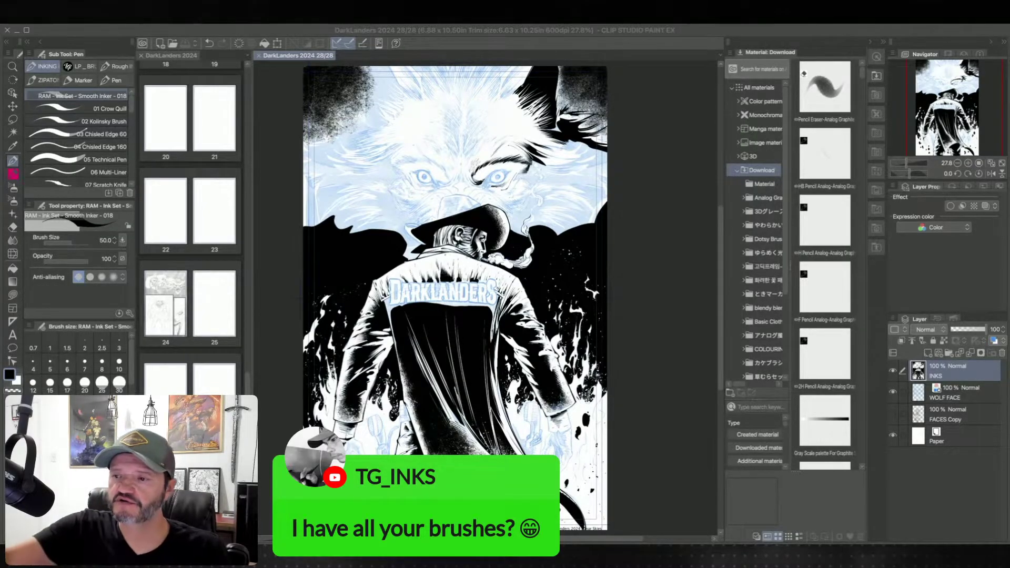
Step: In the DarkLanders page in Clip Studio Paint, hide the INKS layer and turn off the layer colour of the WOLF FACE layer
click(892, 371)
click(952, 394)
click(994, 342)
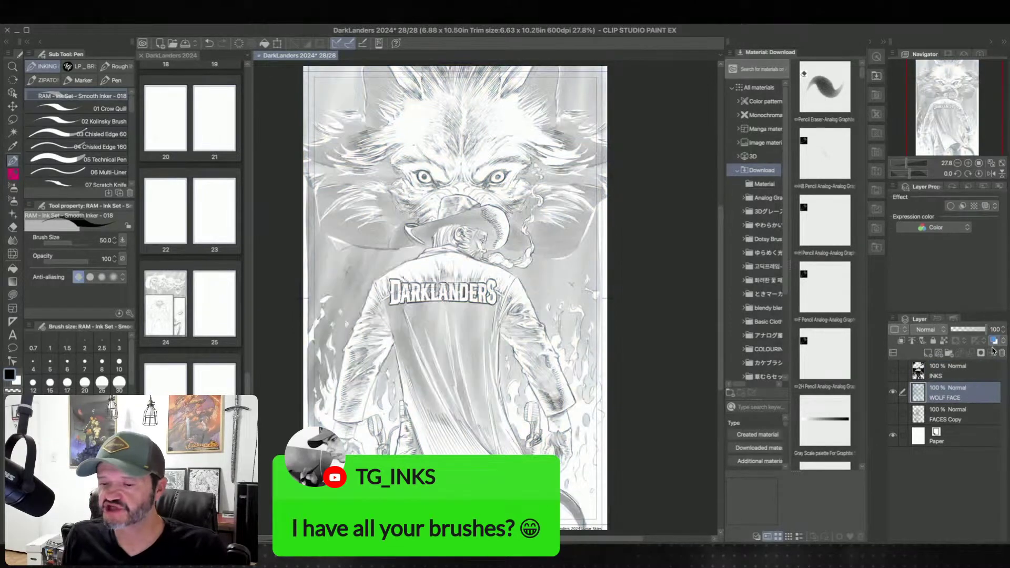
Step: Examine the pencil drawing up close around the cowboy's hat, the jacket lettering and the wolf's face
scroll(559, 289, up, 5)
drag(516, 388, 604, 357)
scroll(604, 352, up, 5)
scroll(605, 353, left, 3)
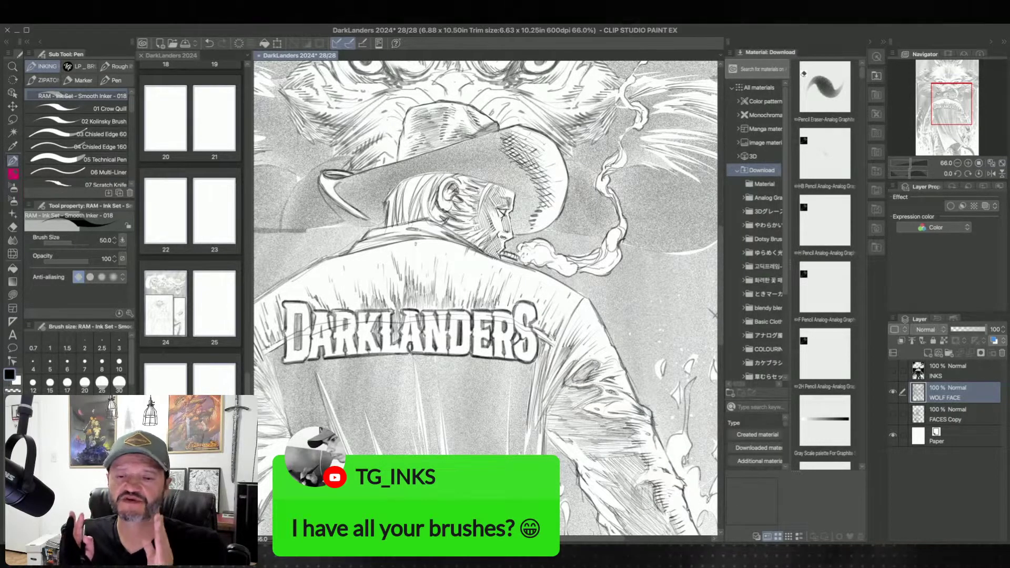
scroll(562, 281, down, 3)
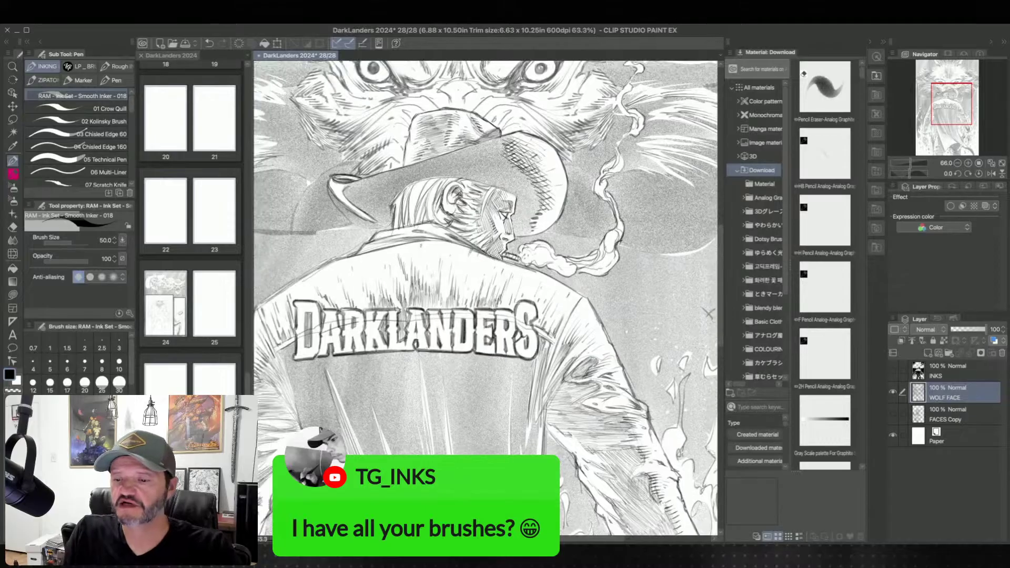
scroll(484, 299, down, 6)
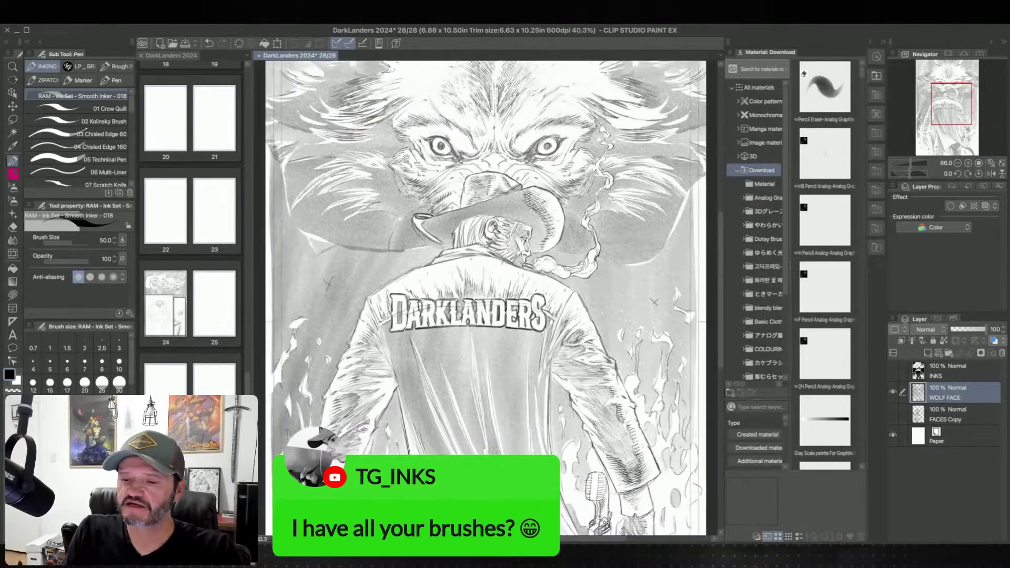
scroll(540, 264, down, 1)
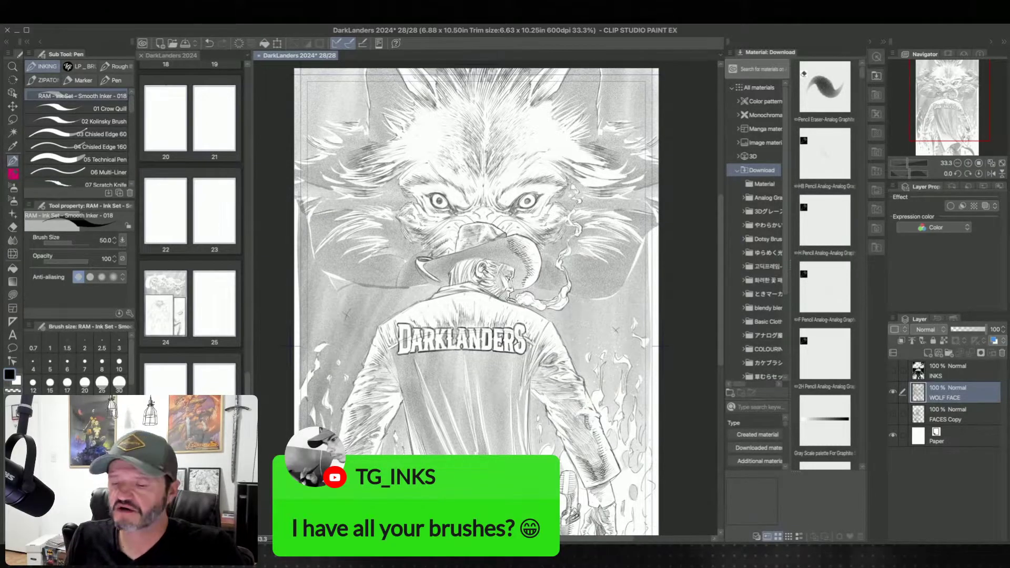
scroll(569, 379, up, 4)
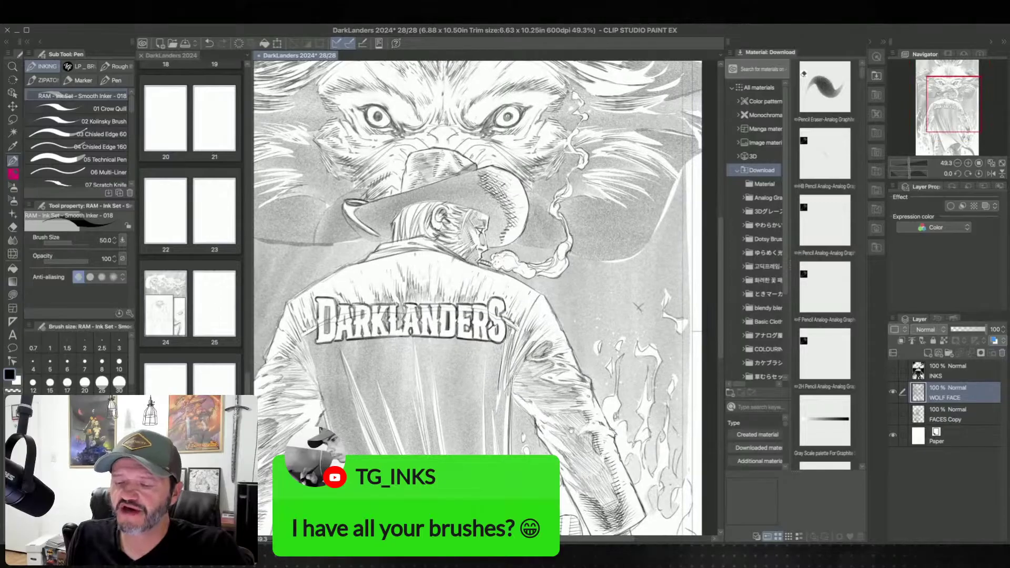
drag(571, 436, 600, 352)
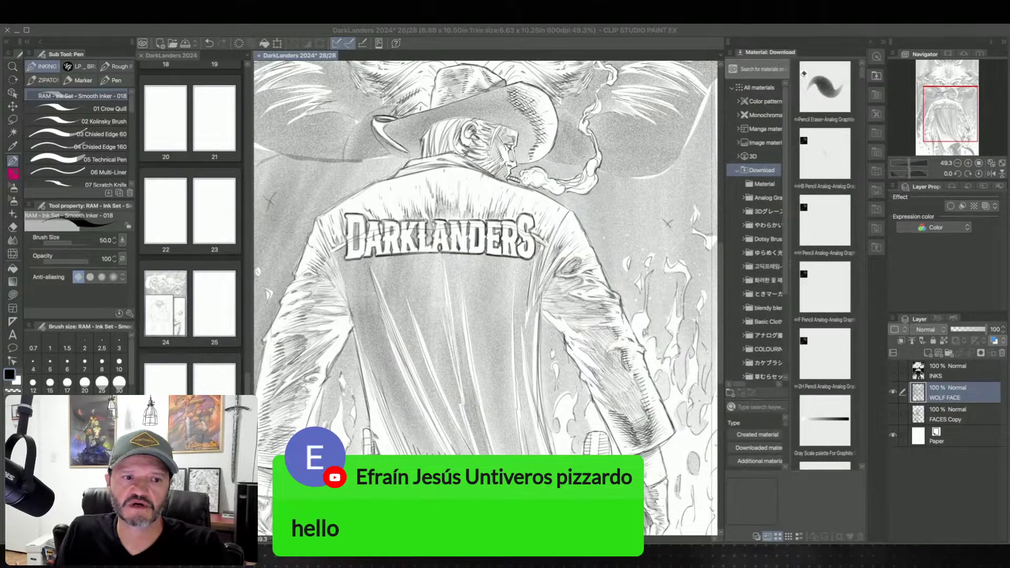
Step: Examine the pencil drawing of the jacket lettering, the wolf's face and the cowboy, both up close and as a whole
scroll(606, 279, up, 3)
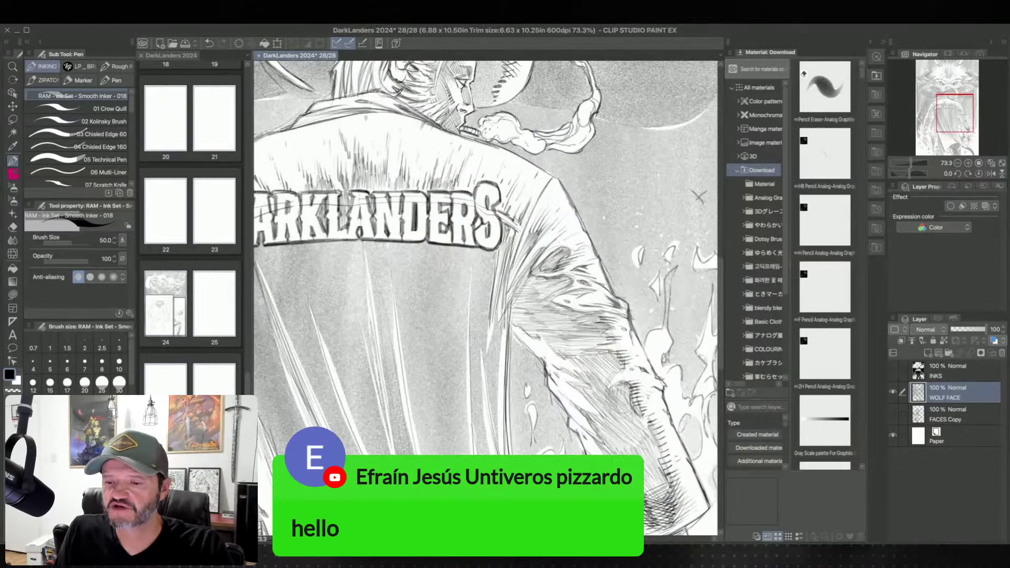
scroll(698, 196, down, 5)
drag(622, 359, 600, 428)
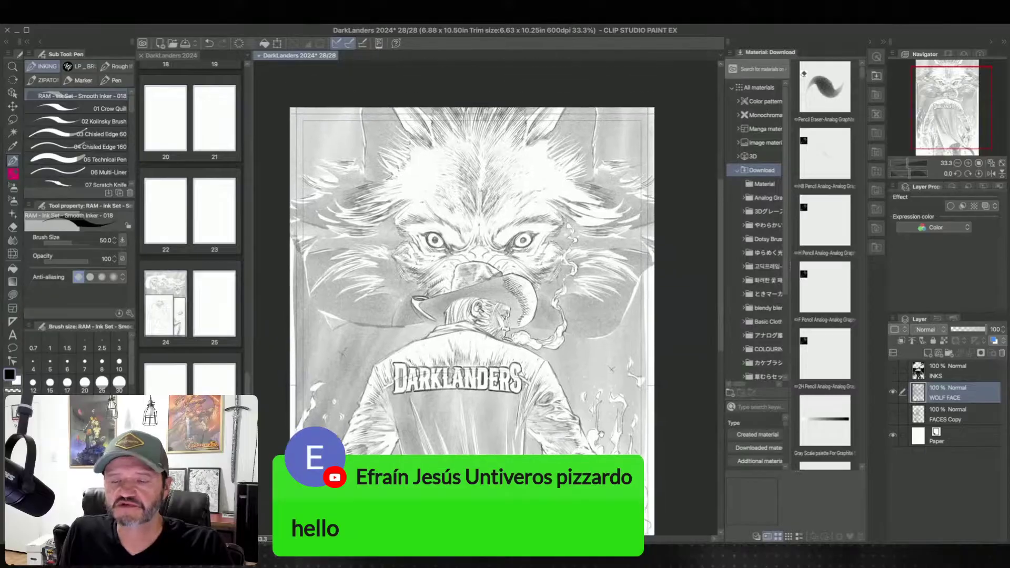
scroll(559, 299, up, 3)
drag(559, 300, 620, 437)
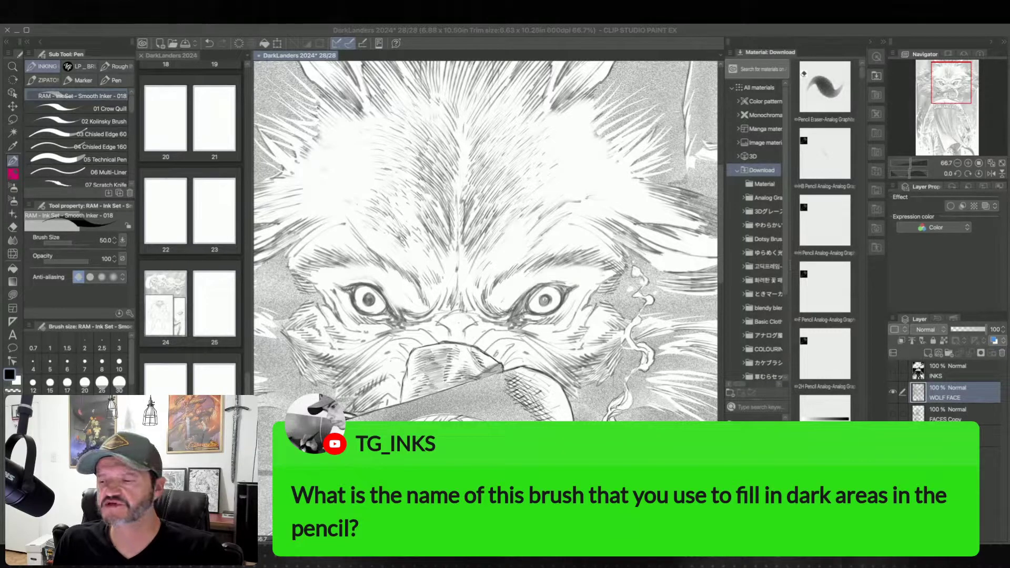
scroll(573, 299, up, 3)
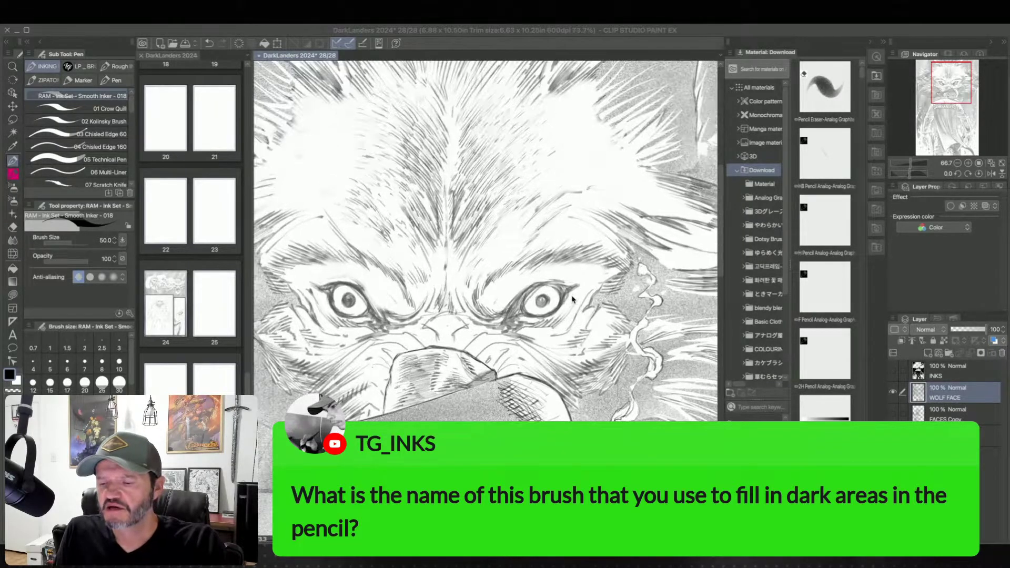
scroll(573, 298, down, 5)
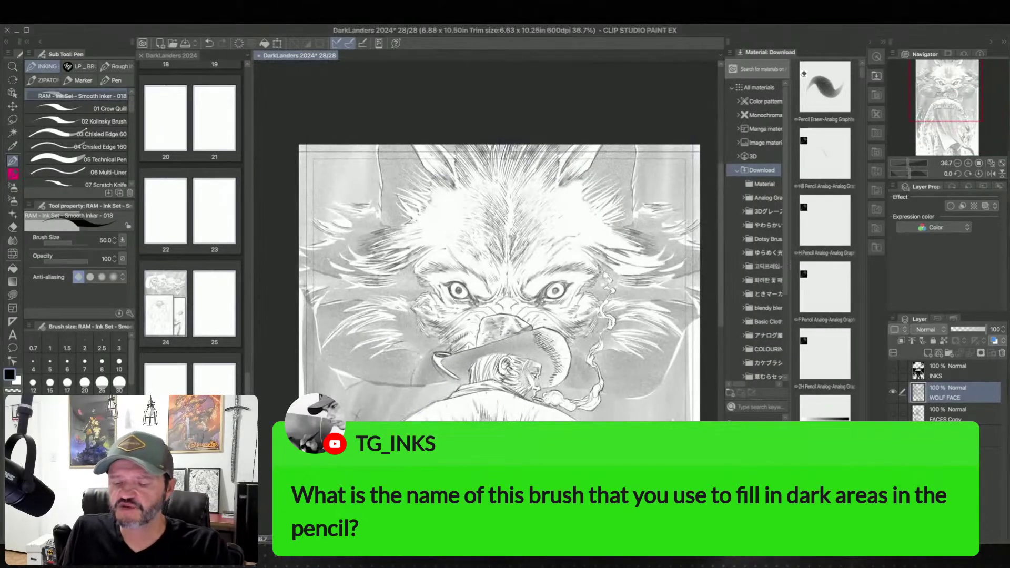
scroll(504, 242, down, 5)
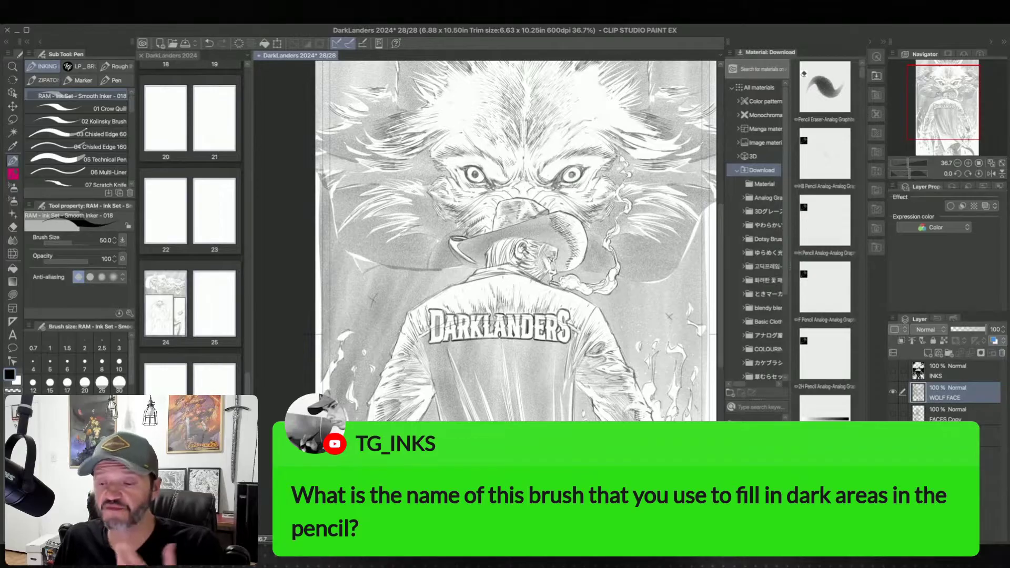
Step: Turn the WOLF FACE layer's blue layer colour back on, show the INKS layer and make it the active layer
click(993, 342)
click(892, 370)
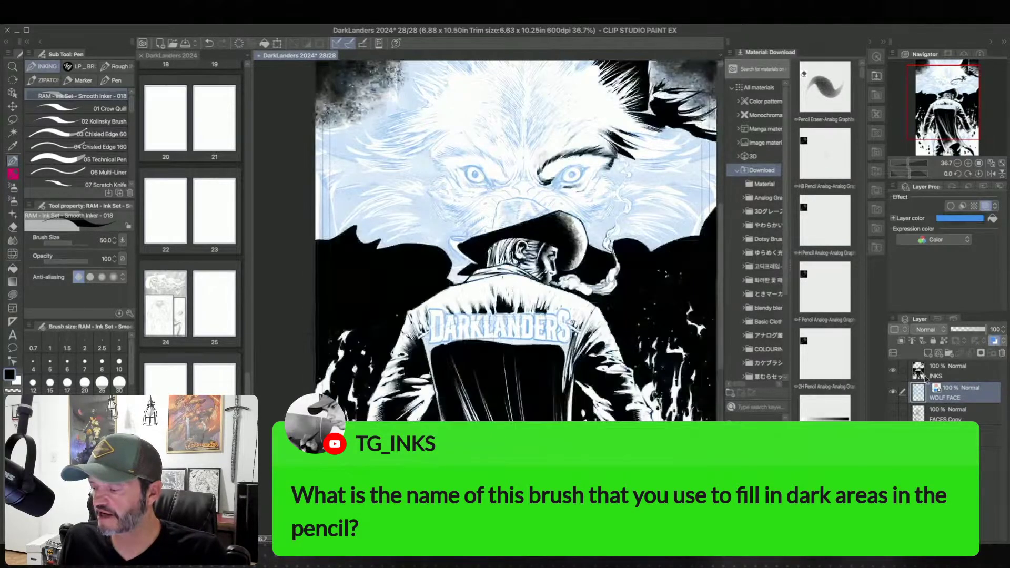
click(939, 377)
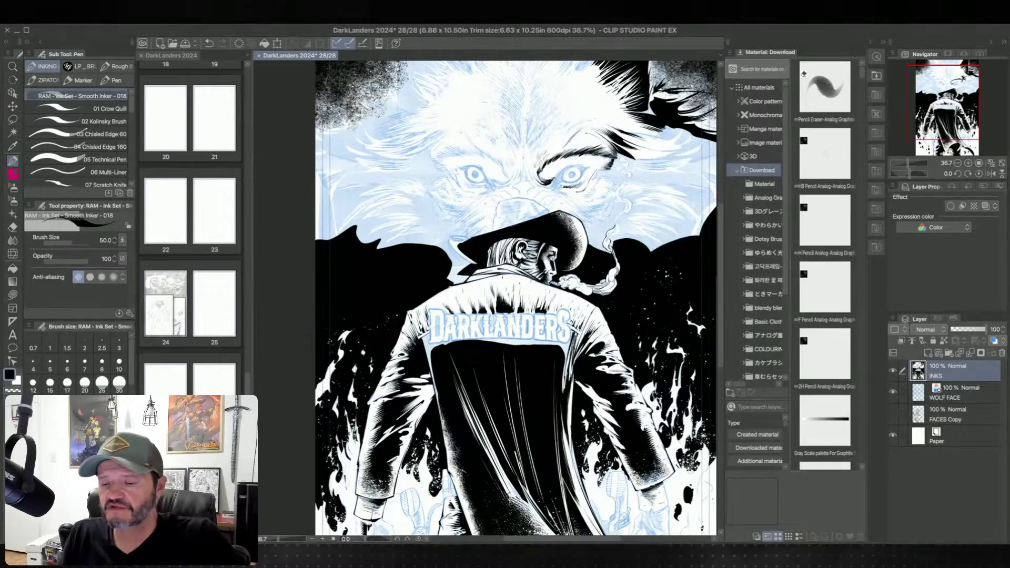
Step: Ink the back edge of the cowboy's hat crown down to the brim with a slightly uneven Smooth Inker line
scroll(521, 168, up, 1)
scroll(520, 184, up, 5)
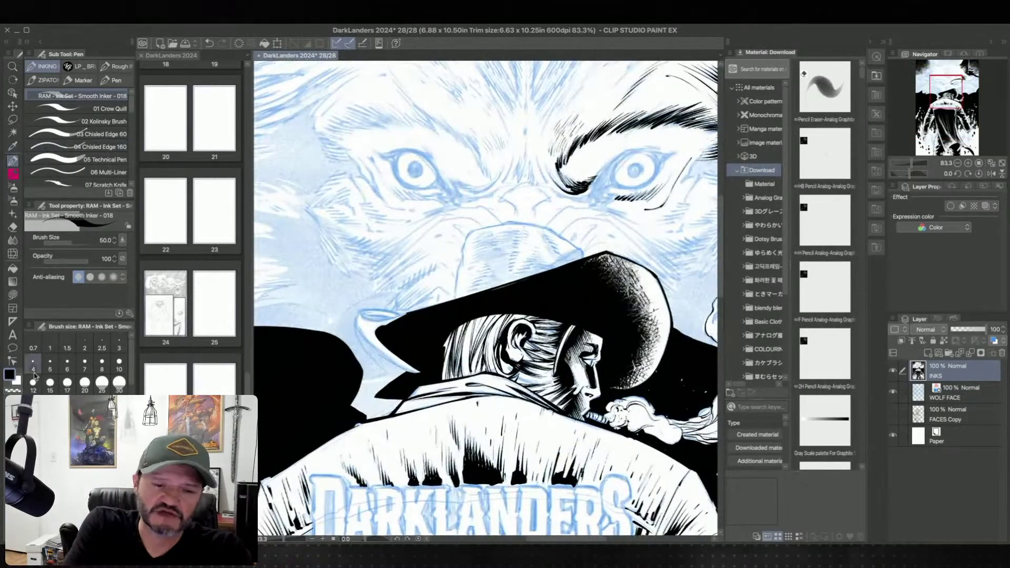
drag(653, 309, 676, 275)
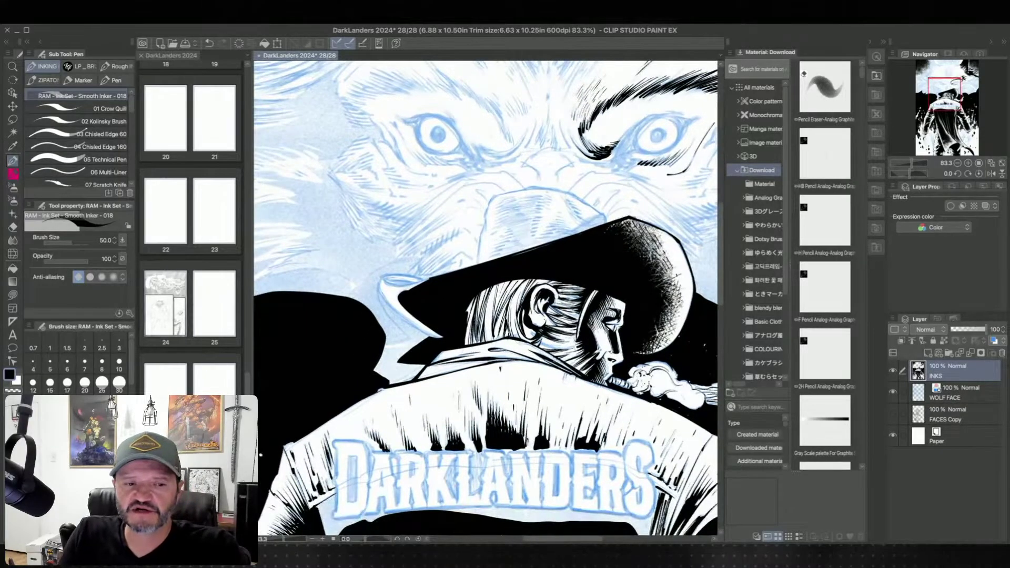
key(minus)
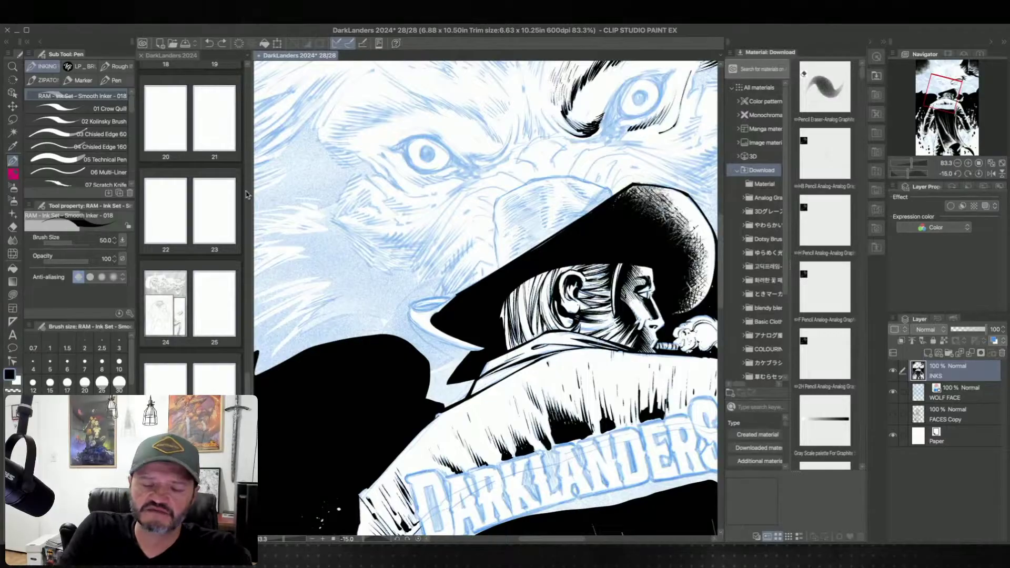
drag(526, 372, 504, 362)
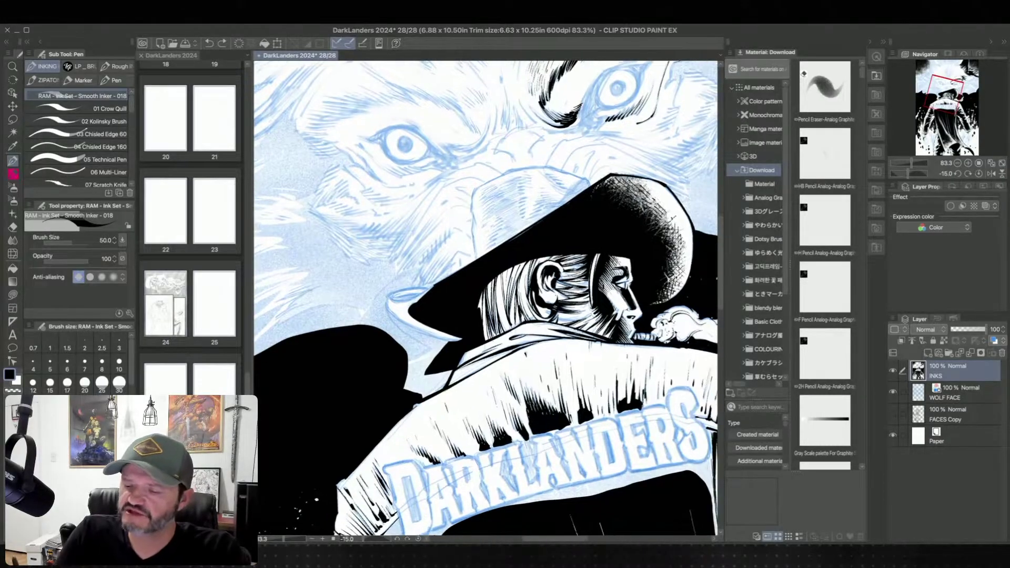
drag(475, 189, 476, 261)
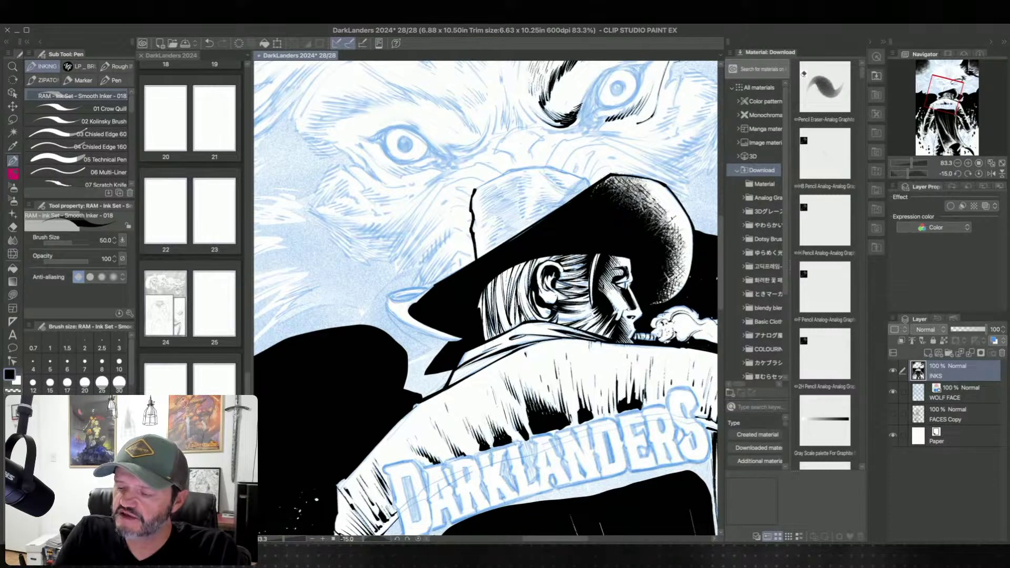
Step: Ink the rest of the hat crown's outline over the top and down the front to the brim, following the blue pencils
key(minus)
key(minus)
key(minus)
key(minus)
key(minus)
key(minus)
key(minus)
key(minus)
key(minus)
key(minus)
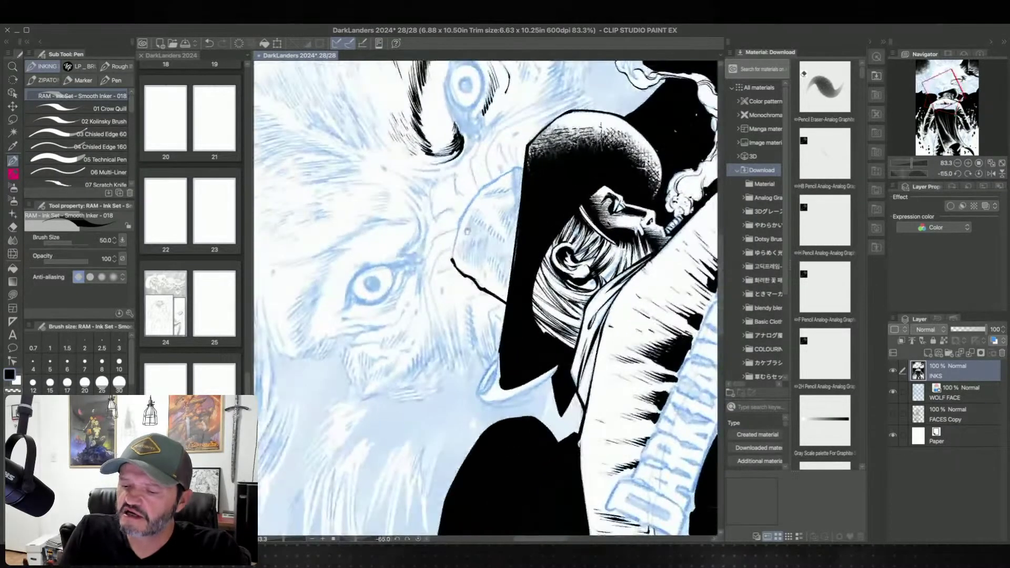
drag(465, 210, 451, 259)
drag(486, 193, 581, 343)
mouse_move(620, 259)
mouse_down()
mouse_move(582, 268)
mouse_move(567, 302)
mouse_up()
drag(477, 208, 482, 238)
key(ctrl+z)
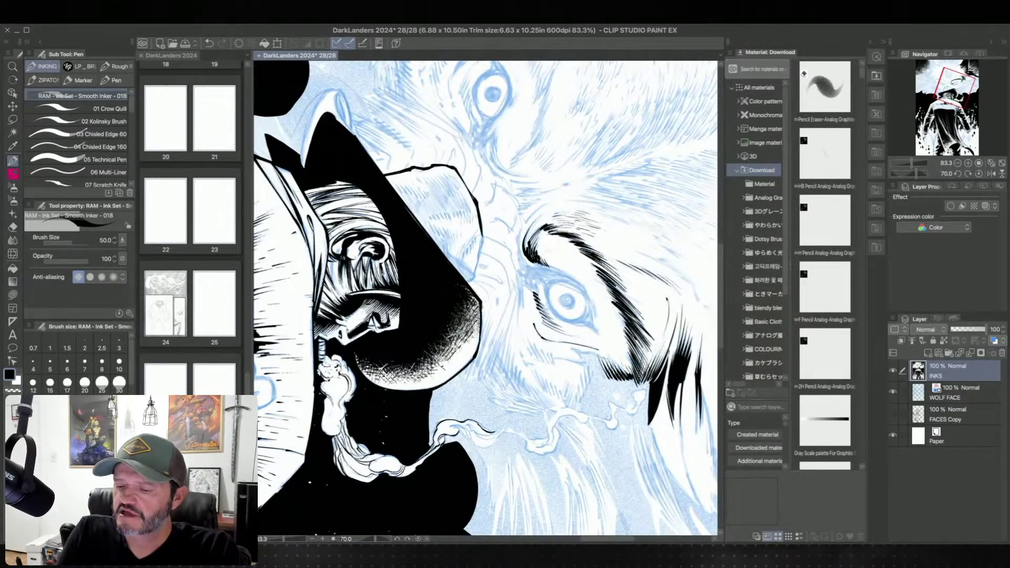
drag(567, 301, 583, 269)
drag(481, 240, 486, 269)
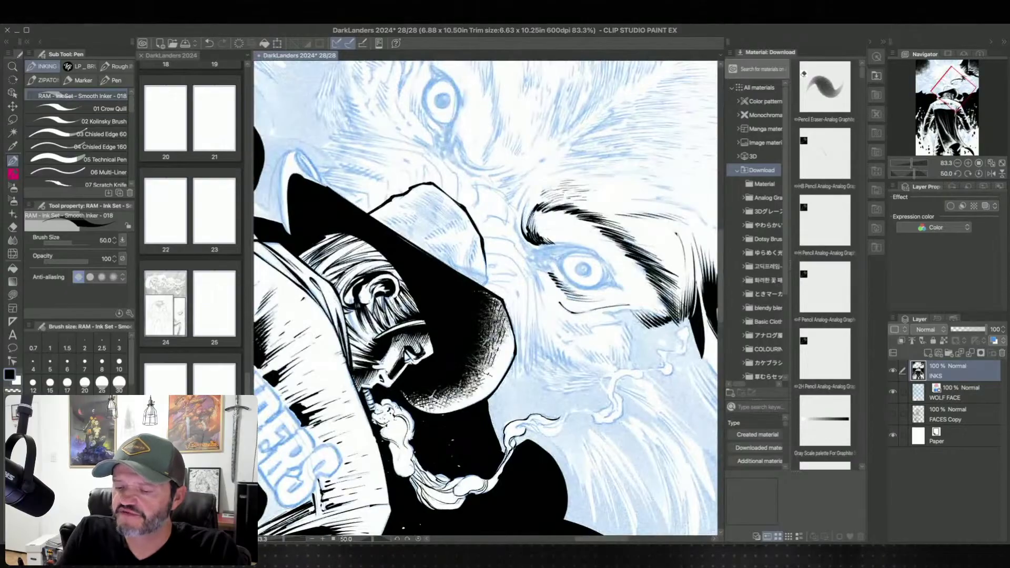
Step: Hatch a shadow band of short ink strokes inside the back edge of the hat crown, undoing strokes that miss
key(minus)
key(minus)
key(minus)
key(minus)
key(minus)
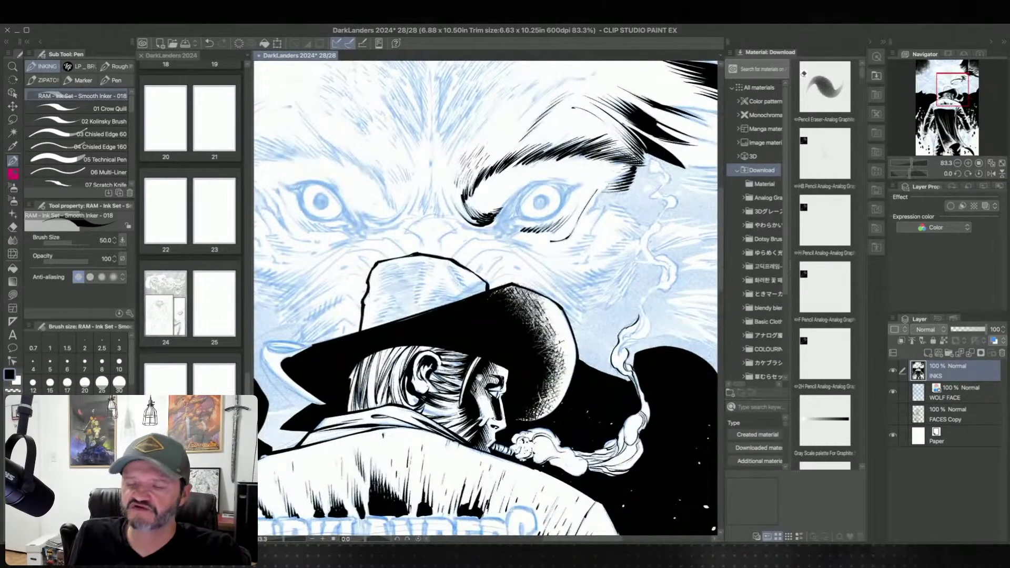
drag(423, 493, 455, 447)
key(asciicircum)
key(asciicircum)
key(asciicircum)
key(asciicircum)
key(asciicircum)
key(asciicircum)
key(asciicircum)
key(asciicircum)
key(asciicircum)
key(asciicircum)
key(asciicircum)
key(asciicircum)
key(asciicircum)
key(asciicircum)
key(asciicircum)
key(asciicircum)
key(asciicircum)
key(asciicircum)
key(asciicircum)
key(asciicircum)
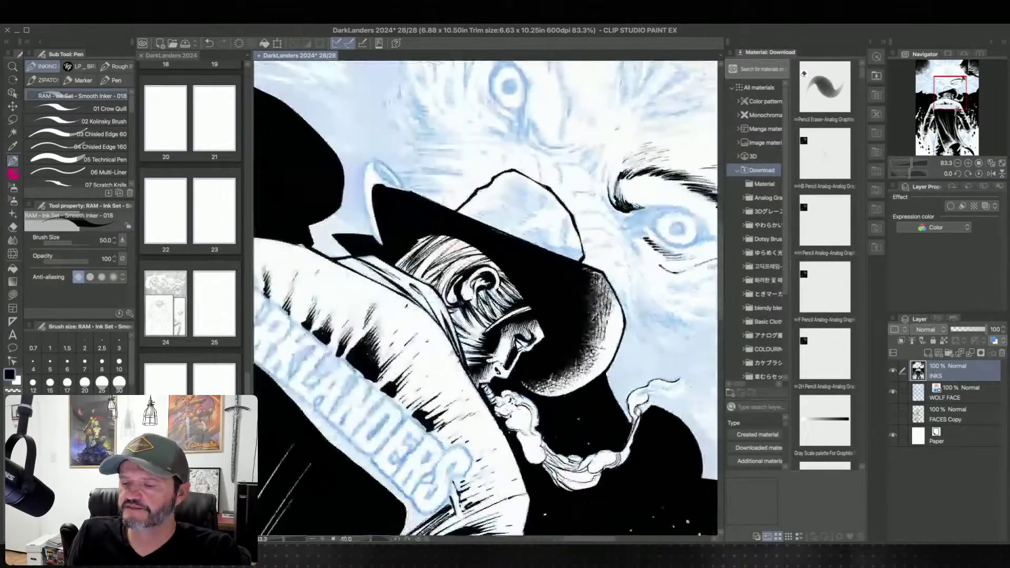
drag(578, 329, 481, 336)
key(minus)
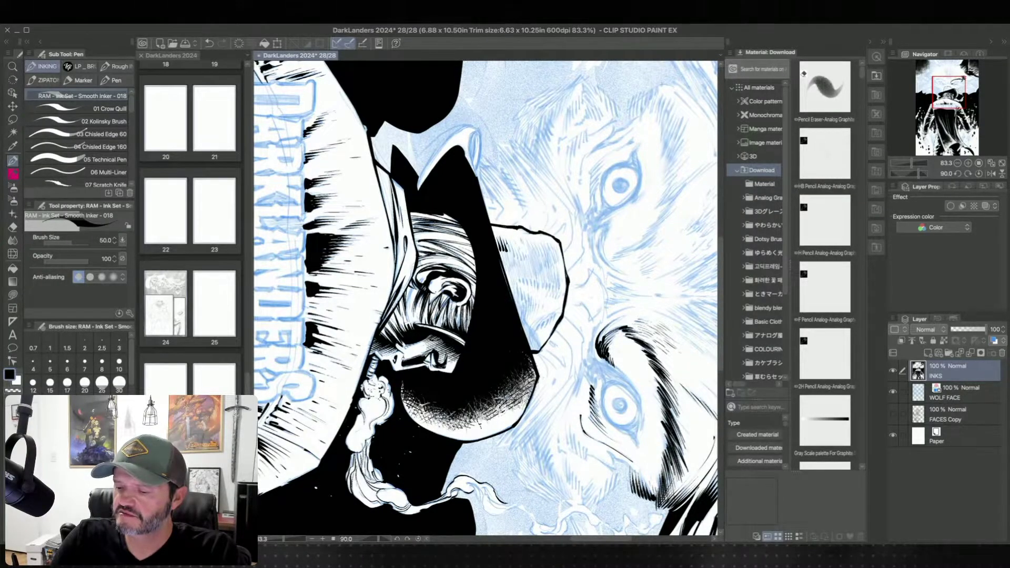
drag(507, 242, 520, 260)
drag(520, 250, 554, 264)
key(super+z)
key(super+z)
key(super+z)
key(super+z)
key(super+z)
key(super+z)
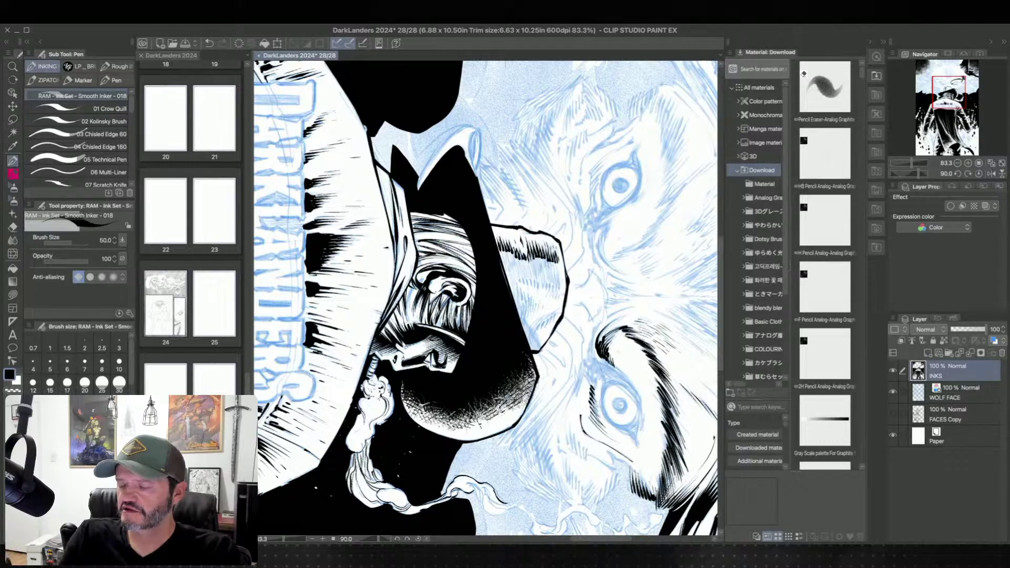
Step: Start a second row of short hatching strokes along the crease in the middle of the hat crown
drag(508, 361, 475, 78)
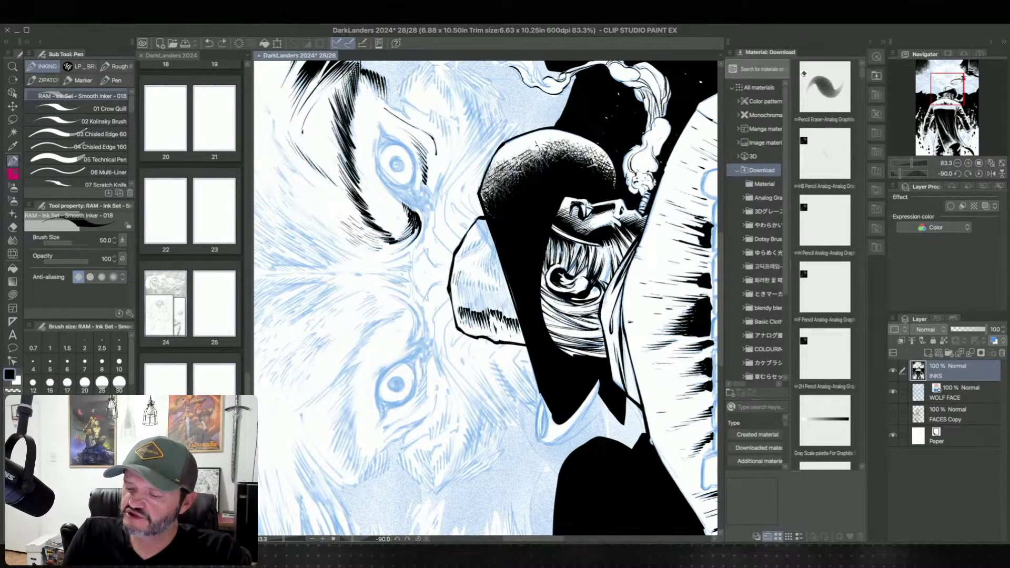
drag(464, 278, 465, 287)
drag(466, 281, 468, 289)
key(super+z)
key(super+z)
key(ctrl+z)
drag(468, 274, 479, 288)
key(ctrl+y)
key(ctrl+y)
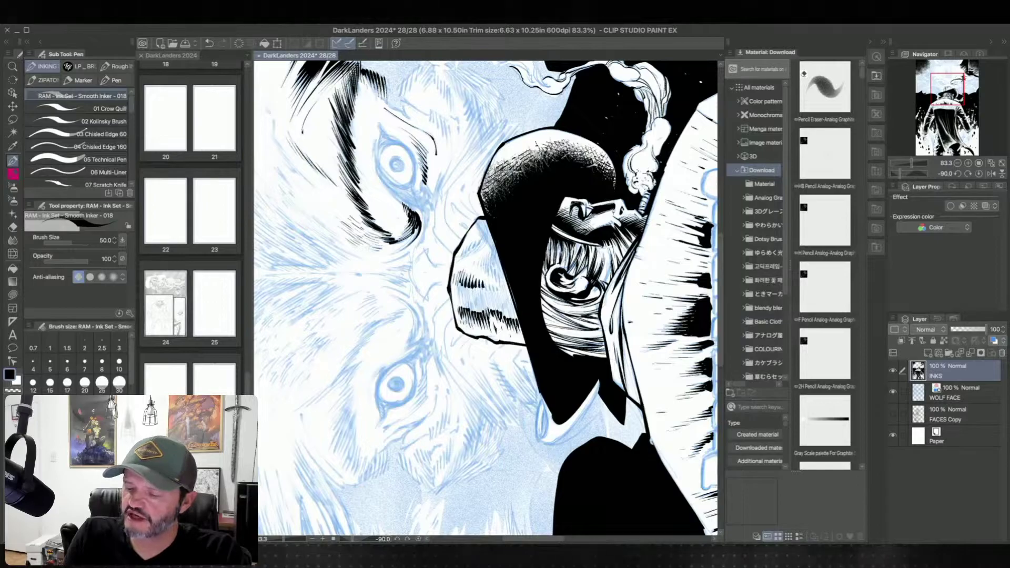
Step: Extend the crease hatching on the hat crown toward the brim, comparing strokes by undoing and redoing them
key(ctrl+z)
key(ctrl+y)
key(ctrl+z)
key(ctrl+y)
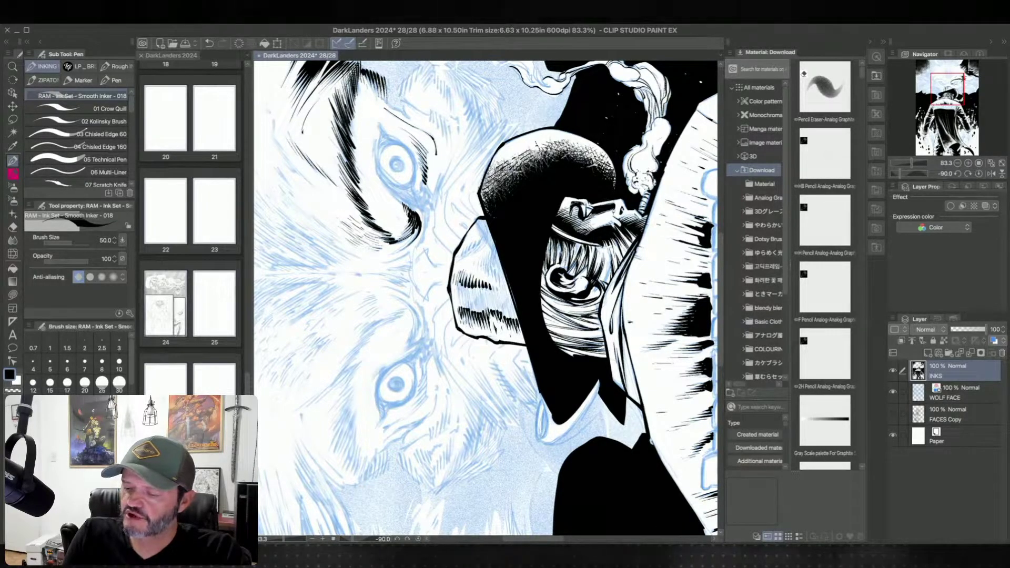
key(ctrl+z)
key(ctrl+z)
key(ctrl+y)
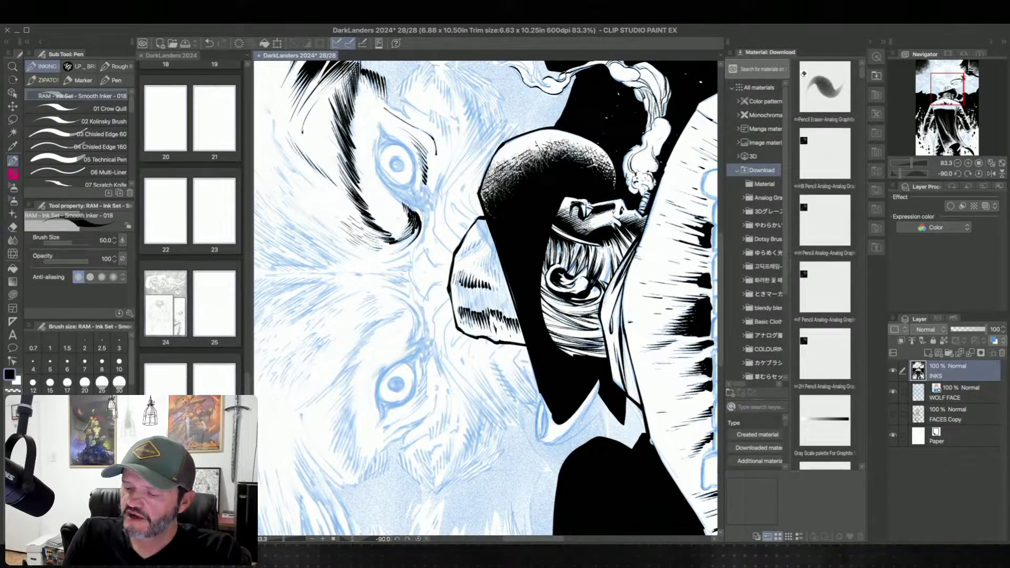
key(ctrl+y)
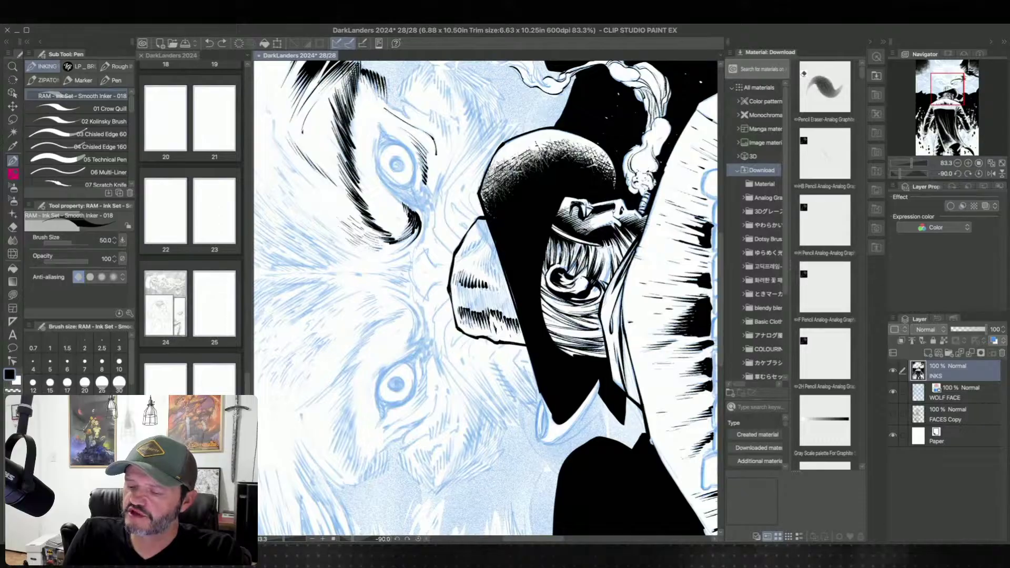
key(ctrl+y)
key(ctrl+z)
key(ctrl+y)
drag(497, 296, 497, 287)
key(ctrl+z)
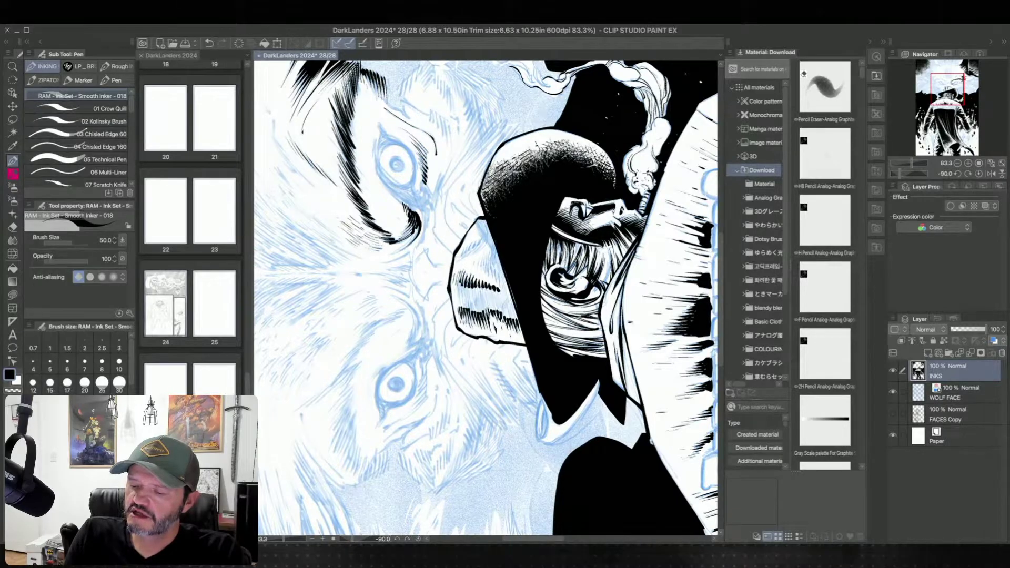
Step: Try a few tapered ink strokes and short marks on the wolf's forehead above the brow, and undo them all
key(asciicircum)
key(asciicircum)
key(asciicircum)
key(asciicircum)
key(asciicircum)
key(asciicircum)
key(asciicircum)
key(asciicircum)
key(asciicircum)
key(asciicircum)
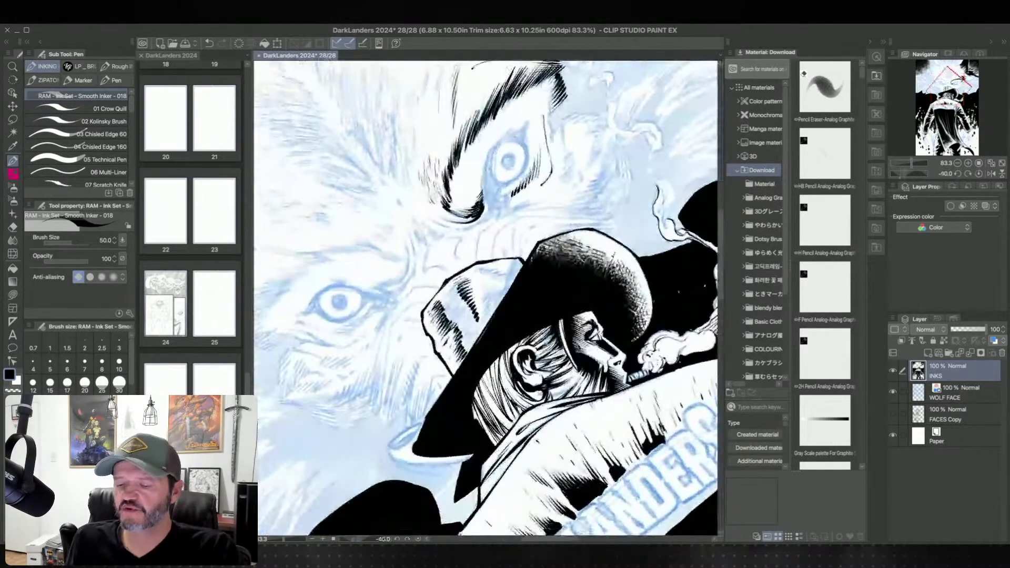
key(asciicircum)
key(asciicircum)
key(asciicircum)
key(asciicircum)
key(asciicircum)
key(asciicircum)
key(asciicircum)
key(asciicircum)
key(asciicircum)
key(asciicircum)
key(asciicircum)
key(asciicircum)
key(asciicircum)
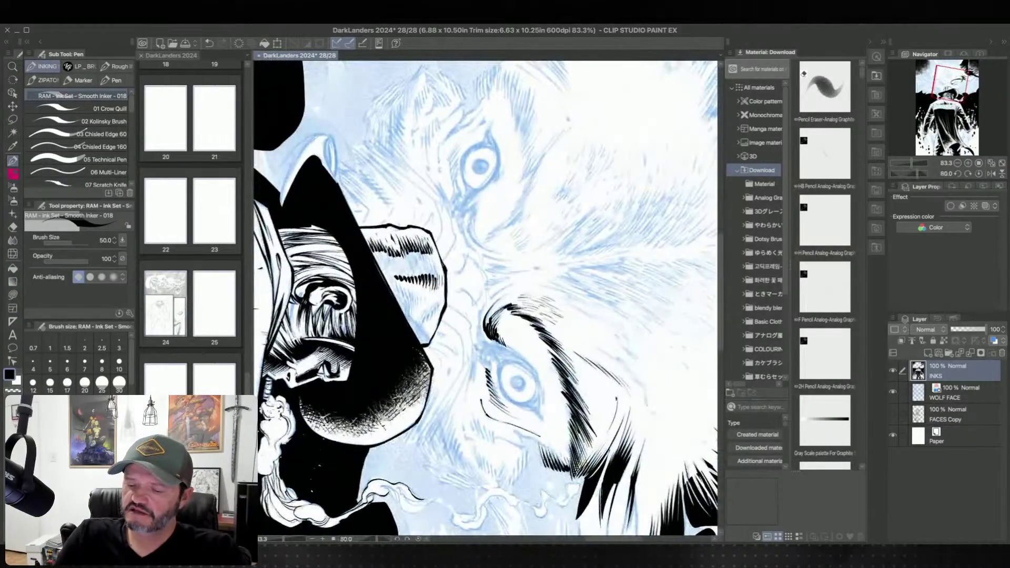
key(asciicircum)
key(asciicircum)
key(asciicircum)
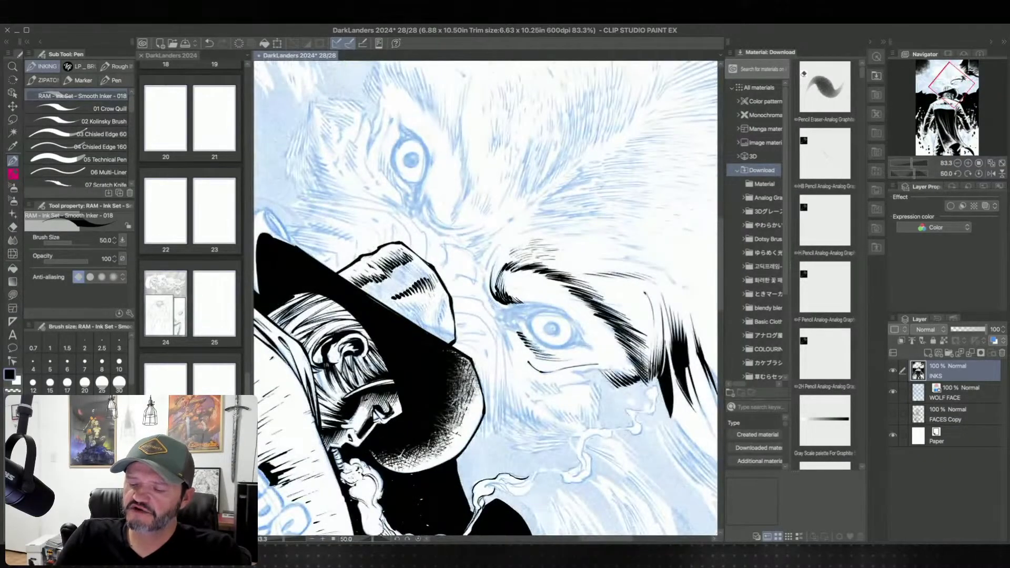
drag(492, 113, 480, 200)
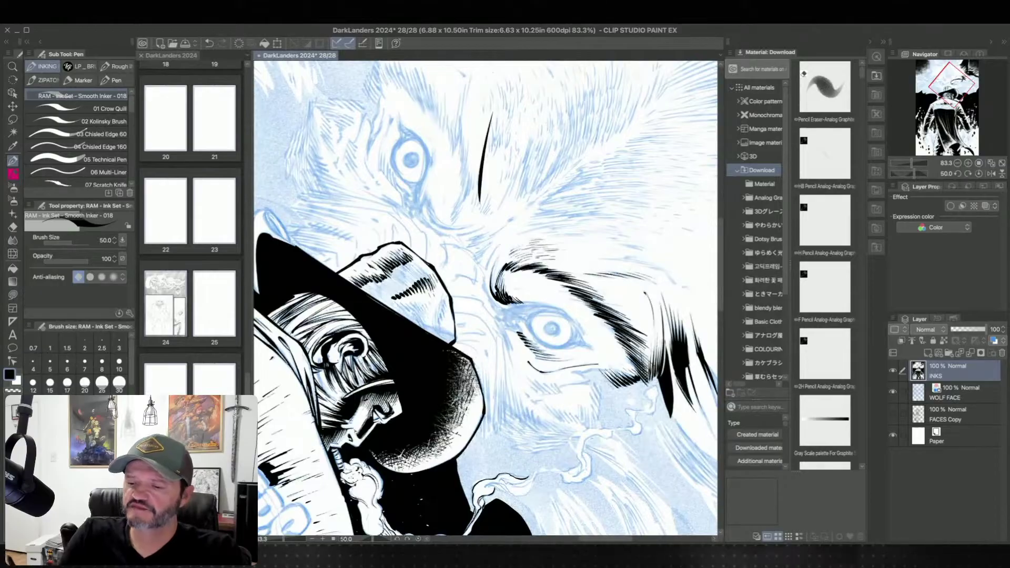
key(ctrl+z)
drag(521, 138, 504, 196)
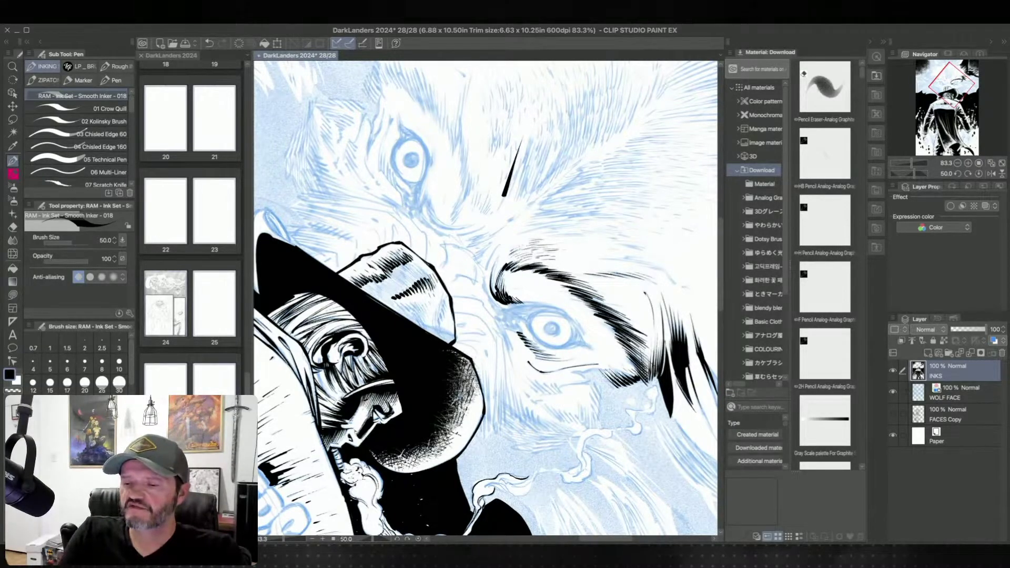
key(ctrl+z)
drag(493, 186, 500, 194)
click(506, 198)
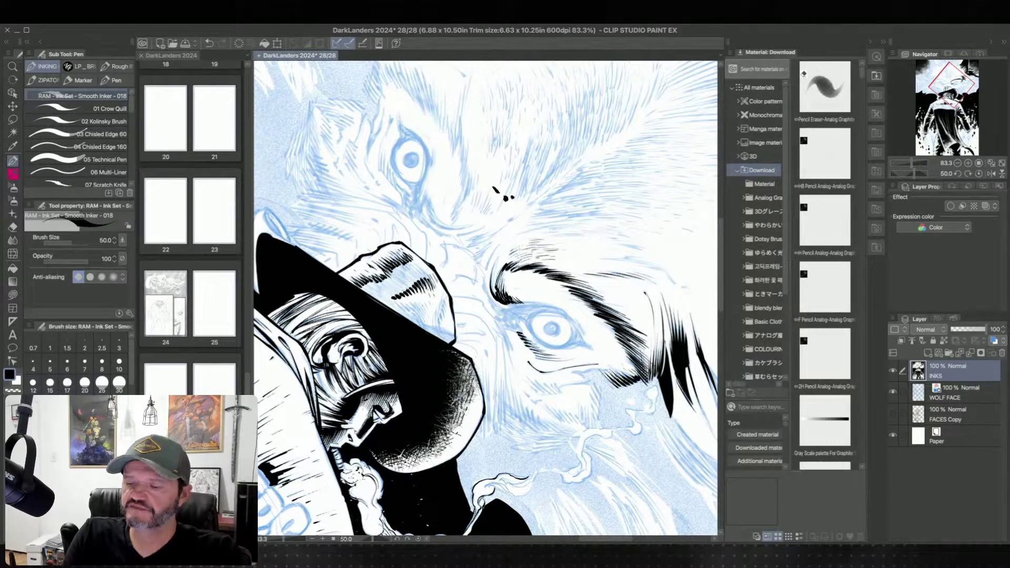
key(ctrl+z)
key(ctrl+z)
key(ctrl+z)
key(ctrl+z)
Step: Add darker hatching between the two shadow rows near the top of the hat crown
key(^)
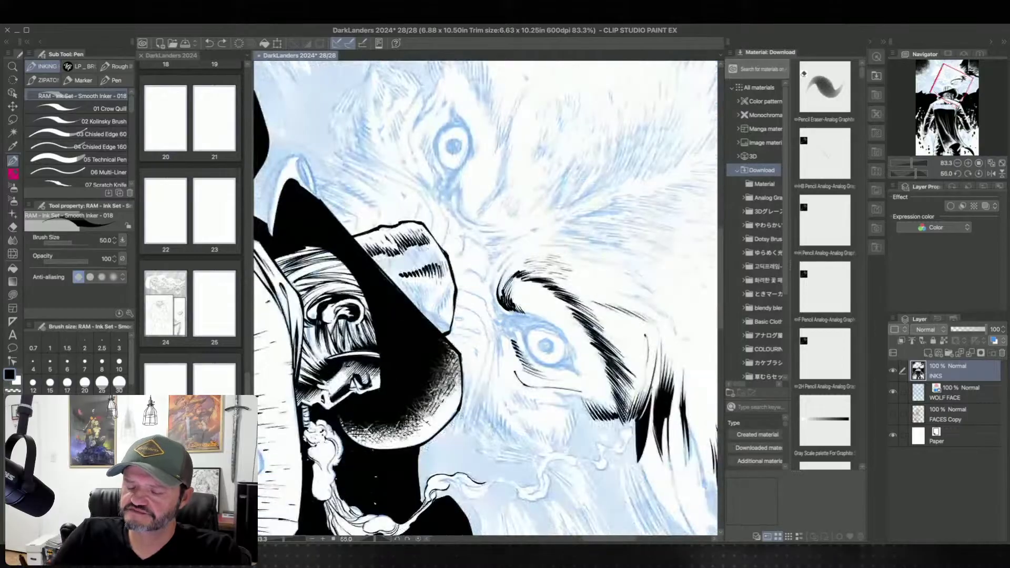
key(^)
mouse_move(425, 251)
mouse_down()
mouse_move(434, 269)
mouse_move(410, 262)
mouse_move(420, 265)
mouse_up()
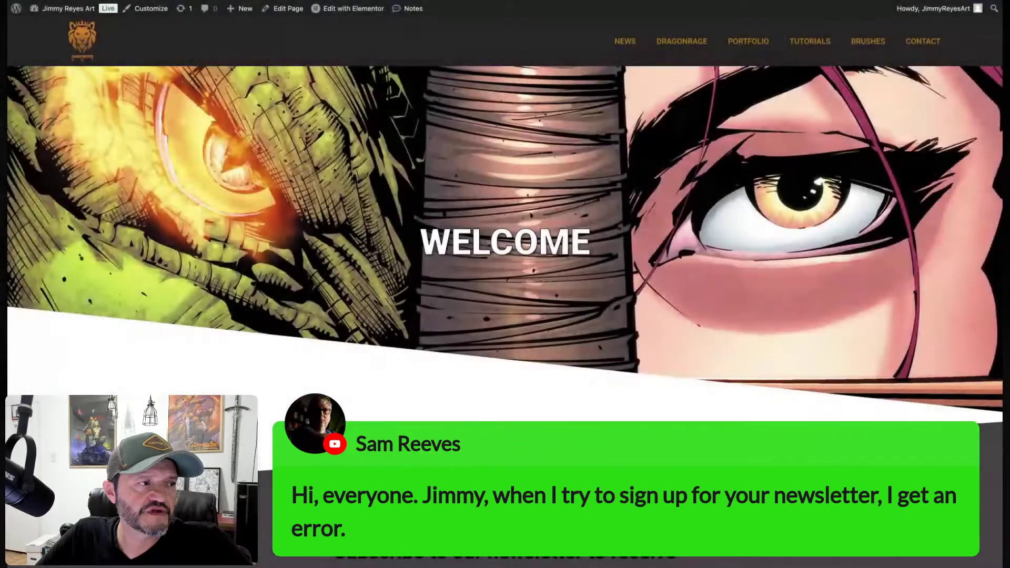
Step: Switch to the artist's website and look for the newsletter subscription section below the welcome banner
scroll(607, 216, down, 5)
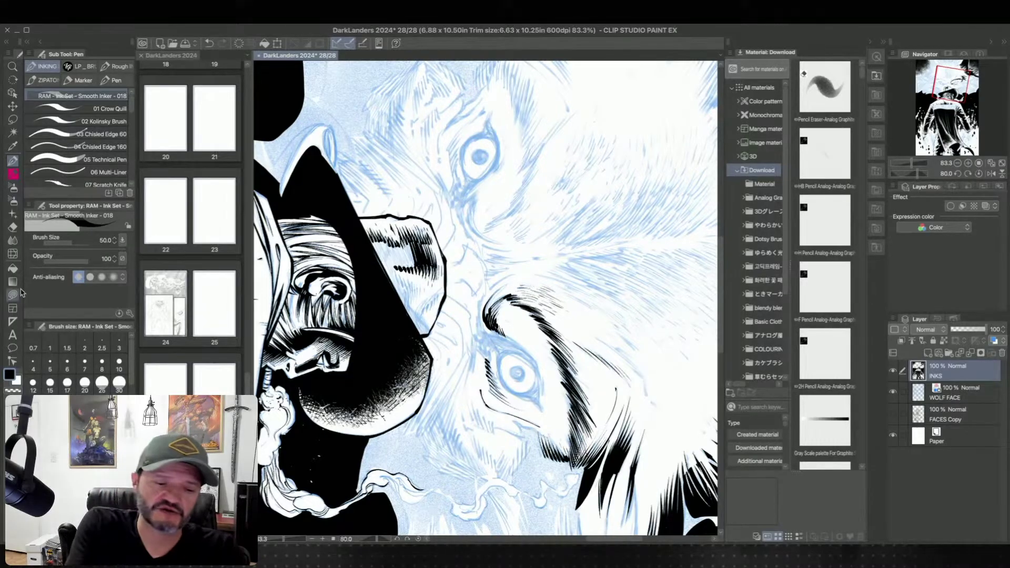
Step: Fill the gap between the two shadow rows on the hat crown with solid black using Lasso fill
key(u)
drag(453, 317, 461, 305)
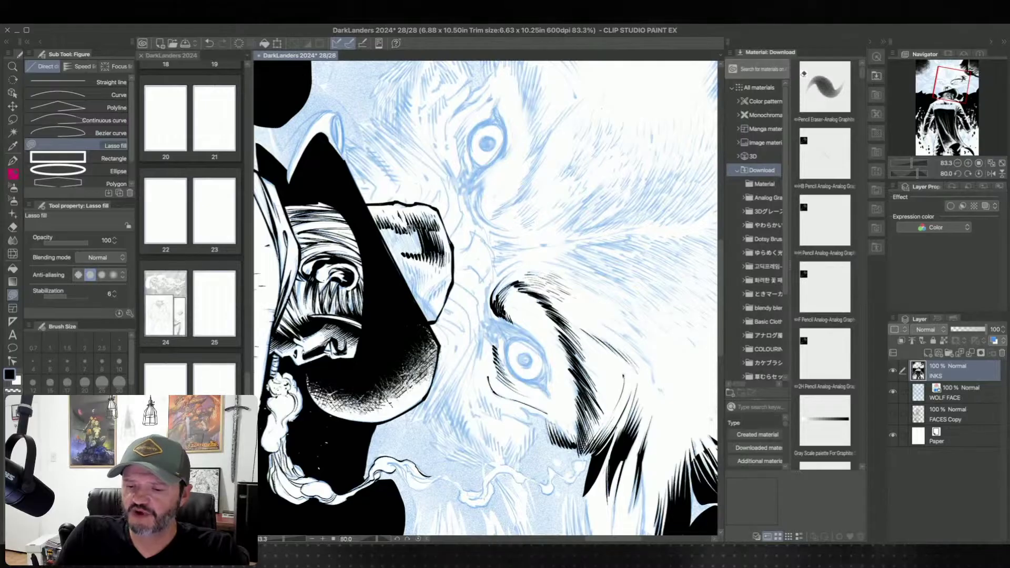
mouse_move(386, 230)
mouse_down()
mouse_move(396, 253)
mouse_move(425, 244)
mouse_up()
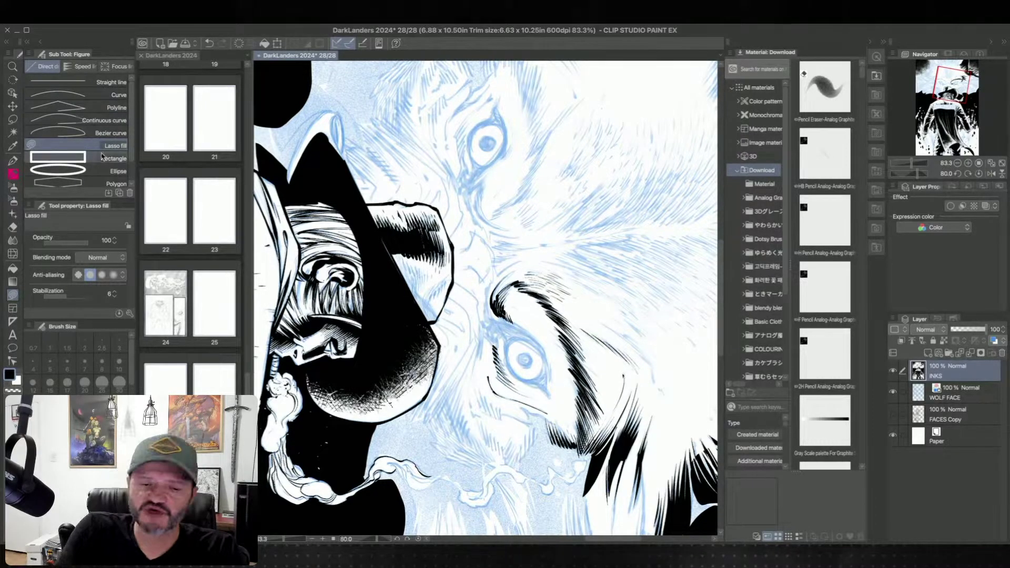
Step: Switch the Smooth Inker pen to transparent and cut thin tapered lines into the edges of the crown's solid shadow
click(12, 160)
click(13, 390)
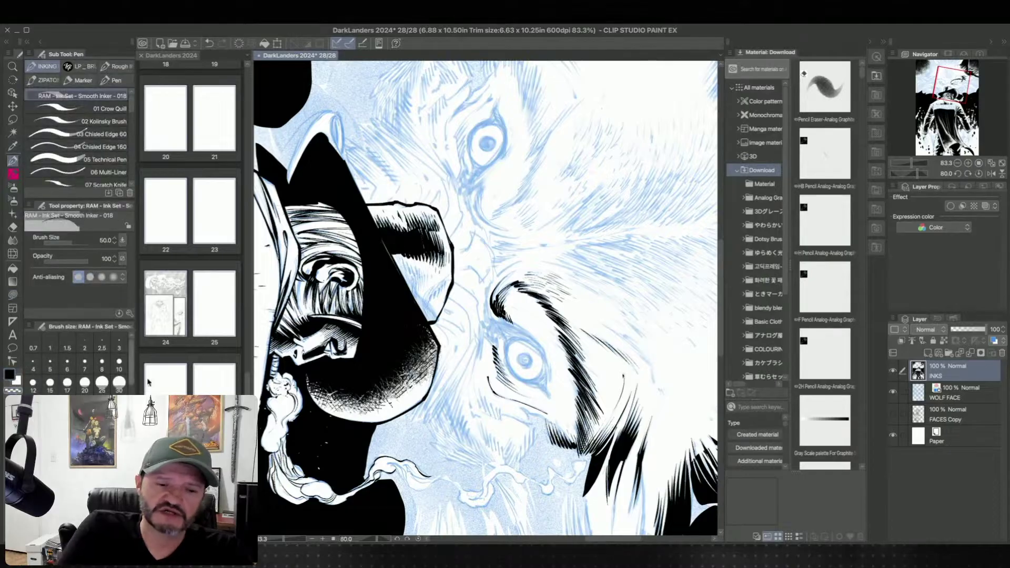
key(minus)
key(minus)
key(minus)
key(minus)
key(minus)
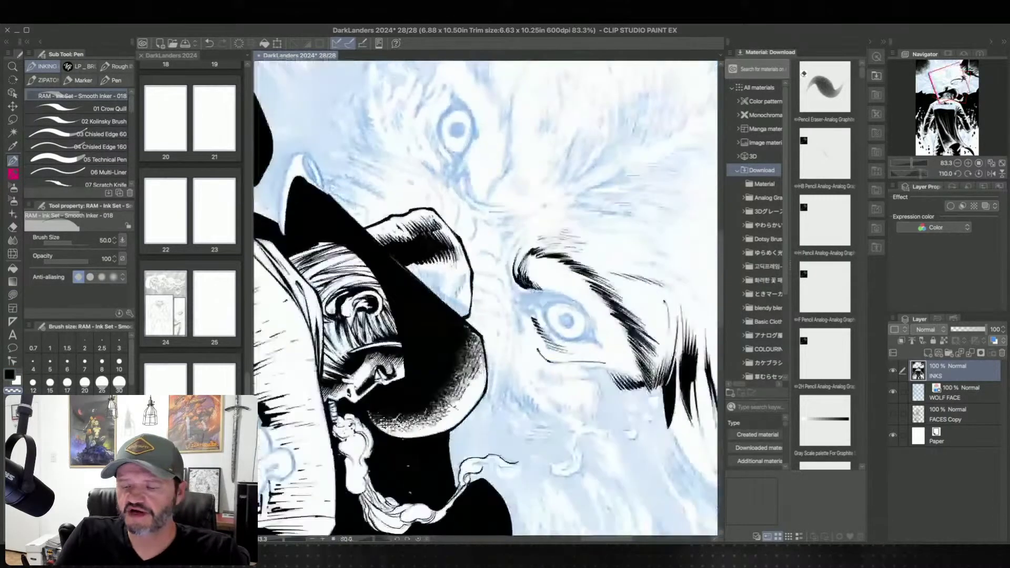
key(minus)
key(minus)
key(minus)
scroll(413, 260, up, 3)
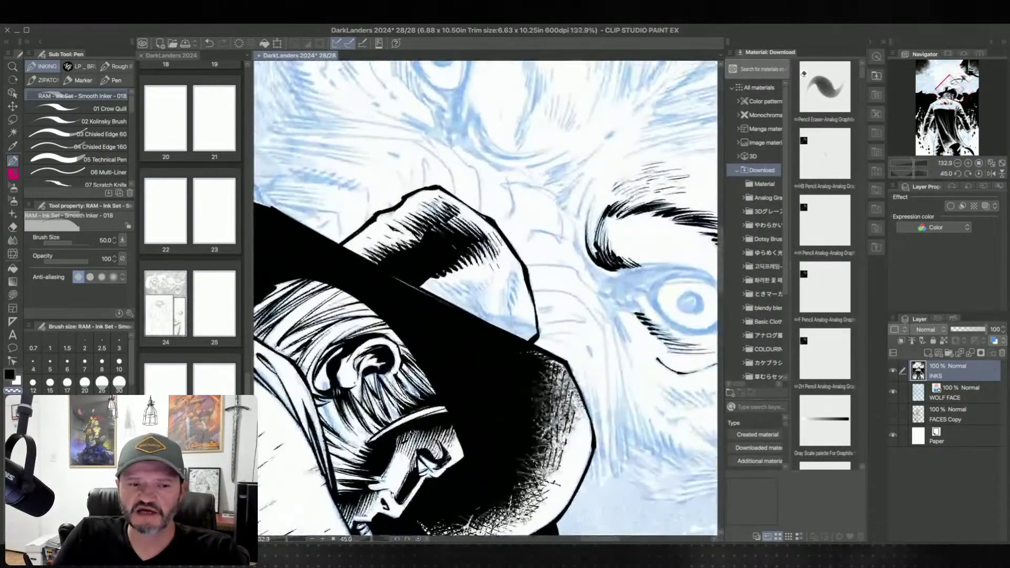
key(asciicircum)
key(asciicircum)
key(asciicircum)
key(asciicircum)
key(asciicircum)
key(asciicircum)
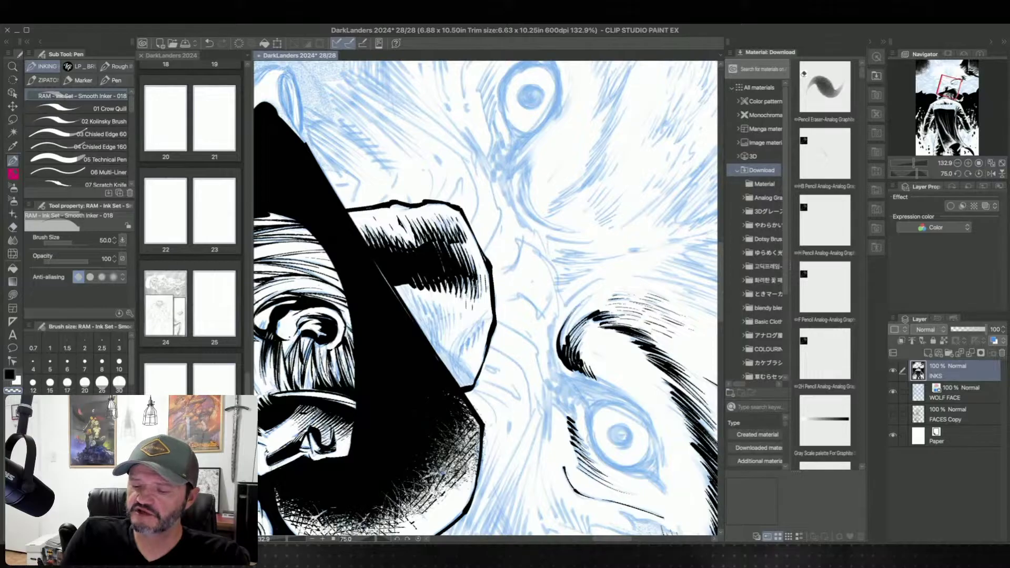
key(minus)
key(minus)
key(minus)
key(minus)
key(minus)
key(minus)
key(minus)
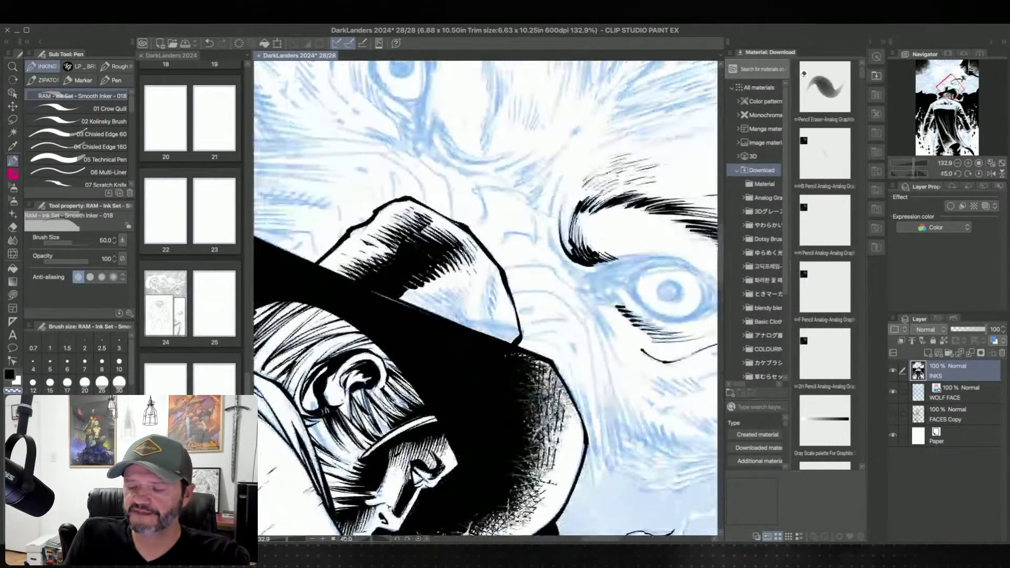
Step: Return the pen to black and strengthen the tapered hatching along the edges of the crown's shadow band
key(minus)
key(minus)
key(minus)
key(minus)
key(asciicircum)
key(asciicircum)
key(asciicircum)
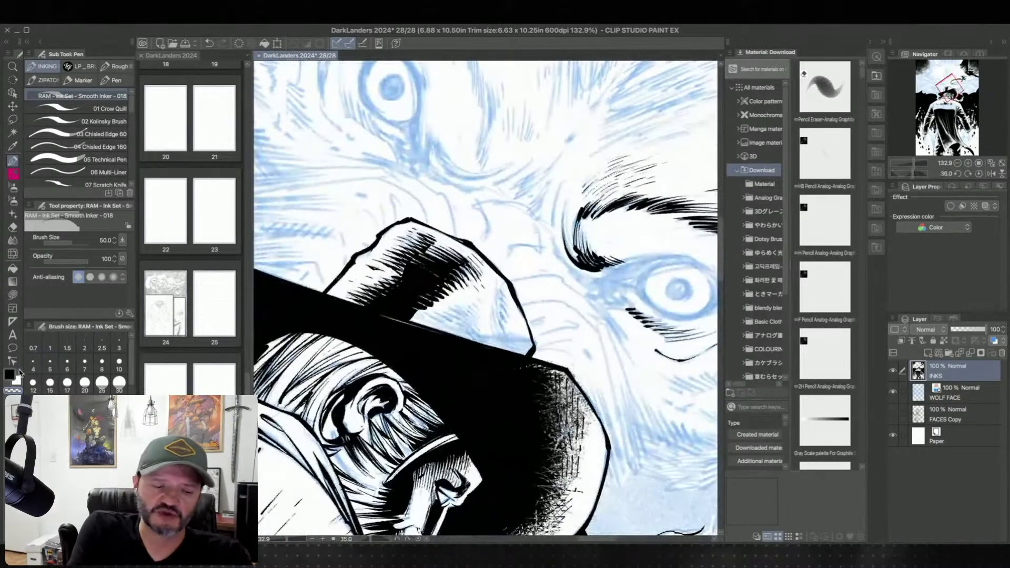
key(asciicircum)
key(asciicircum)
key(asciicircum)
key(asciicircum)
key(asciicircum)
key(asciicircum)
key(asciicircum)
key(asciicircum)
key(minus)
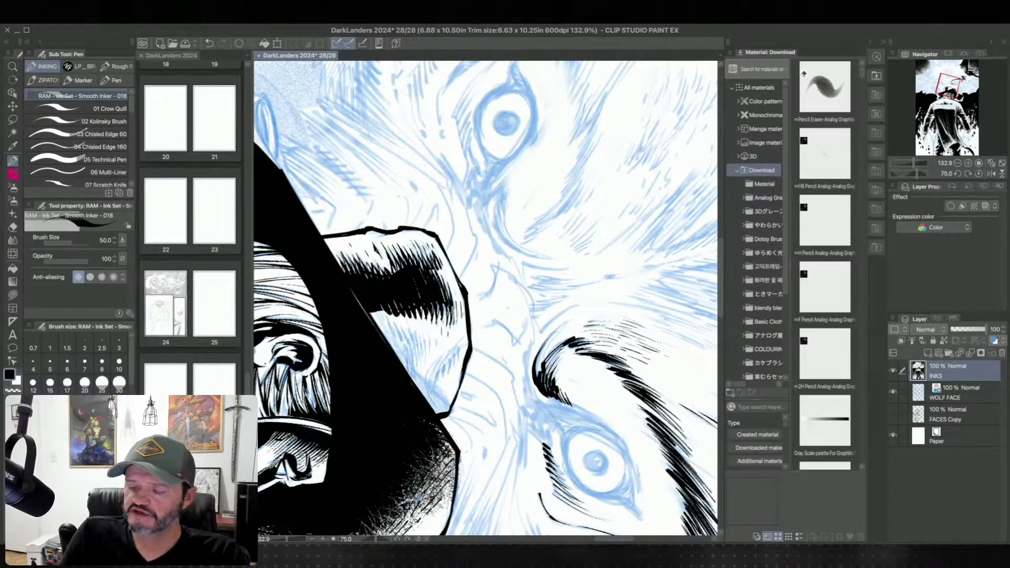
Step: Add a separate row of short hatching strokes on the white part of the crown, between the shadow band and the brim
drag(596, 463, 604, 271)
drag(511, 429, 486, 283)
key(minus)
key(minus)
drag(586, 383, 545, 94)
drag(420, 265, 423, 299)
drag(372, 232, 617, 286)
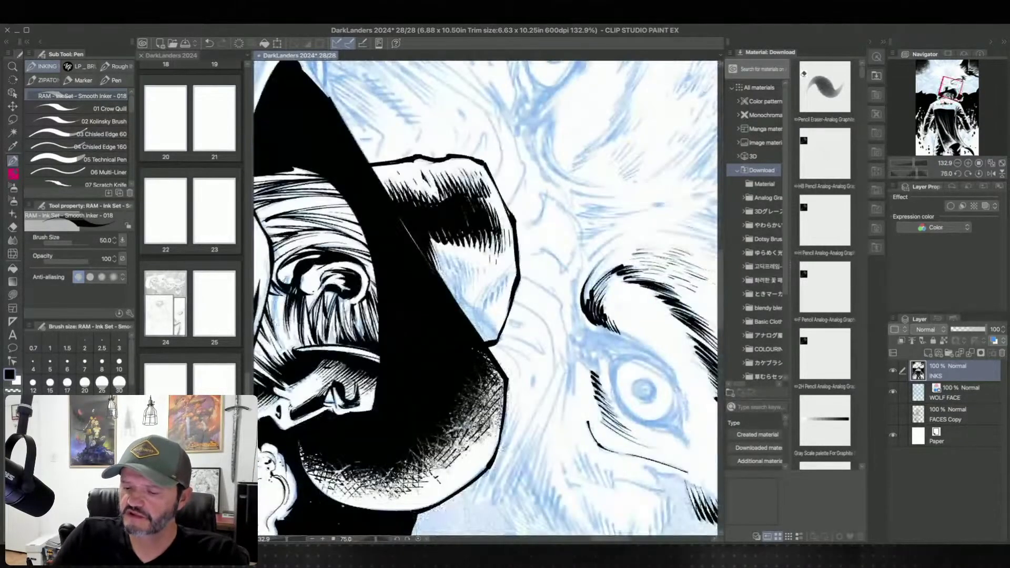
drag(448, 255, 459, 274)
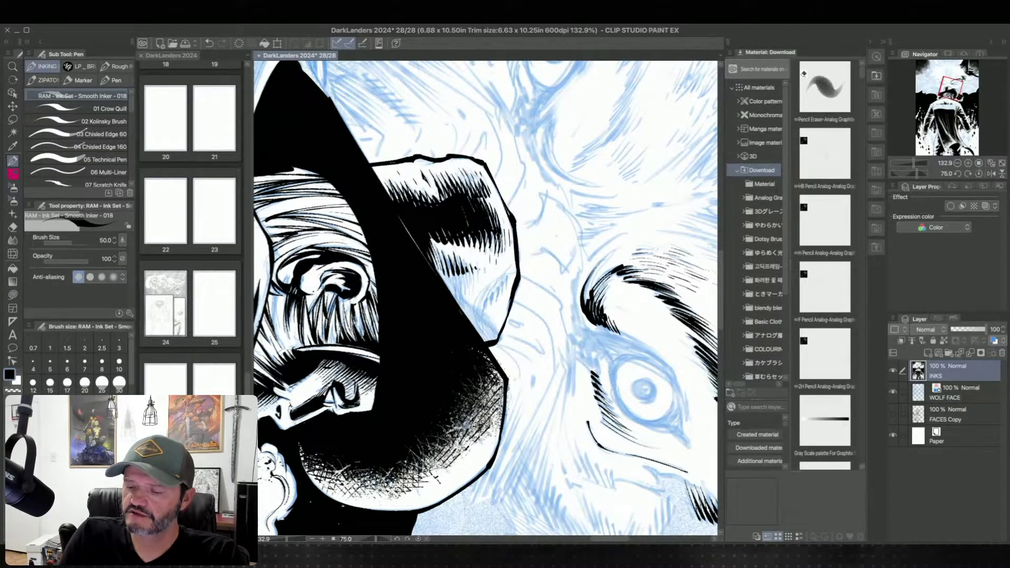
drag(387, 510, 688, 416)
drag(556, 407, 526, 316)
drag(699, 381, 688, 186)
scroll(531, 313, down, 2)
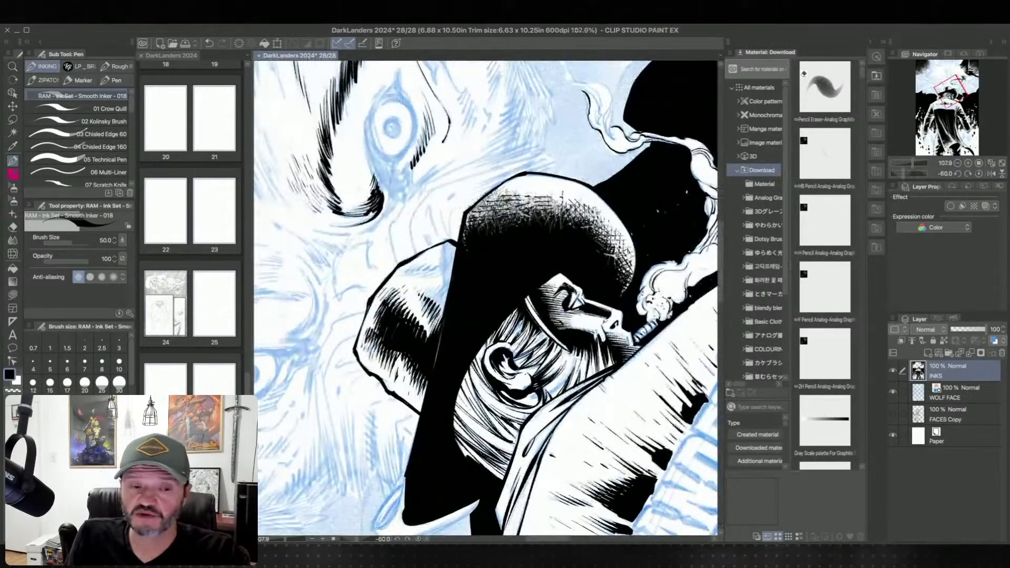
Step: Extend the new hatching row across the crown toward its outer contour, comparing a stroke by undoing and redoing it
drag(497, 407, 495, 366)
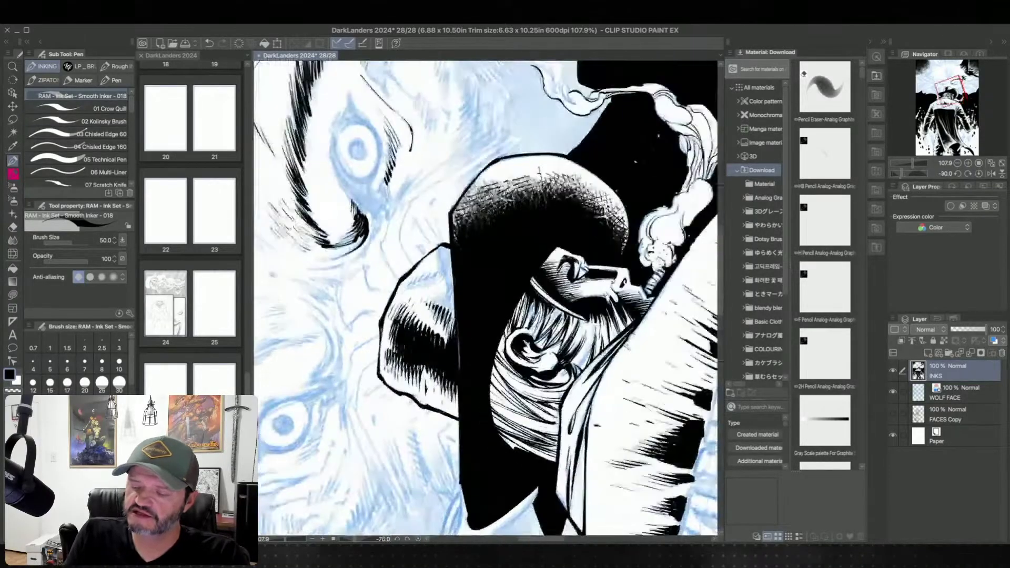
key(super+z)
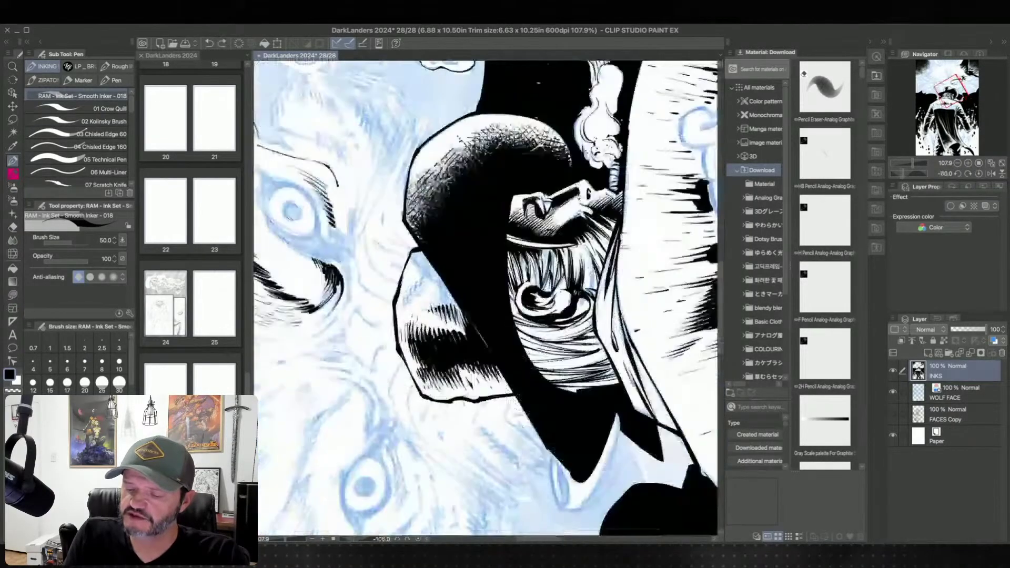
key(super+shift+z)
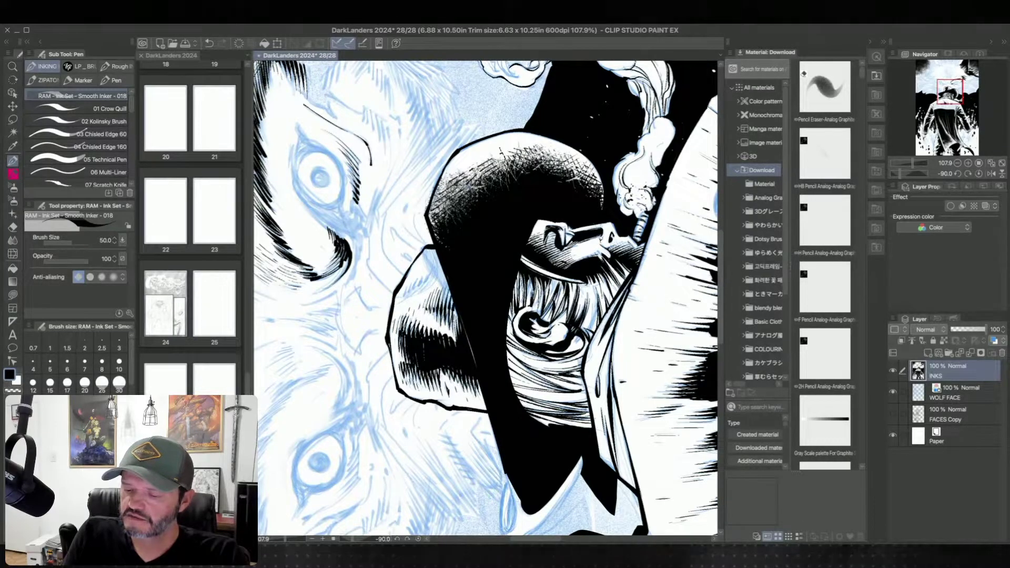
key(asciicircum)
key(asciicircum)
key(asciicircum)
key(asciicircum)
key(asciicircum)
key(asciicircum)
key(asciicircum)
key(asciicircum)
key(asciicircum)
key(asciicircum)
key(asciicircum)
key(asciicircum)
key(asciicircum)
key(asciicircum)
key(asciicircum)
key(asciicircum)
key(asciicircum)
key(asciicircum)
key(asciicircum)
key(asciicircum)
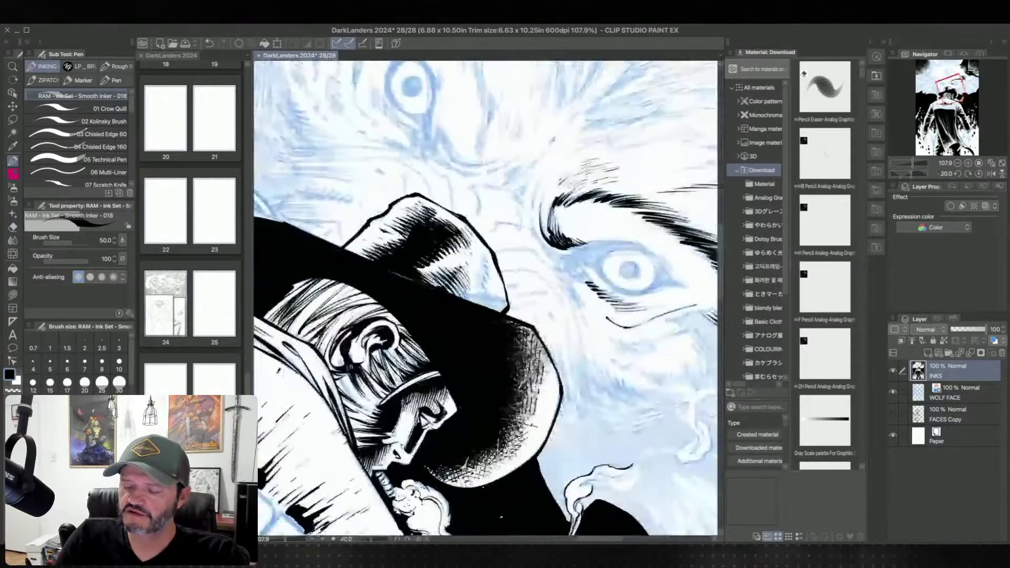
key(asciicircum)
key(asciicircum)
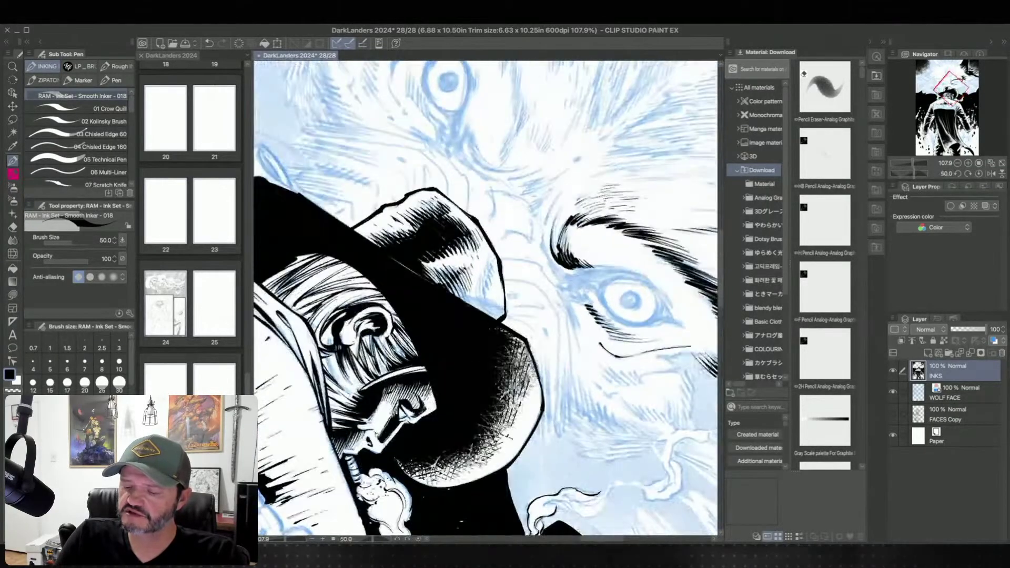
key(asciicircum)
key(asciicircum)
key(asciicircum)
key(asciicircum)
key(asciicircum)
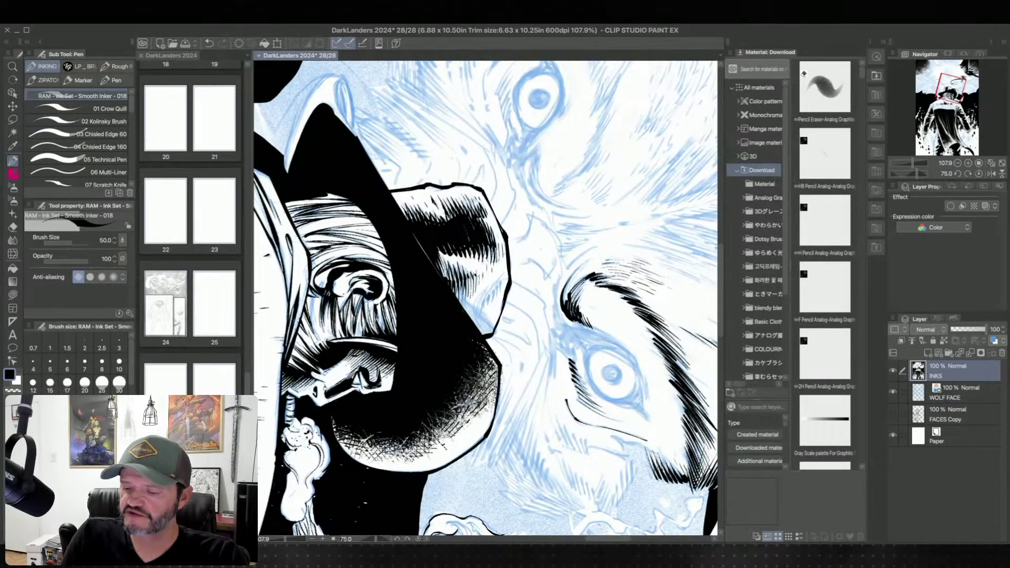
Step: Refine the lighter hatching on the crown's front side, using the transparent pen colour to thin the marks
key(minus)
key(minus)
key(minus)
key(minus)
key(minus)
key(minus)
key(minus)
key(minus)
key(minus)
key(minus)
key(minus)
key(minus)
key(minus)
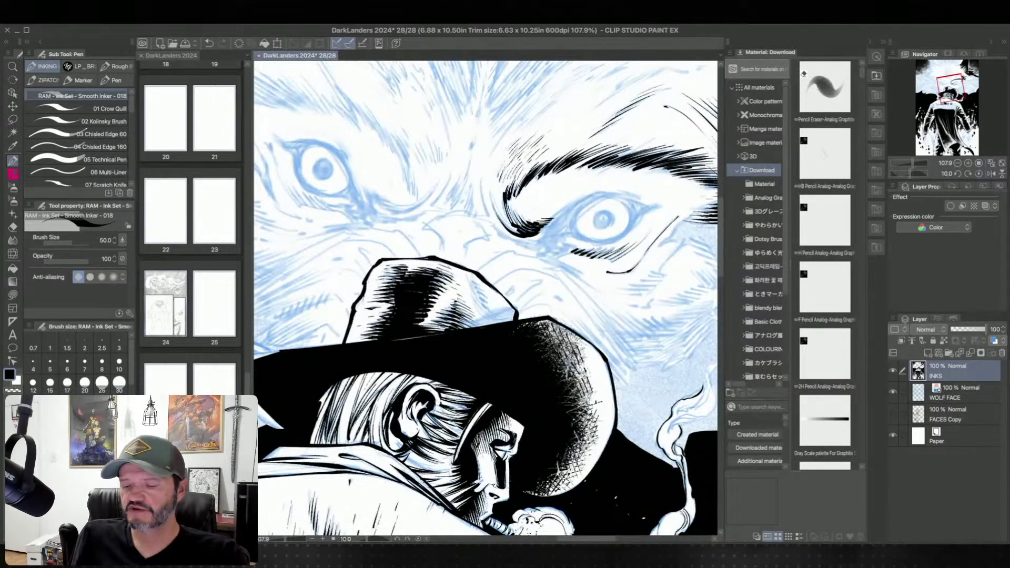
key(asciicircum)
key(asciicircum)
key(asciicircum)
key(asciicircum)
key(asciicircum)
key(asciicircum)
key(asciicircum)
key(asciicircum)
key(asciicircum)
key(asciicircum)
key(asciicircum)
drag(582, 295, 466, 302)
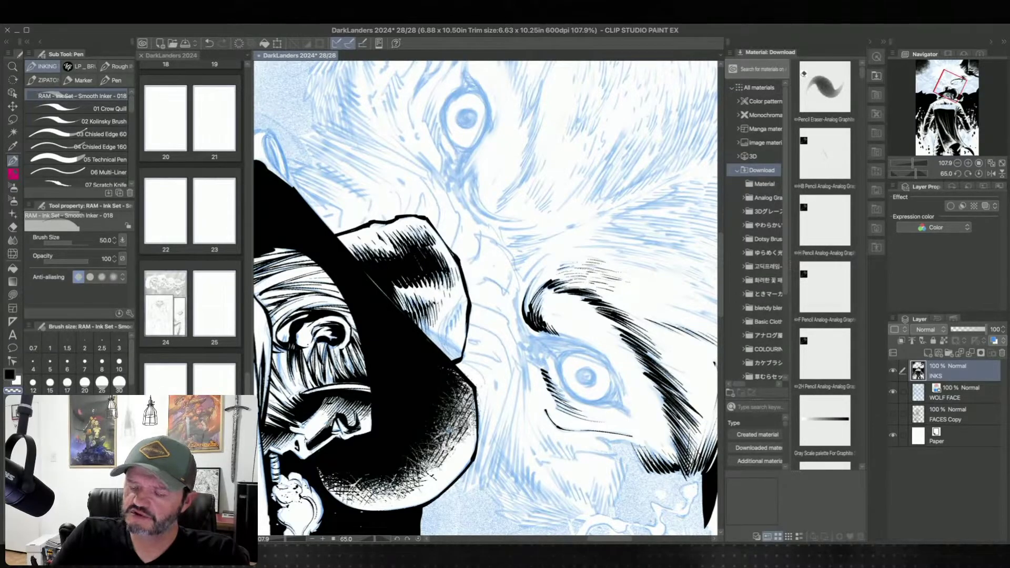
drag(585, 376, 578, 221)
mouse_move(448, 403)
mouse_down()
mouse_move(481, 400)
mouse_move(495, 384)
mouse_move(492, 343)
mouse_move(506, 310)
mouse_up()
Step: Fill the brim edge against the front of the crown with black using Lasso fill, and undo the trial pen strokes
click(12, 295)
click(9, 374)
mouse_move(491, 246)
mouse_down()
mouse_move(420, 251)
mouse_move(416, 295)
mouse_up()
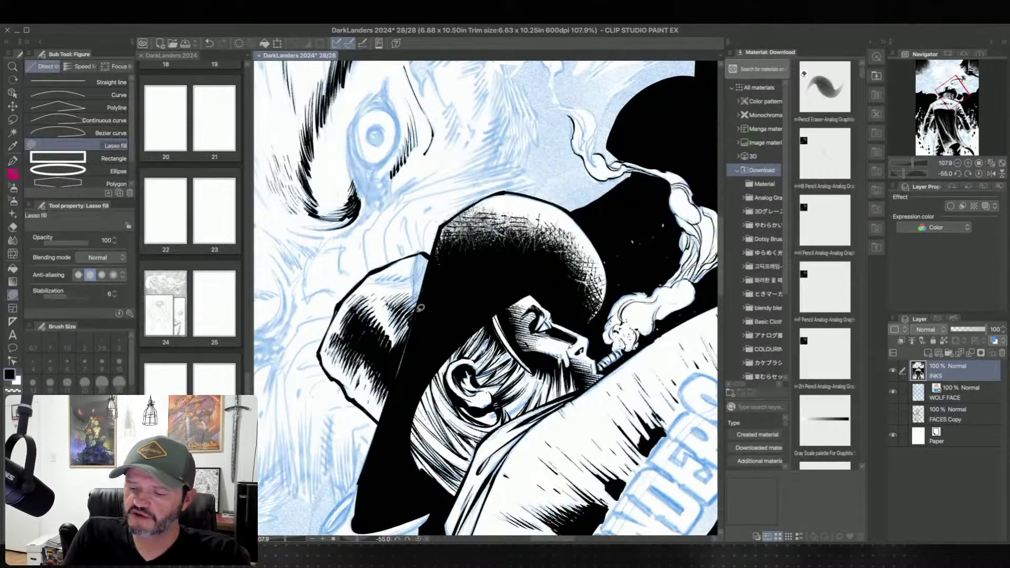
key(p)
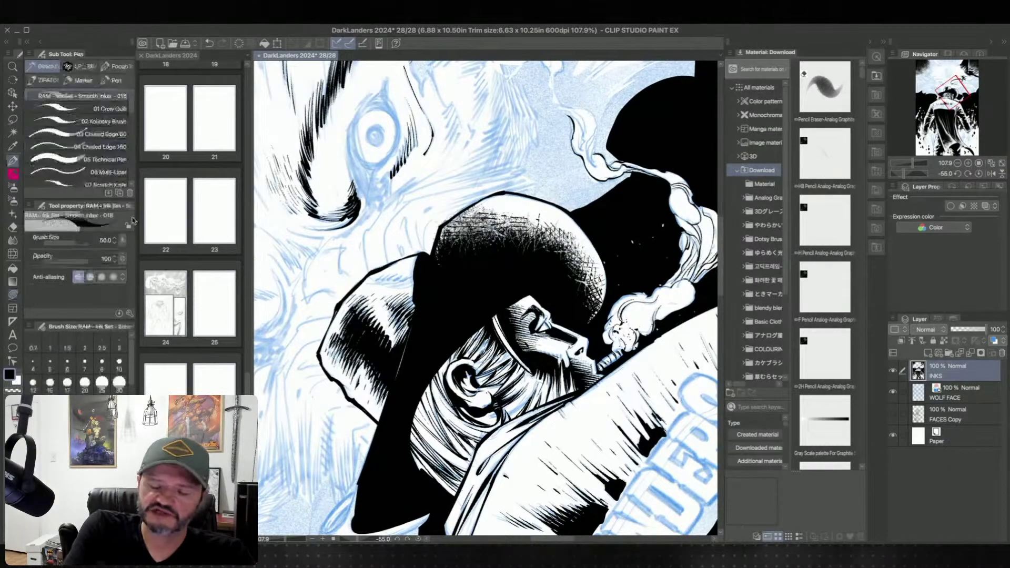
scroll(431, 316, down, 1)
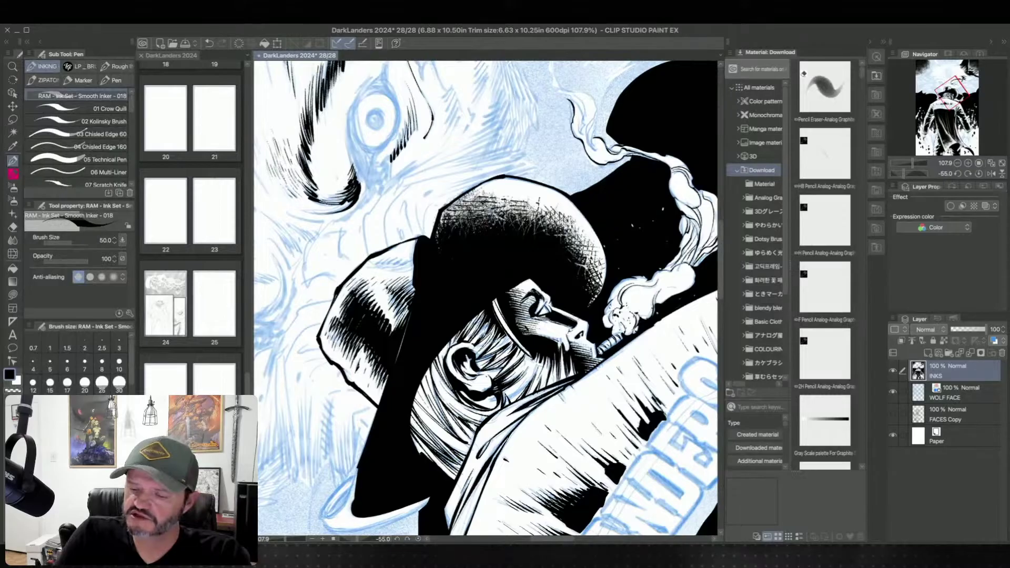
key(super+z)
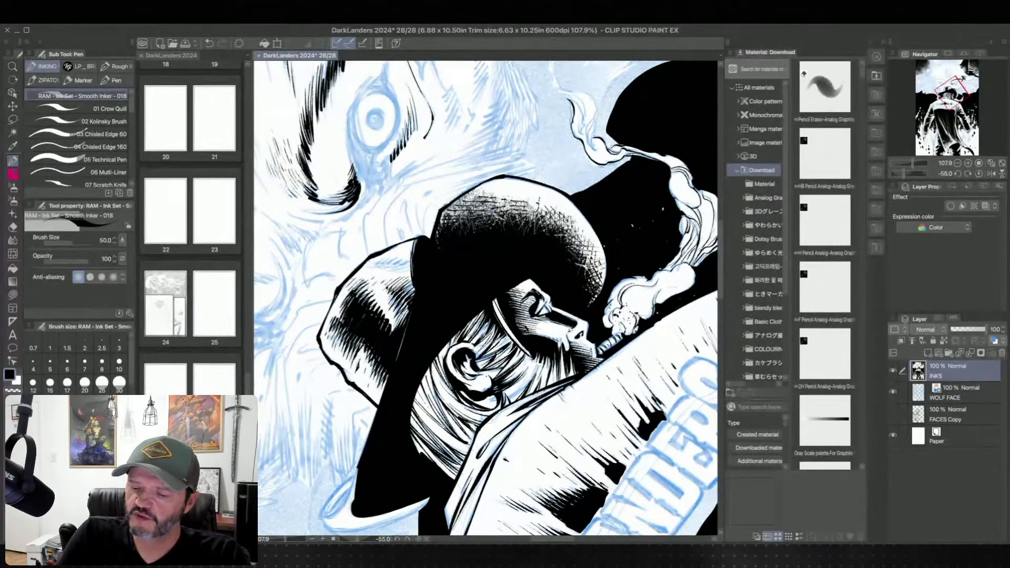
key(ctrl+z)
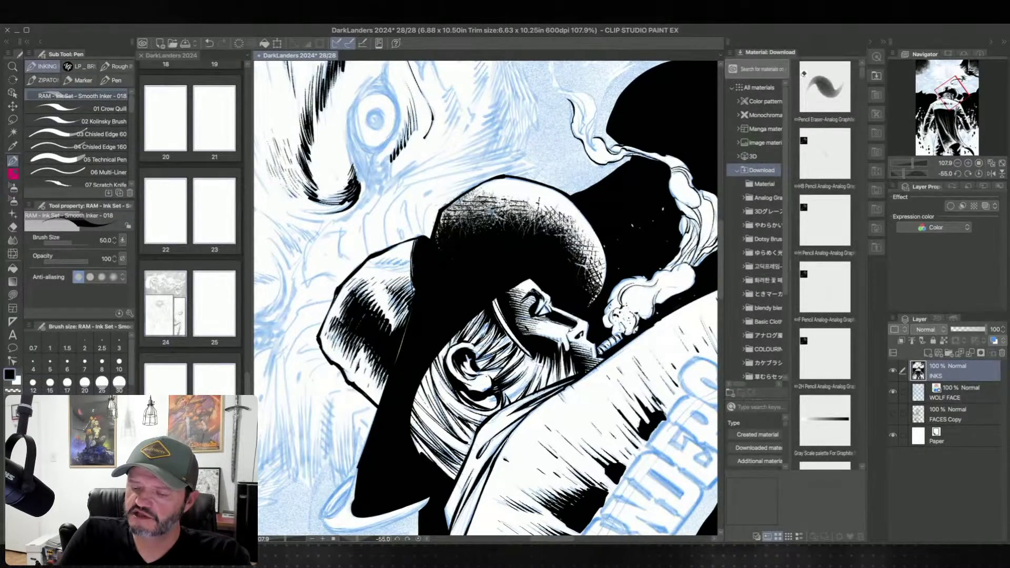
key(asciicircum)
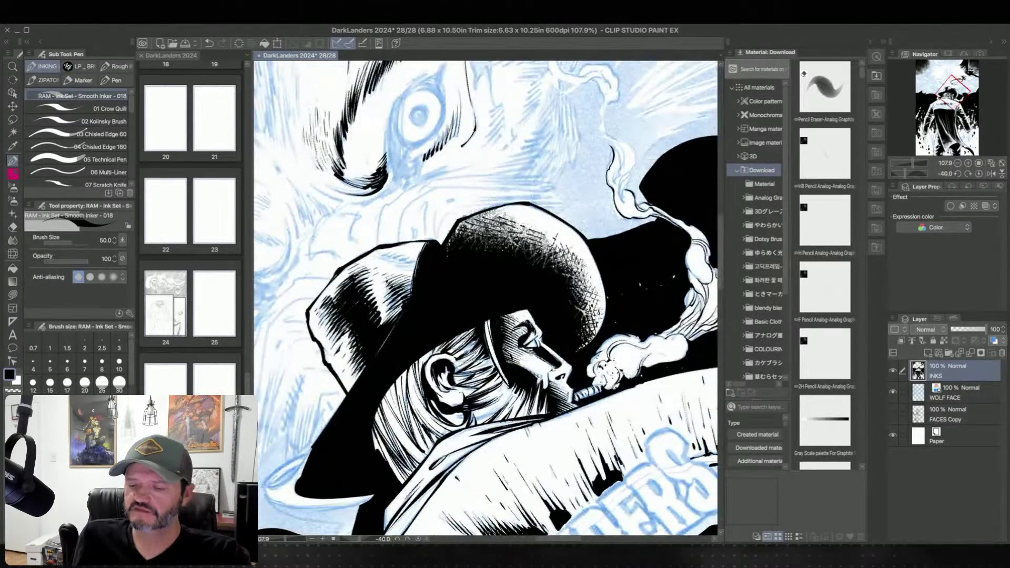
key(asciicircum)
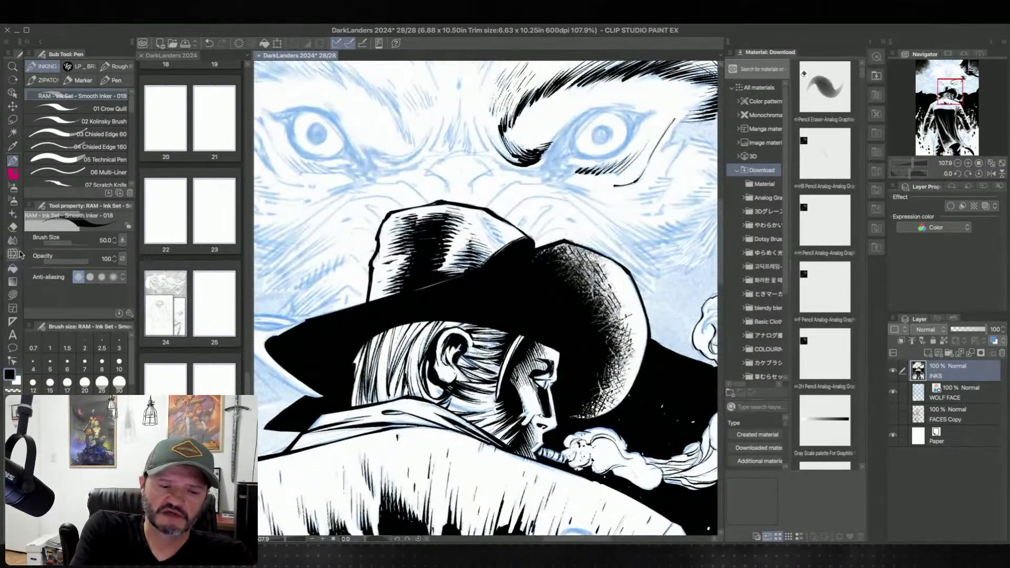
Step: Lasso-fill a solid black crease shadow on the front of the hat crown, just above the brim
click(13, 294)
mouse_move(526, 263)
mouse_down()
mouse_move(442, 242)
mouse_move(495, 203)
mouse_move(437, 225)
mouse_move(446, 240)
mouse_move(443, 197)
mouse_up()
key(p)
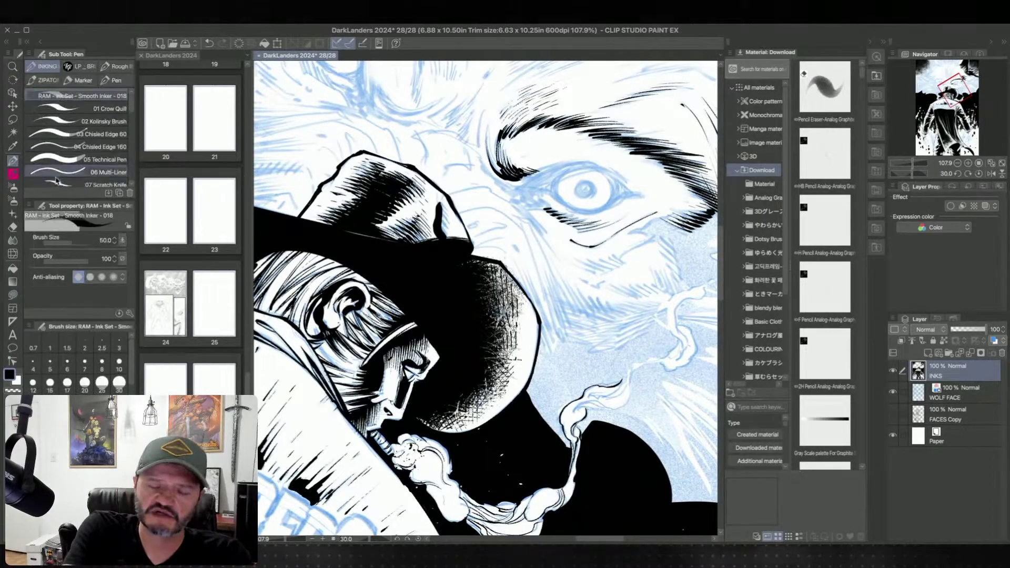
Step: Ink pen strokes around the front crease shadow on the crown, comparing them by undoing and redoing
mouse_move(505, 221)
mouse_down()
mouse_move(493, 156)
mouse_move(449, 156)
mouse_move(424, 179)
mouse_up()
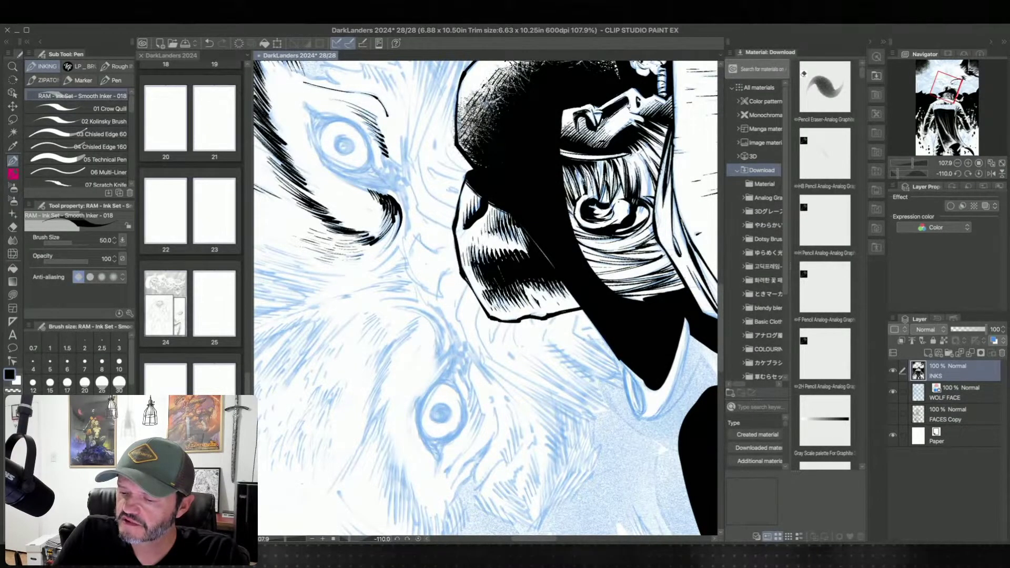
key(ctrl+z)
key(ctrl+y)
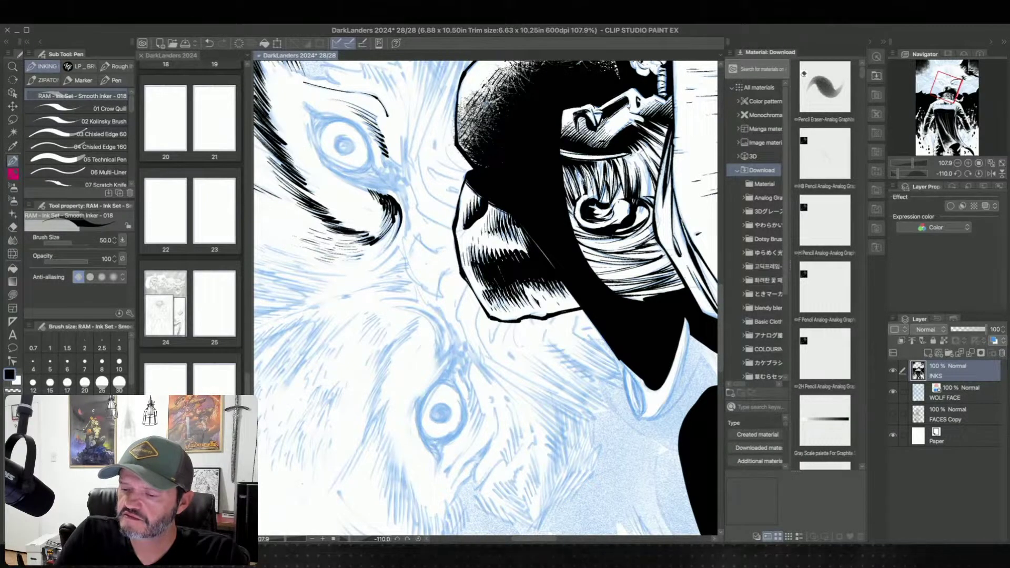
key(asciicircum)
key(asciicircum)
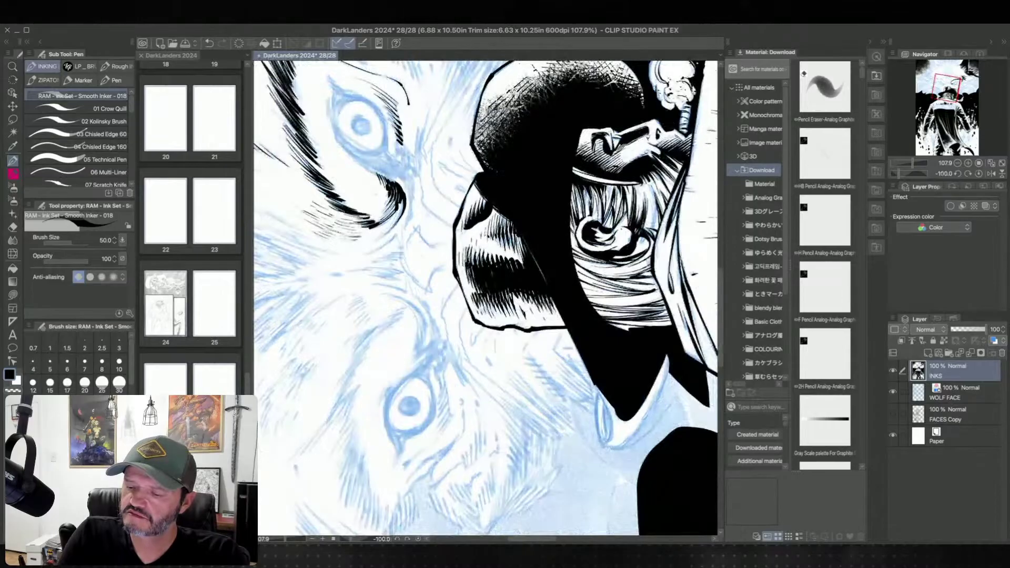
key(asciicircum)
key(asciicircum)
key(minus)
key(minus)
key(super+z)
key(super+y)
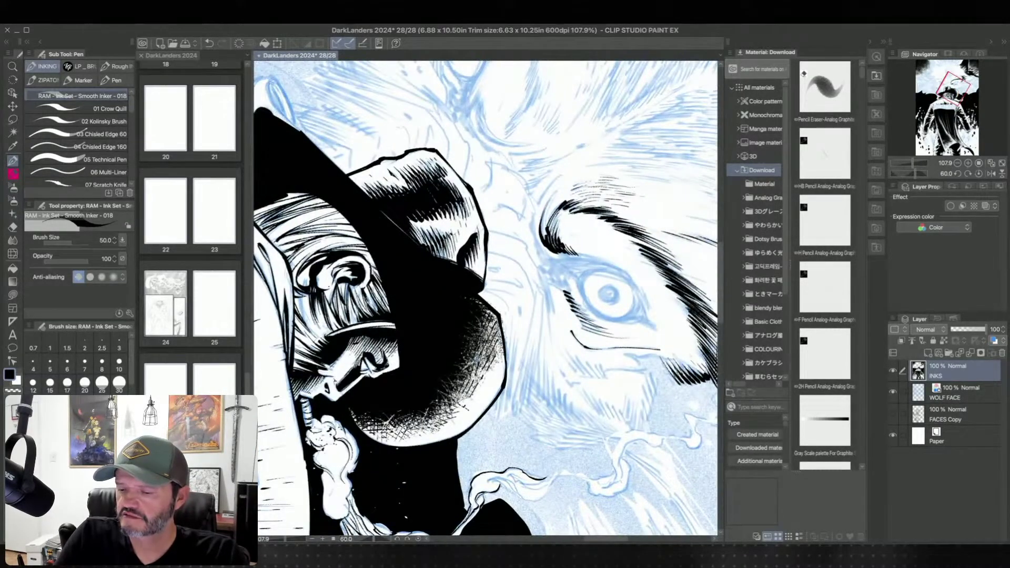
Step: Examine the inked hat crown and brim against the wolf's face at several canvas rotations, ending upright
key(minus)
key(minus)
key(minus)
key(minus)
key(minus)
key(minus)
key(minus)
key(minus)
key(minus)
key(minus)
key(minus)
key(minus)
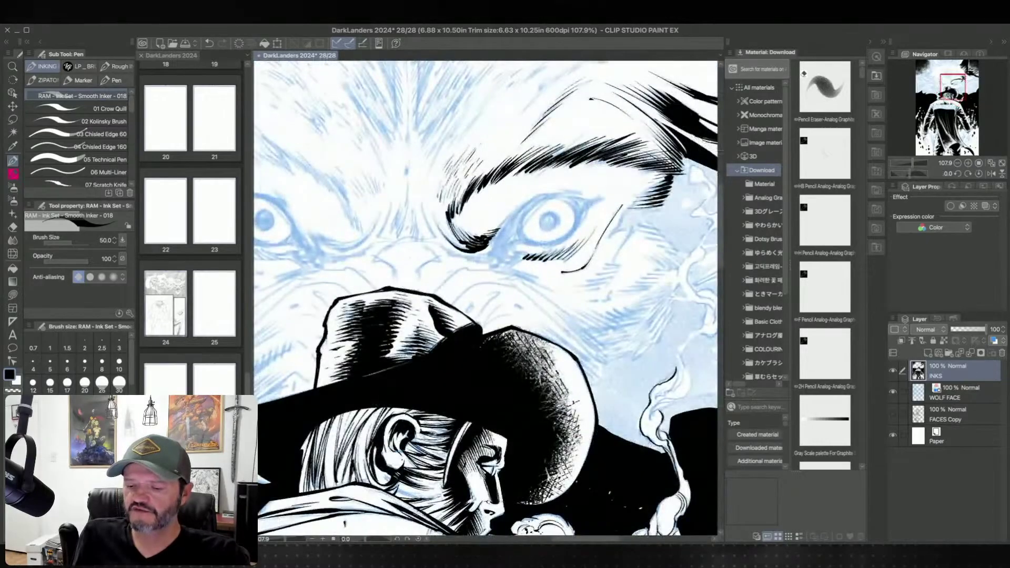
drag(510, 422, 508, 378)
key(minus)
key(minus)
key(minus)
key(minus)
key(minus)
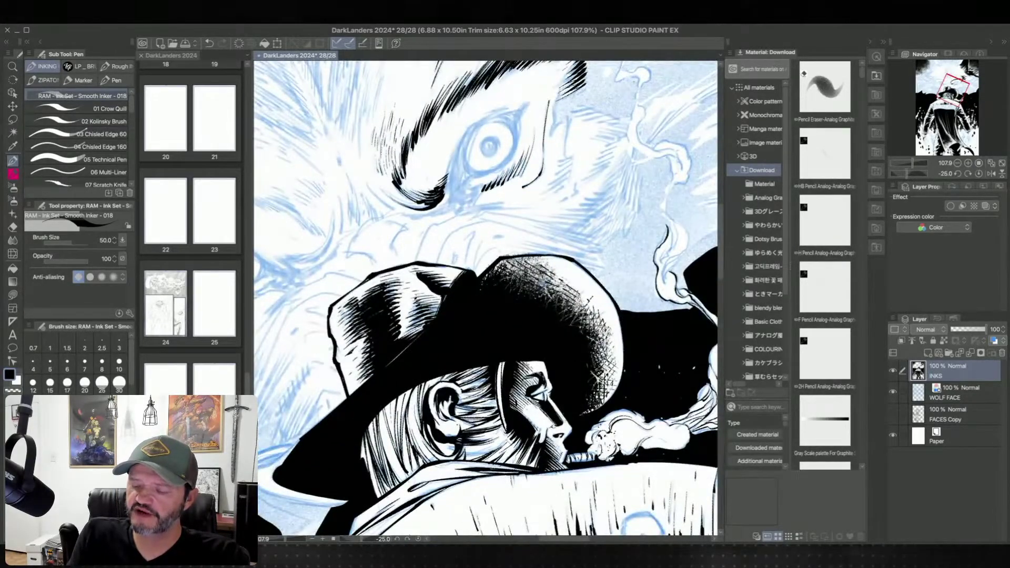
key(@)
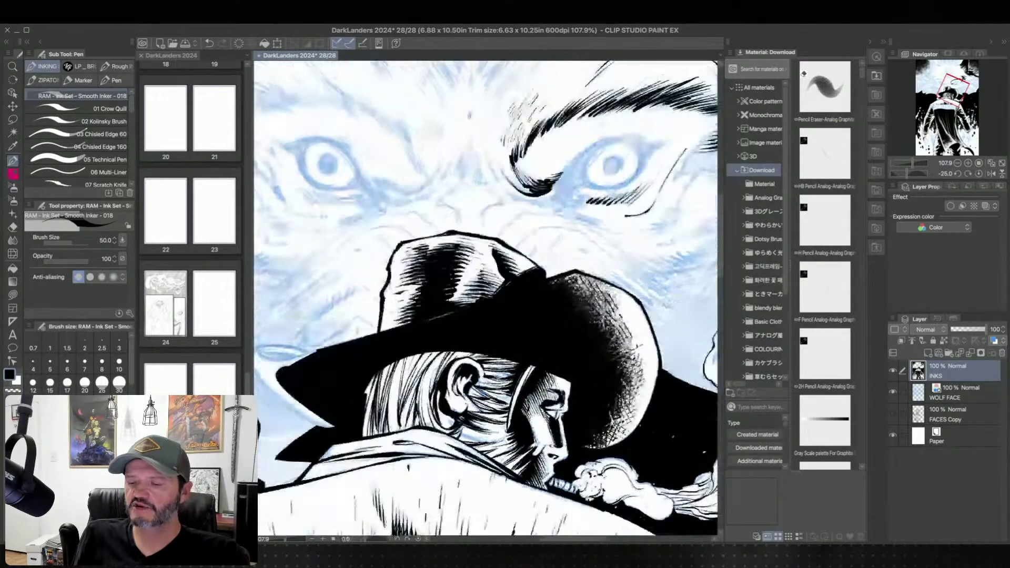
Step: Examine the inked cowboy against the wider page composition and the wolf's face
drag(605, 436, 536, 280)
scroll(579, 394, down, 6)
scroll(583, 376, down, 2)
scroll(569, 374, up, 3)
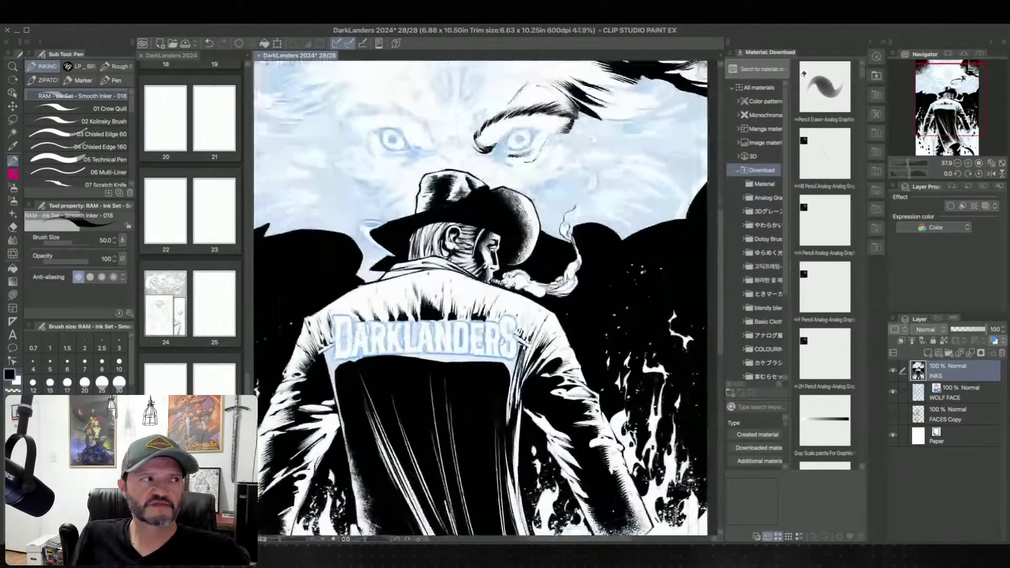
drag(569, 374, 578, 402)
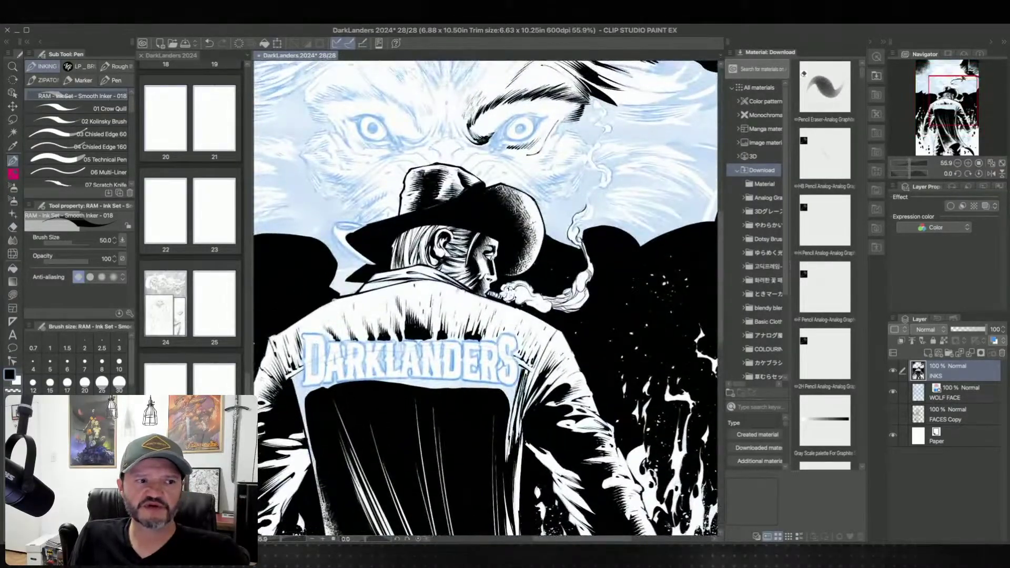
scroll(544, 363, up, 1)
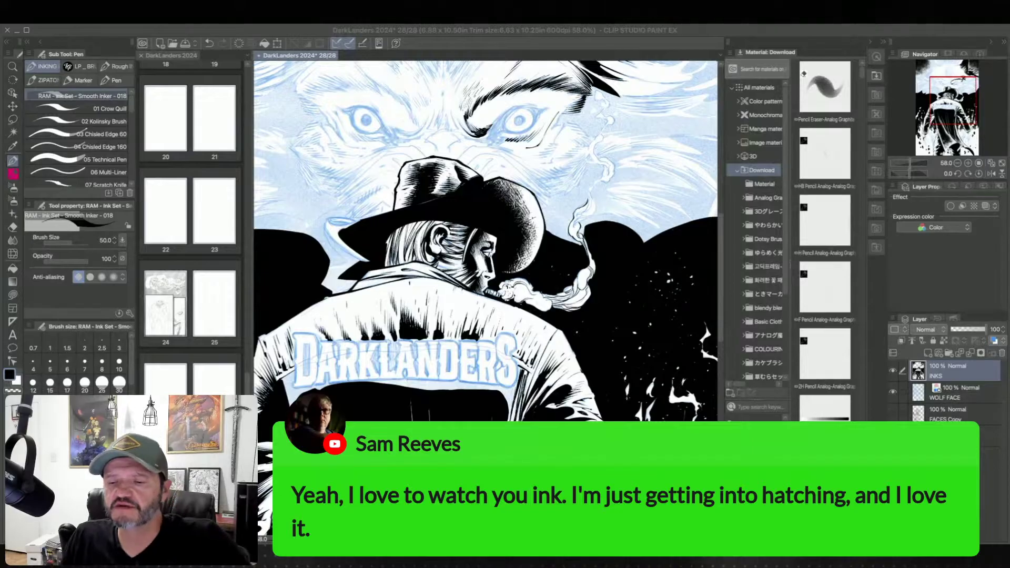
Step: Lasso-fill a small solid black bar on the wolf's fur, outside the unshaded eye, as the base of a hatching sample
drag(335, 211, 418, 305)
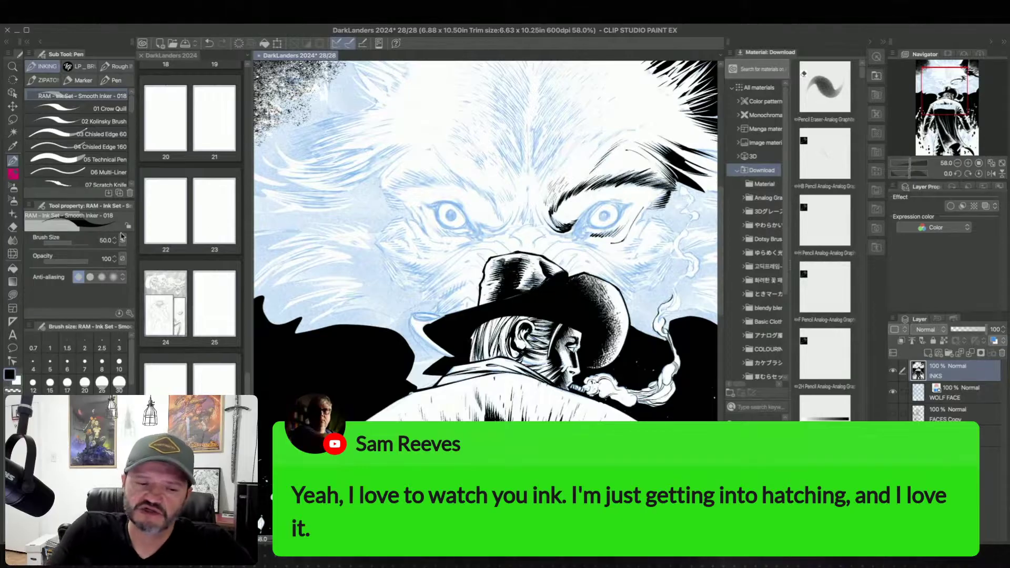
click(13, 295)
mouse_move(333, 195)
mouse_down()
mouse_move(344, 221)
mouse_move(359, 218)
mouse_move(329, 184)
mouse_up()
key(p)
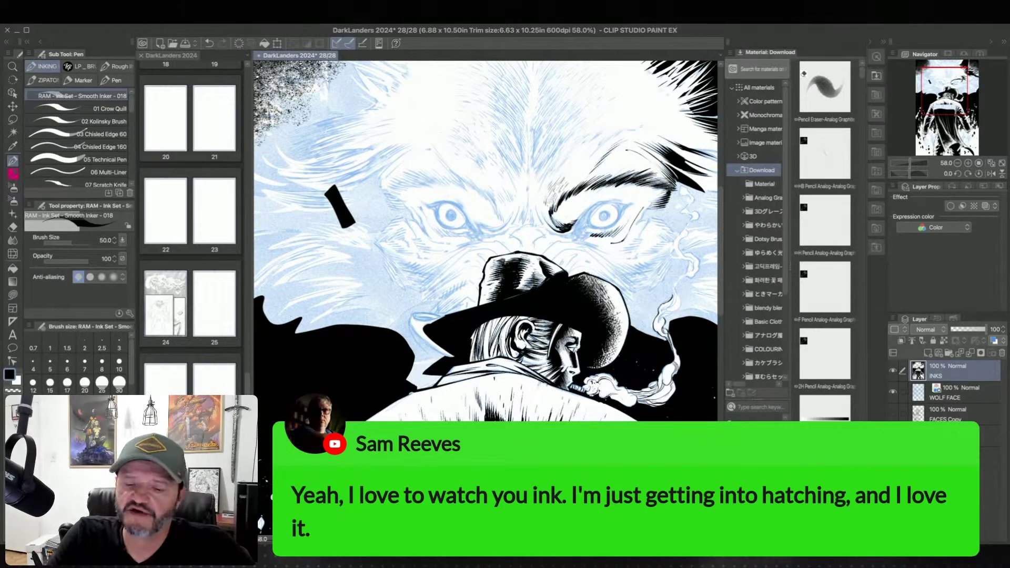
Step: Ink parallel hatch lines that thin out away from the black bar, and add arrows above their thick and thin ends
drag(337, 182, 358, 217)
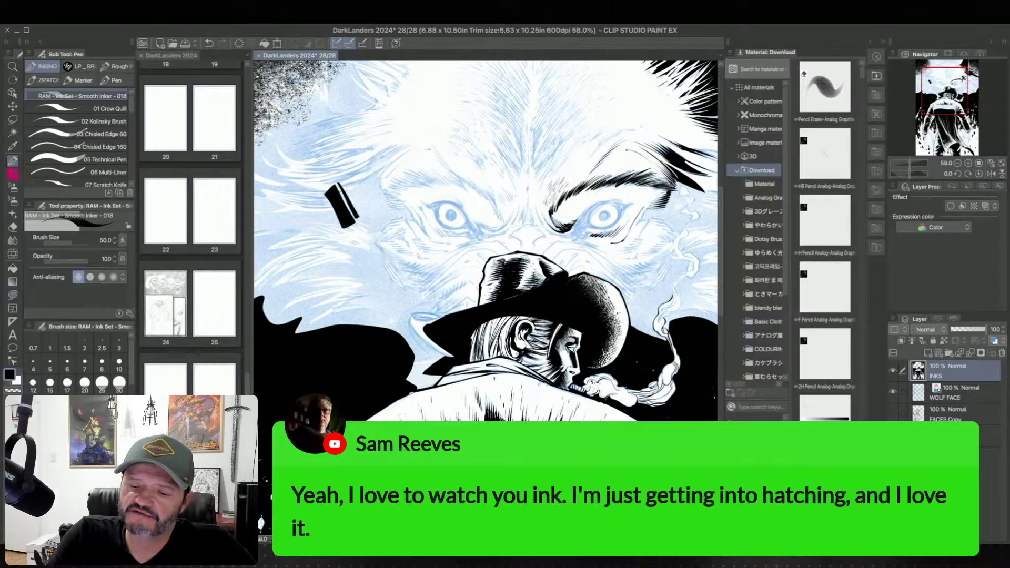
mouse_move(344, 180)
mouse_down()
mouse_move(360, 212)
mouse_move(349, 177)
mouse_move(367, 207)
mouse_move(366, 169)
mouse_move(384, 199)
mouse_up()
mouse_move(376, 163)
mouse_down()
mouse_move(392, 191)
mouse_move(353, 214)
mouse_up()
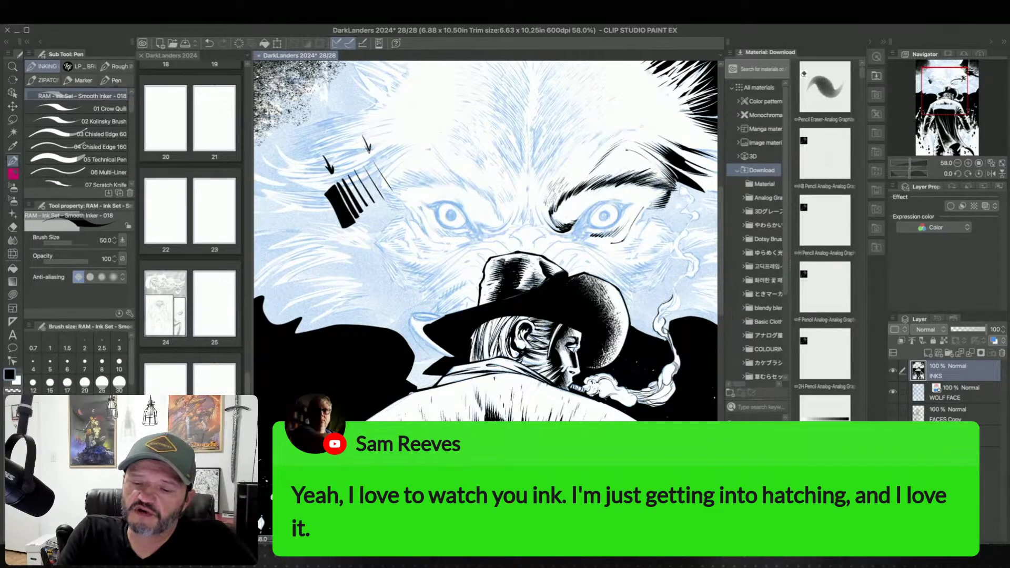
drag(330, 145, 333, 175)
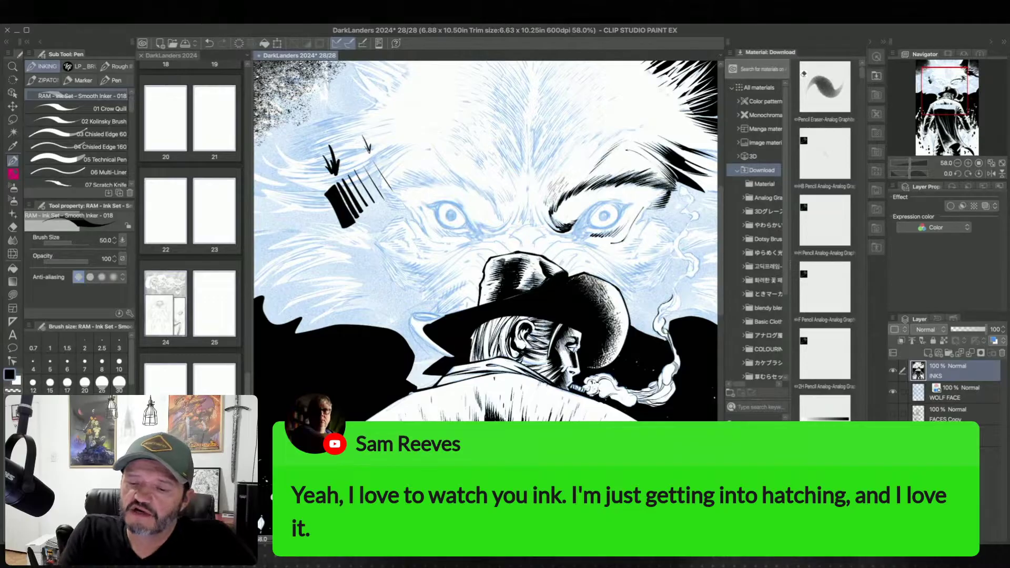
drag(374, 115, 378, 155)
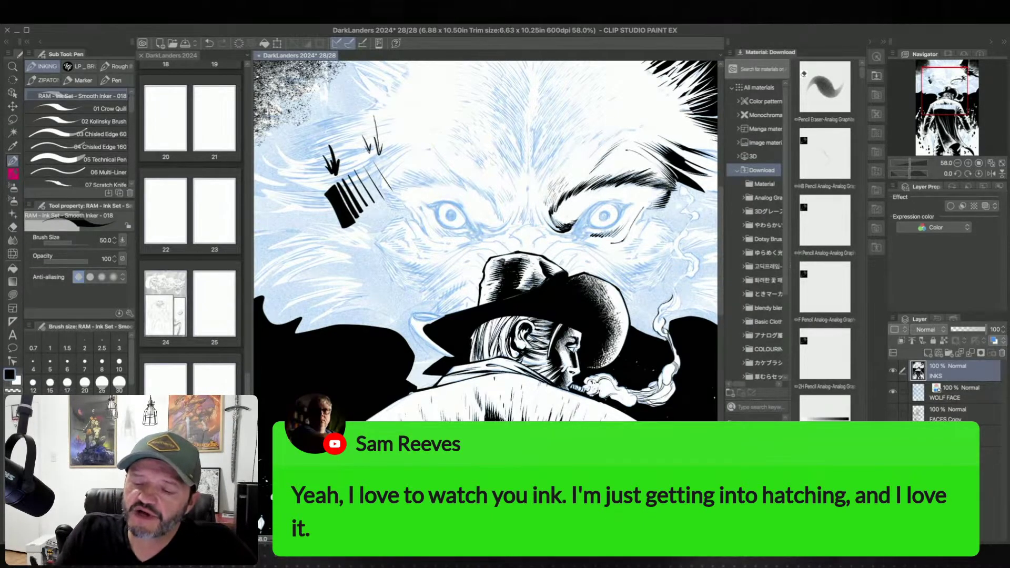
Step: Lasso-select the hatching sample and duplicate it onto its own layer, undoing the trial deletion
click(13, 120)
mouse_move(364, 230)
mouse_down()
mouse_move(391, 207)
mouse_move(378, 153)
mouse_move(342, 231)
mouse_up()
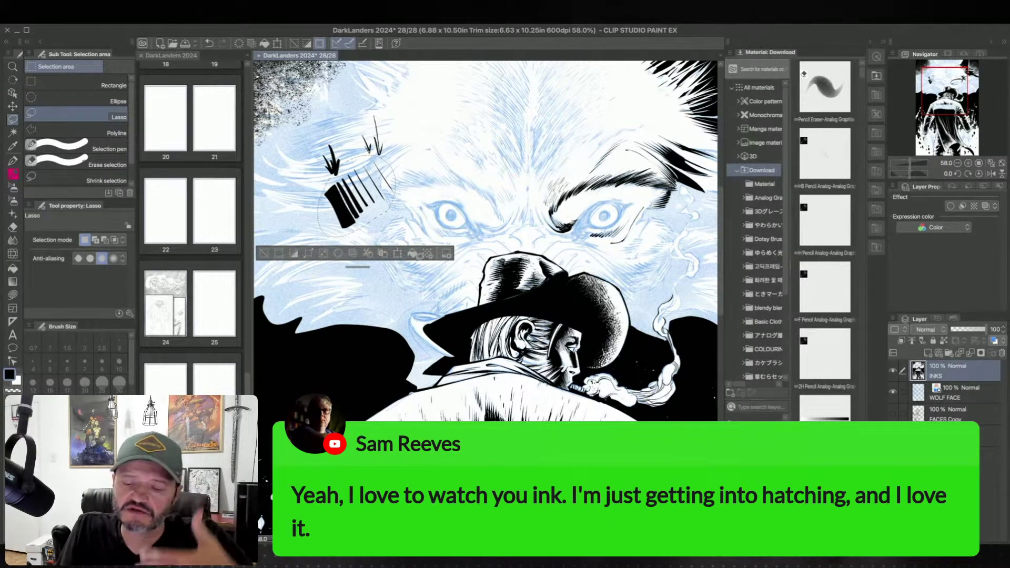
key(Delete)
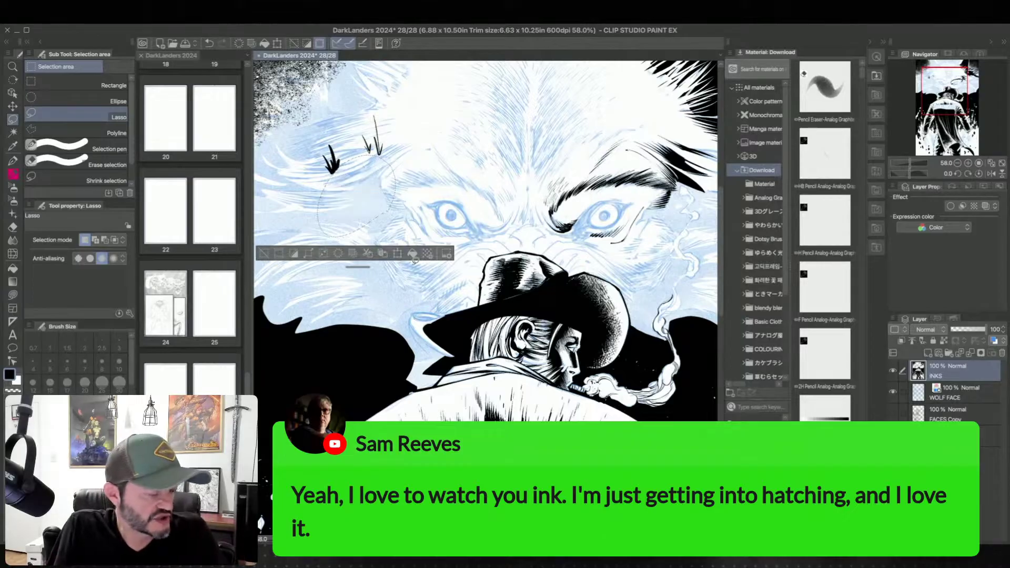
key(ctrl+z)
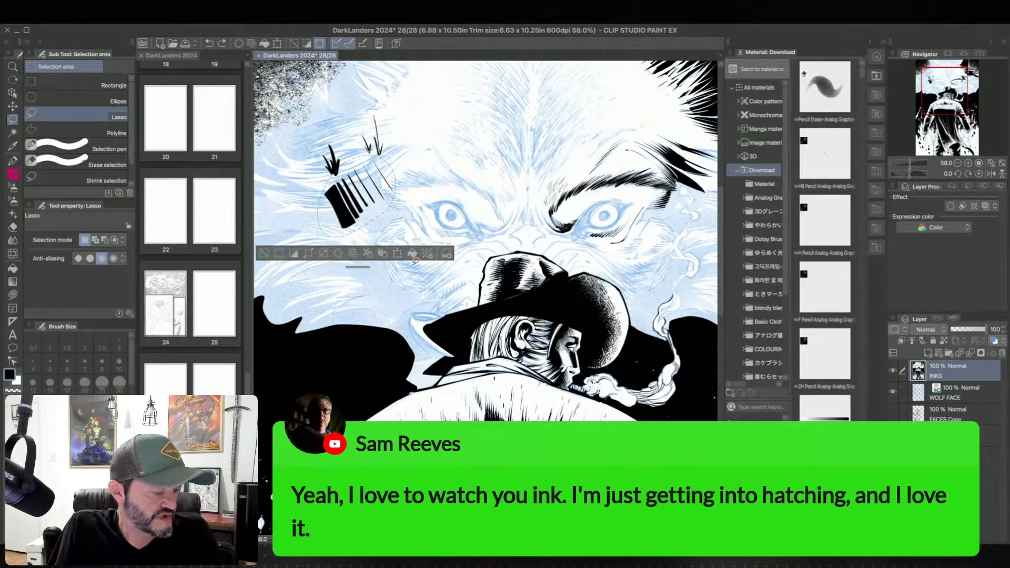
key(ctrl+d)
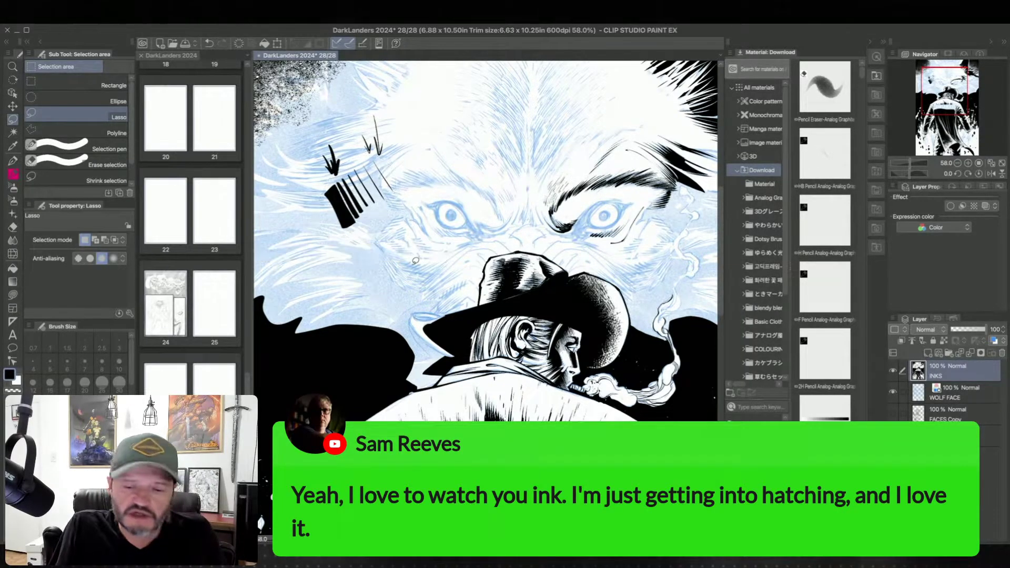
key(ctrl+j)
click(13, 106)
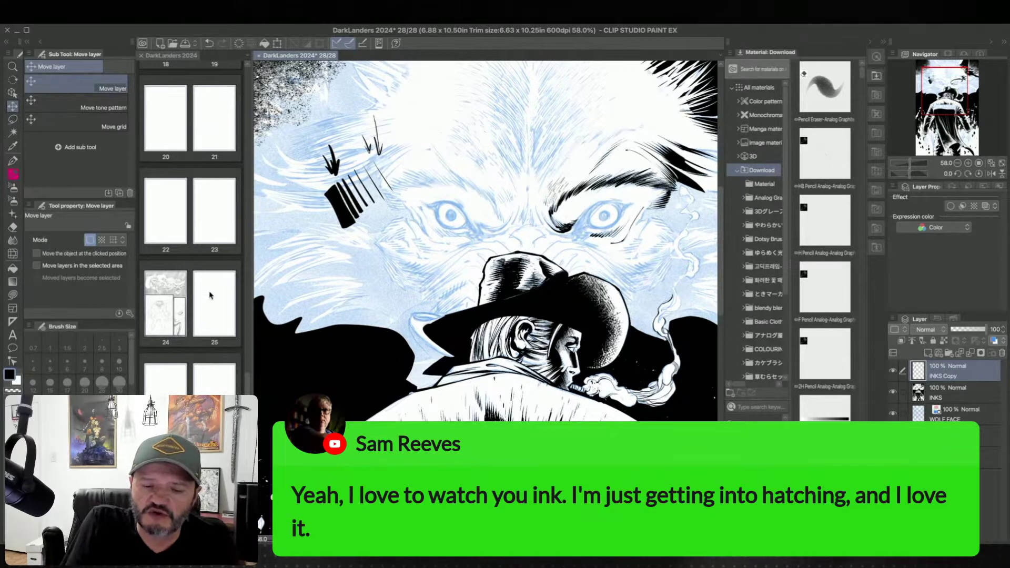
Step: Rotate the duplicated hatching sample across the original so its lines form a crosshatch
key(super+t)
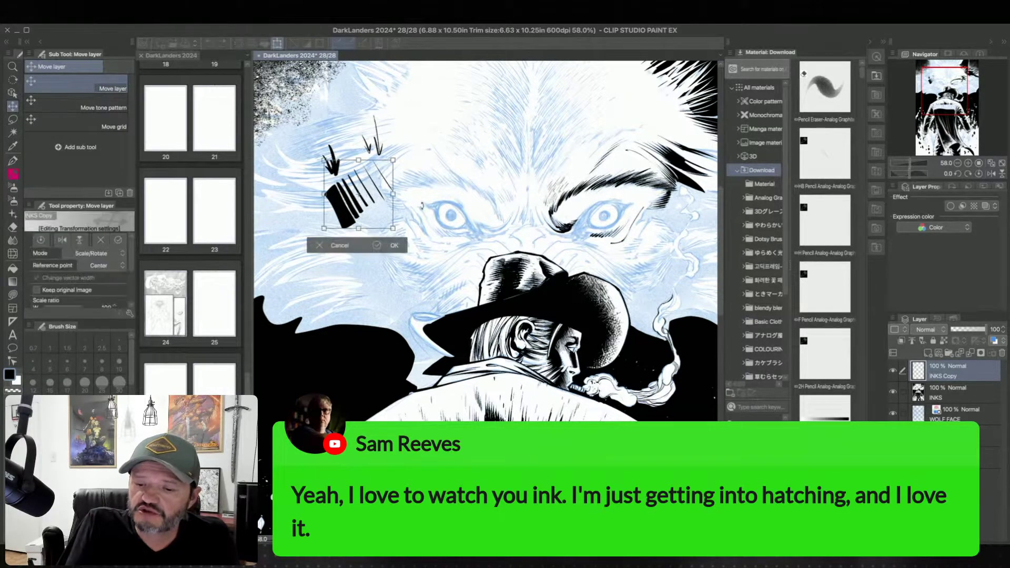
drag(419, 244, 433, 211)
drag(371, 205, 370, 197)
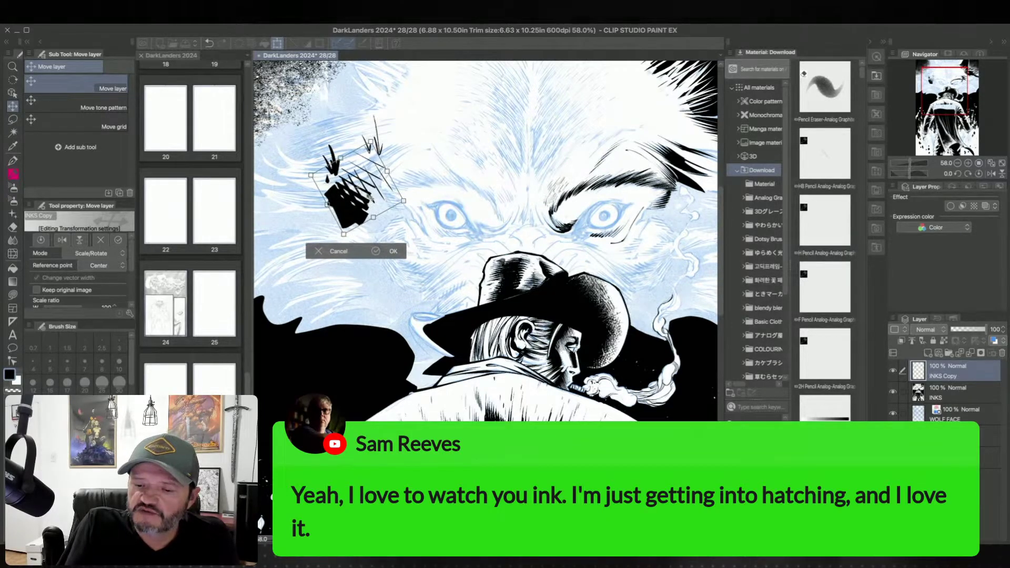
click(393, 251)
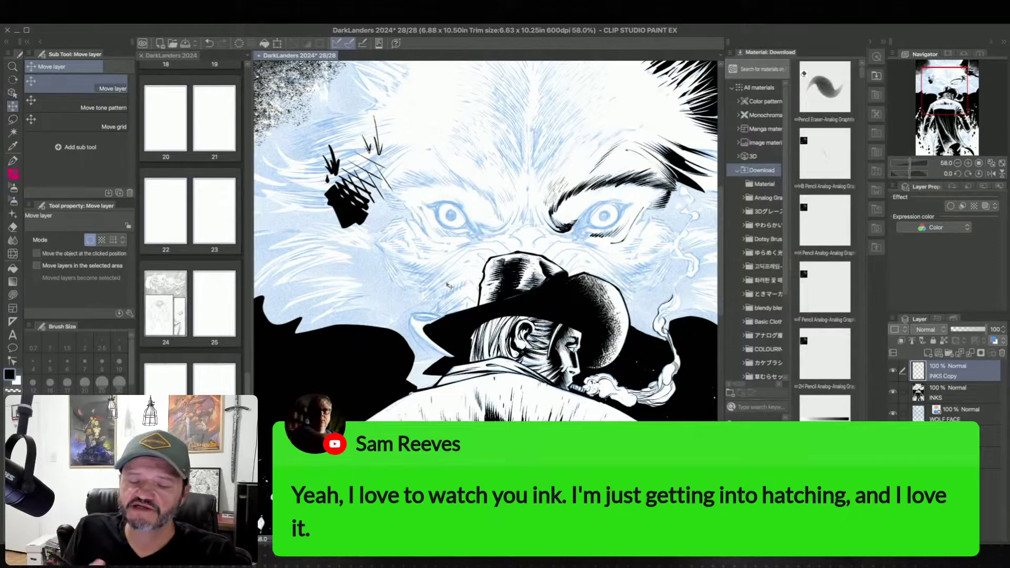
Step: Annotate the rotated crosshatch with a long arrow, a star-like mark and a small circle using the inking pen
click(12, 161)
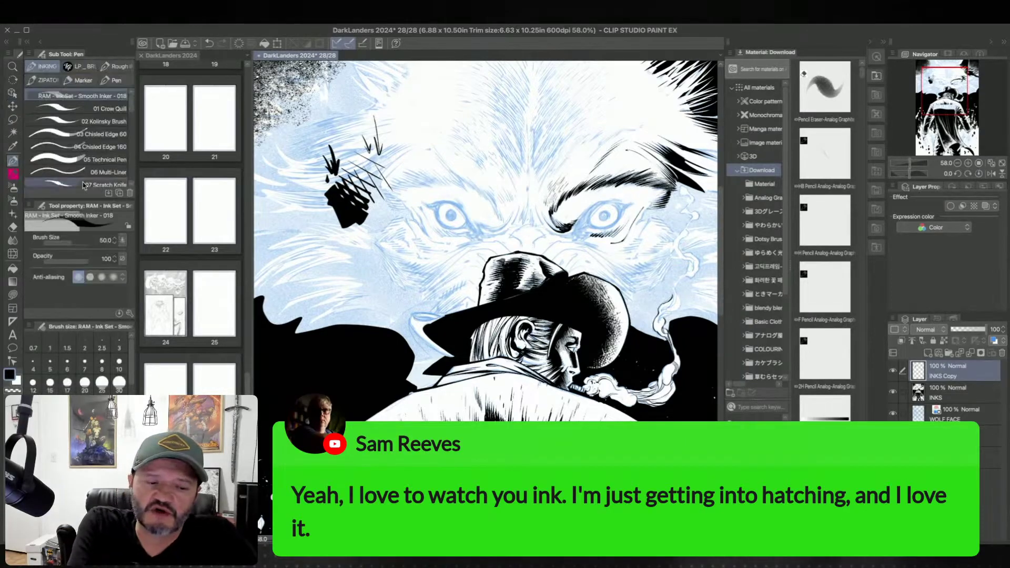
drag(411, 180, 385, 226)
mouse_move(390, 205)
mouse_down()
mouse_move(384, 221)
mouse_move(396, 219)
mouse_up()
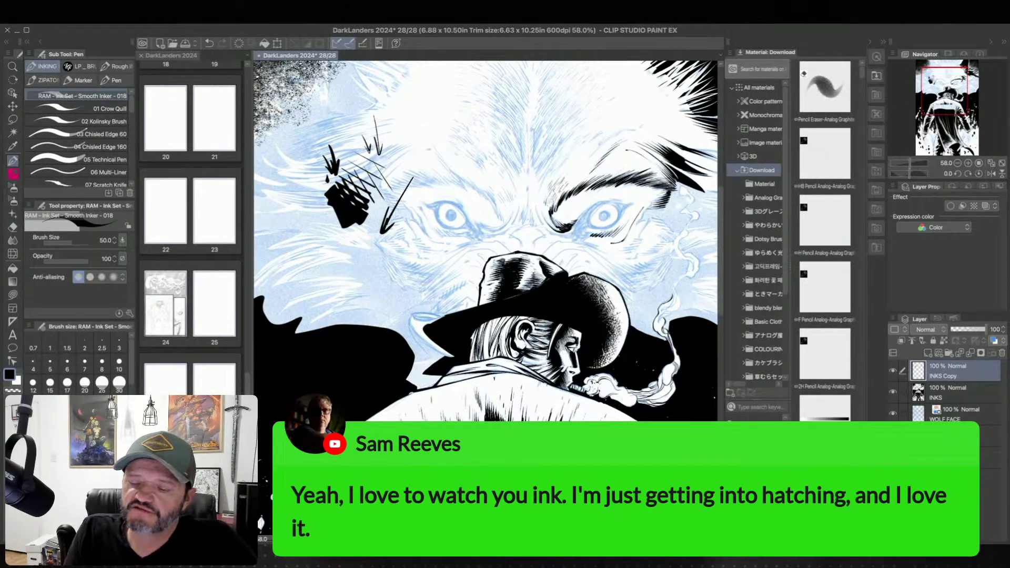
mouse_move(361, 236)
mouse_down()
mouse_move(378, 235)
mouse_move(371, 247)
mouse_up()
drag(367, 223, 367, 243)
drag(399, 168, 405, 174)
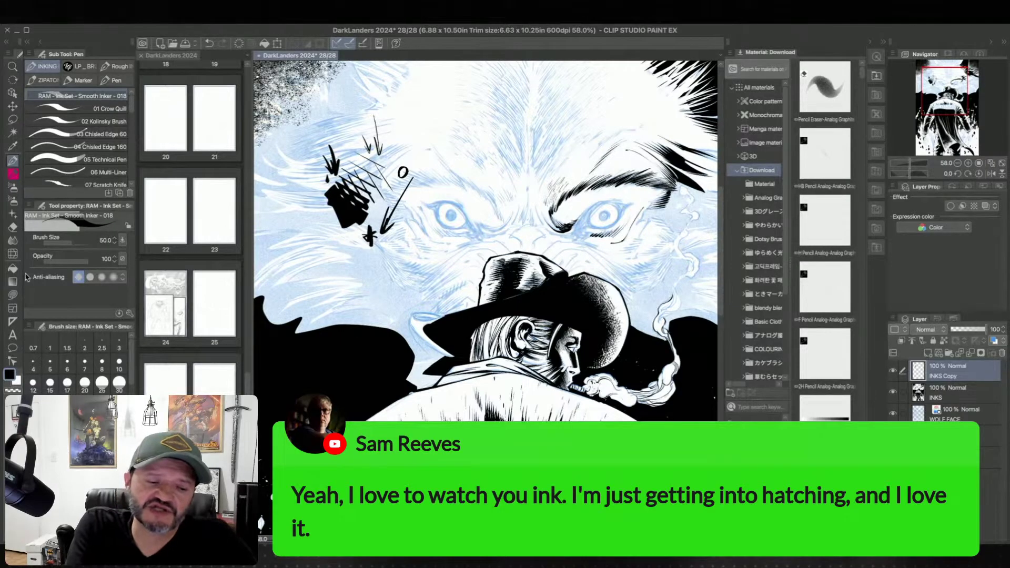
Step: Erase the rotated copy with its marks and delete its layer, undoing the extra erasure of the original sample
click(12, 294)
mouse_move(420, 232)
mouse_down()
mouse_move(371, 105)
mouse_move(434, 252)
mouse_up()
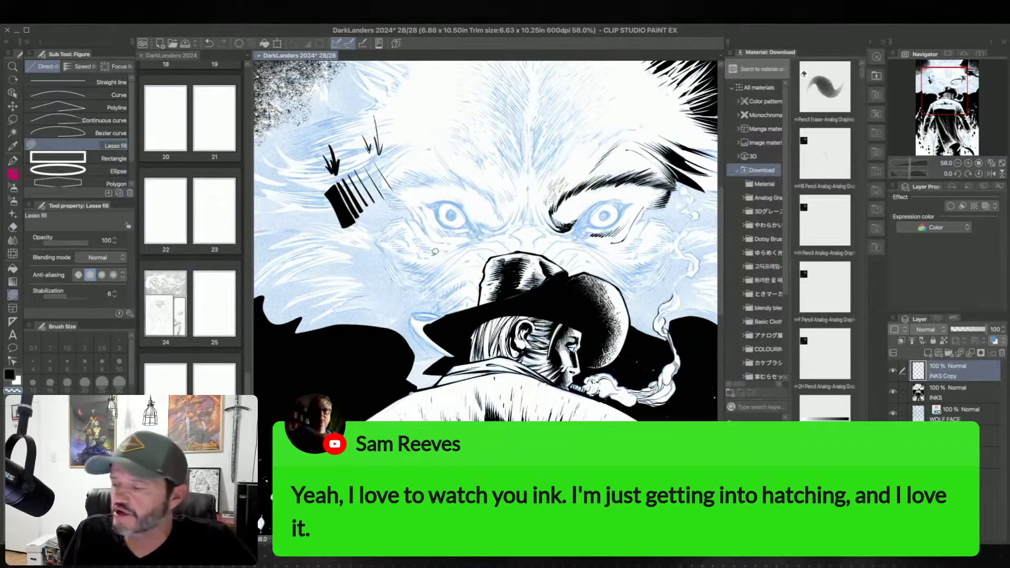
click(1001, 352)
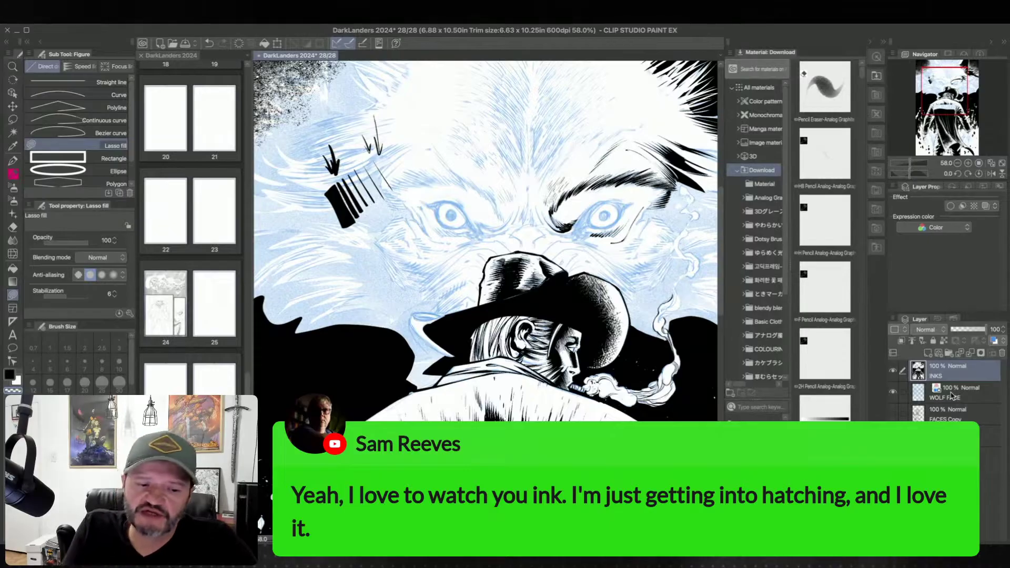
mouse_move(400, 203)
mouse_down()
mouse_move(396, 99)
mouse_move(397, 236)
mouse_up()
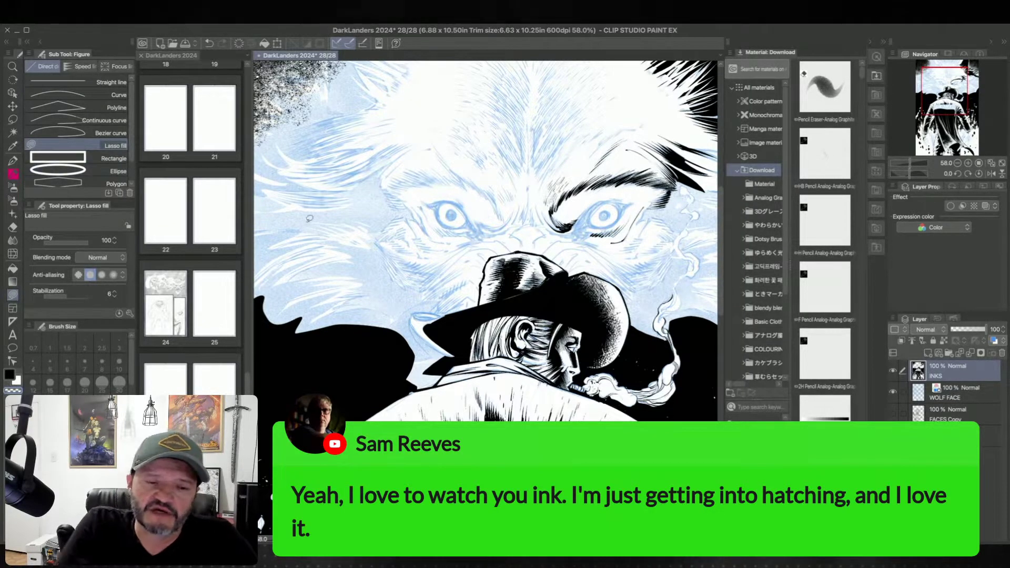
key(ctrl+z)
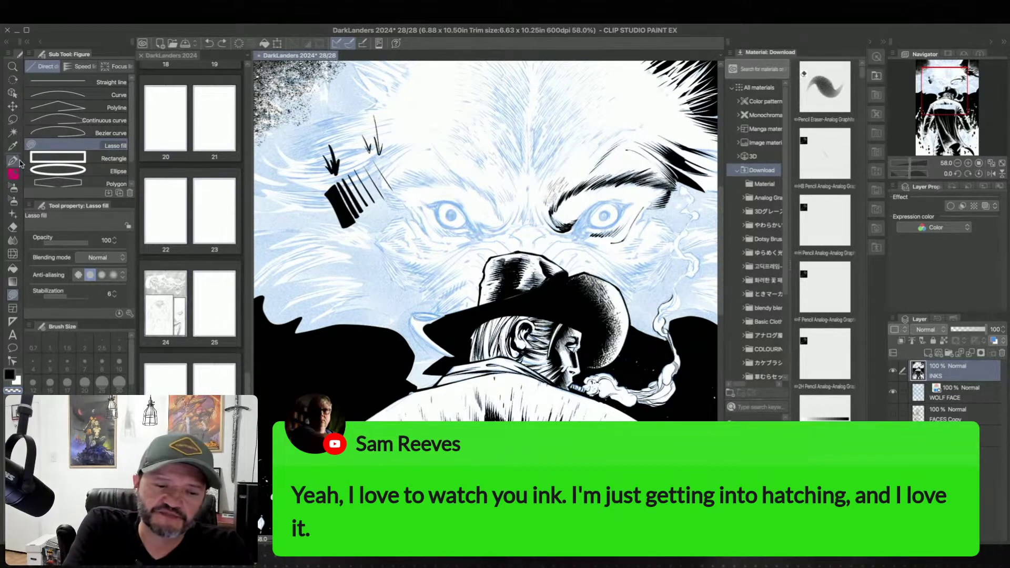
Step: Try inking diagonal cross strokes over the sample's hatch lines, and undo them
click(12, 160)
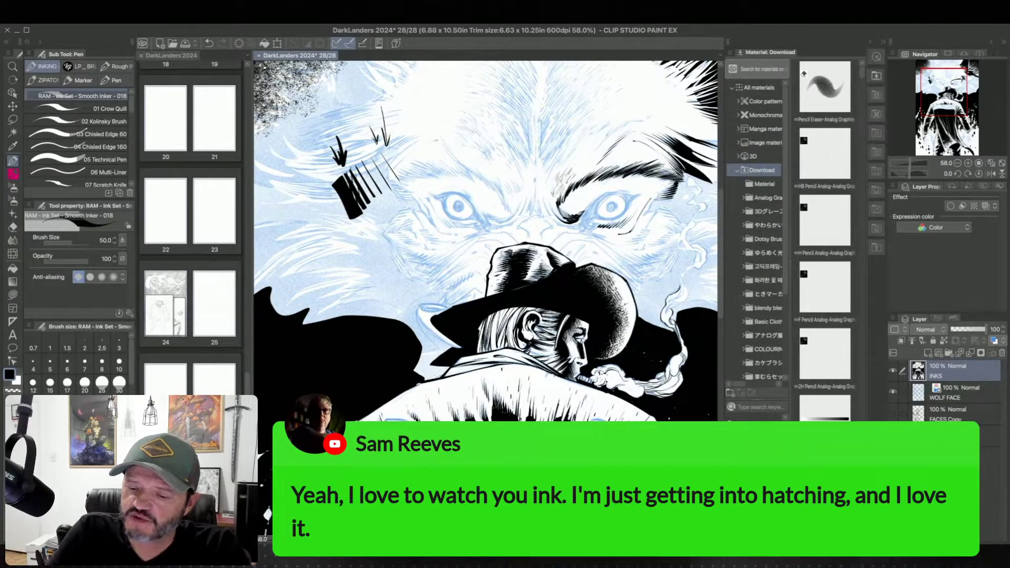
mouse_move(359, 158)
mouse_down()
mouse_move(365, 192)
mouse_move(375, 181)
mouse_move(382, 190)
mouse_up()
drag(386, 147, 389, 180)
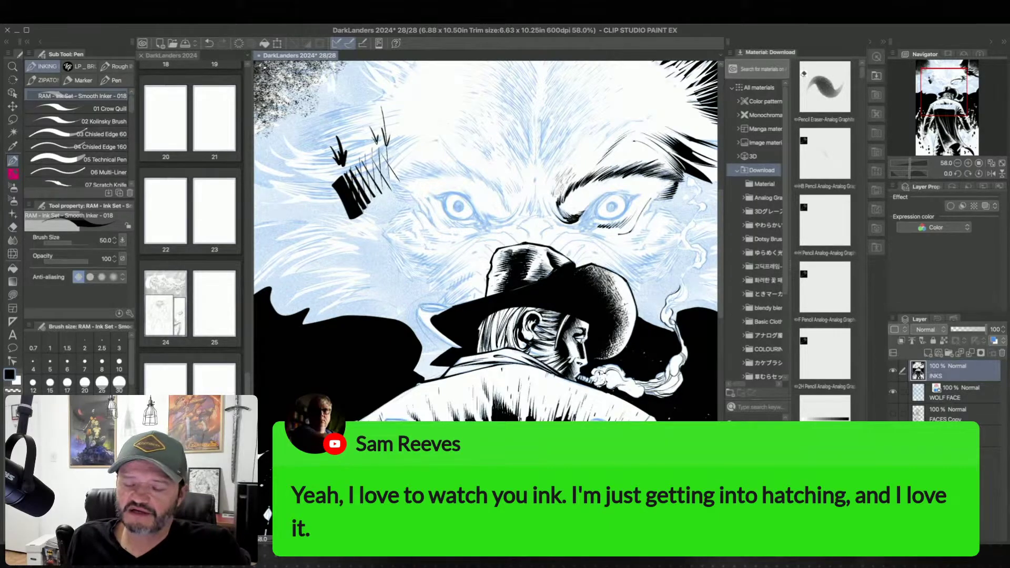
key(ctrl+z)
key(ctrl+z)
key(ctrl+z)
key(ctrl+z)
key(ctrl+z)
key(ctrl+z)
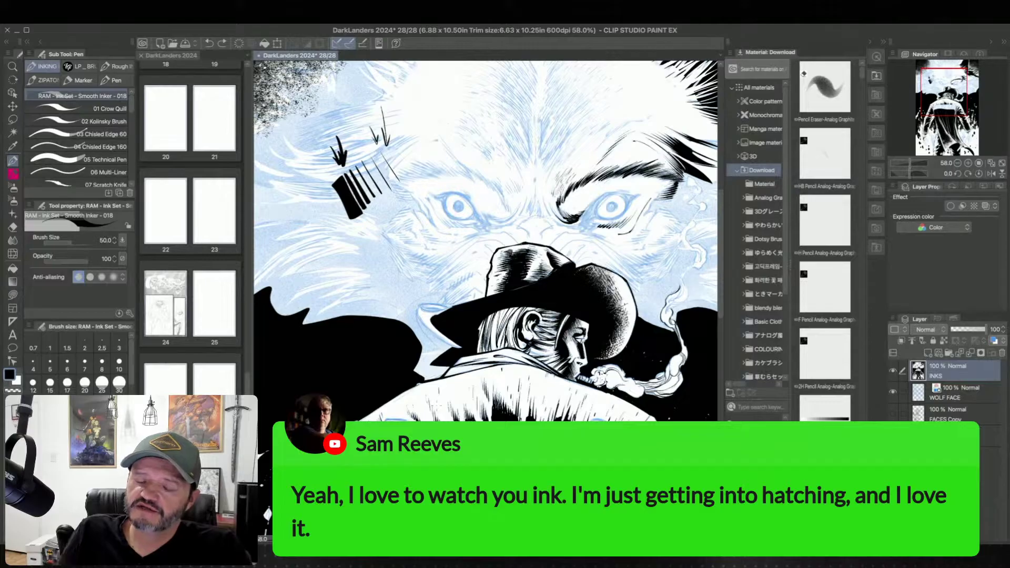
Step: Try linking the sample's hatch lines with slanted zigzag strokes, and undo the latest ones
drag(347, 181, 359, 193)
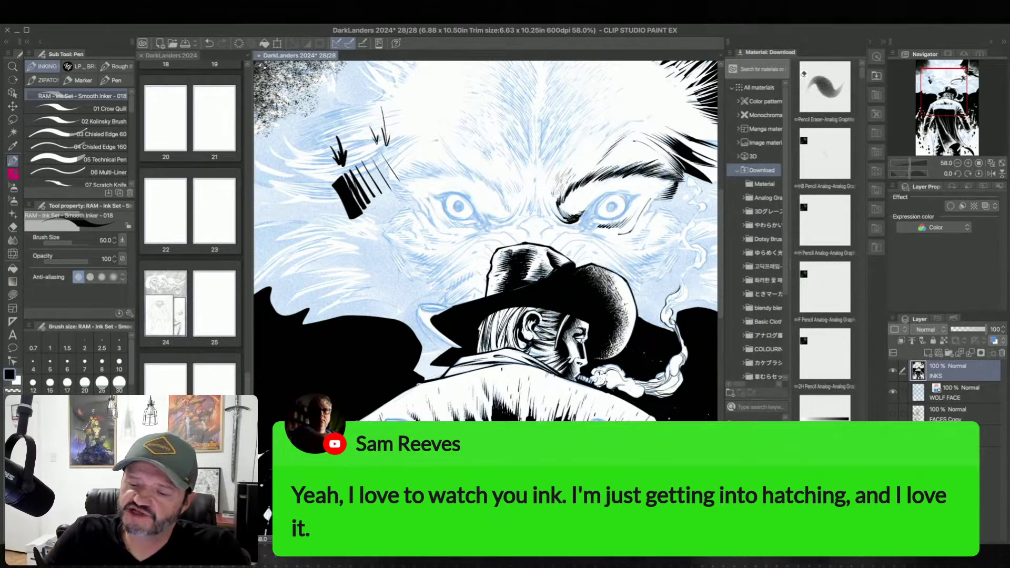
drag(373, 160, 361, 192)
drag(380, 157, 371, 189)
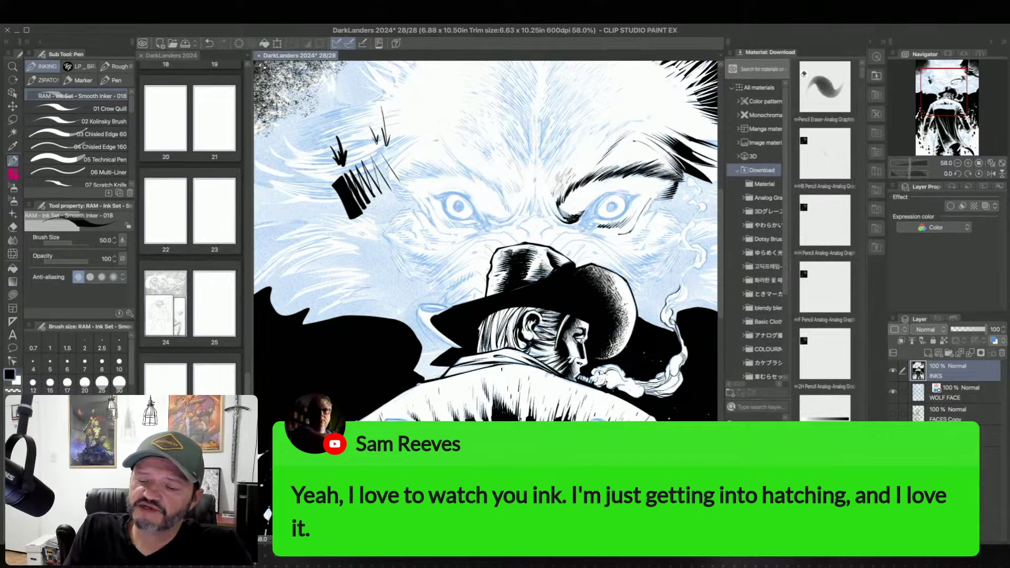
key(ctrl+z)
key(ctrl+z)
key(ctrl+z)
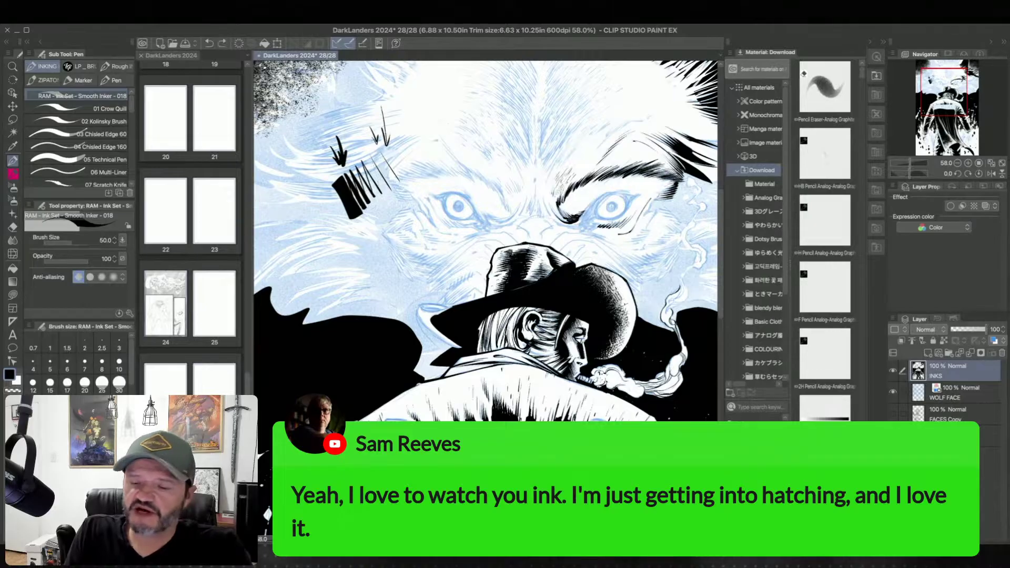
Step: Ink opposing strokes across the hatch lines, from the black bar out to the thinnest lines, to build crosshatching
drag(345, 169, 368, 214)
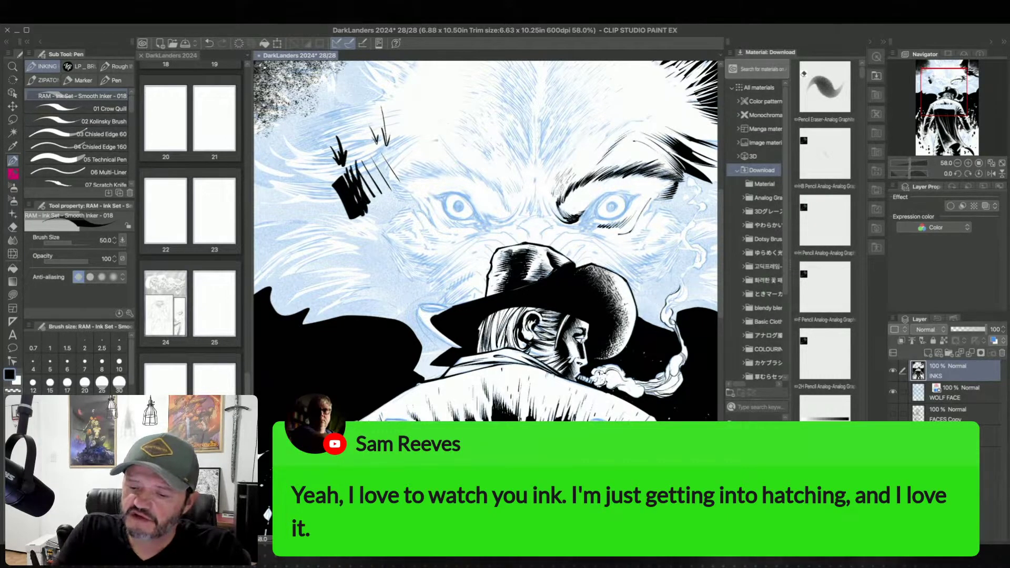
mouse_move(365, 151)
mouse_down()
mouse_move(374, 195)
mouse_move(379, 178)
mouse_move(388, 184)
mouse_up()
drag(400, 144, 395, 168)
Step: Layer further crosshatching strokes over the sample from another angle, keeping them densest beside the black bar
scroll(418, 206, down, 2)
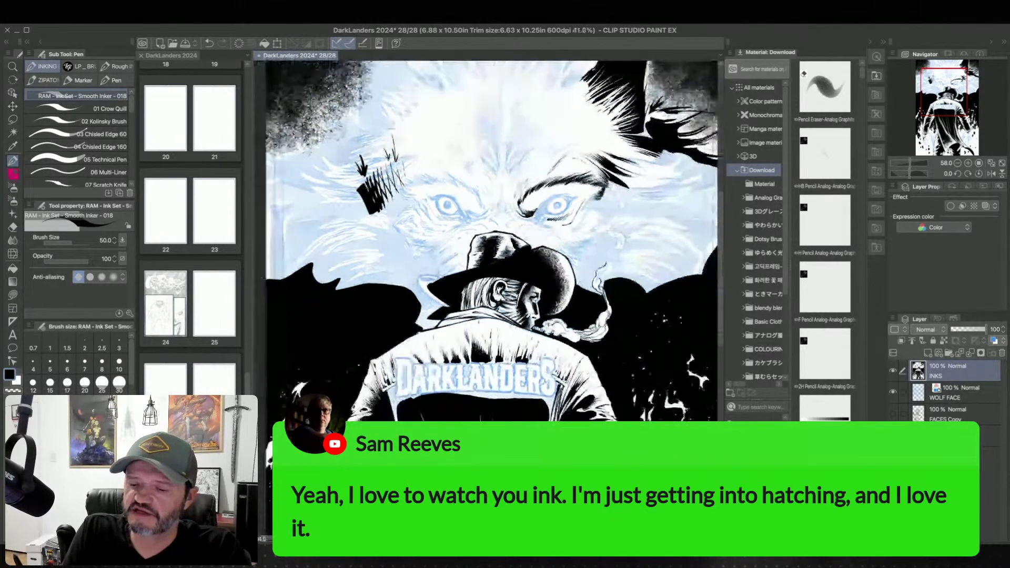
scroll(429, 213, up, 2)
drag(350, 200, 437, 279)
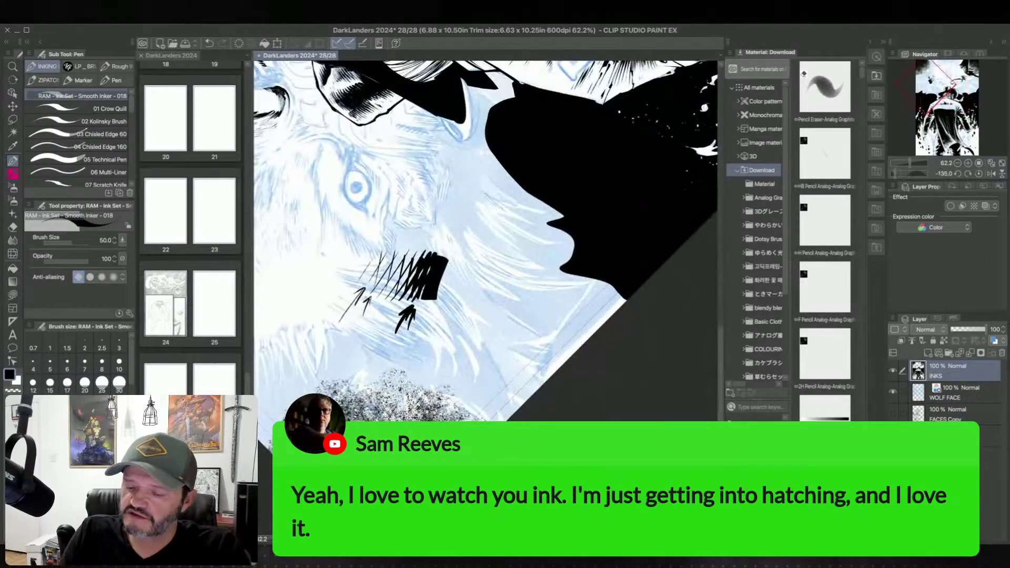
drag(563, 215, 568, 266)
mouse_move(424, 250)
mouse_down()
mouse_move(428, 258)
mouse_move(399, 274)
mouse_up()
drag(387, 237, 391, 271)
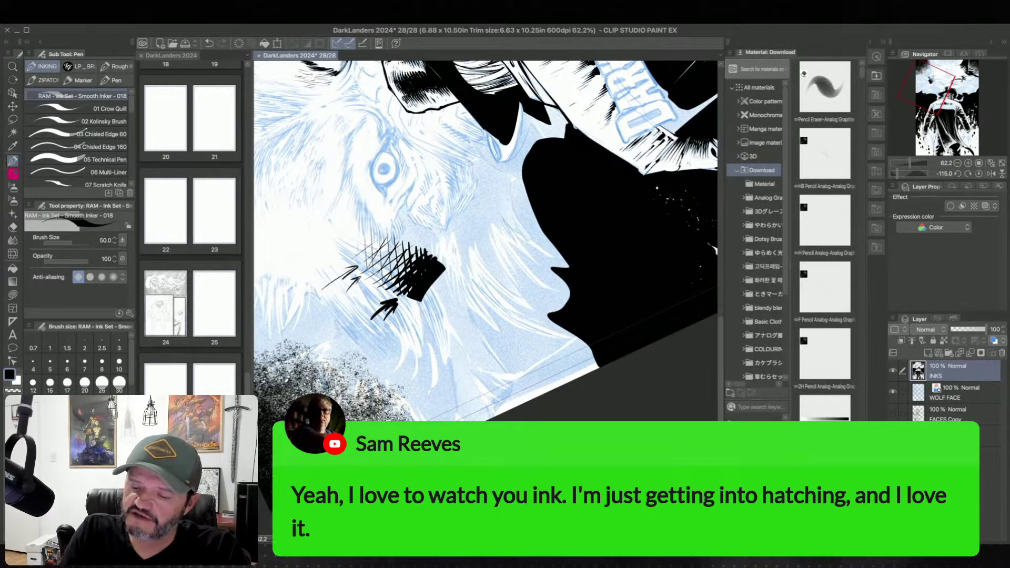
drag(384, 169, 442, 211)
drag(415, 306, 441, 345)
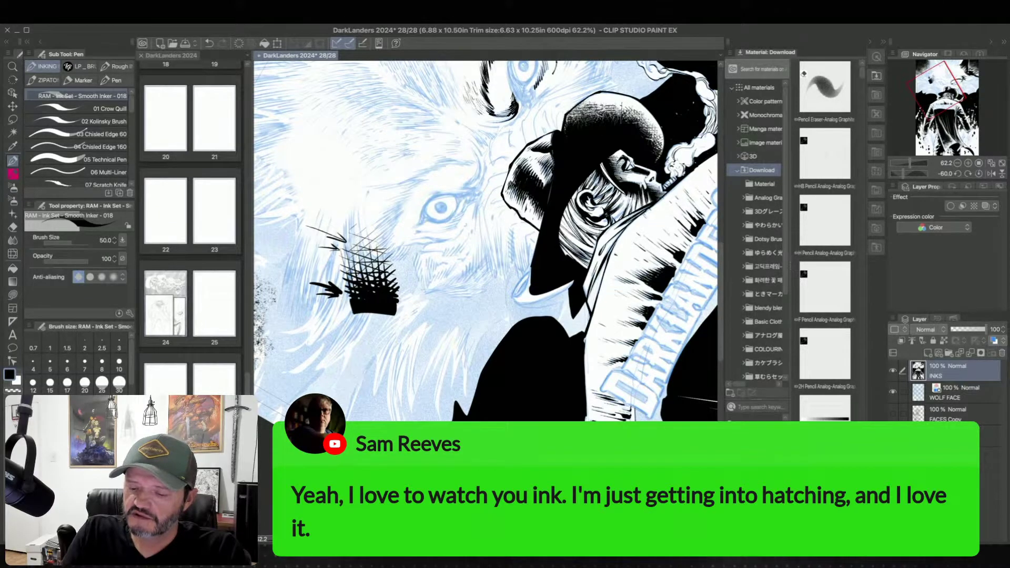
Step: Clear the crosshatching sample and its arrows with a transparent Lasso fill
drag(439, 207, 493, 290)
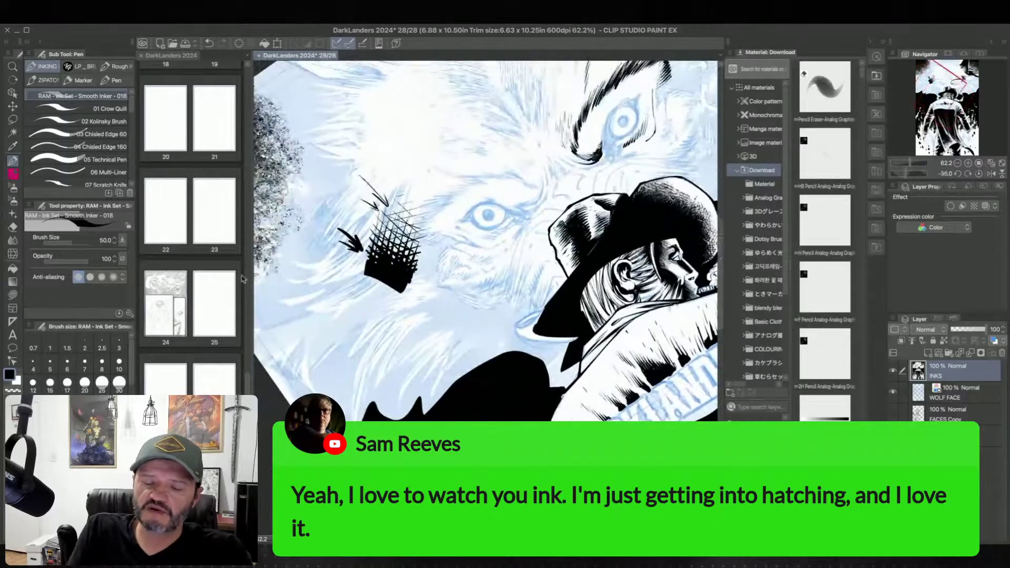
click(12, 120)
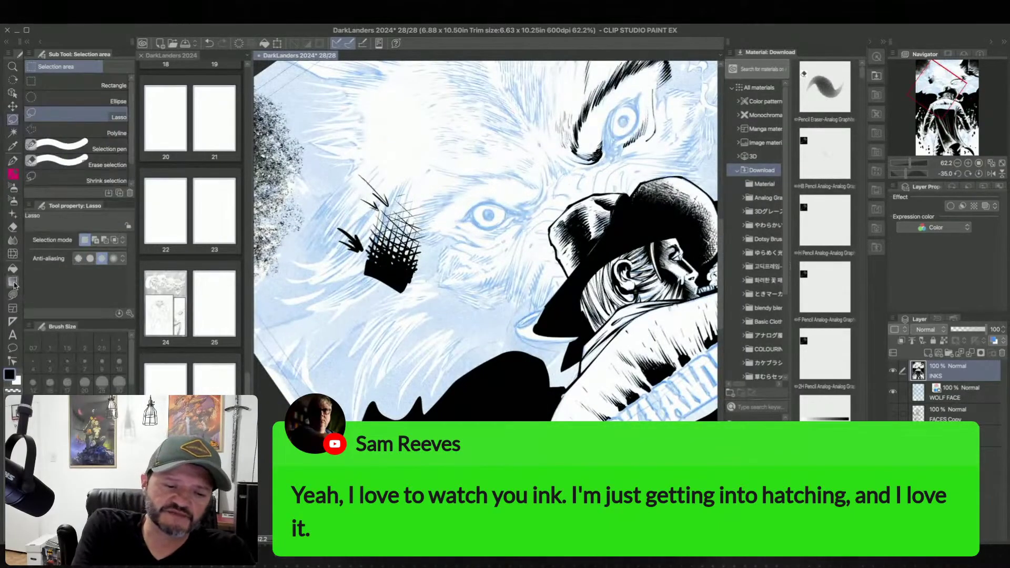
click(13, 295)
mouse_move(425, 309)
mouse_down()
mouse_move(441, 241)
mouse_move(406, 310)
mouse_up()
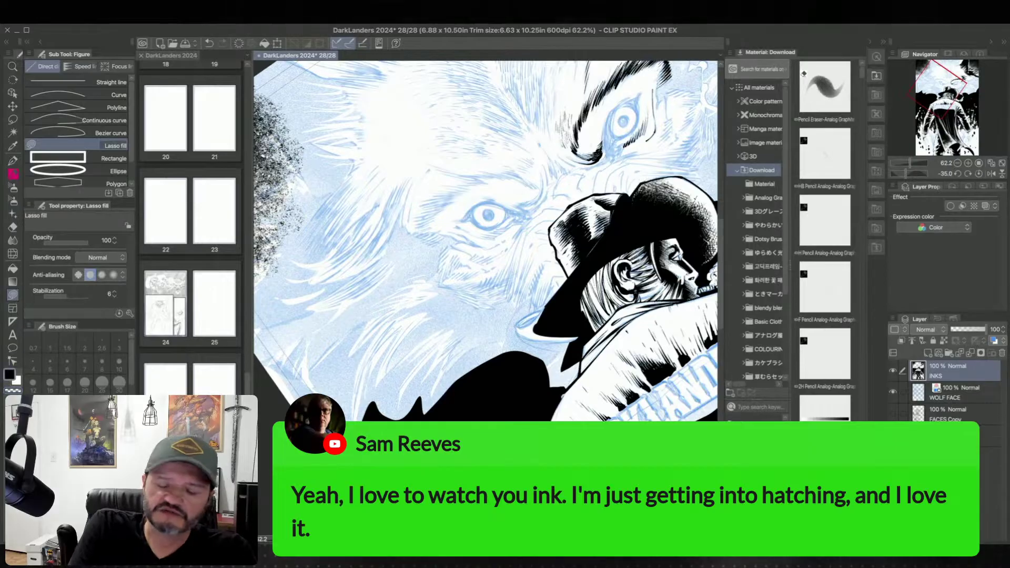
Step: Lasso-fill a solid black crescent beside the wolf's eye, and ink tapering hatch lines along its inner edge with the Smooth Inker pen
mouse_move(373, 297)
mouse_down()
mouse_move(418, 262)
mouse_move(404, 268)
mouse_move(358, 249)
mouse_up()
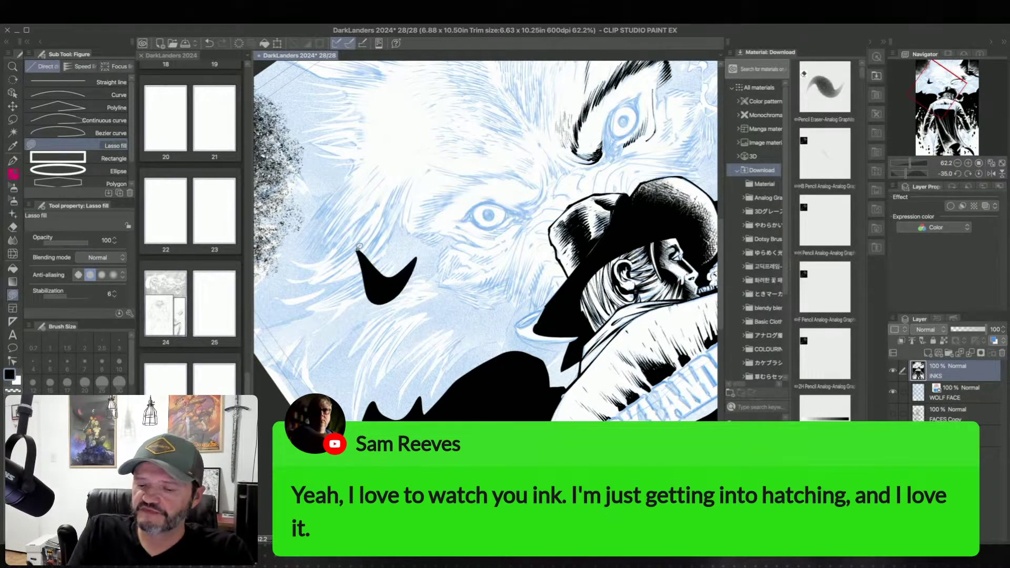
click(11, 161)
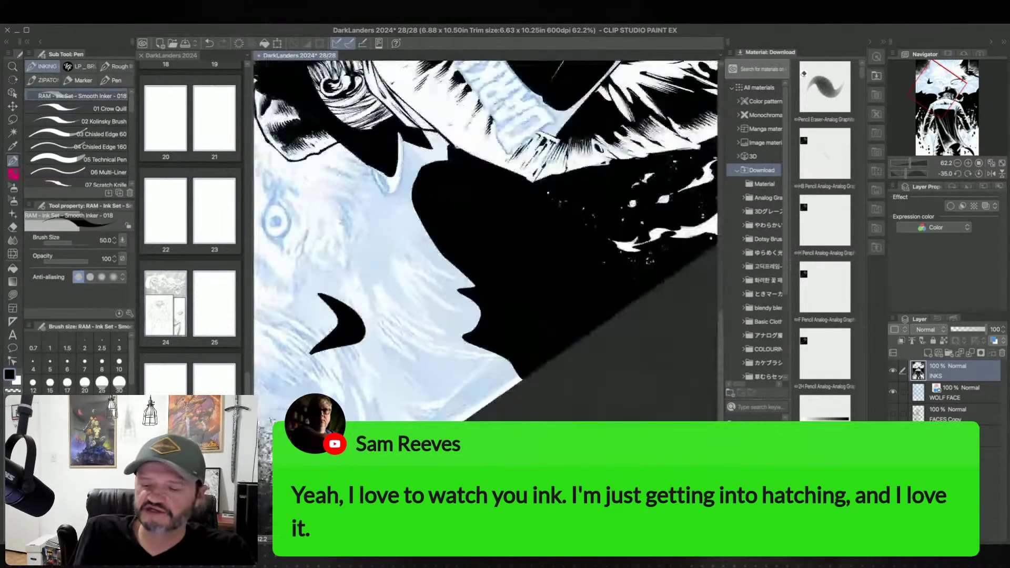
mouse_move(395, 243)
mouse_down()
mouse_move(382, 269)
mouse_move(338, 293)
mouse_up()
key(super+z)
mouse_move(395, 255)
mouse_down()
mouse_move(318, 340)
mouse_move(295, 339)
mouse_move(308, 243)
mouse_move(333, 281)
mouse_move(358, 272)
mouse_up()
drag(576, 372, 592, 350)
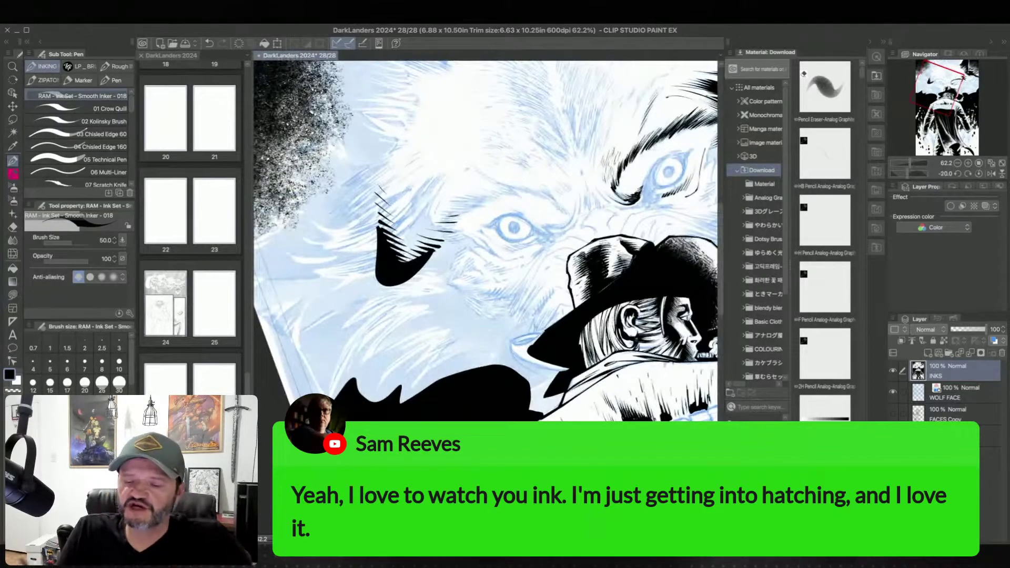
Step: Thicken the hatching along both arms of the crescent so it blends out of the solid black
mouse_move(513, 227)
mouse_down()
mouse_move(521, 253)
mouse_move(490, 301)
mouse_up()
drag(423, 232, 426, 247)
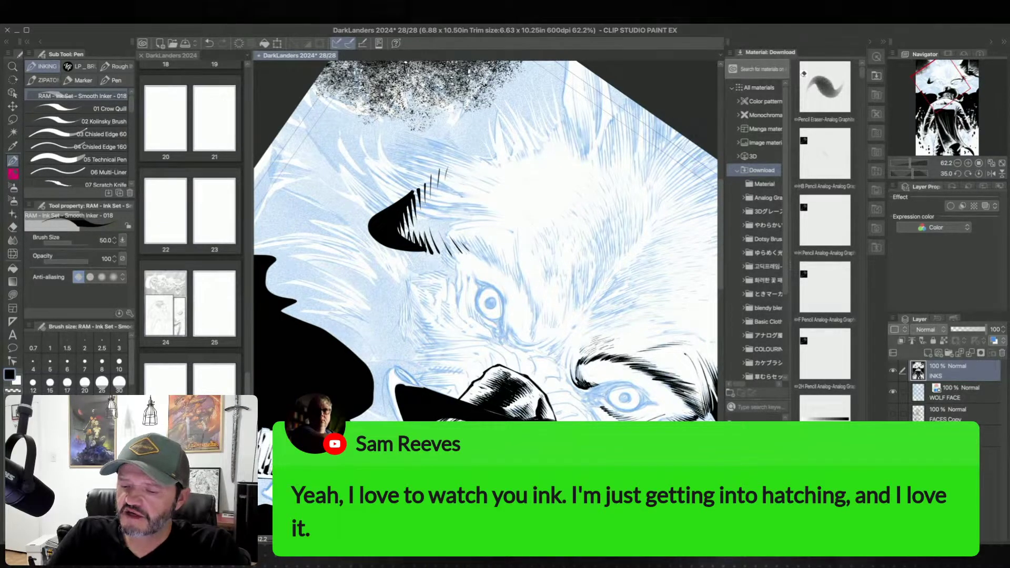
drag(491, 303, 446, 152)
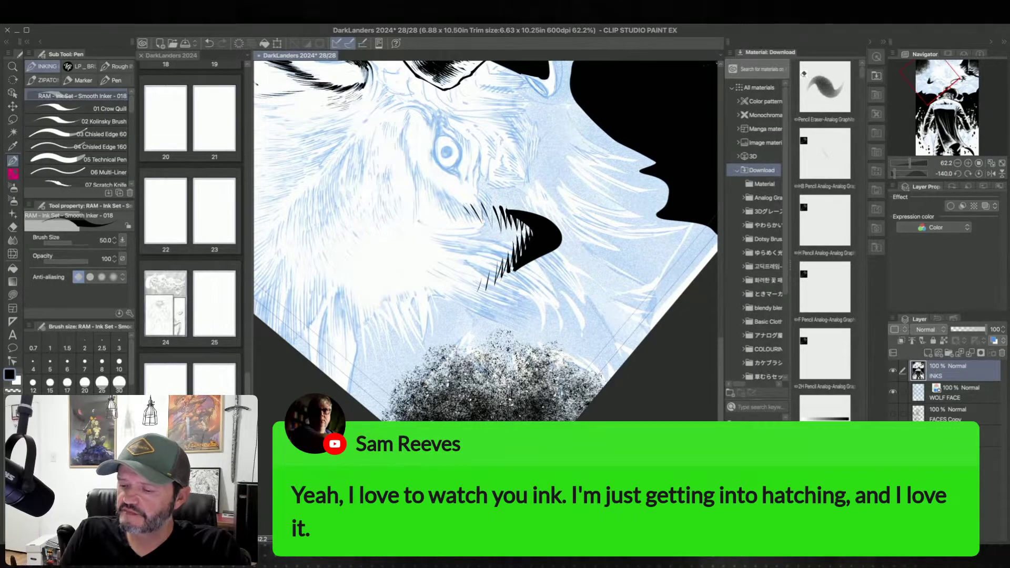
drag(446, 152, 618, 265)
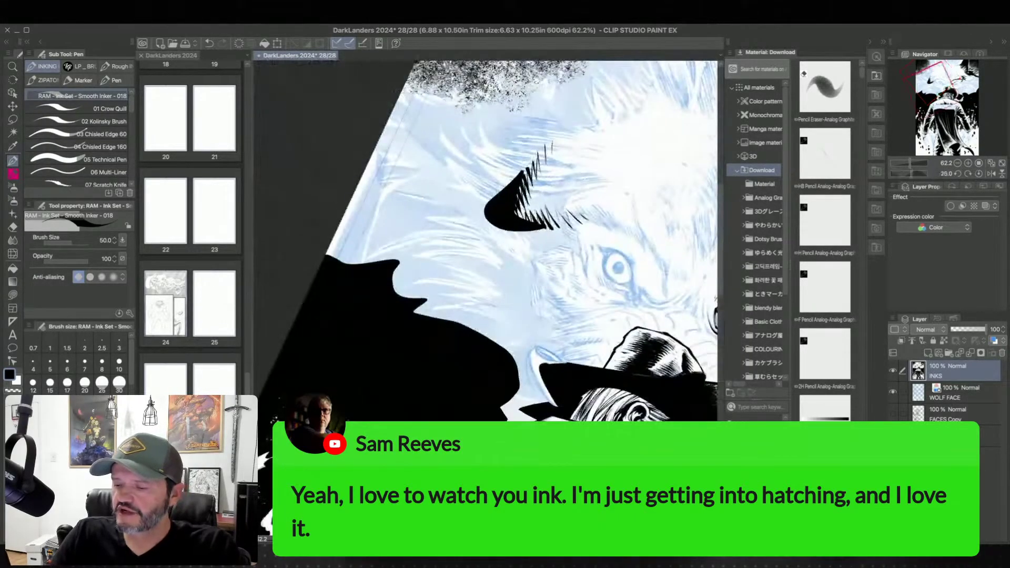
drag(565, 312, 444, 302)
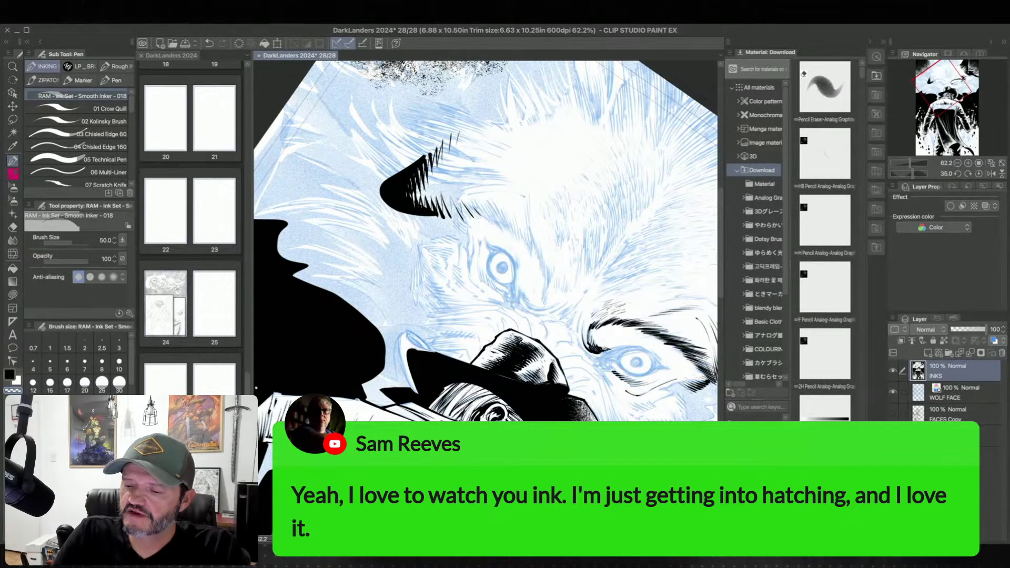
Step: Draw three small black arrows pointing at the crescent's tip and the thinning hatch lines beyond it
key(ctrl+@)
mouse_move(473, 237)
mouse_down()
mouse_move(495, 272)
mouse_move(556, 316)
mouse_move(530, 350)
mouse_up()
scroll(549, 323, up, 3)
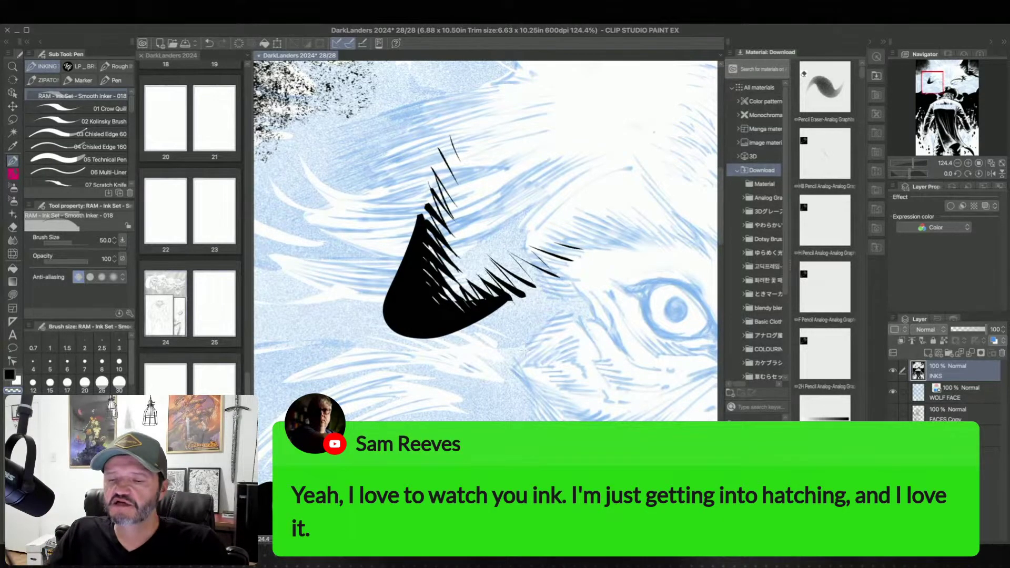
click(9, 374)
drag(480, 95, 470, 128)
drag(466, 108, 481, 122)
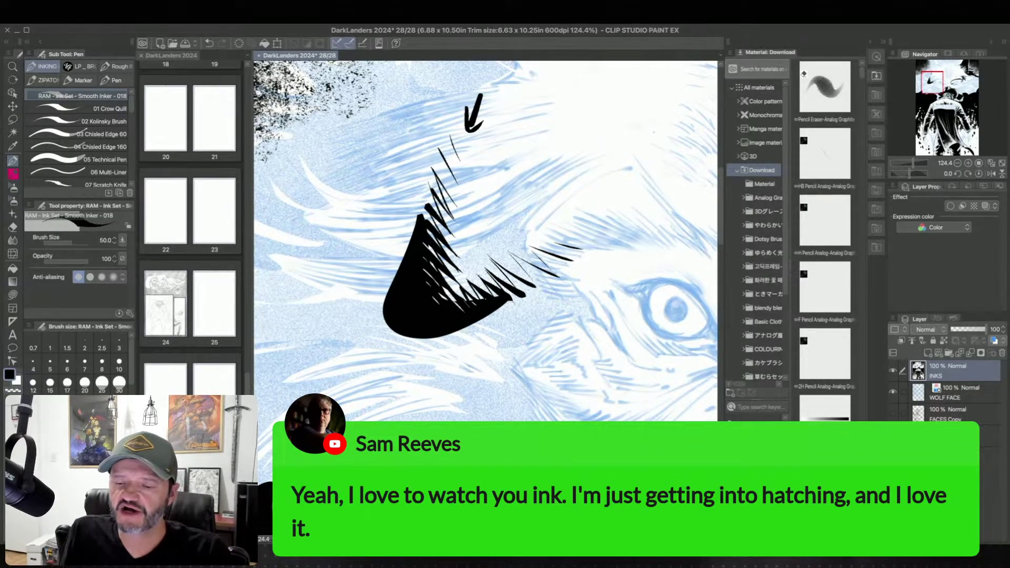
drag(434, 128, 444, 144)
mouse_move(434, 140)
mouse_down()
mouse_move(441, 147)
mouse_move(445, 136)
mouse_up()
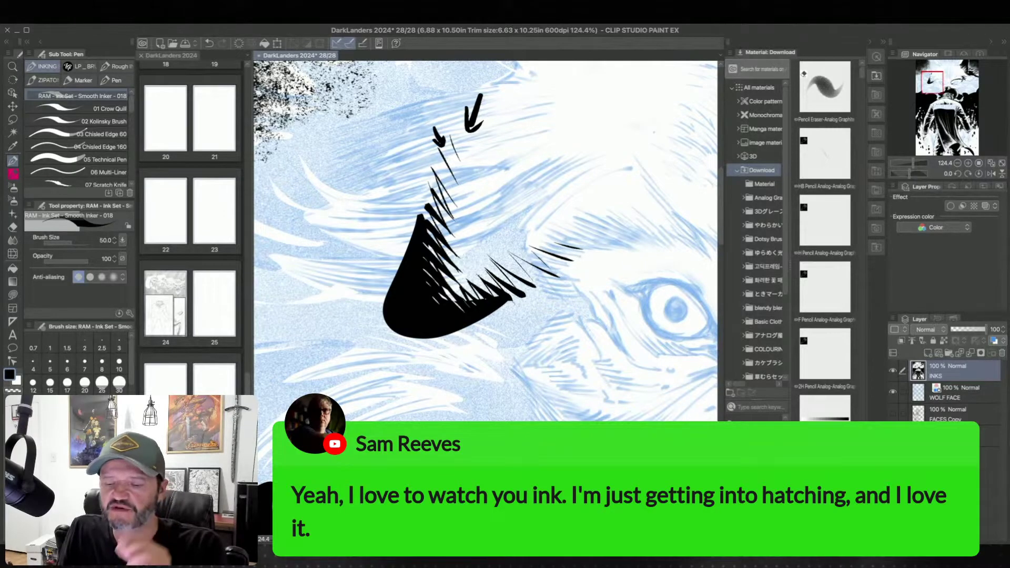
drag(396, 193, 405, 222)
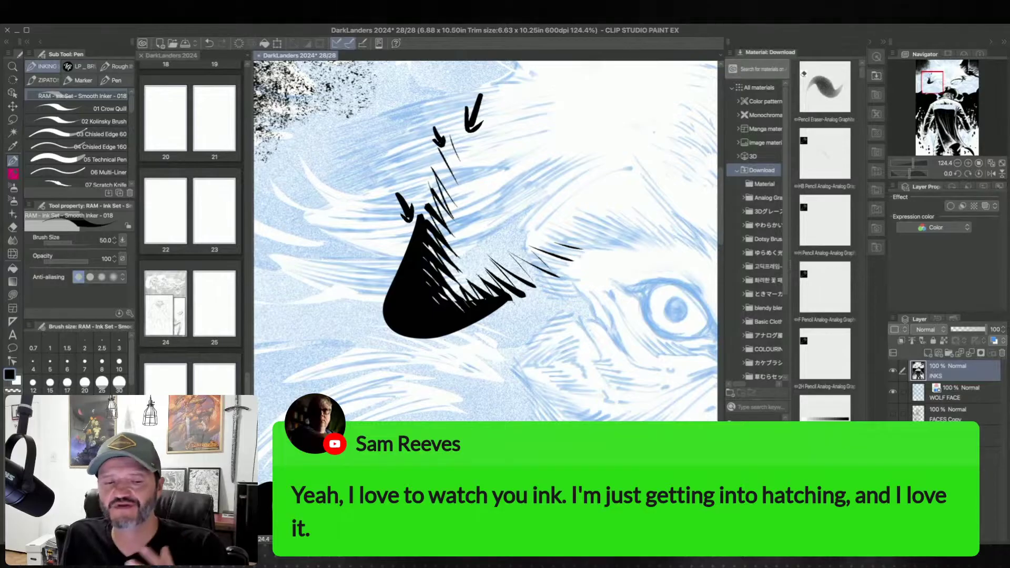
Step: Clear the hatched crescent and its arrows with a transparent Lasso fill, and fill a smaller black crescent in their place
click(13, 294)
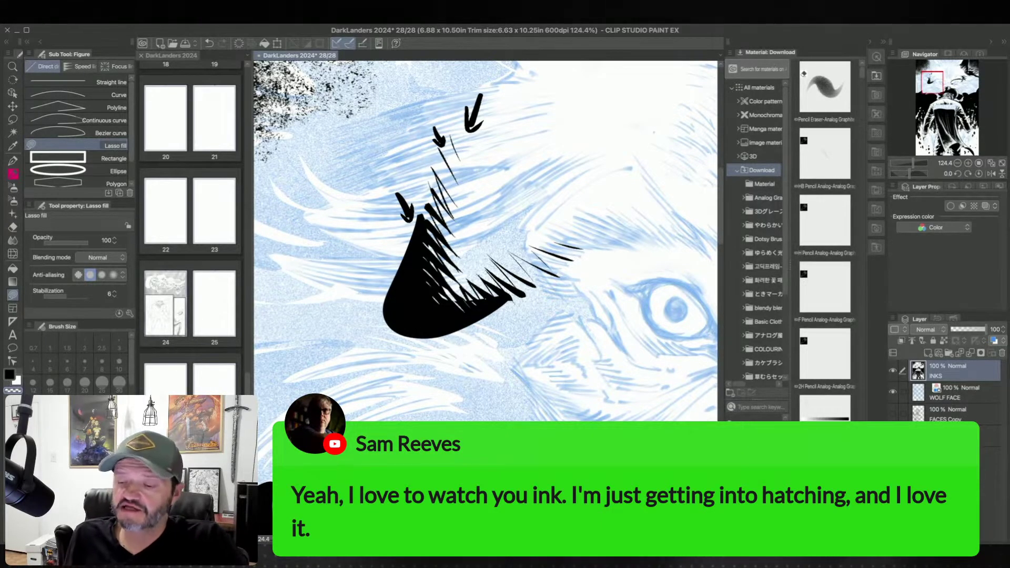
mouse_move(497, 347)
mouse_down()
mouse_move(608, 197)
mouse_move(473, 79)
mouse_move(363, 316)
mouse_up()
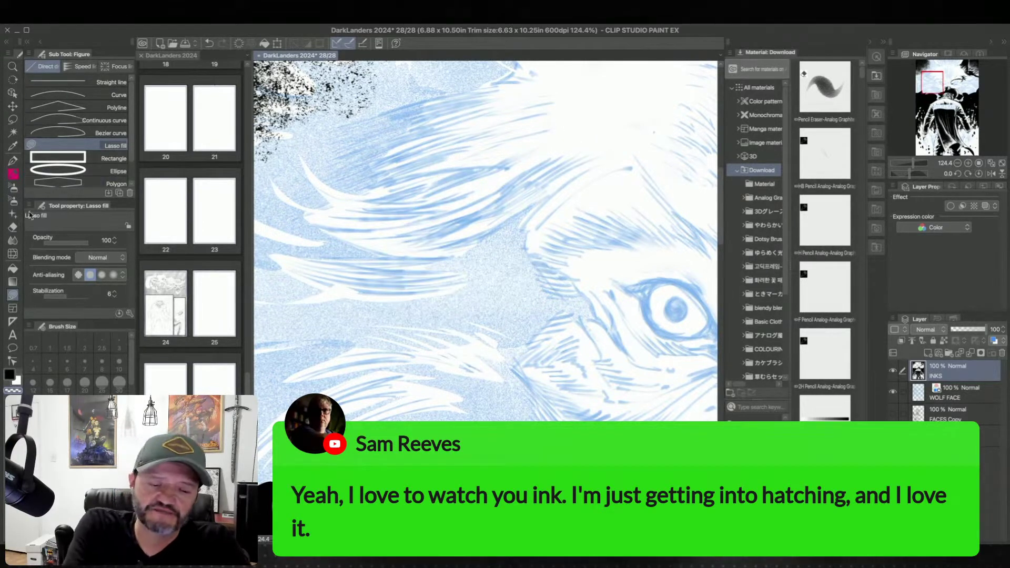
click(16, 292)
mouse_move(433, 215)
mouse_down()
mouse_move(420, 302)
mouse_move(486, 266)
mouse_move(433, 214)
mouse_up()
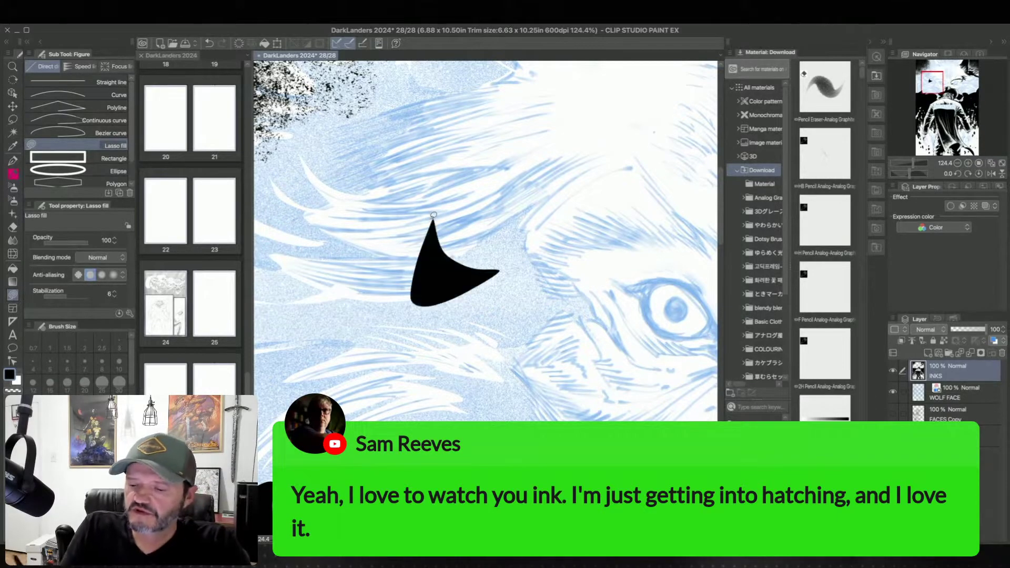
Step: Ink zigzag hatching with the Smooth Inker pen from both arms of the small crescent, thinning toward the ends
click(13, 161)
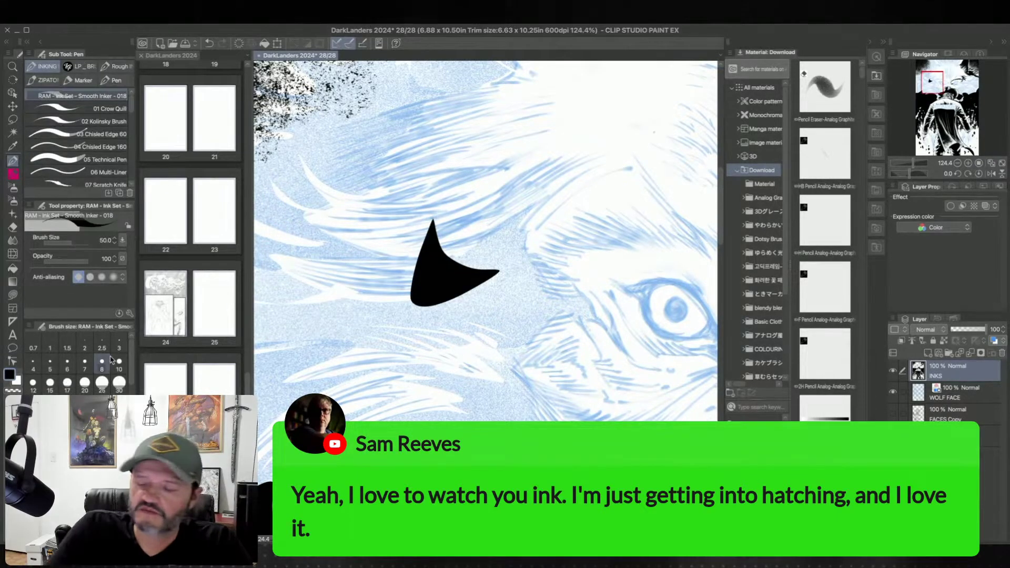
scroll(473, 265, up, 2)
scroll(473, 264, down, 3)
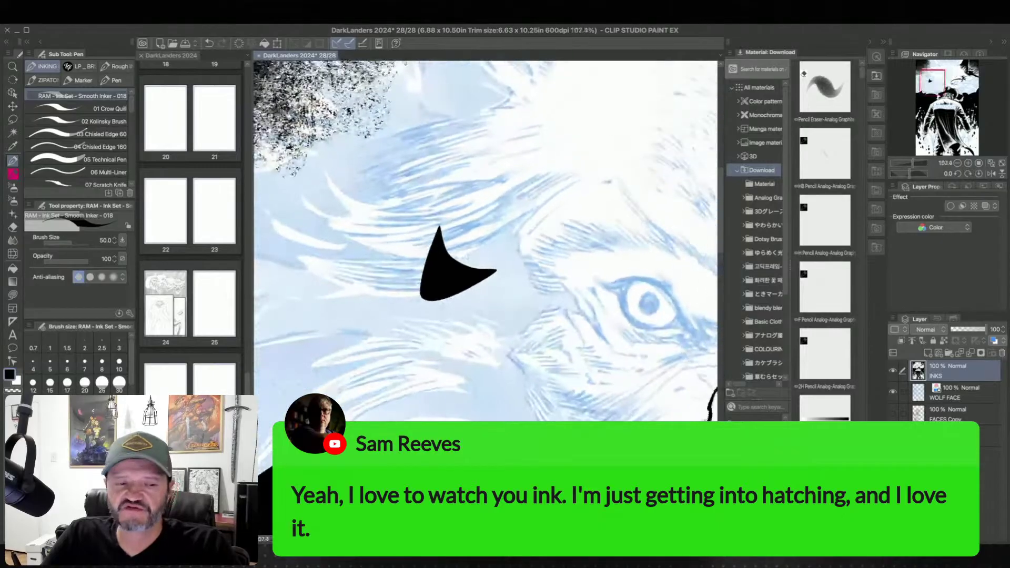
key(asciicircum)
mouse_move(463, 256)
mouse_down()
mouse_move(507, 275)
mouse_move(552, 242)
mouse_move(525, 263)
mouse_move(467, 270)
mouse_up()
mouse_move(490, 355)
mouse_down()
mouse_move(540, 295)
mouse_move(529, 261)
mouse_up()
mouse_move(441, 315)
mouse_down()
mouse_move(433, 338)
mouse_move(337, 333)
mouse_move(432, 328)
mouse_move(427, 337)
mouse_move(442, 327)
mouse_move(405, 335)
mouse_move(393, 319)
mouse_up()
key(super+z)
drag(396, 315, 379, 334)
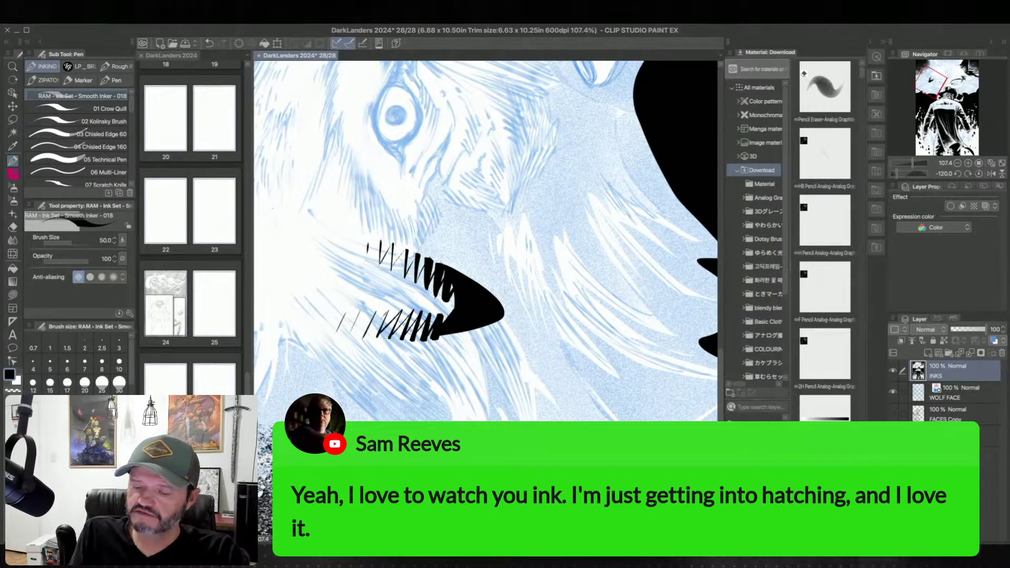
Step: Ink a short tapered stroke beside the zigzag hatching, and undo the extra mark next to it
key(shift+space)
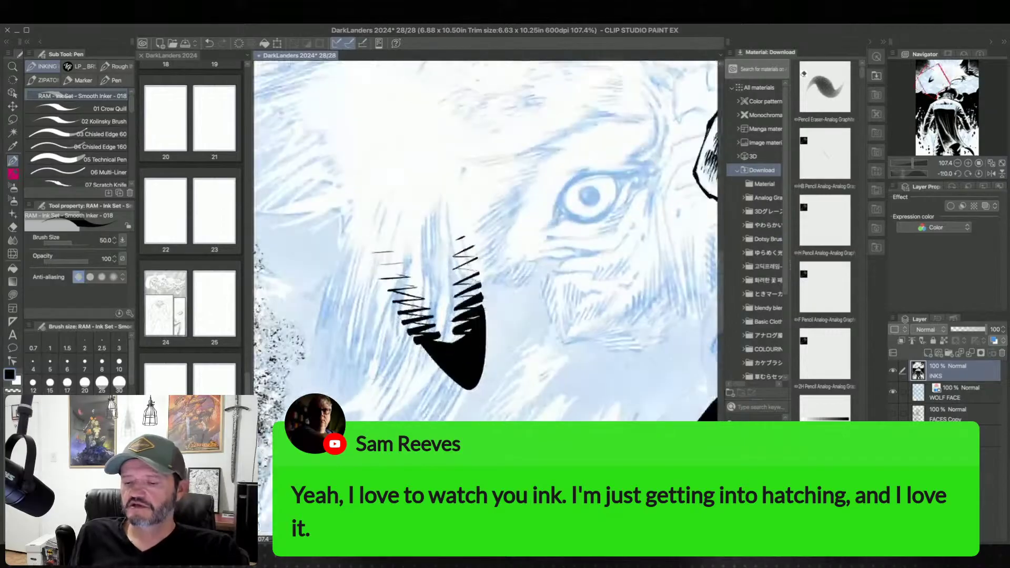
scroll(485, 241, down, 2)
key(shift+space)
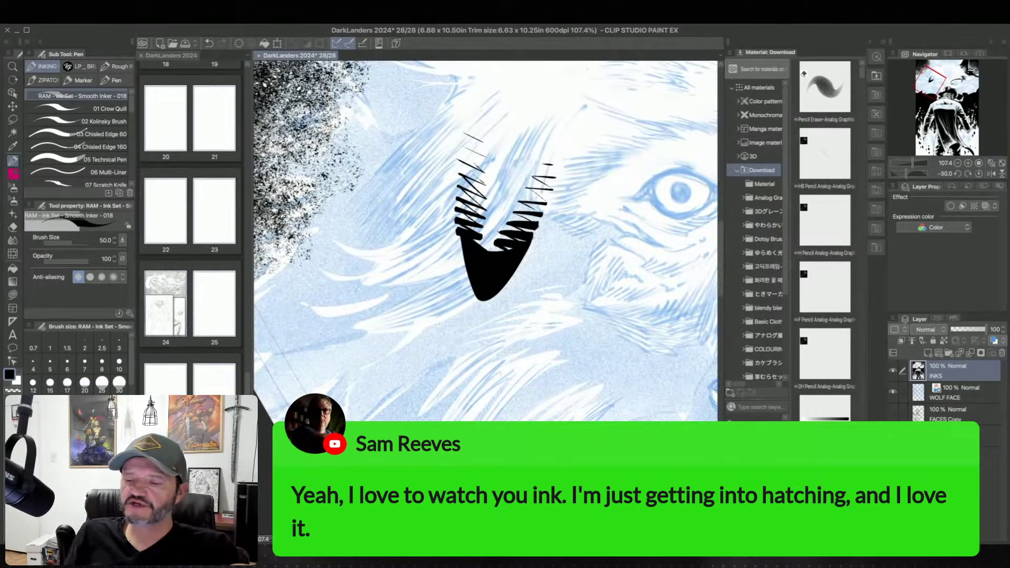
drag(569, 128, 572, 173)
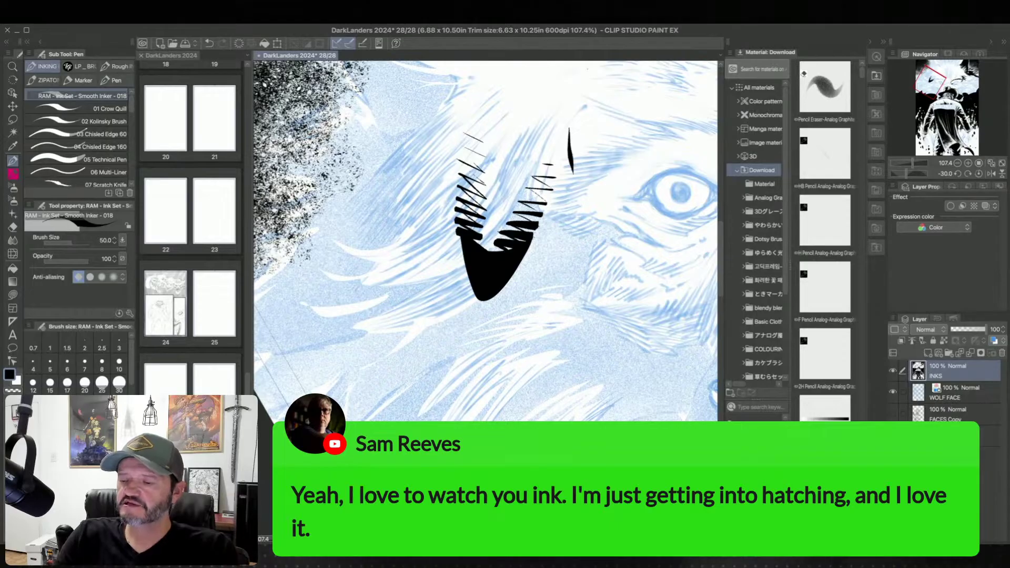
drag(542, 123, 548, 130)
key(ctrl+z)
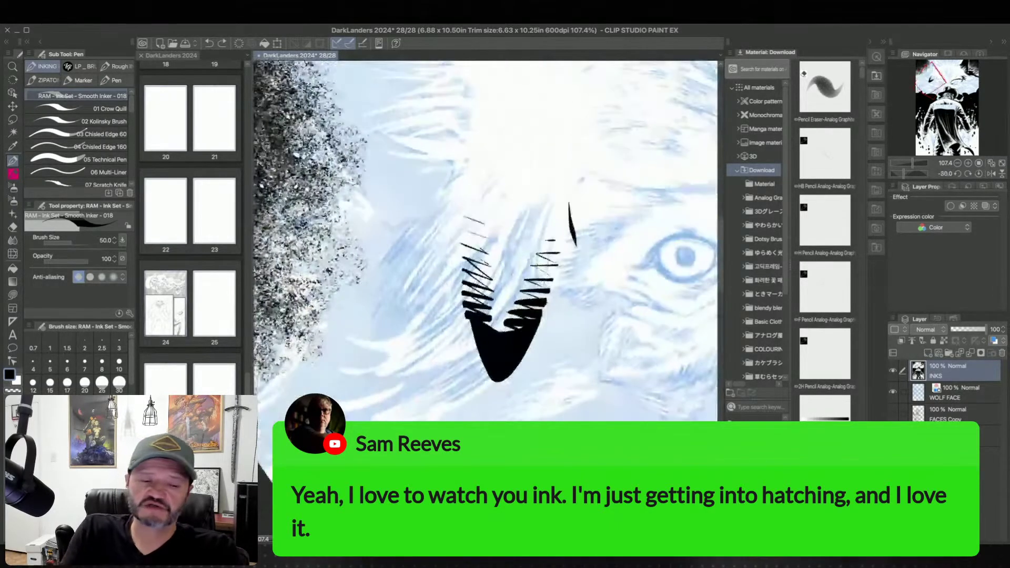
Step: Clear the zigzag hatching and the loose stroke with a transparent Lasso fill, keeping the solid black crescent
click(12, 294)
click(12, 390)
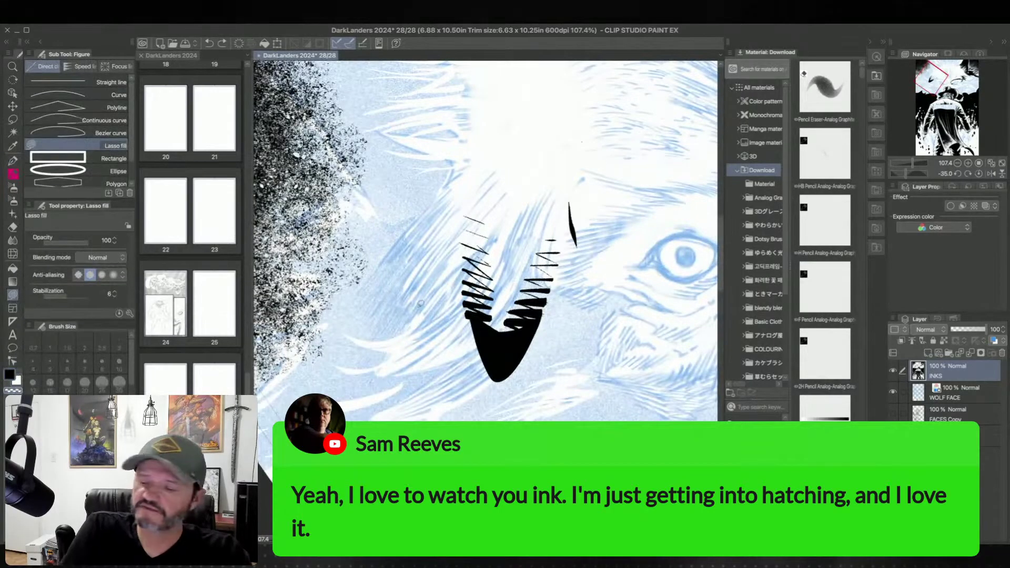
mouse_move(572, 184)
mouse_down()
mouse_move(444, 263)
mouse_move(507, 329)
mouse_move(586, 272)
mouse_up()
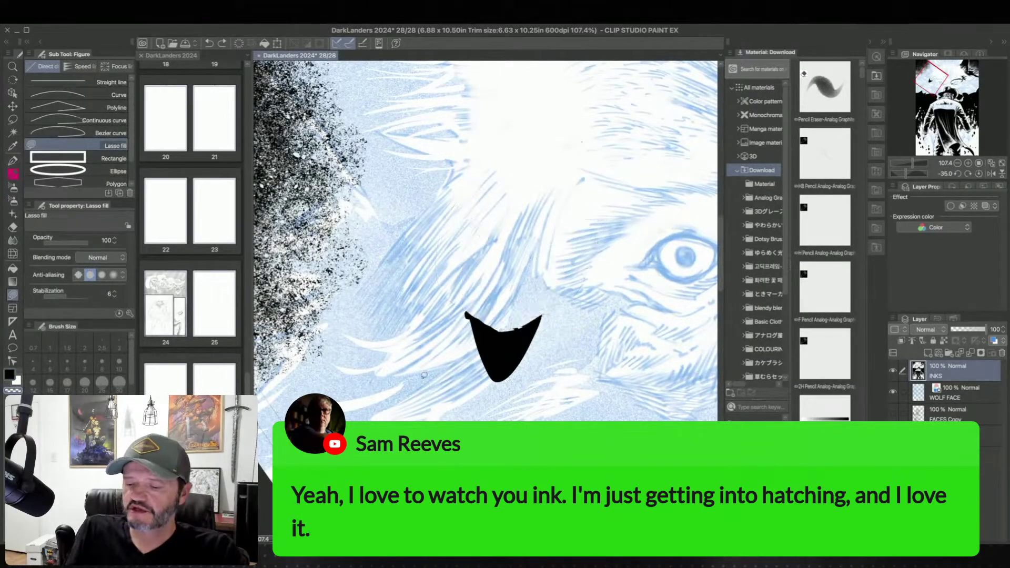
Step: Ink short tapering hatch strokes with the pen from both arms of the remaining black crescent
key(p)
mouse_move(390, 323)
mouse_down()
mouse_move(421, 373)
mouse_move(509, 395)
mouse_move(522, 344)
mouse_move(515, 350)
mouse_move(502, 314)
mouse_move(460, 299)
mouse_move(467, 283)
mouse_move(451, 337)
mouse_move(479, 379)
mouse_up()
key(super+z)
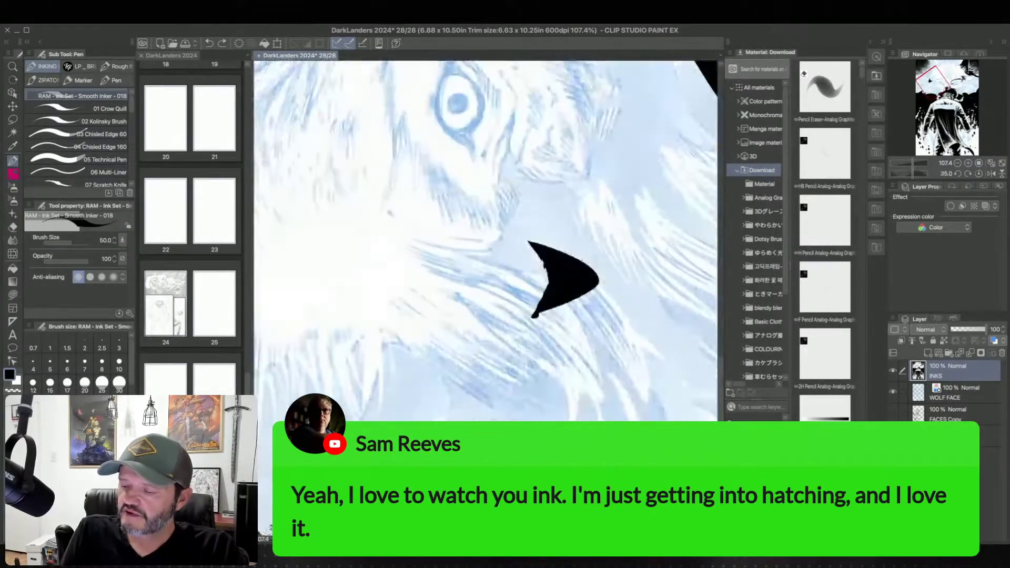
mouse_move(531, 261)
mouse_down()
mouse_move(524, 242)
mouse_move(524, 264)
mouse_move(537, 262)
mouse_move(486, 277)
mouse_up()
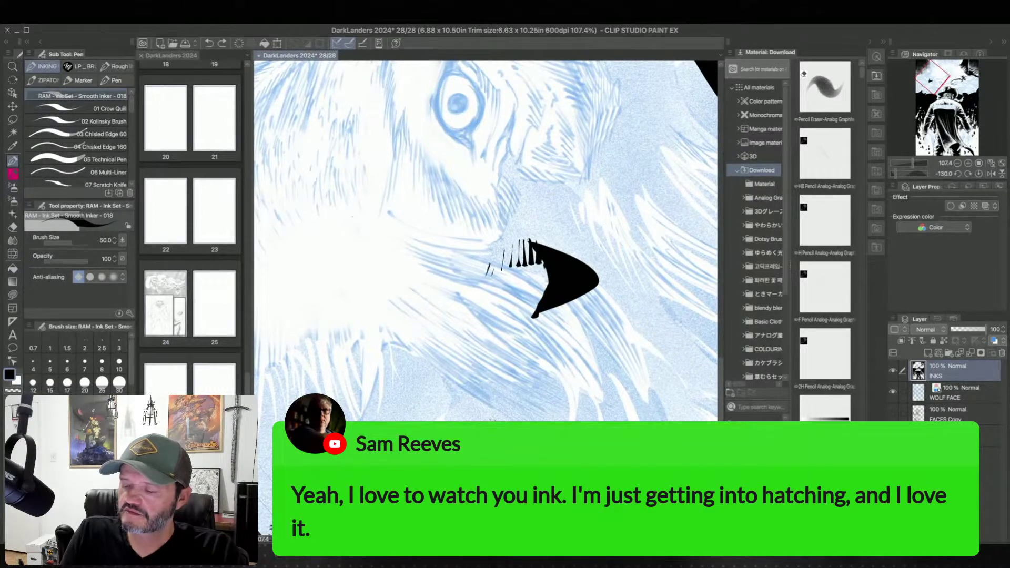
drag(597, 281, 524, 390)
mouse_move(582, 348)
mouse_down()
mouse_move(477, 319)
mouse_move(467, 333)
mouse_move(479, 320)
mouse_up()
drag(508, 285, 486, 315)
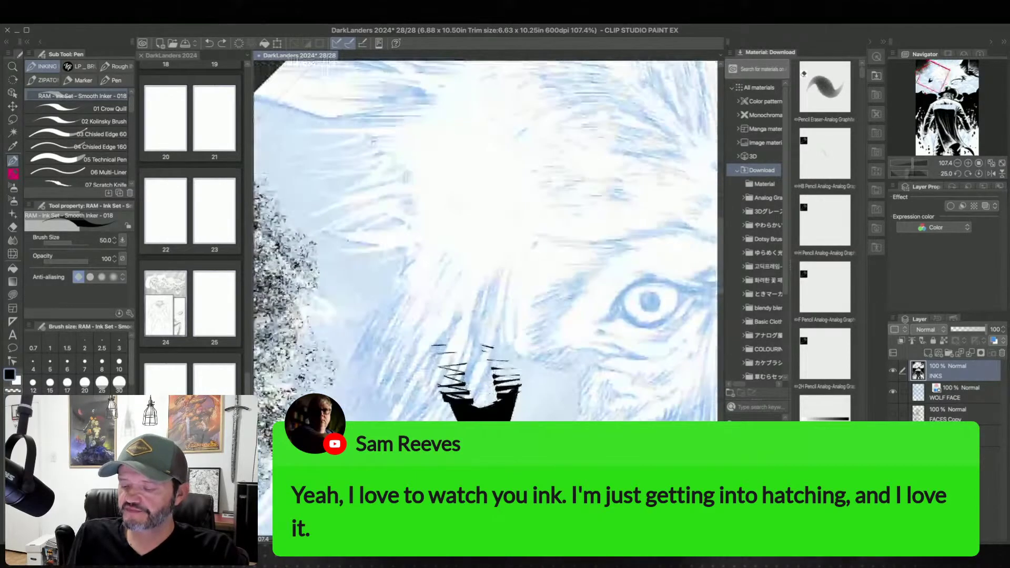
Step: Layer more strokes into the crescent's hatching, and draw an arrow along its outer side pointing away from the black
drag(628, 166, 478, 147)
mouse_move(542, 300)
mouse_down()
mouse_move(544, 314)
mouse_move(521, 315)
mouse_up()
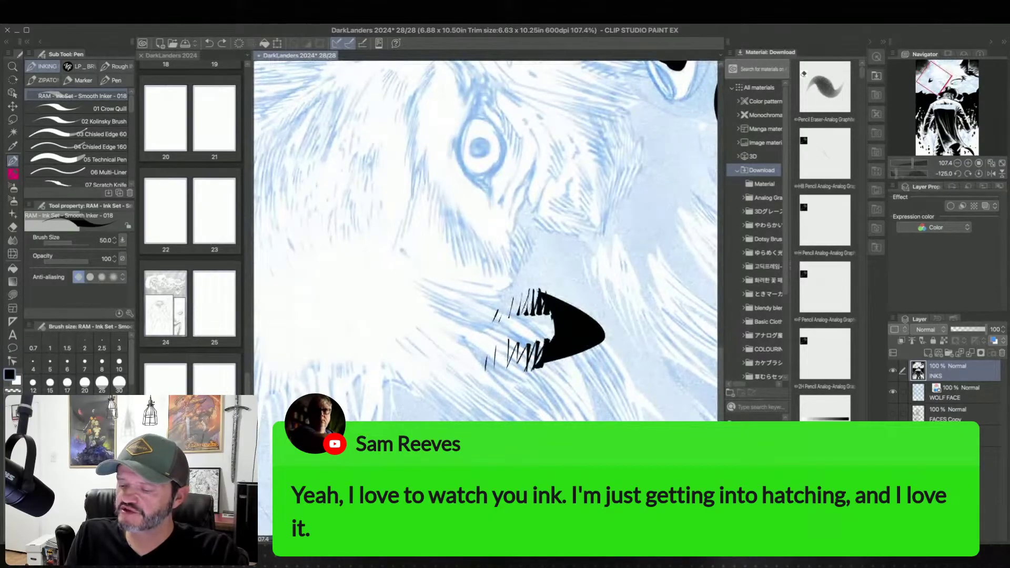
drag(610, 294, 471, 388)
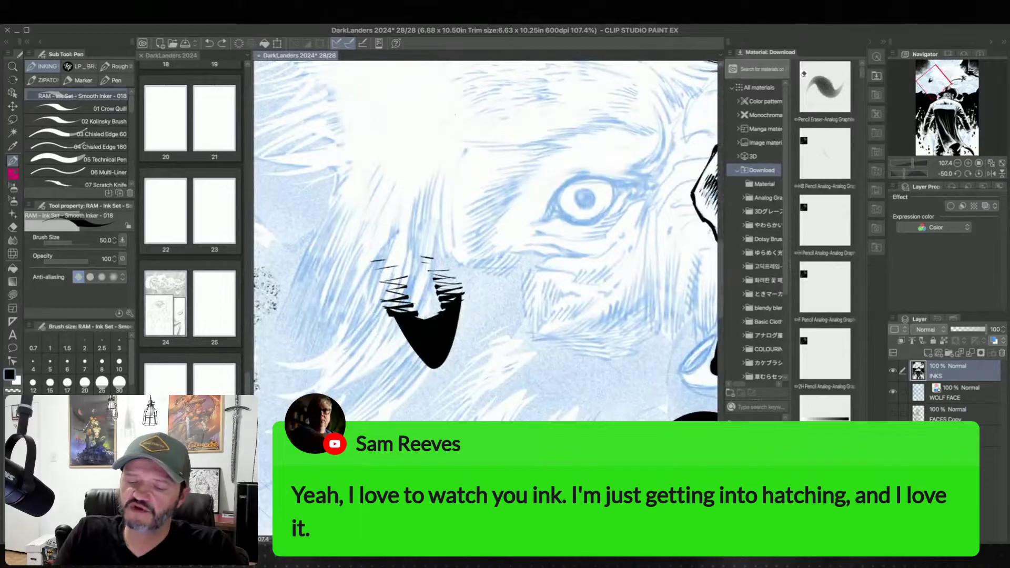
mouse_move(377, 315)
mouse_down()
mouse_move(359, 260)
mouse_move(374, 280)
mouse_up()
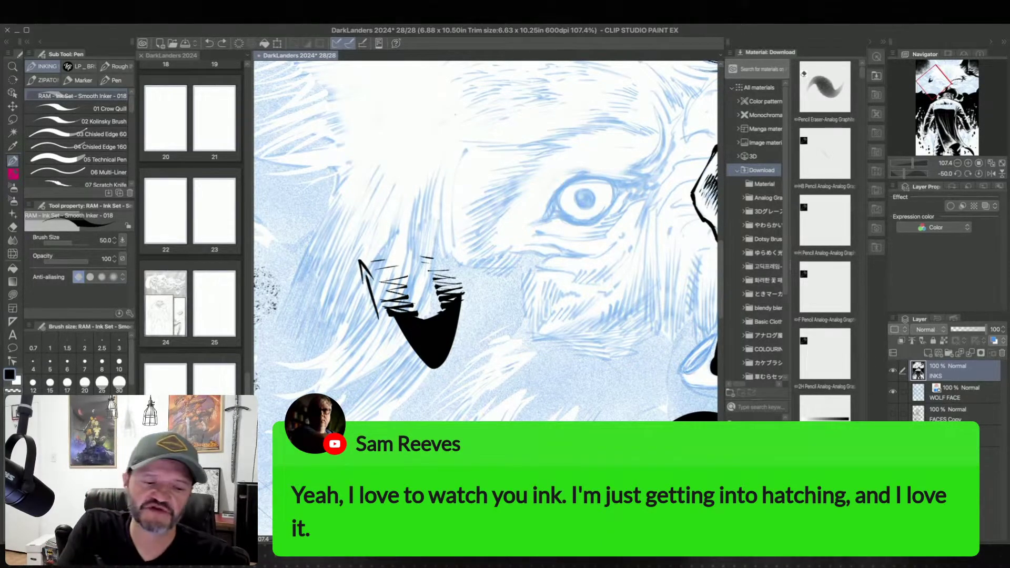
Step: Clear the remaining crescent, its hatching and the arrow with a transparent Lasso fill
click(12, 295)
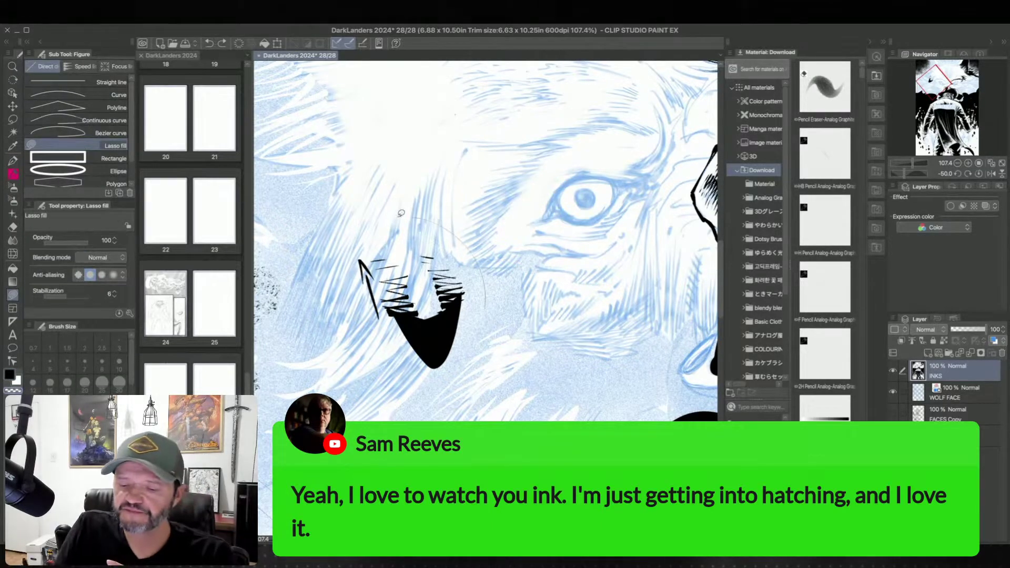
drag(480, 307, 469, 289)
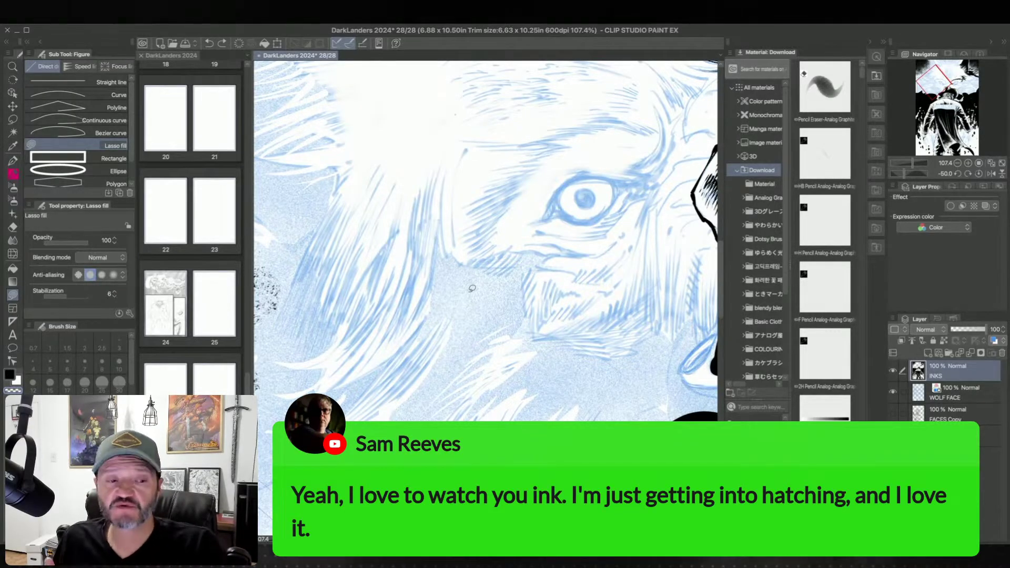
scroll(536, 296, down, 2)
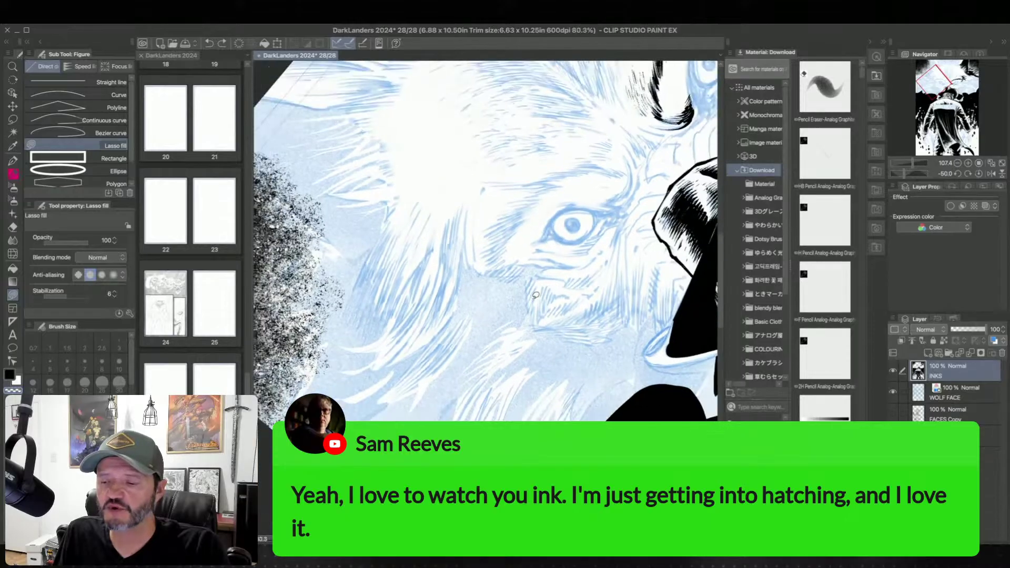
Step: Examine the pencilled wolf face and the inked cowboy hat, hair and DarkLanders jacket on the page
scroll(536, 295, down, 3)
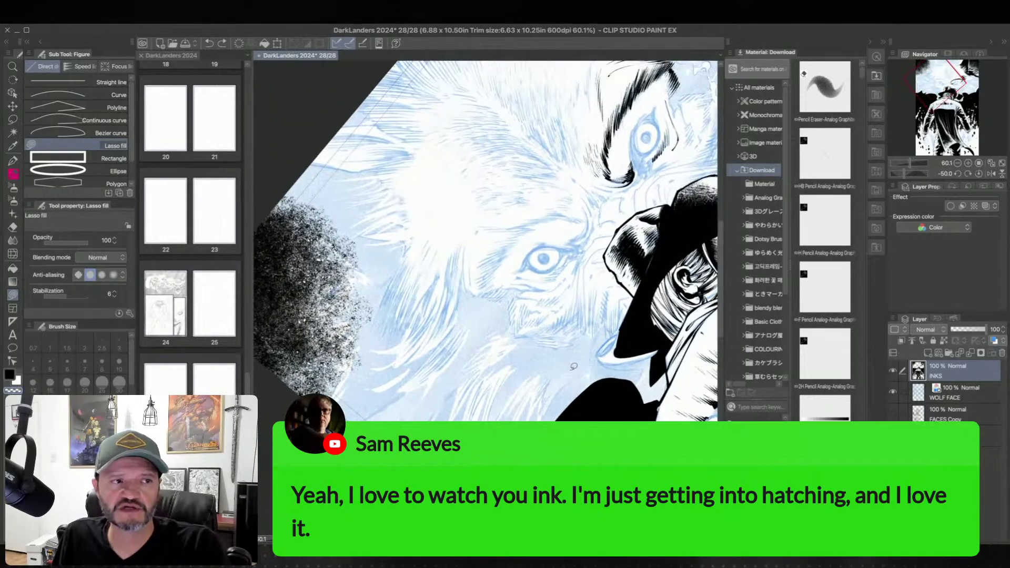
key(asciicircum)
key(asciicircum)
key(asciicircum)
key(asciicircum)
key(asciicircum)
key(asciicircum)
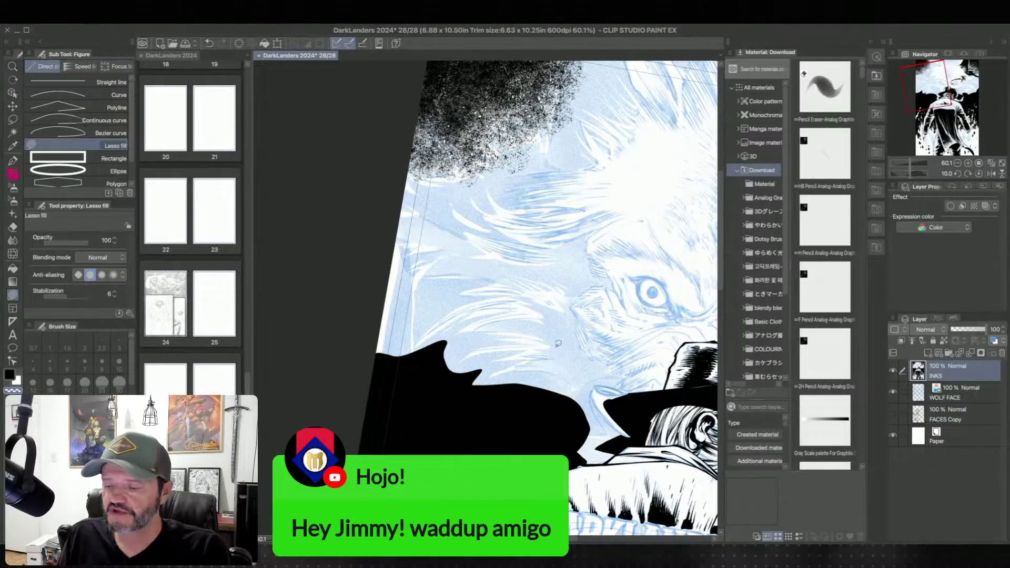
drag(684, 407, 482, 242)
drag(595, 356, 601, 373)
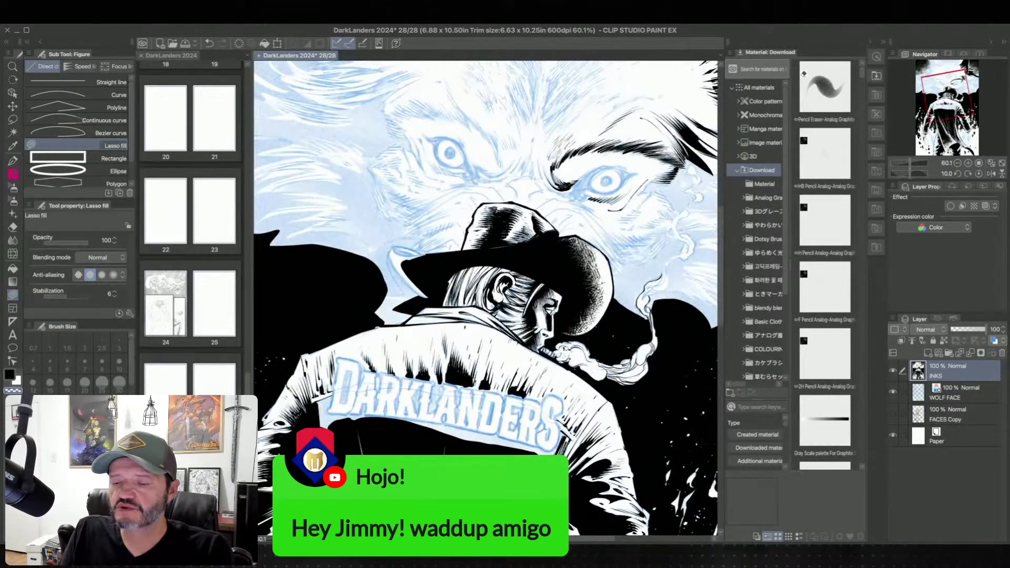
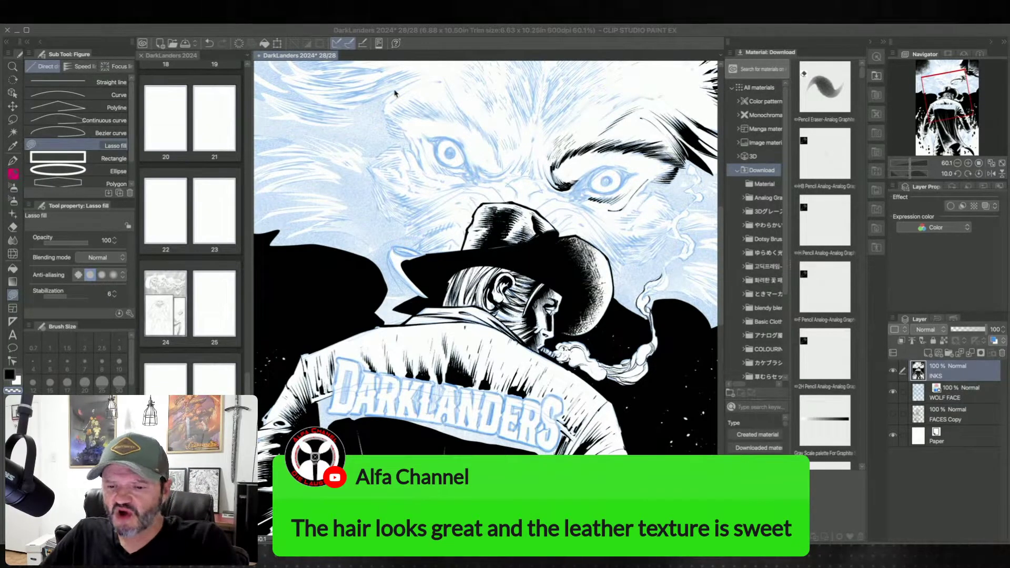
Step: Examine the inked leather coat's folds and textures, and the overall black areas from the coat up to the wolf's head
scroll(485, 257, down, 5)
scroll(510, 236, down, 4)
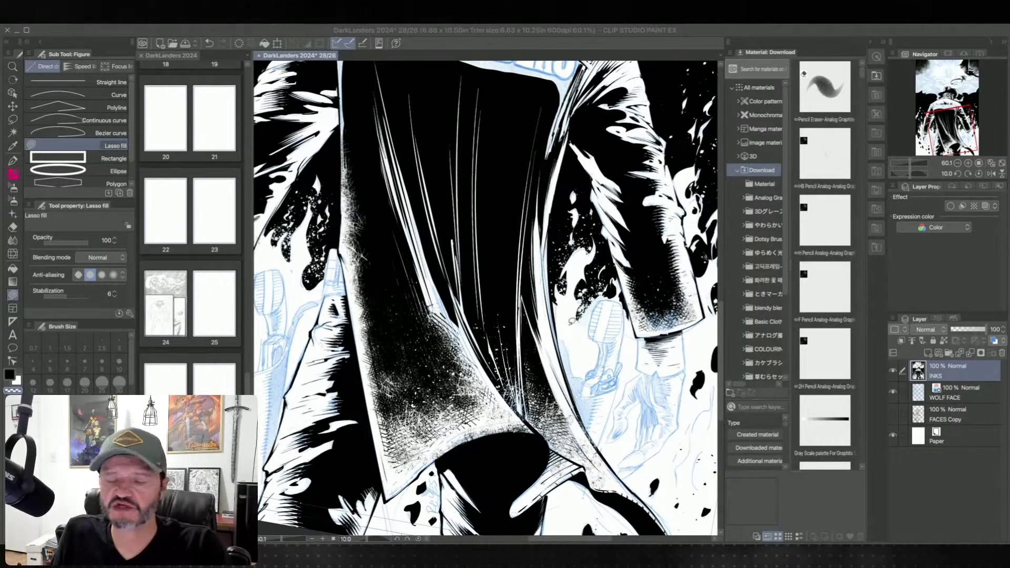
click(570, 320)
scroll(569, 320, down, 3)
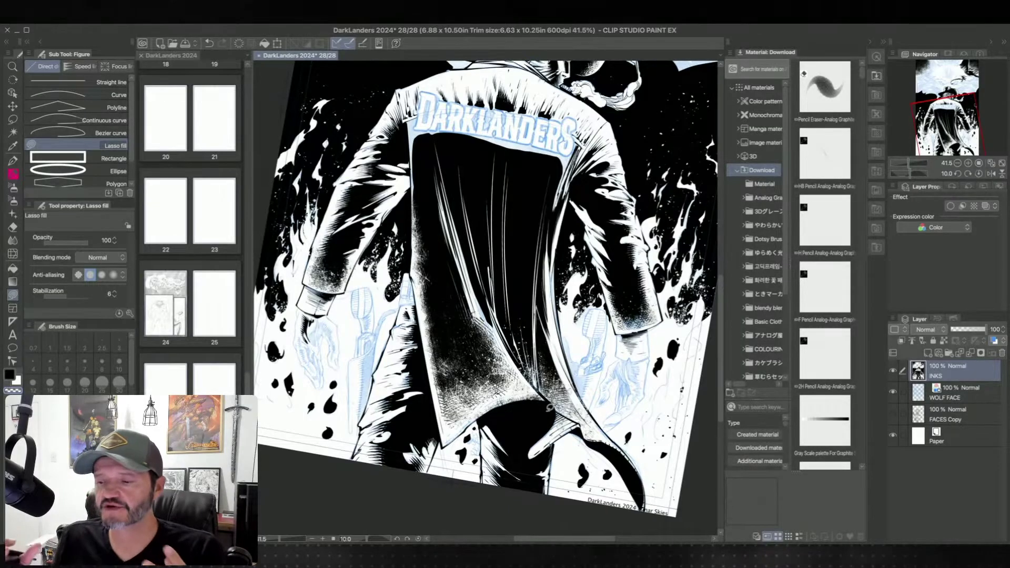
drag(662, 252, 639, 304)
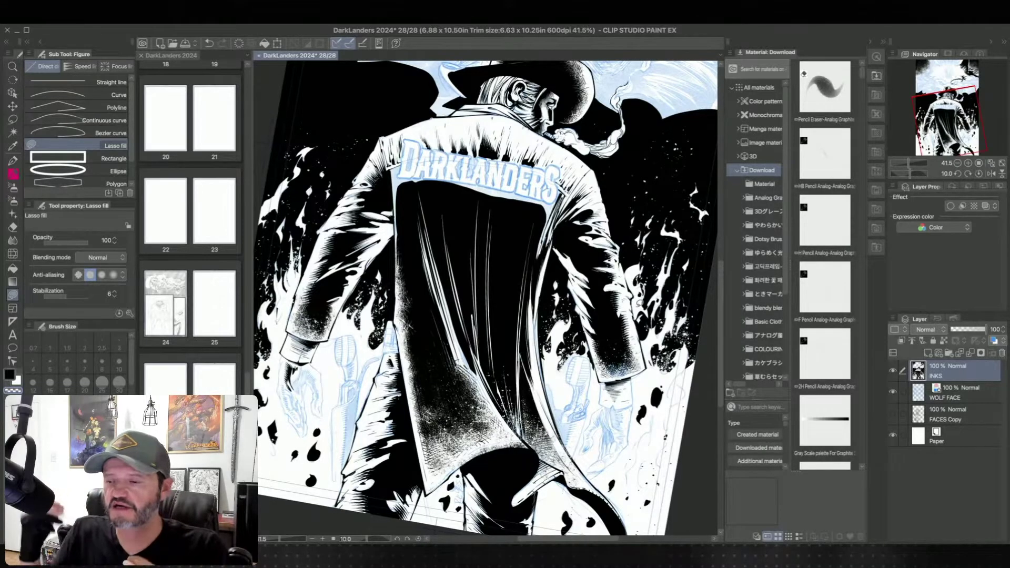
drag(631, 193, 583, 279)
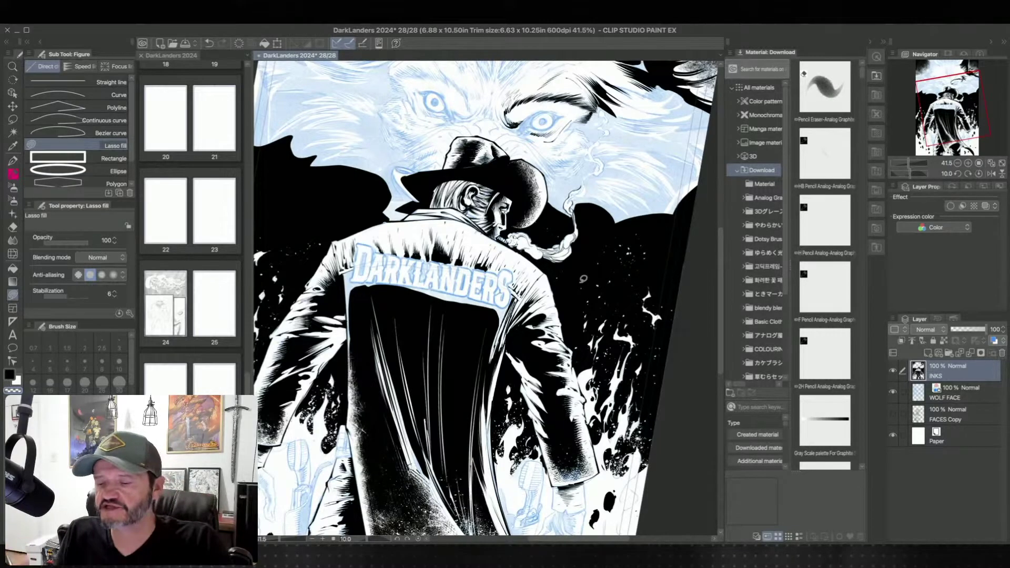
mouse_move(612, 216)
mouse_down()
mouse_move(587, 275)
mouse_move(616, 309)
mouse_move(608, 314)
mouse_up()
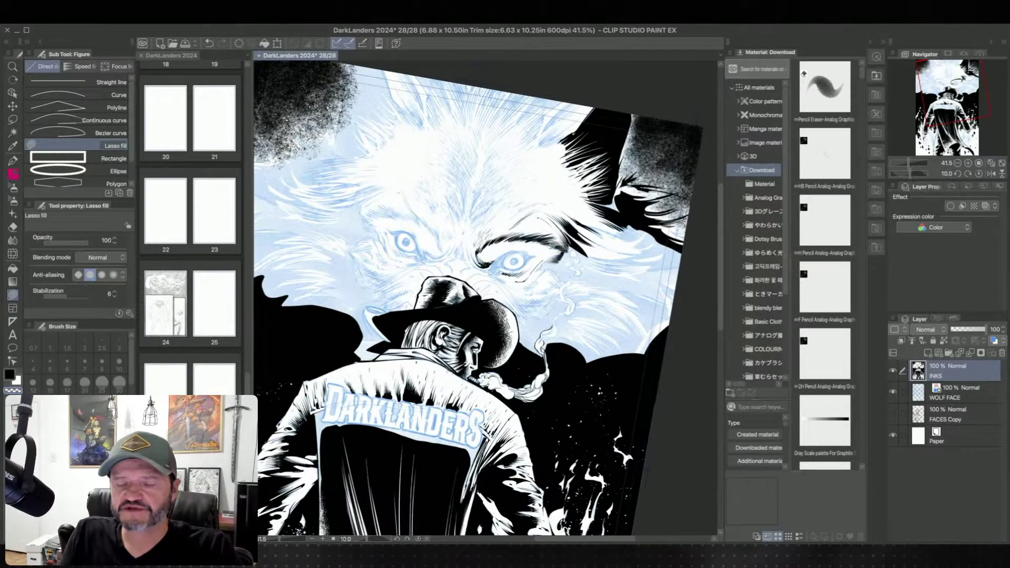
scroll(566, 248, up, 1)
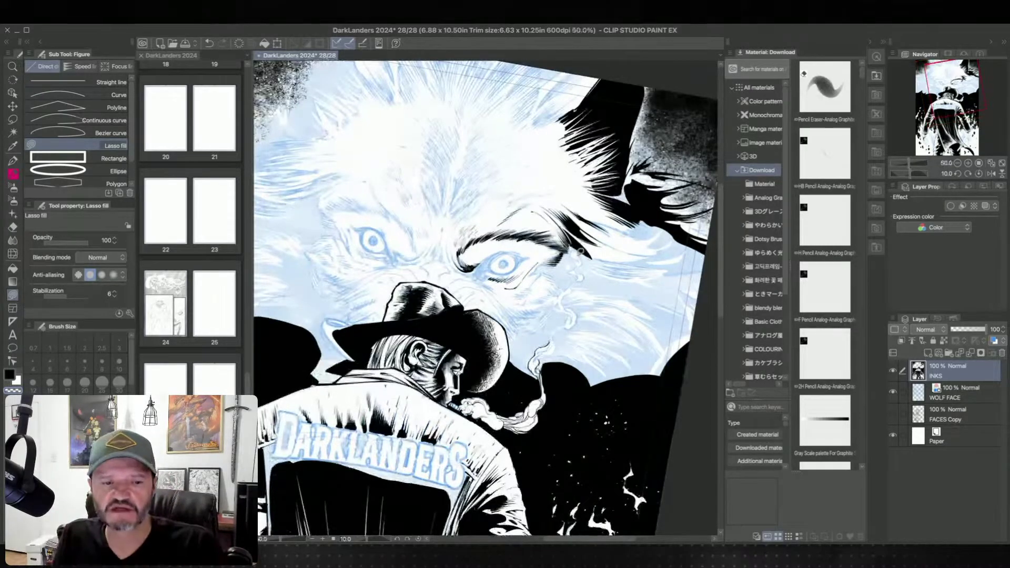
Step: Choose the 02 Kolinsky Brush as the inking pen
click(12, 160)
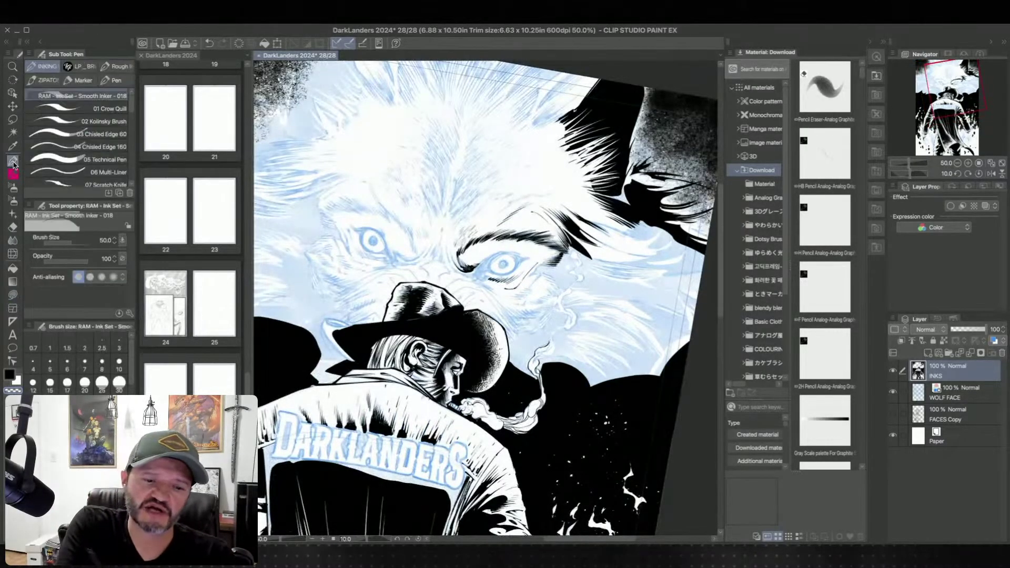
click(105, 121)
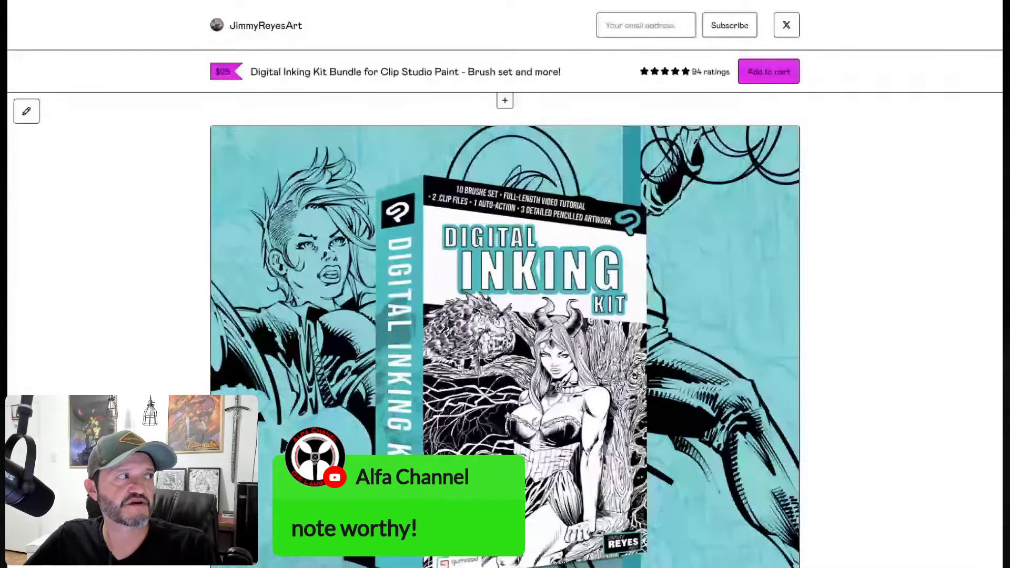
Step: Switch to the Gumroad store, browse its inking products and open the free brush, double-page spread and ink sample
scroll(868, 309, down, 10)
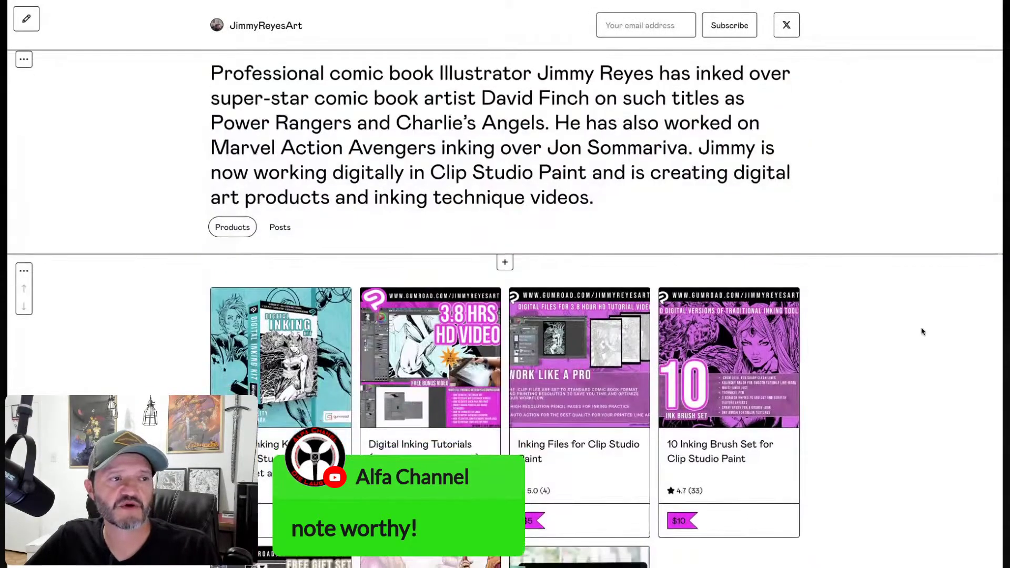
scroll(921, 331, down, 6)
scroll(921, 331, up, 1)
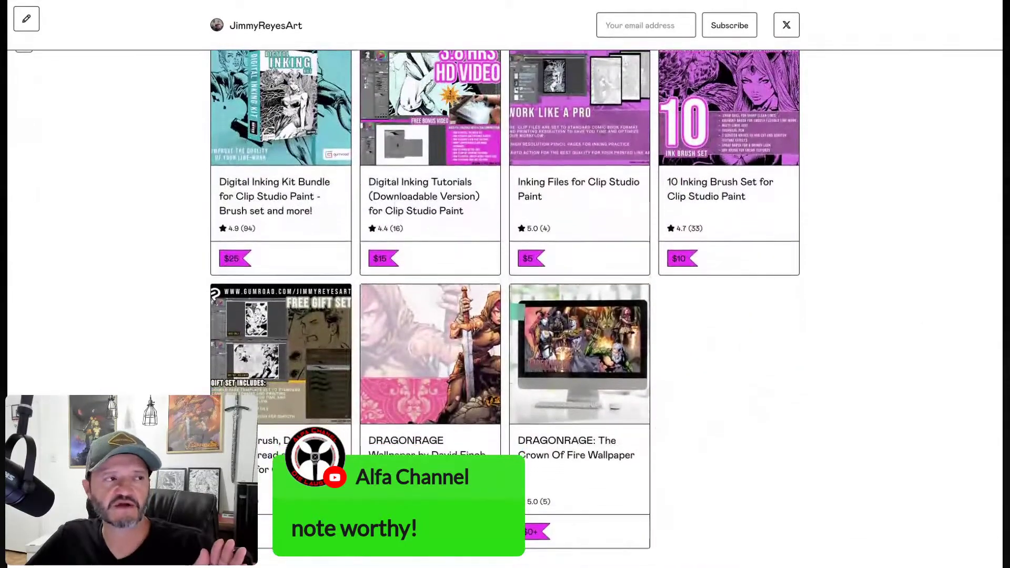
click(287, 331)
Step: Read what the free Clip Studio Paint gift set includes, such as the Kolinsky brush, template and inking sample
scroll(900, 383, down, 3)
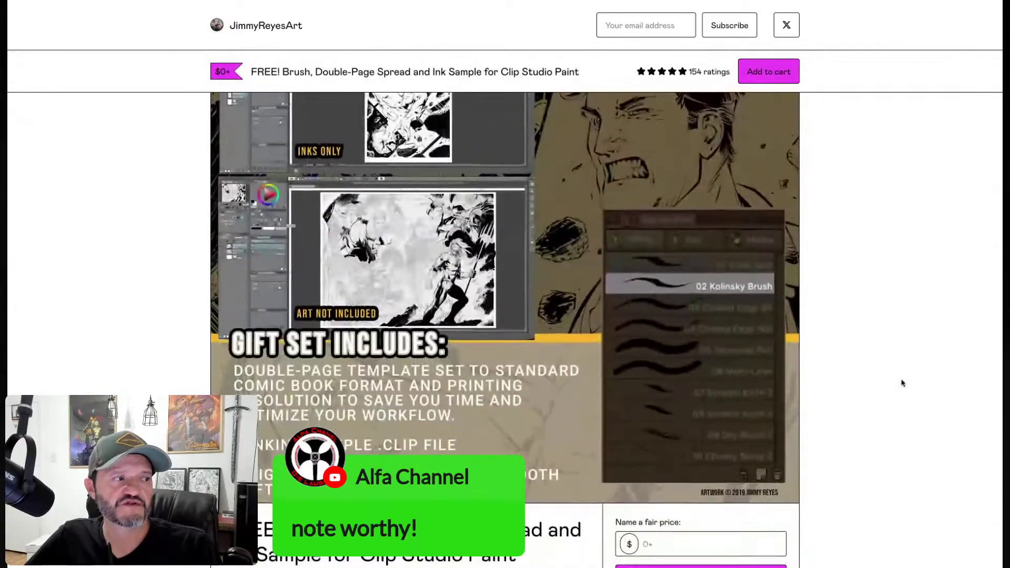
scroll(903, 383, down, 3)
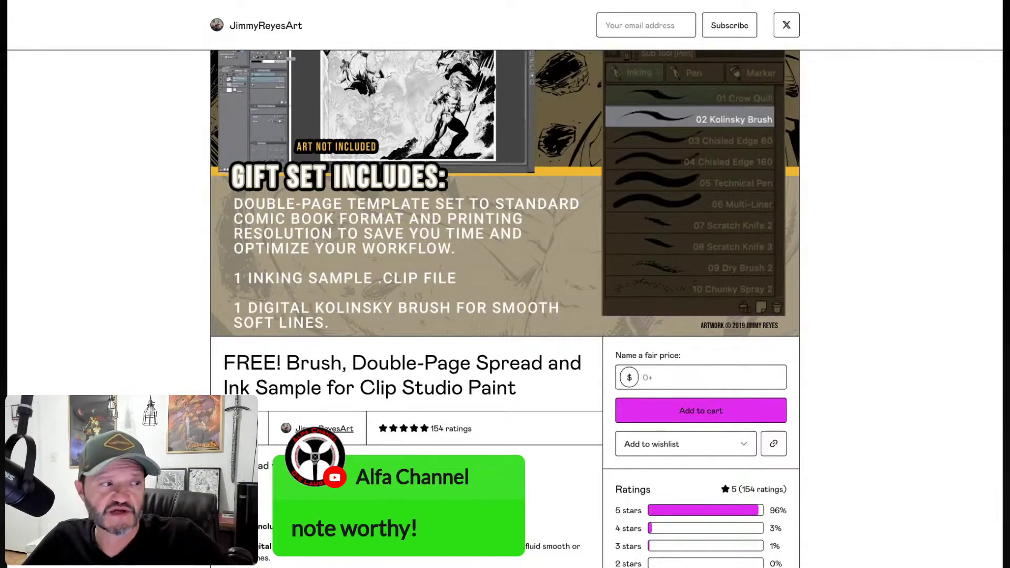
scroll(504, 308, down, 1)
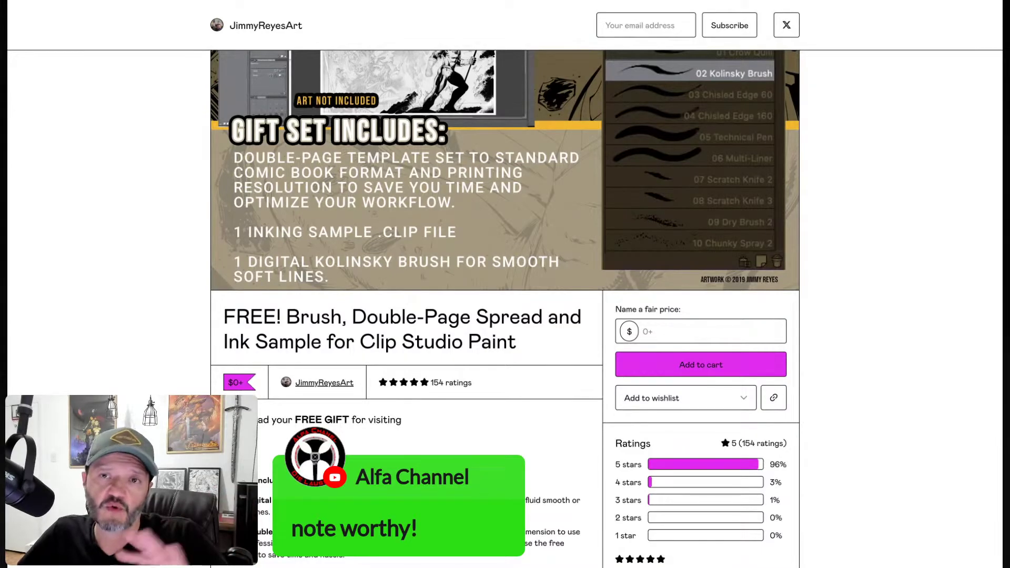
scroll(505, 307, down, 1)
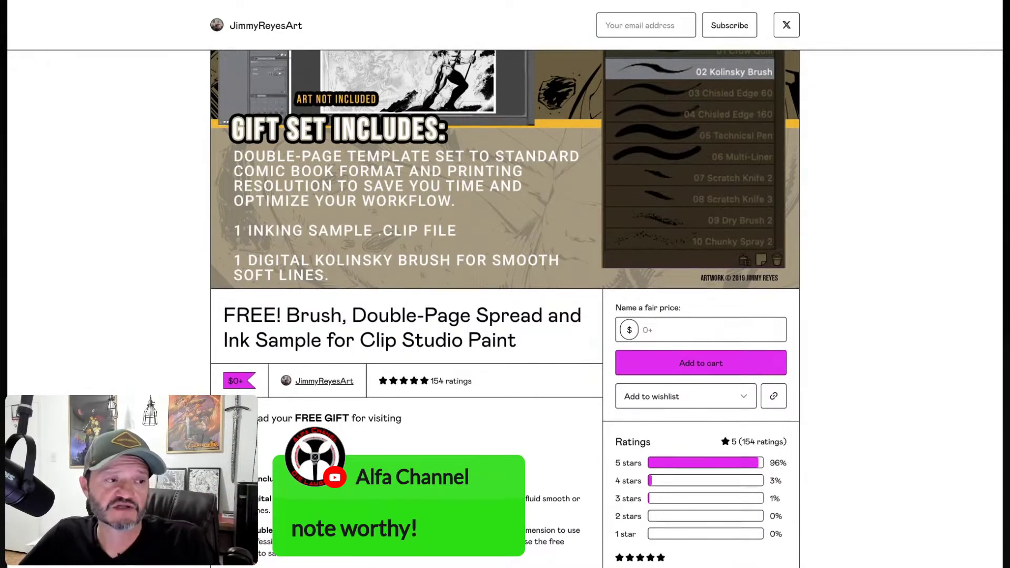
scroll(505, 308, down, 1)
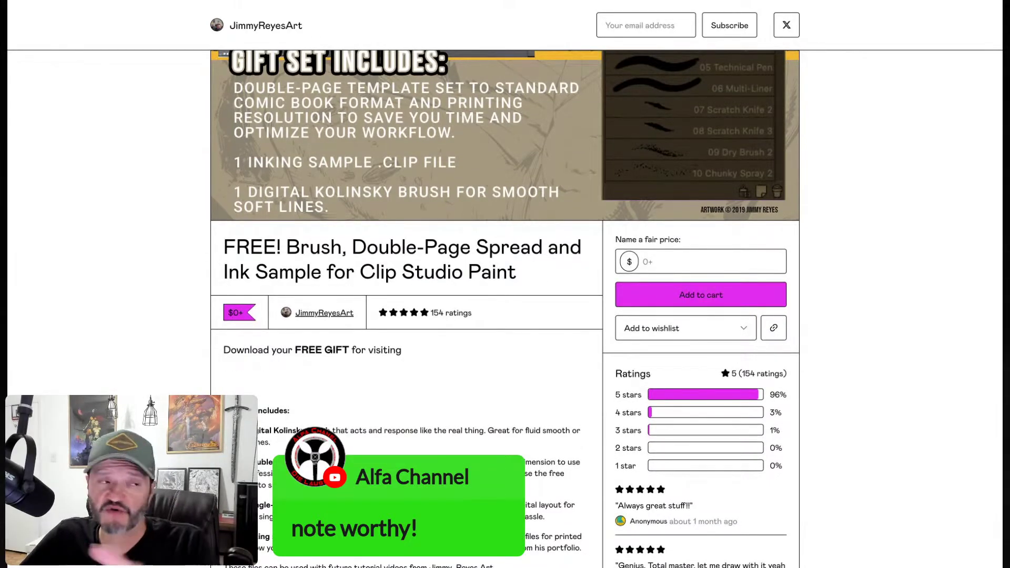
scroll(505, 307, down, 1)
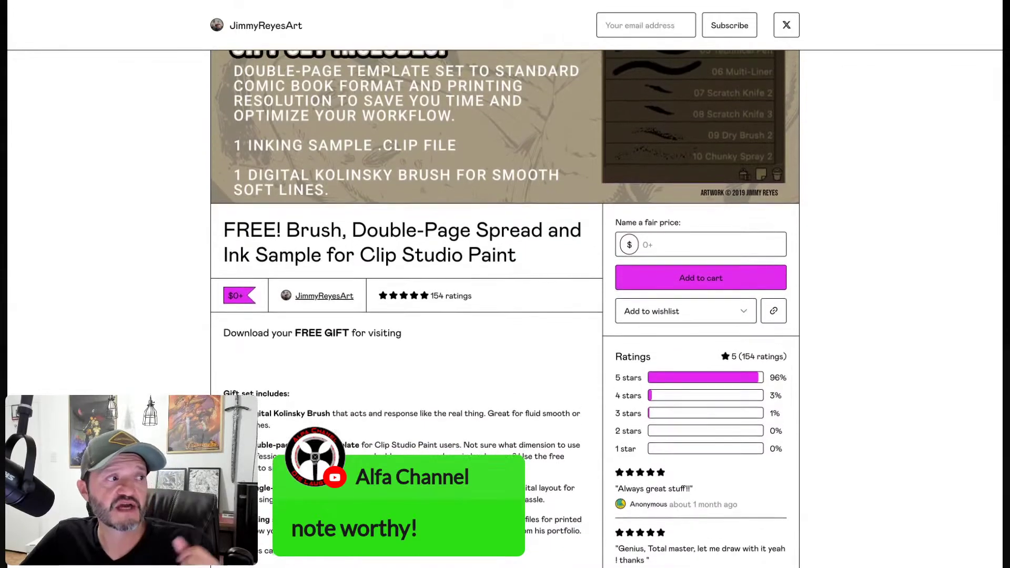
scroll(505, 308, up, 1)
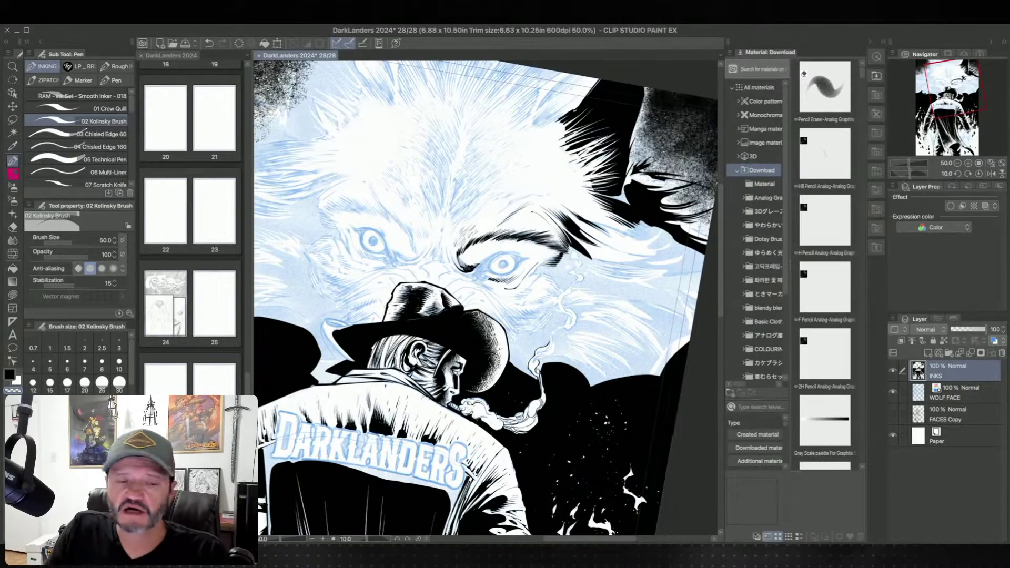
Step: Return to the DarkLanders page in Clip Studio Paint and ink tapering fur strokes at its top edge beside the wolf's black tufts
scroll(588, 105, up, 2)
scroll(588, 106, down, 3)
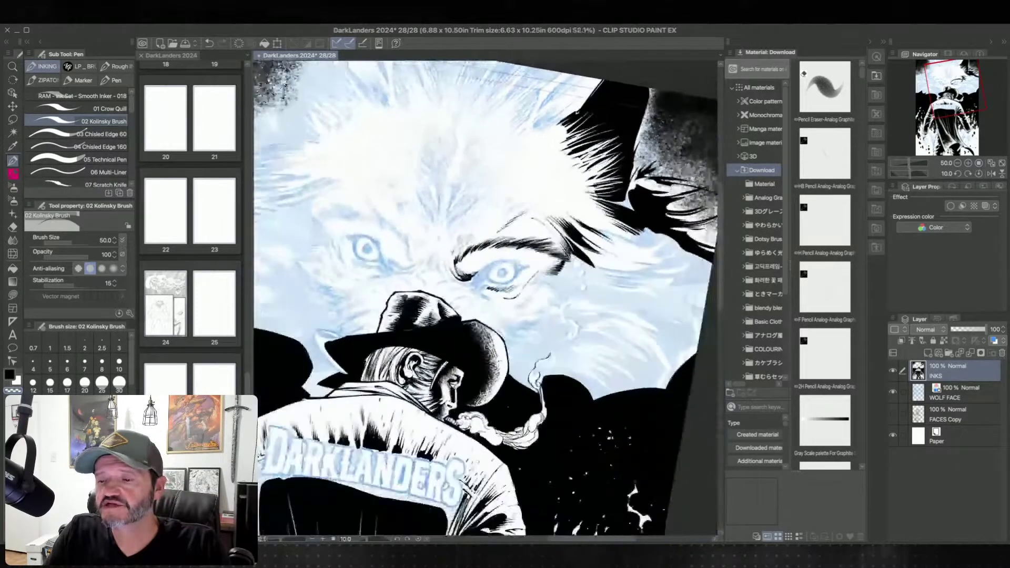
scroll(547, 184, up, 2)
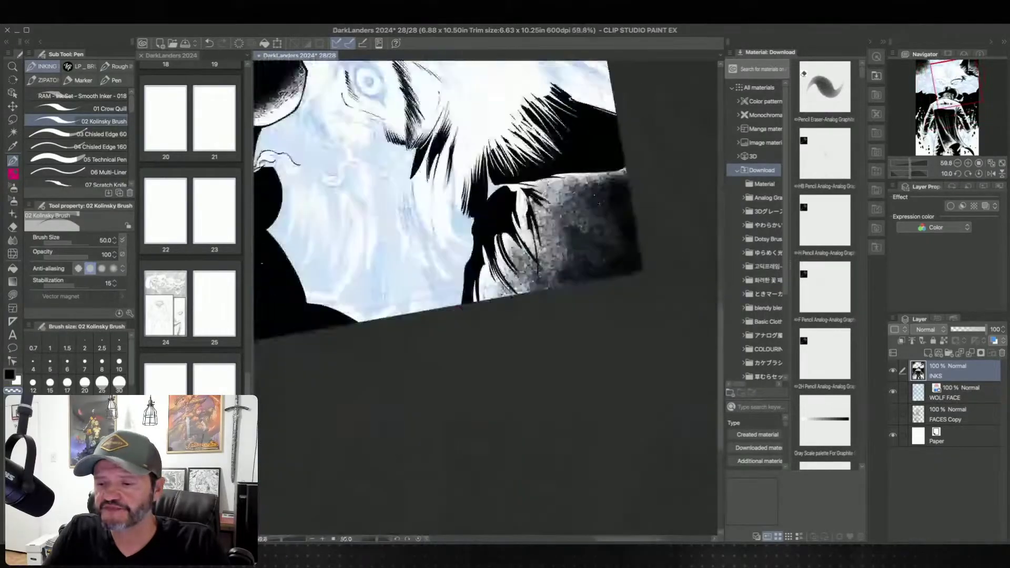
drag(598, 202, 623, 252)
drag(619, 156, 498, 263)
drag(567, 325, 502, 320)
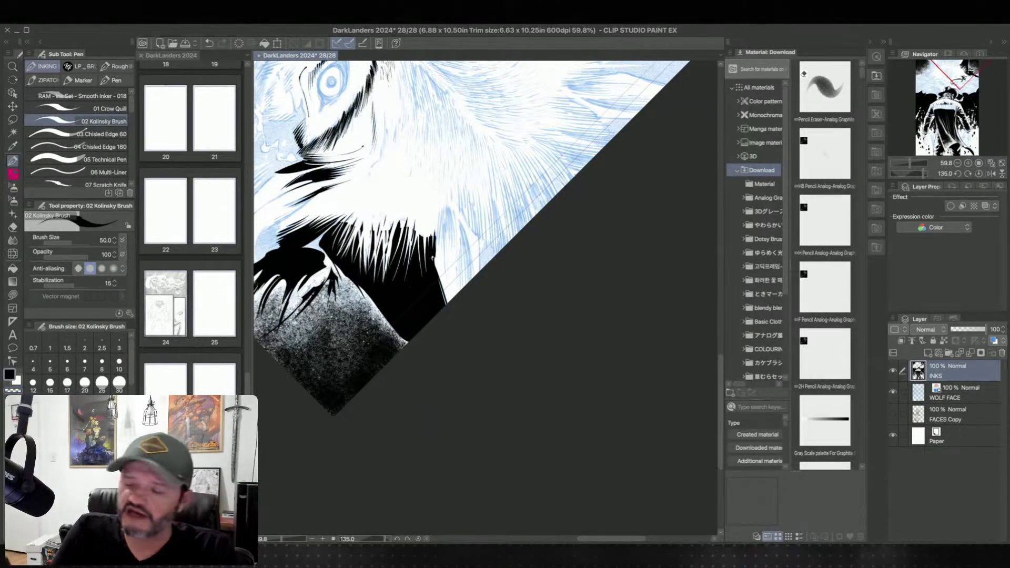
drag(480, 187, 477, 258)
drag(483, 195, 483, 267)
key(super+z)
drag(481, 207, 487, 265)
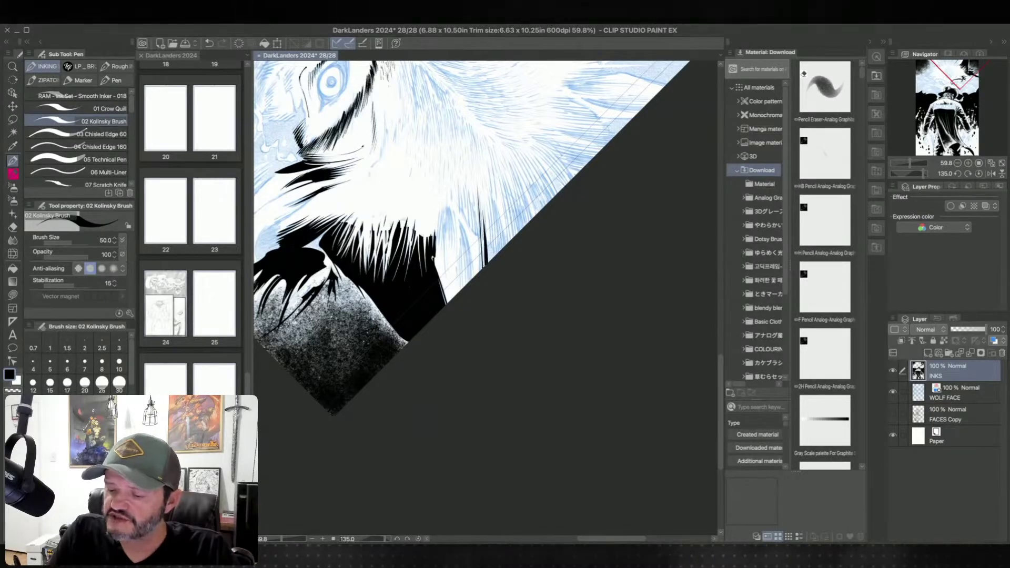
drag(487, 204, 490, 263)
drag(487, 196, 491, 260)
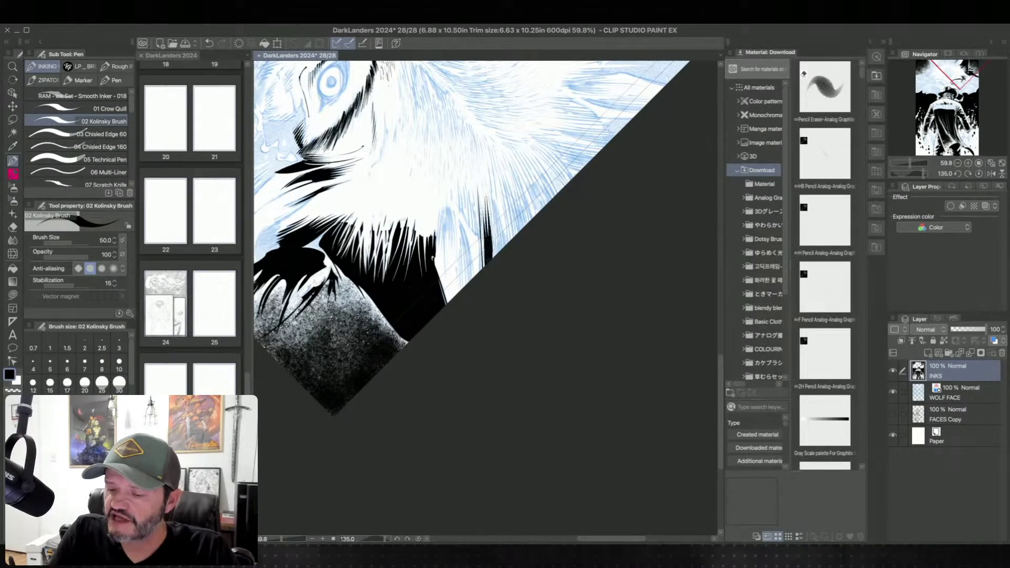
drag(492, 200, 490, 258)
drag(494, 170, 490, 233)
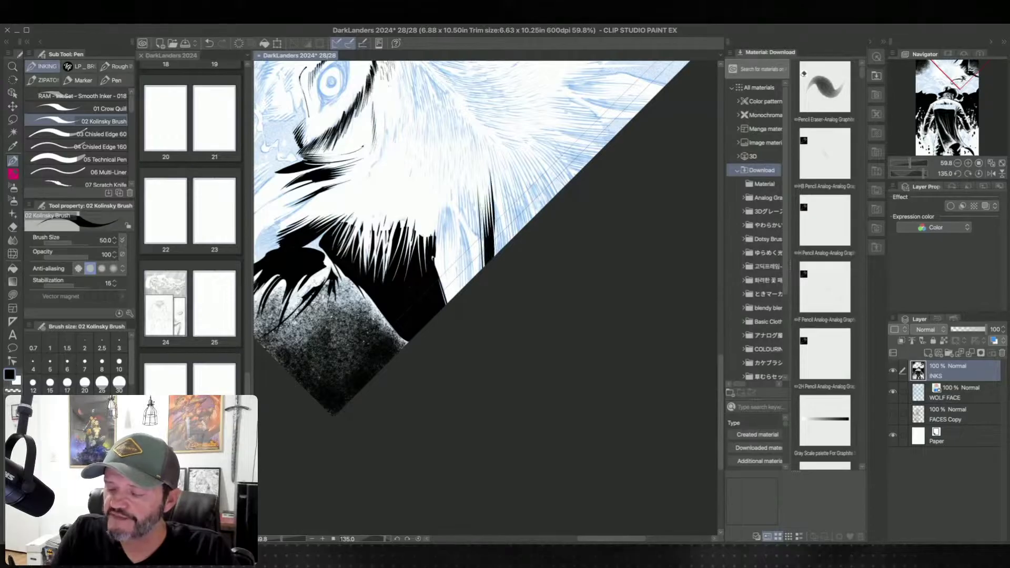
Step: Extend the fur tuft along the page's top edge with shorter tapering strokes that merge into black at the base
drag(498, 195, 494, 226)
drag(501, 225, 496, 253)
drag(497, 192, 503, 246)
key(super+z)
drag(497, 196, 502, 246)
drag(503, 210, 503, 237)
drag(507, 234, 504, 247)
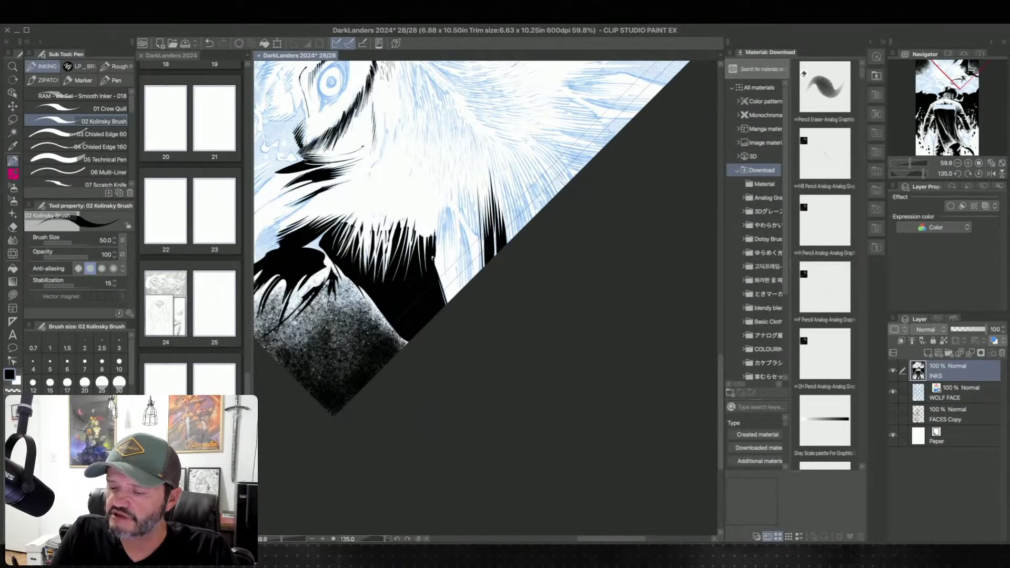
drag(476, 191, 478, 243)
key(super+z)
drag(475, 197, 472, 234)
key(ctrl+z)
Step: Ink thin tapering fur strokes on the inner side of the new tuft, continuing it toward the wolf's forehead
key(ctrl+minus)
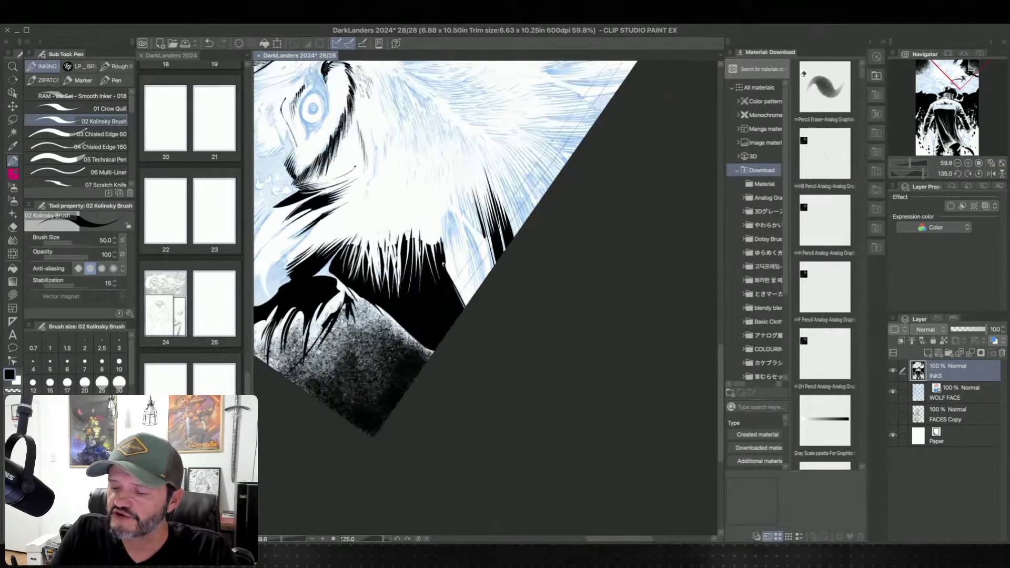
drag(468, 191, 479, 230)
drag(465, 191, 476, 227)
mouse_move(464, 192)
mouse_down()
mouse_move(472, 221)
mouse_move(468, 212)
mouse_up()
key(super+z)
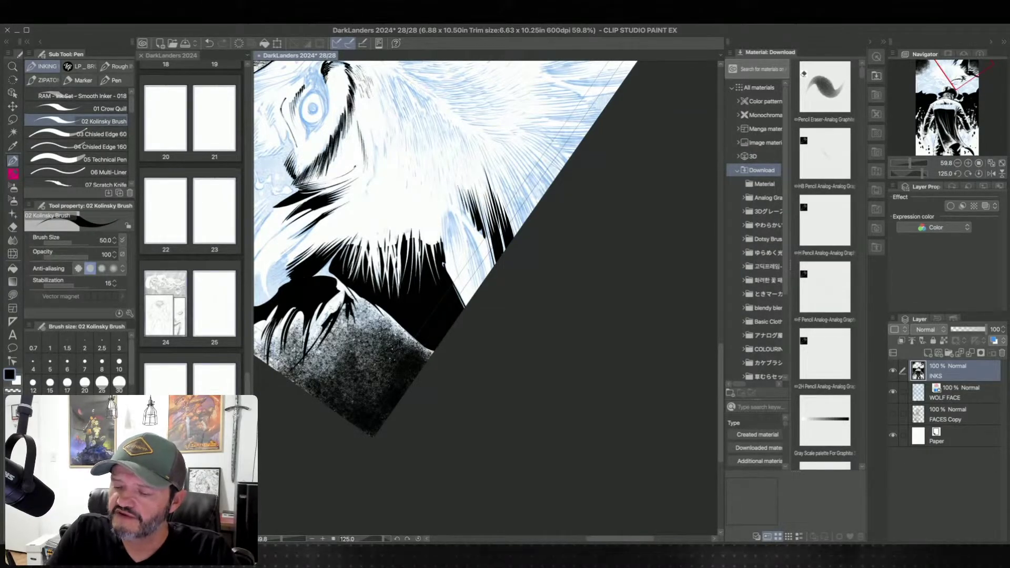
drag(546, 308, 542, 321)
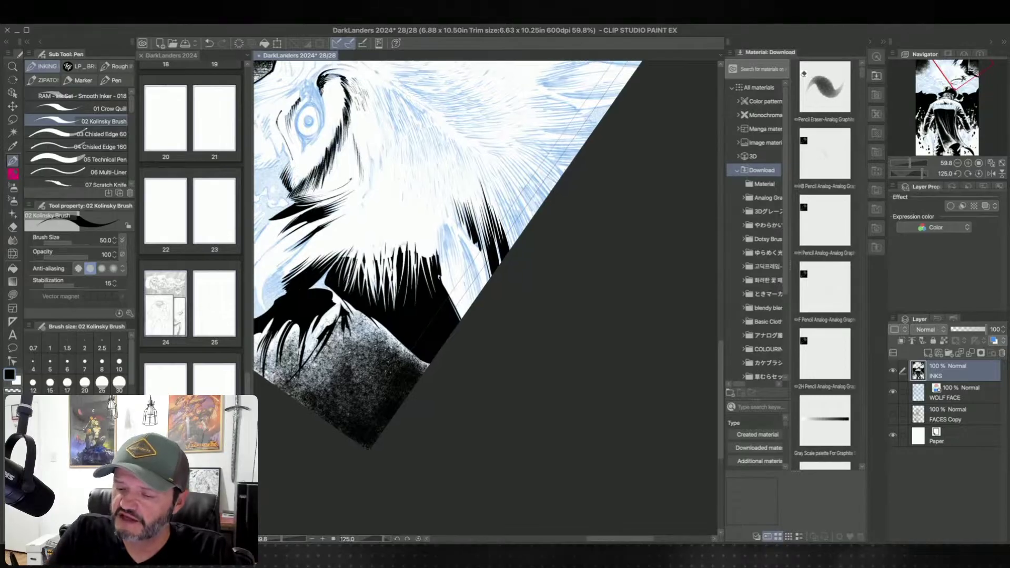
drag(446, 182, 455, 214)
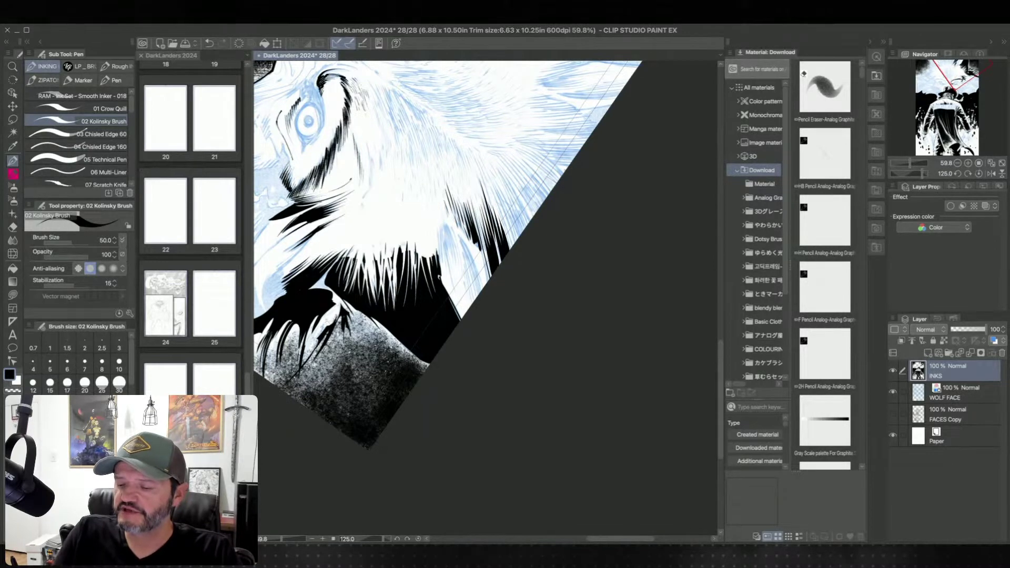
drag(477, 222, 489, 281)
Step: Ink a small cluster of tapering fur strokes on the wolf's forehead, following the direction of the blue pencils
drag(532, 321, 483, 389)
key(minus)
key(minus)
key(minus)
key(asciicircum)
key(asciicircum)
key(minus)
key(minus)
key(minus)
key(minus)
key(minus)
key(minus)
key(minus)
key(minus)
key(minus)
key(asciicircum)
key(asciicircum)
key(asciicircum)
key(asciicircum)
key(asciicircum)
key(asciicircum)
key(asciicircum)
drag(431, 209, 416, 254)
drag(442, 192, 421, 260)
drag(440, 215, 428, 265)
drag(452, 164, 412, 260)
drag(419, 210, 401, 281)
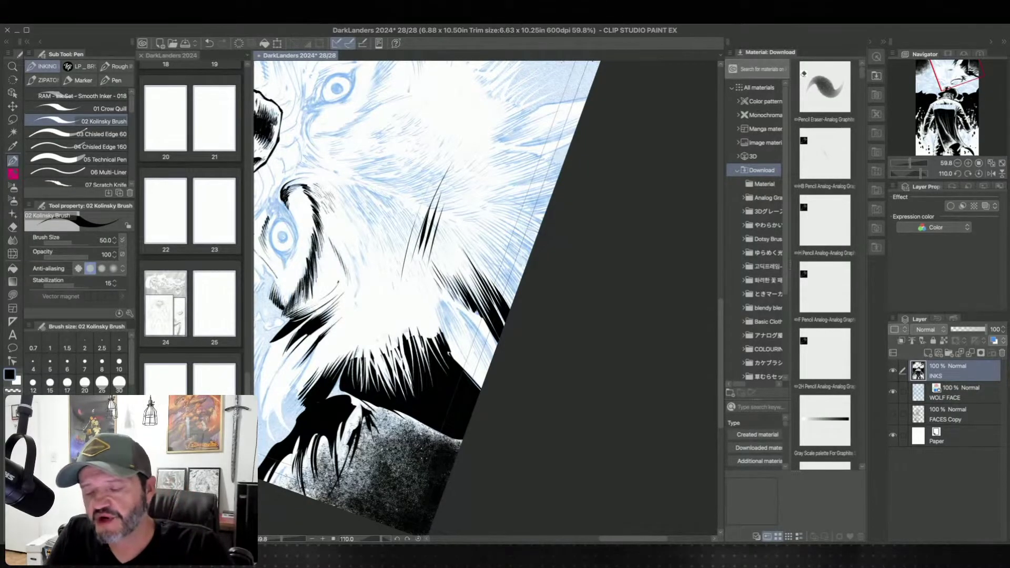
Step: Add long curved fur strokes on both sides of the forehead cluster
drag(456, 132, 403, 230)
drag(439, 169, 420, 202)
drag(470, 139, 435, 177)
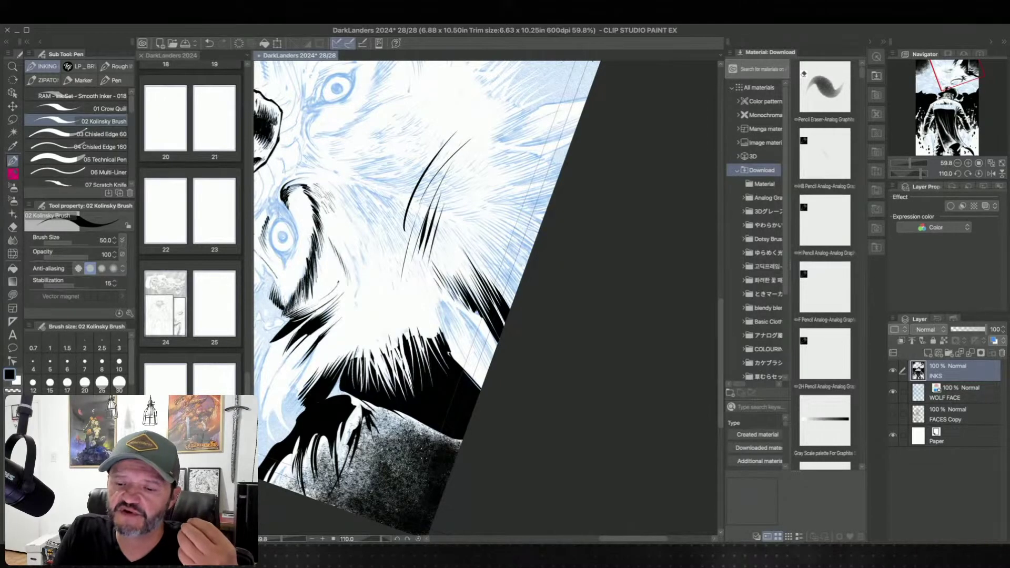
drag(479, 164, 460, 239)
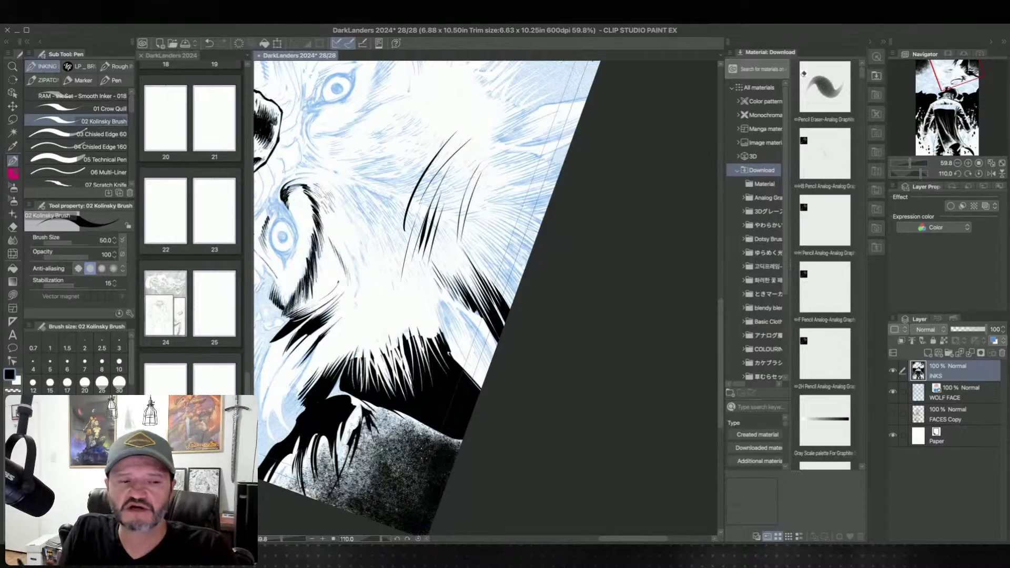
Step: Undo the last ink strokes on the wolf's forehead, removing the long curved strokes and the small cluster between them
key(ctrl+z)
key(ctrl+z)
key(ctrl+z)
key(ctrl+z)
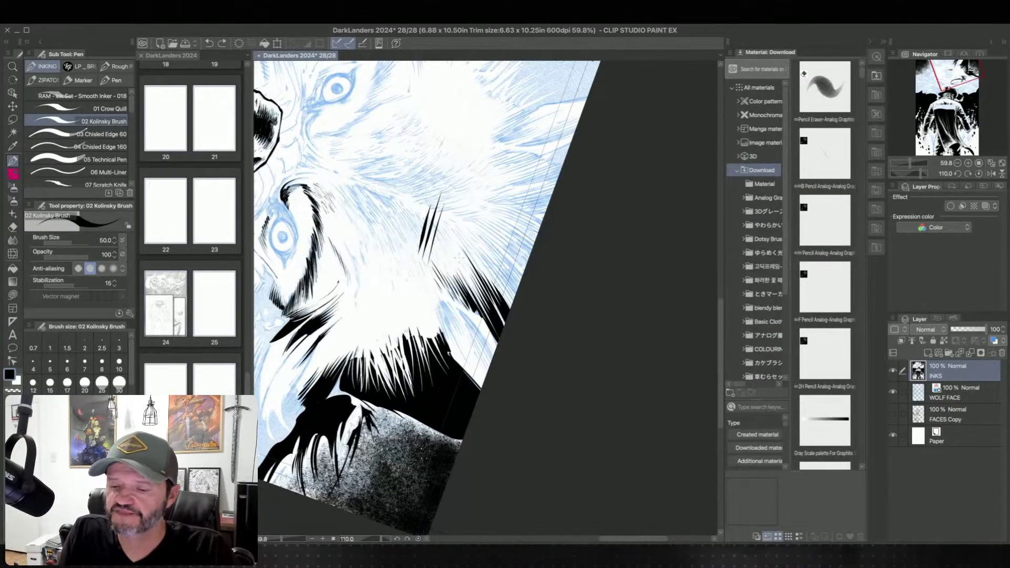
key(ctrl+z)
key(ctrl+z)
Step: Ink a thin tapering stroke inside the wolf's ear, undoing the first attempt and redrawing it
key(asciicircum)
key(asciicircum)
key(asciicircum)
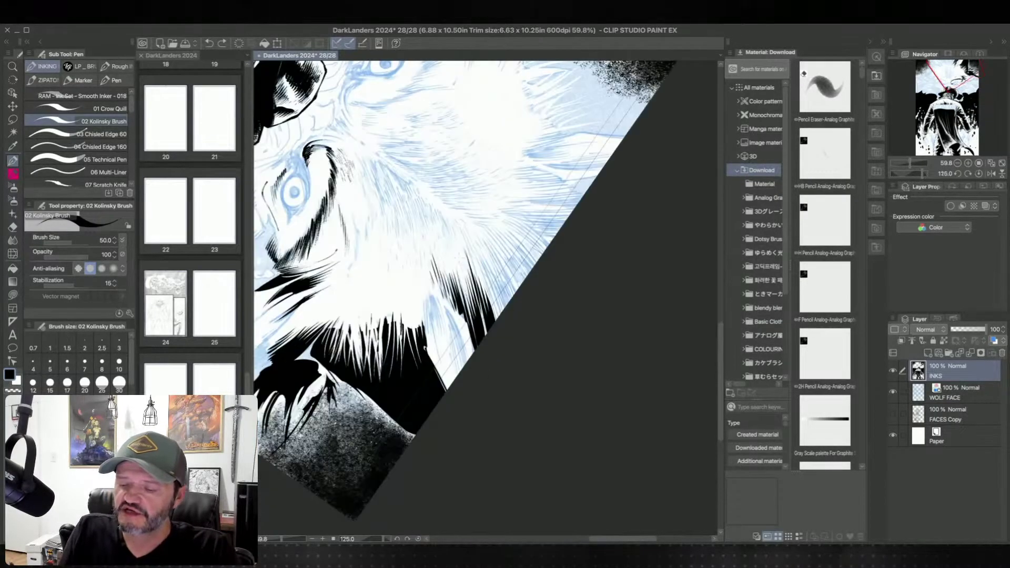
drag(530, 351, 502, 346)
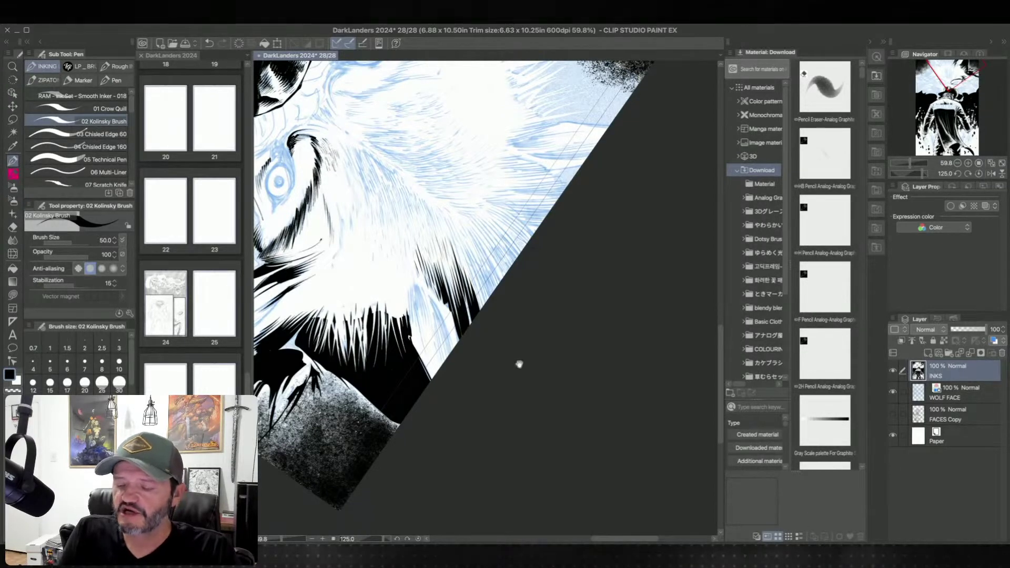
drag(520, 364, 510, 325)
drag(520, 364, 541, 348)
drag(397, 319, 505, 260)
drag(406, 429, 484, 451)
drag(553, 396, 505, 343)
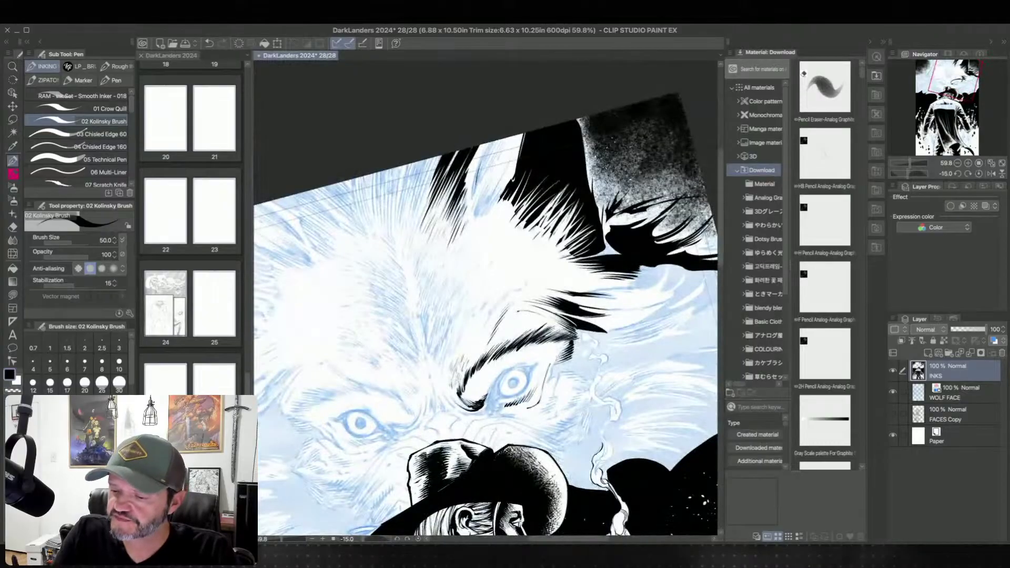
drag(488, 144, 474, 194)
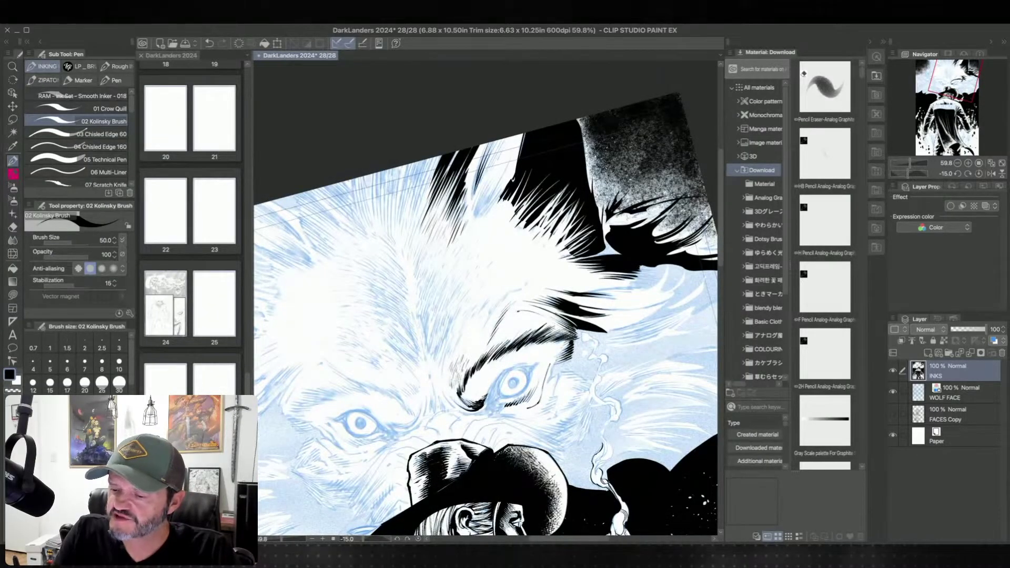
key(ctrl+z)
key(ctrl+z)
drag(483, 156, 472, 190)
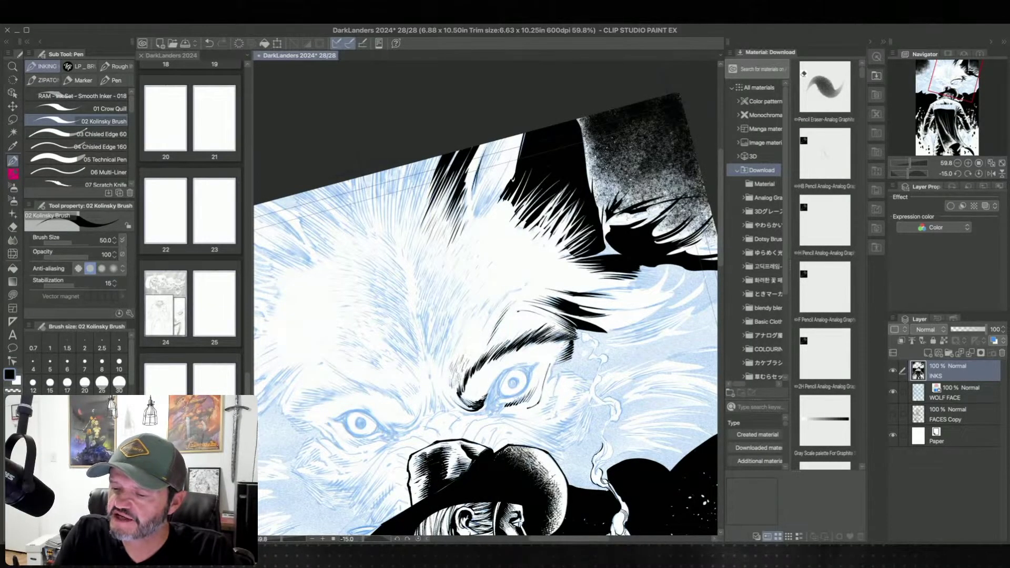
Step: Build up the shadow inside the wolf's ear with tapering strokes that gather into black at its base, plus a few thin hairs above
drag(489, 147, 473, 216)
drag(490, 179, 472, 216)
mouse_move(494, 179)
mouse_down()
mouse_move(474, 219)
mouse_move(490, 208)
mouse_up()
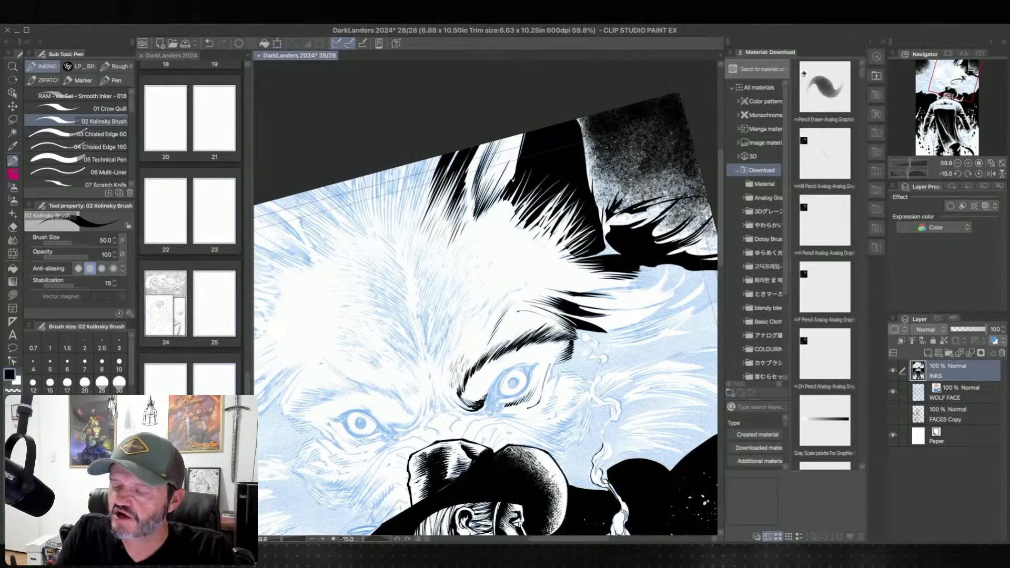
mouse_move(496, 145)
mouse_down()
mouse_move(486, 166)
mouse_move(491, 154)
mouse_up()
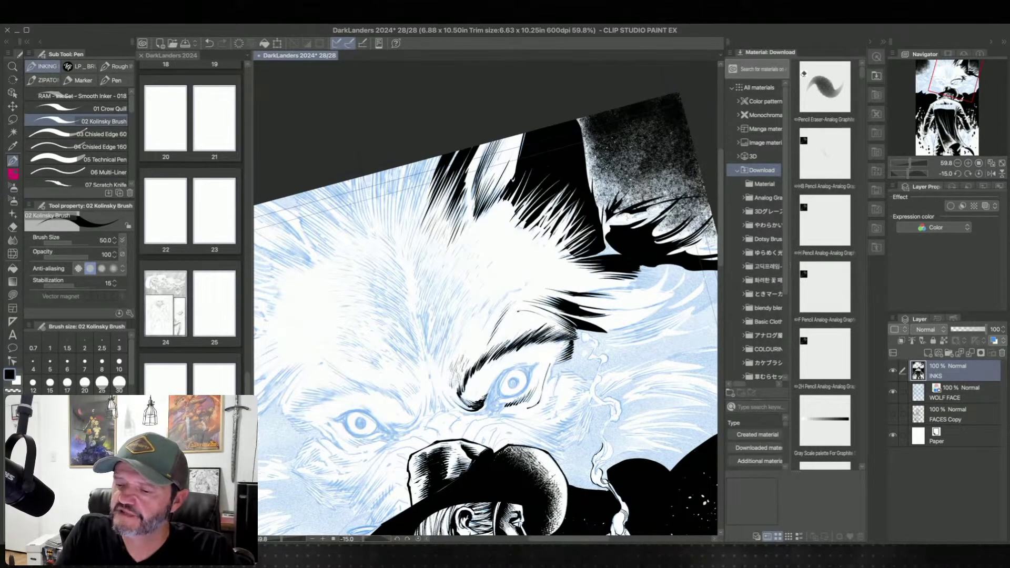
drag(501, 152, 488, 174)
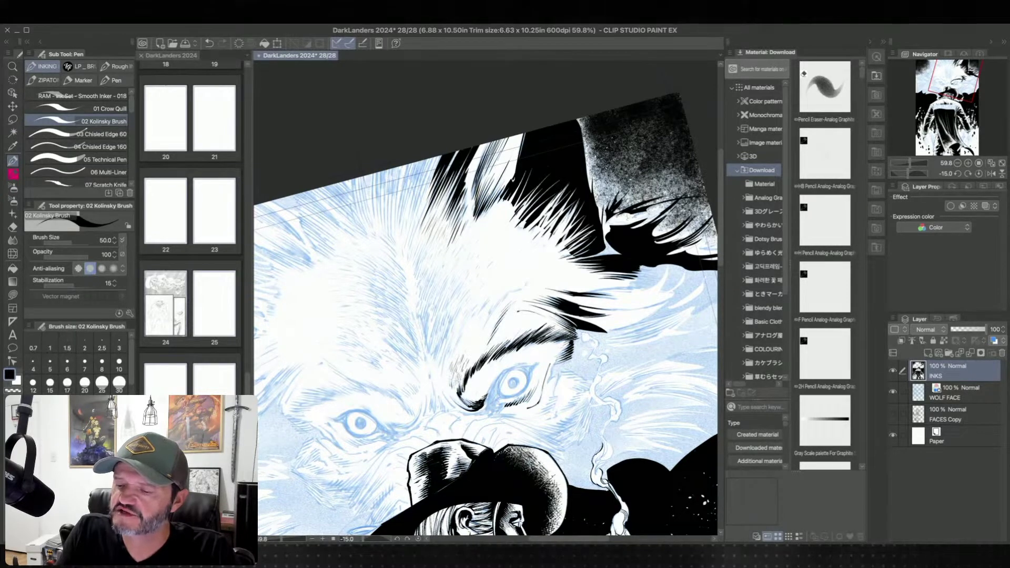
Step: Examine the inked ear and fur tufts against the whole wolf face at several rotations and magnifications
key(asciicircum)
key(asciicircum)
key(asciicircum)
key(asciicircum)
key(asciicircum)
key(asciicircum)
key(asciicircum)
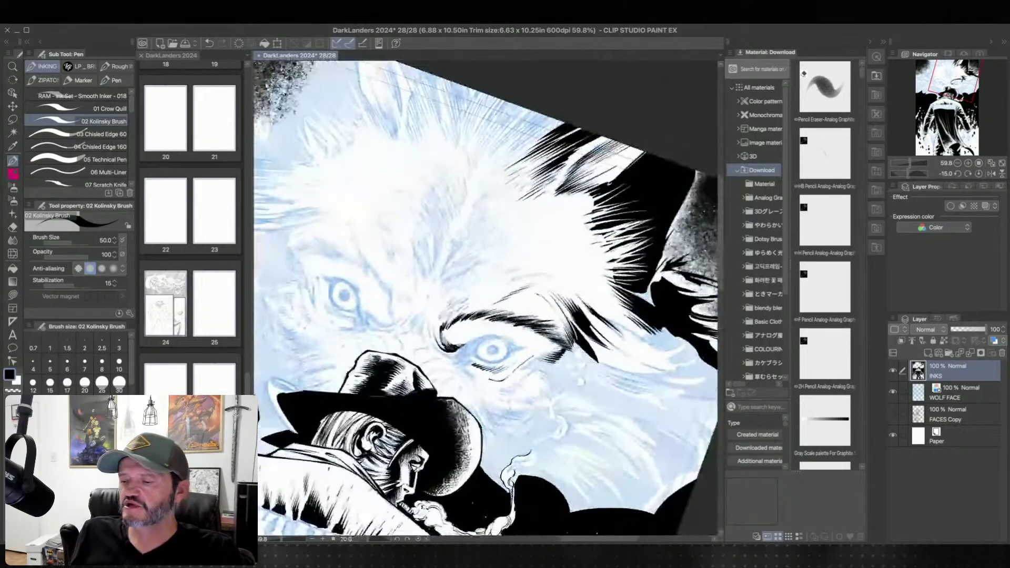
key(minus)
key(minus)
key(minus)
key(minus)
key(minus)
key(minus)
key(minus)
key(minus)
key(asciicircum)
key(asciicircum)
key(asciicircum)
key(asciicircum)
key(asciicircum)
key(asciicircum)
key(asciicircum)
key(asciicircum)
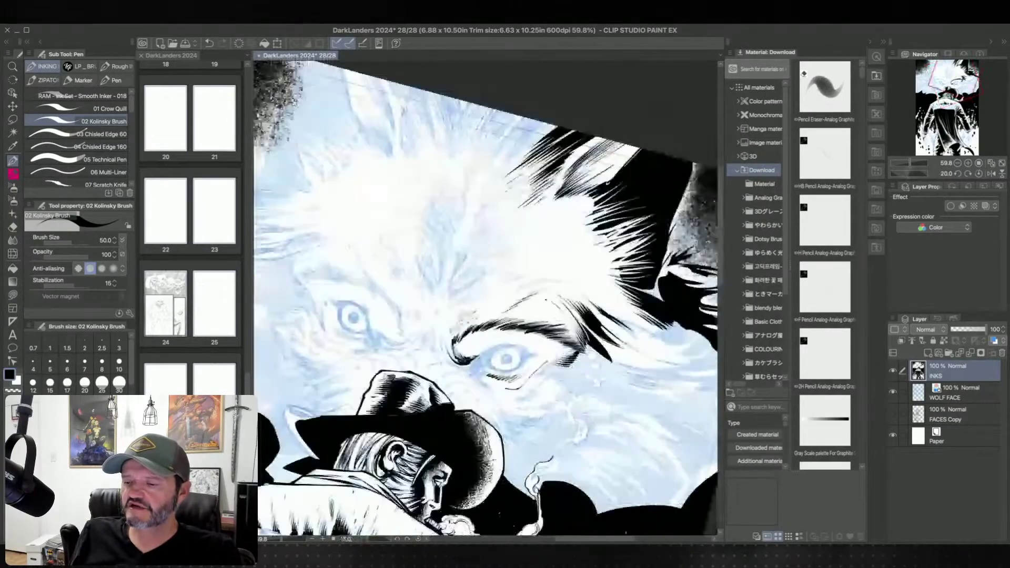
key(minus)
key(minus)
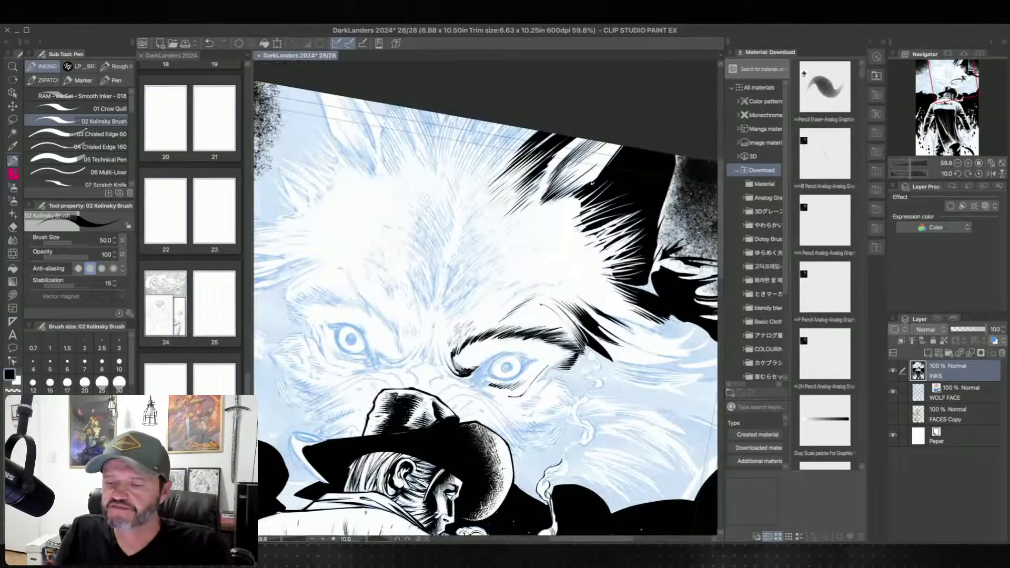
scroll(565, 241, up, 2)
drag(541, 221, 549, 275)
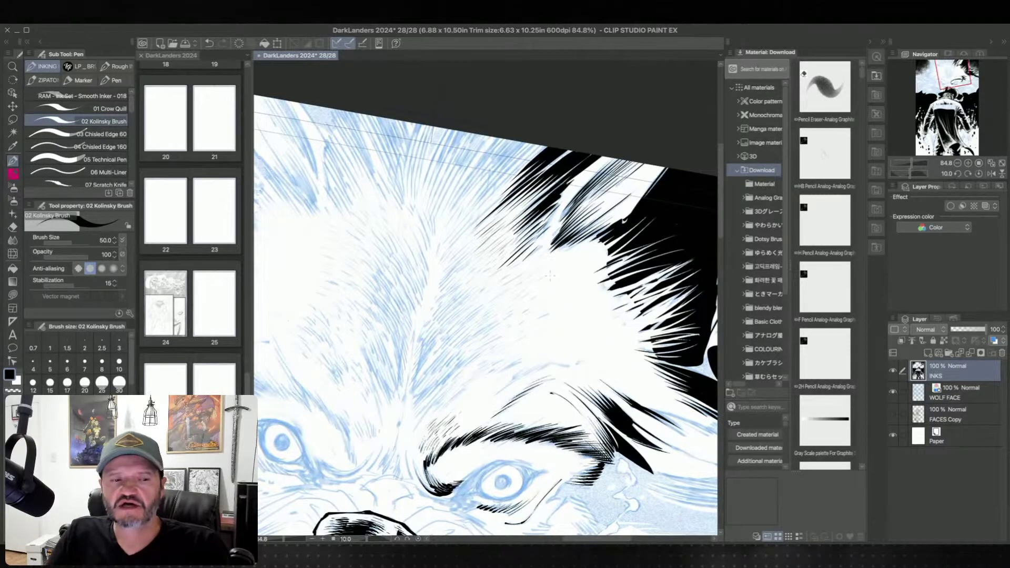
scroll(589, 232, down, 4)
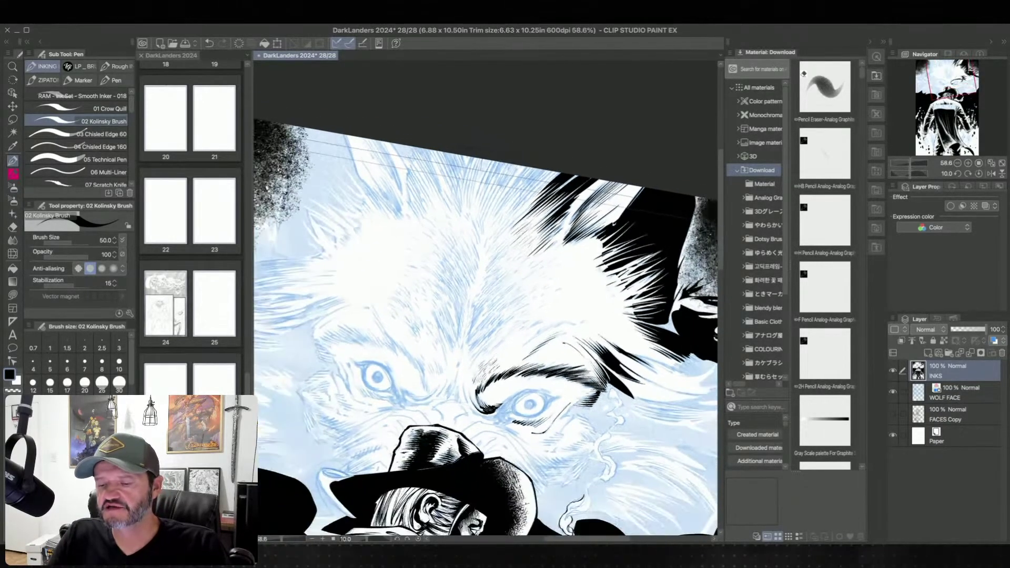
Step: Ink a few short tapering fur strokes on the forehead between the wolf's eyes, following the blue pencils
scroll(451, 288, up, 4)
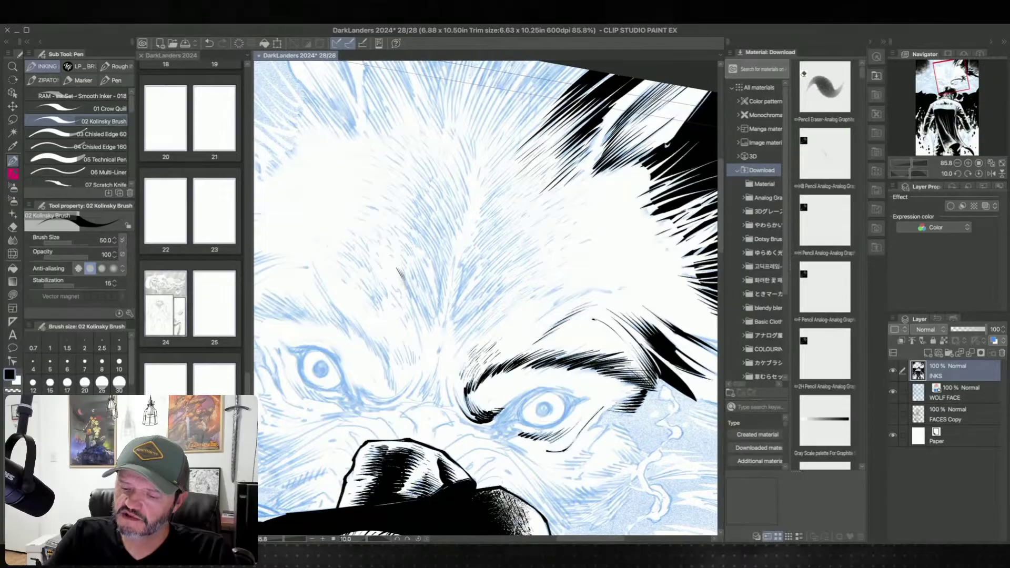
drag(403, 271, 410, 287)
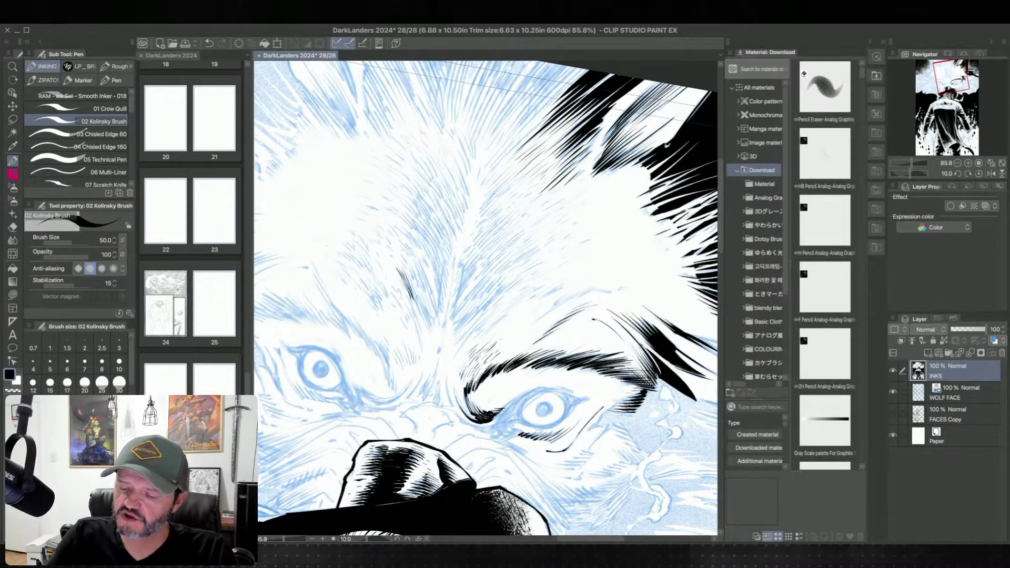
drag(412, 278, 420, 307)
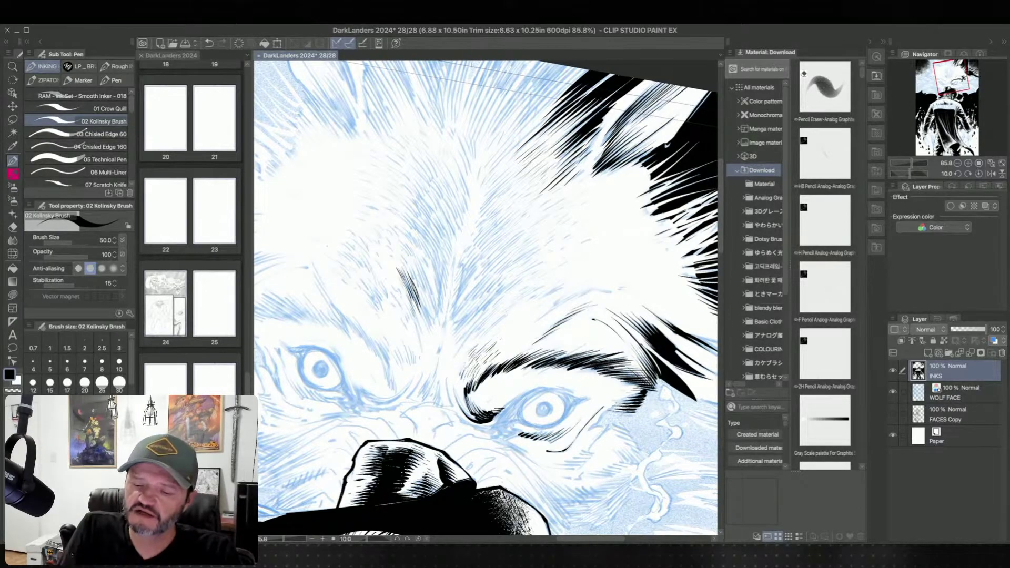
Step: Try four long thin diagonal strokes across the forehead above the uninked eye, and undo them
drag(339, 301, 470, 164)
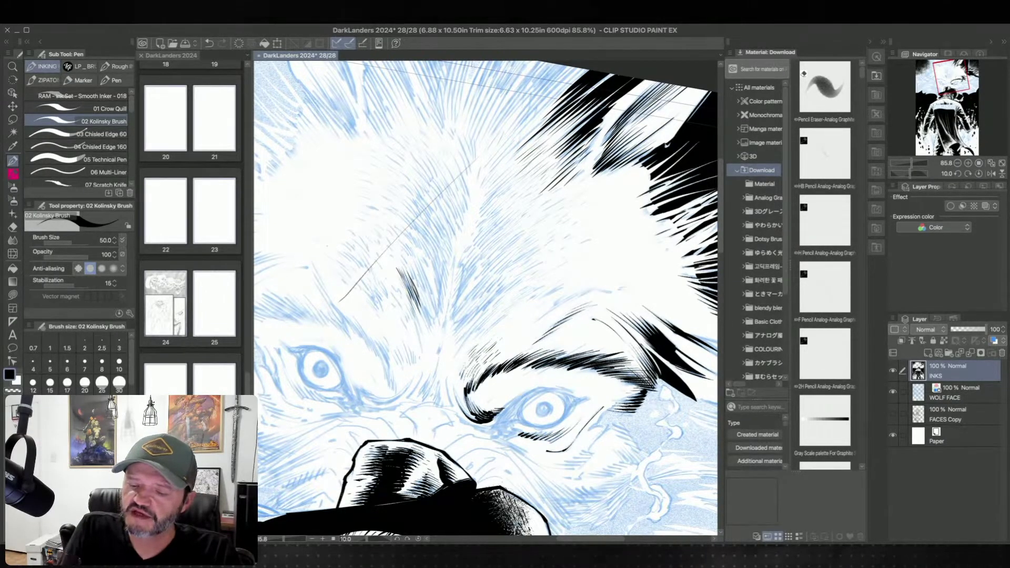
drag(321, 308, 444, 174)
drag(323, 282, 456, 148)
drag(341, 251, 437, 166)
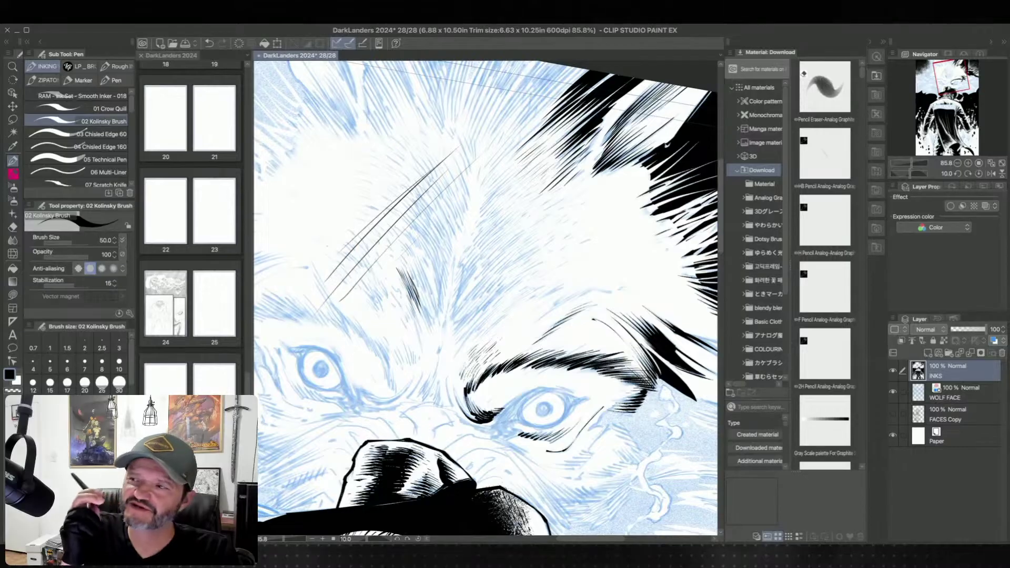
key(ctrl+z)
key(ctrl+z)
key(ctrl+z)
key(ctrl+z)
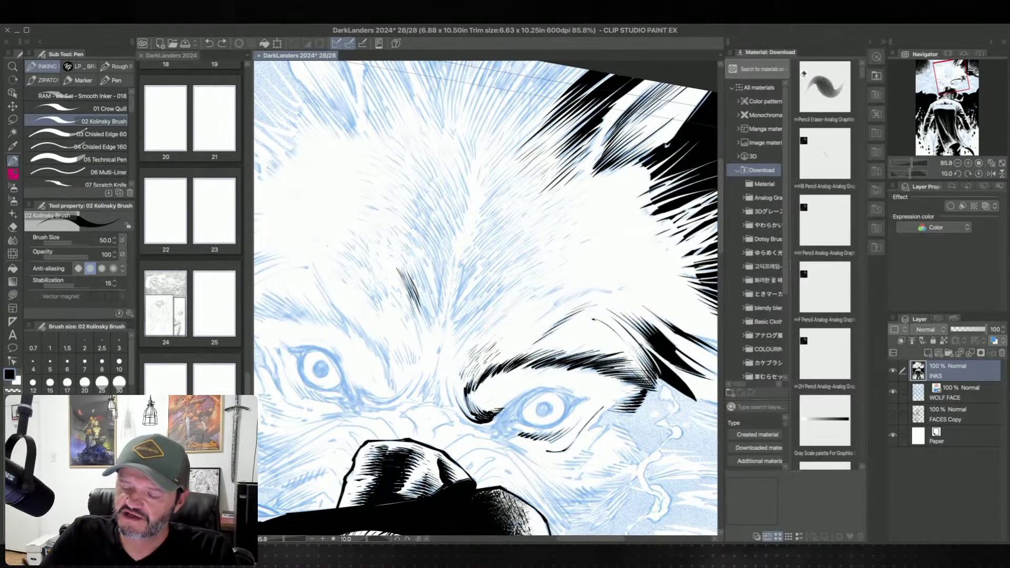
Step: Extend the short fur strokes between the wolf's eyes into a dense patch with overlapping rows of tapering hairs
drag(404, 269, 416, 291)
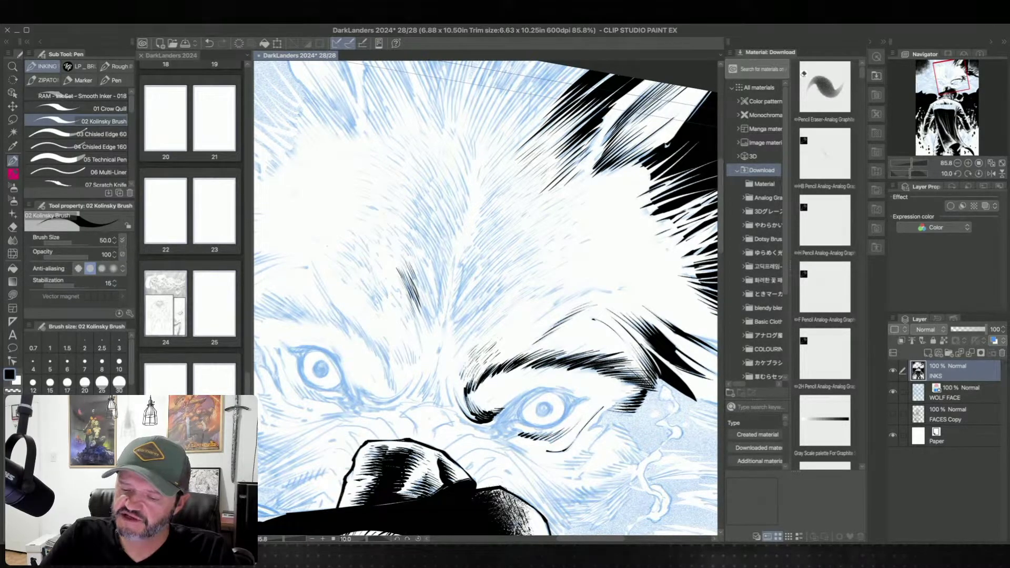
drag(414, 272, 423, 285)
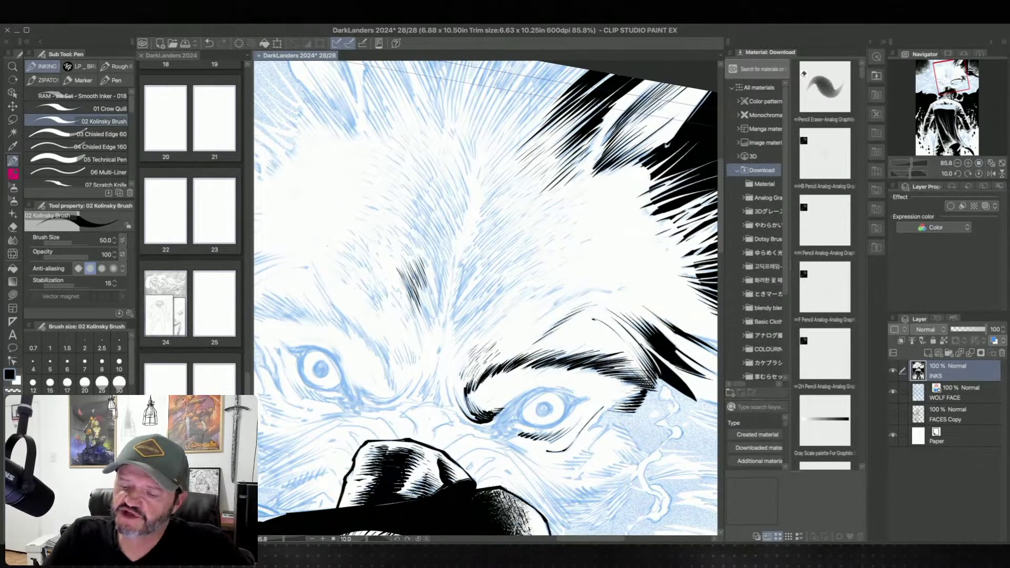
drag(417, 271, 427, 294)
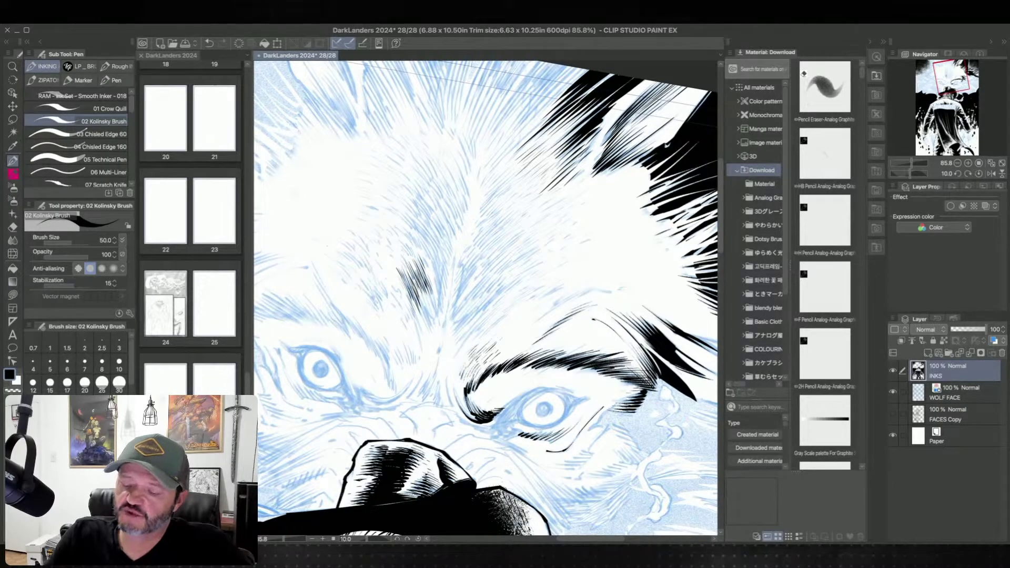
drag(416, 295, 427, 321)
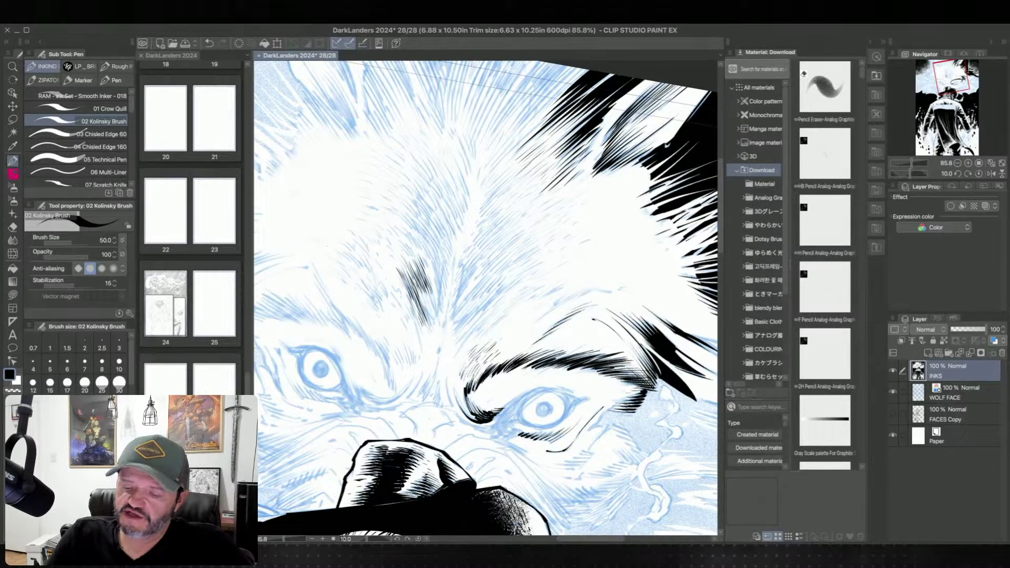
mouse_move(422, 296)
mouse_down()
mouse_move(432, 320)
mouse_move(435, 309)
mouse_up()
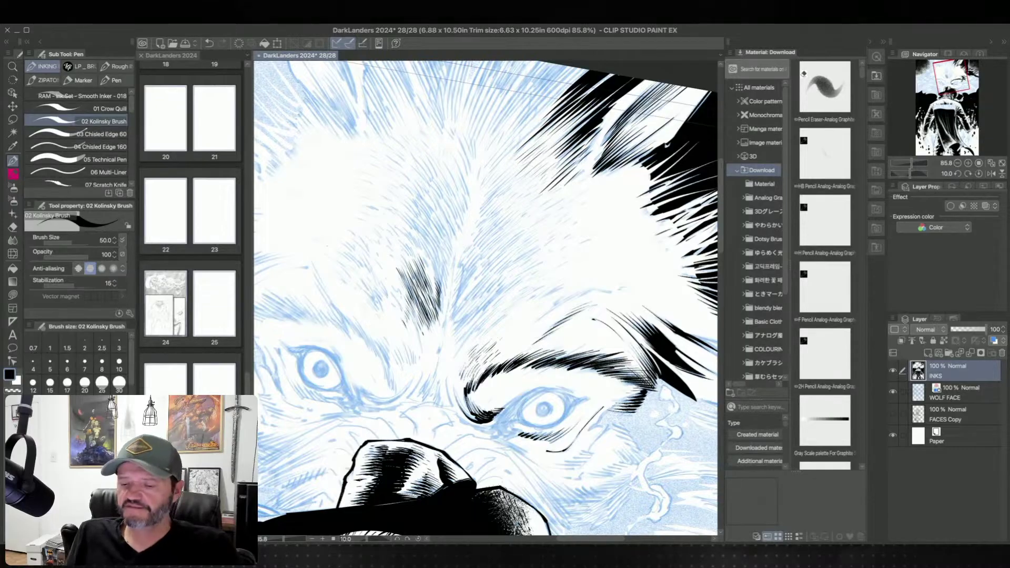
Step: Examine the new forehead fur patch up close and in relation to the whole page
scroll(516, 327, down, 5)
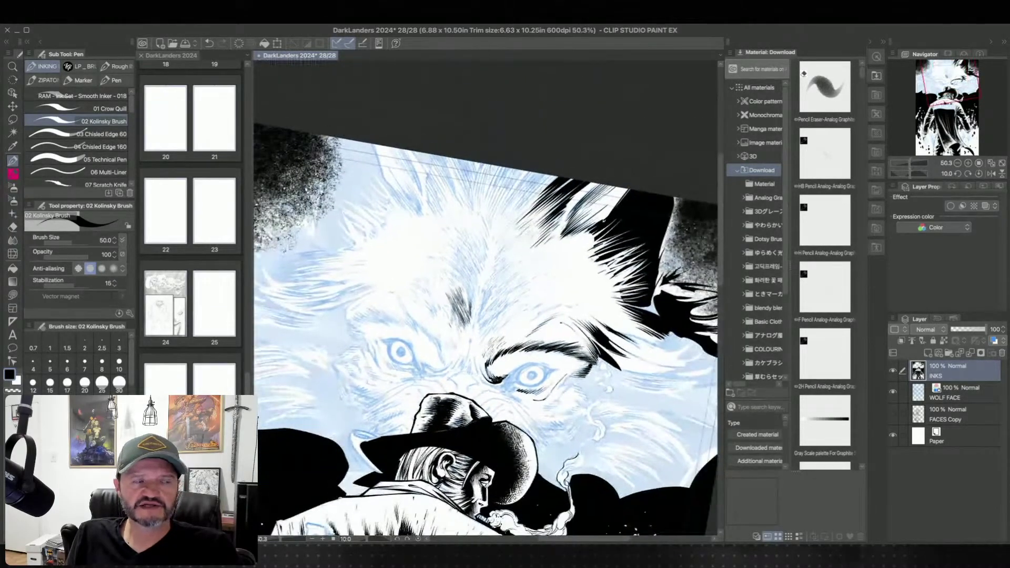
scroll(485, 316, down, 2)
scroll(485, 316, down, 1)
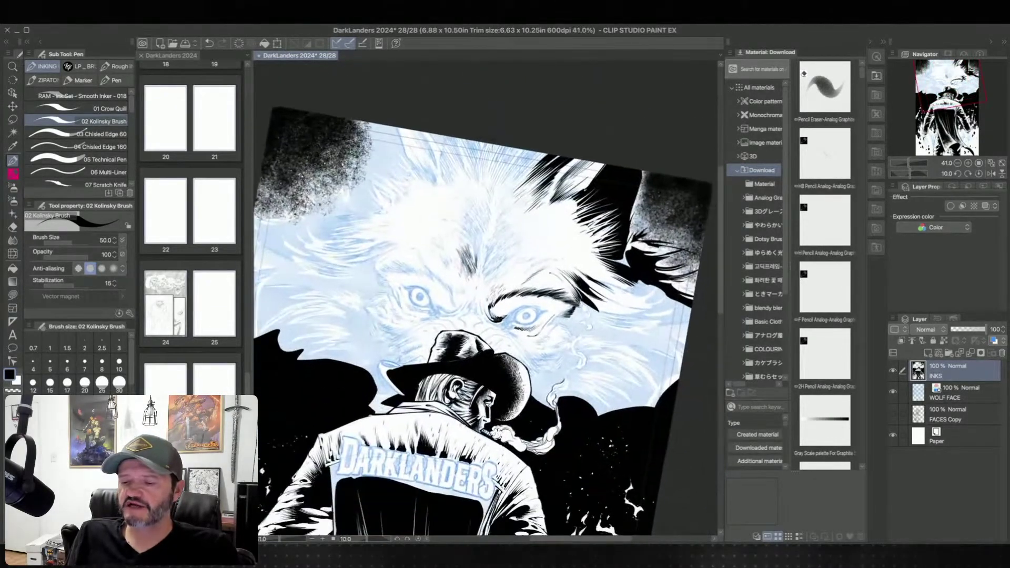
scroll(485, 297, up, 7)
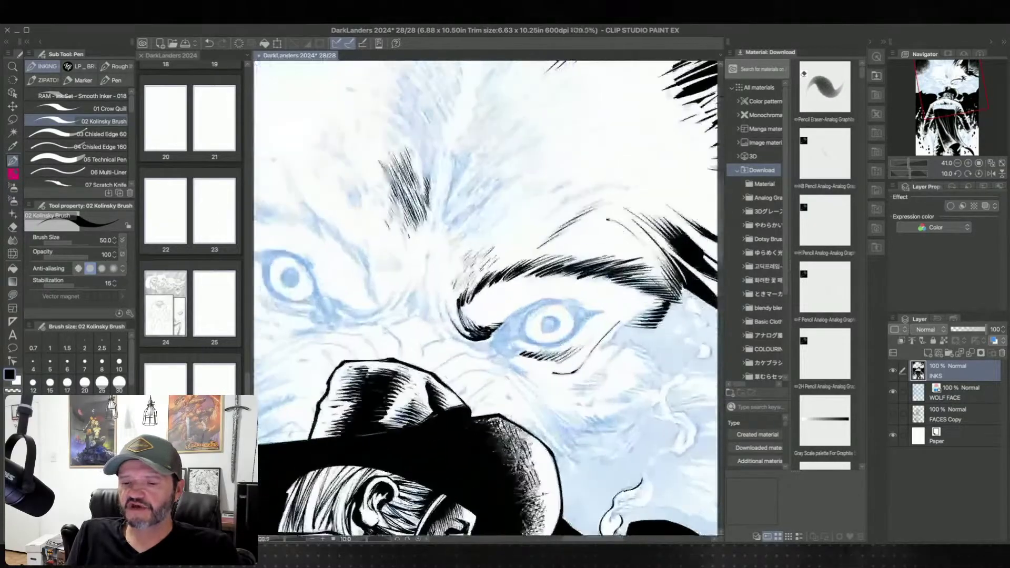
drag(434, 215, 539, 349)
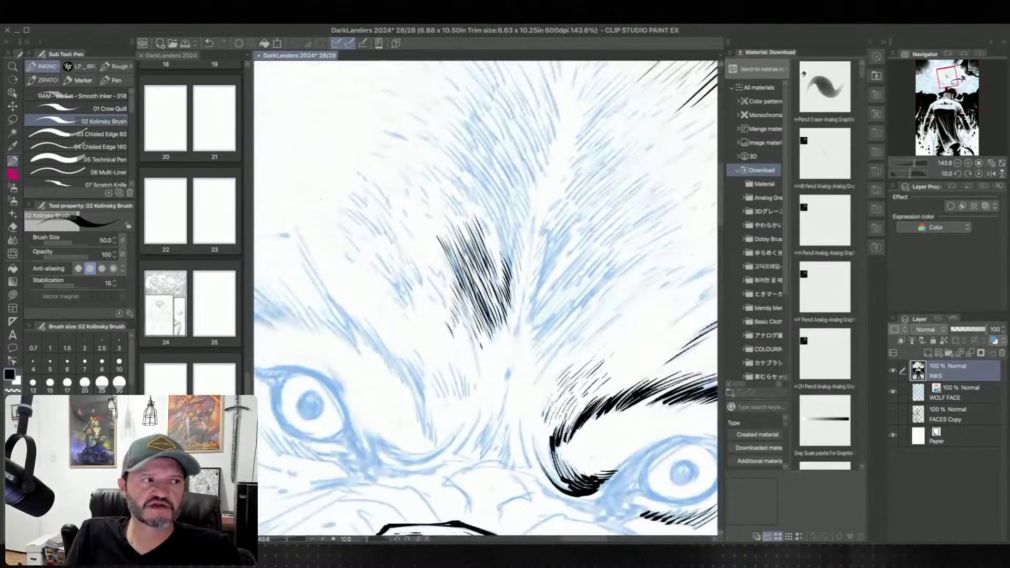
scroll(485, 300, up, 3)
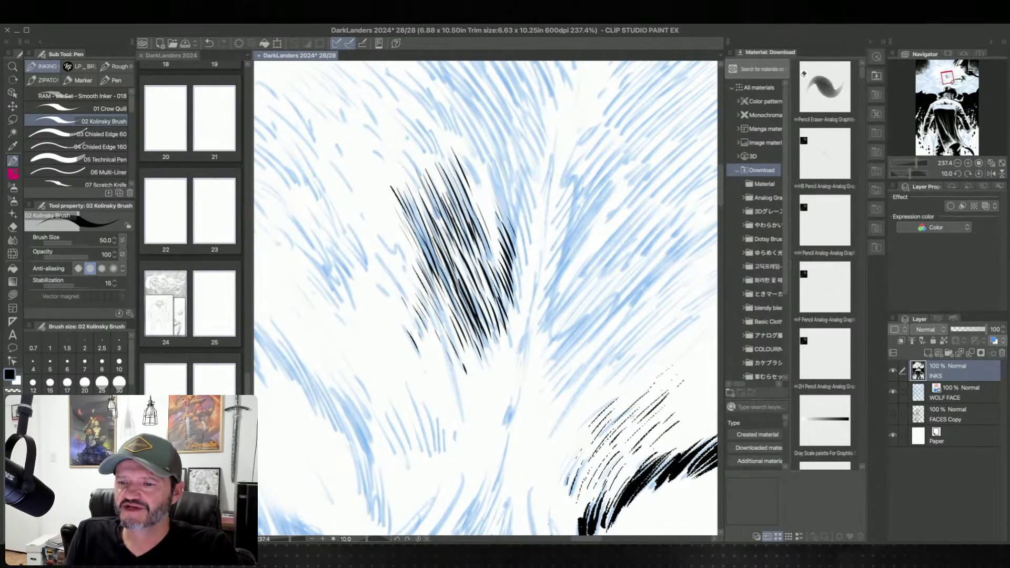
scroll(506, 324, down, 5)
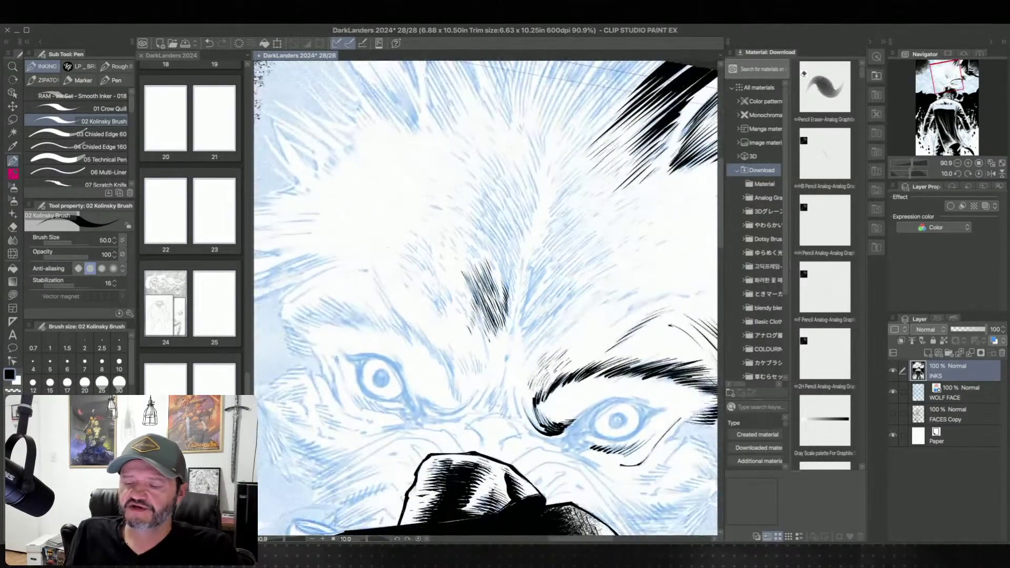
drag(550, 384, 534, 389)
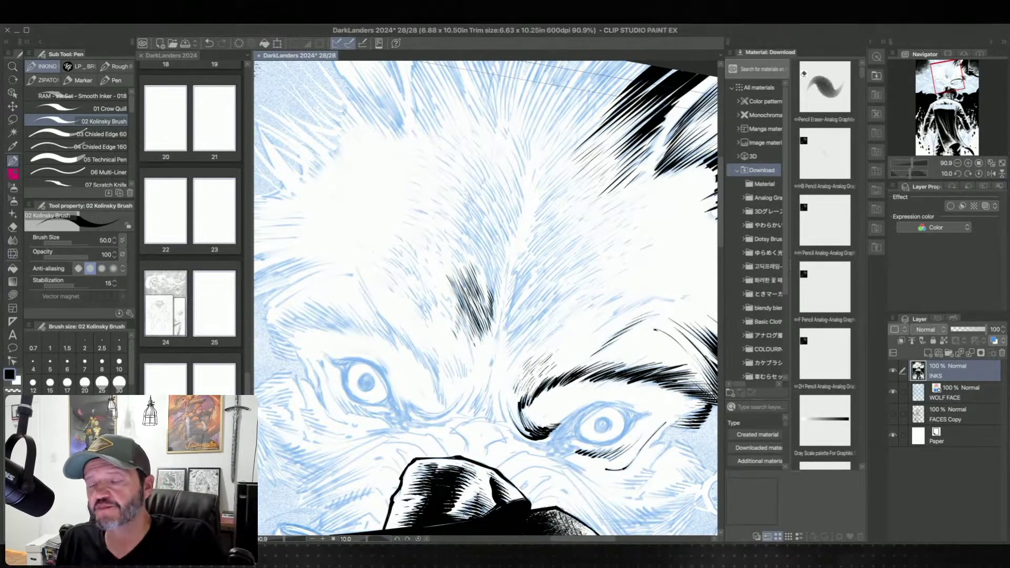
scroll(631, 166, down, 2)
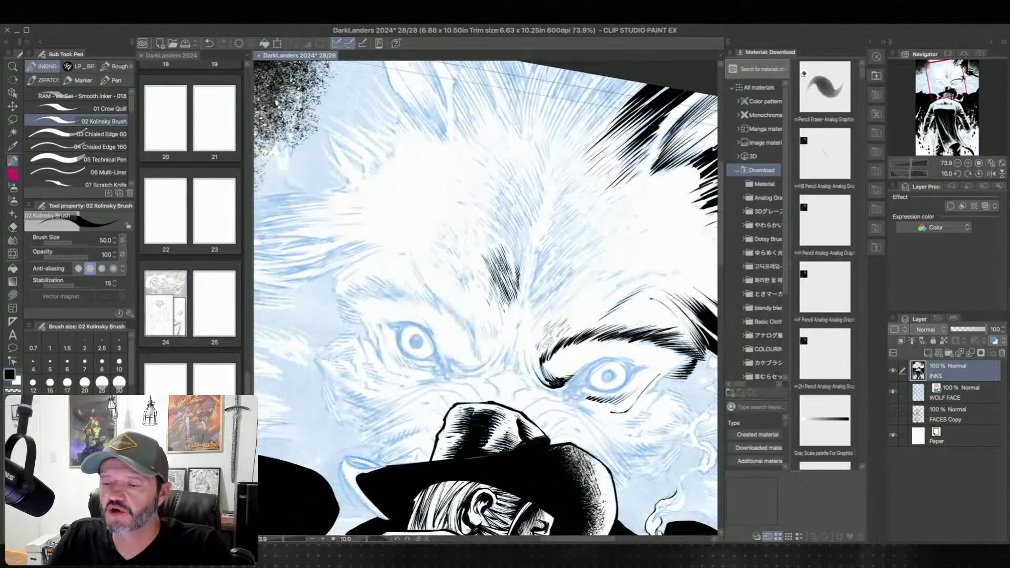
Step: Ink a few long tapering fur strokes beside the dark fur next to the wolf's ear, reaching the page's top edge
key(asciicircum)
key(asciicircum)
key(asciicircum)
key(asciicircum)
key(asciicircum)
key(asciicircum)
key(asciicircum)
key(asciicircum)
key(asciicircum)
key(asciicircum)
key(asciicircum)
key(asciicircum)
key(asciicircum)
key(asciicircum)
key(asciicircum)
key(asciicircum)
key(asciicircum)
key(asciicircum)
key(asciicircum)
key(asciicircum)
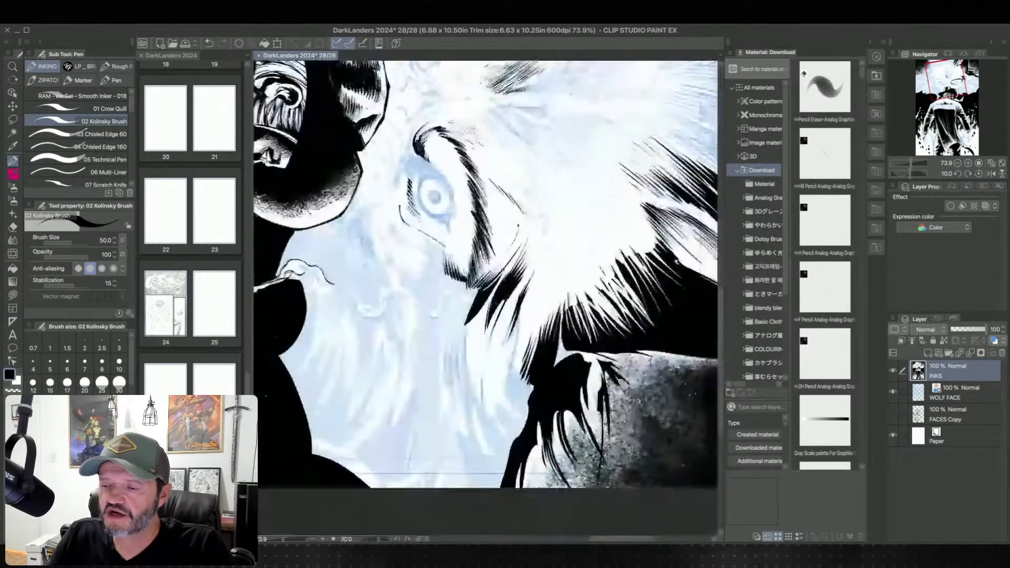
drag(655, 233, 481, 282)
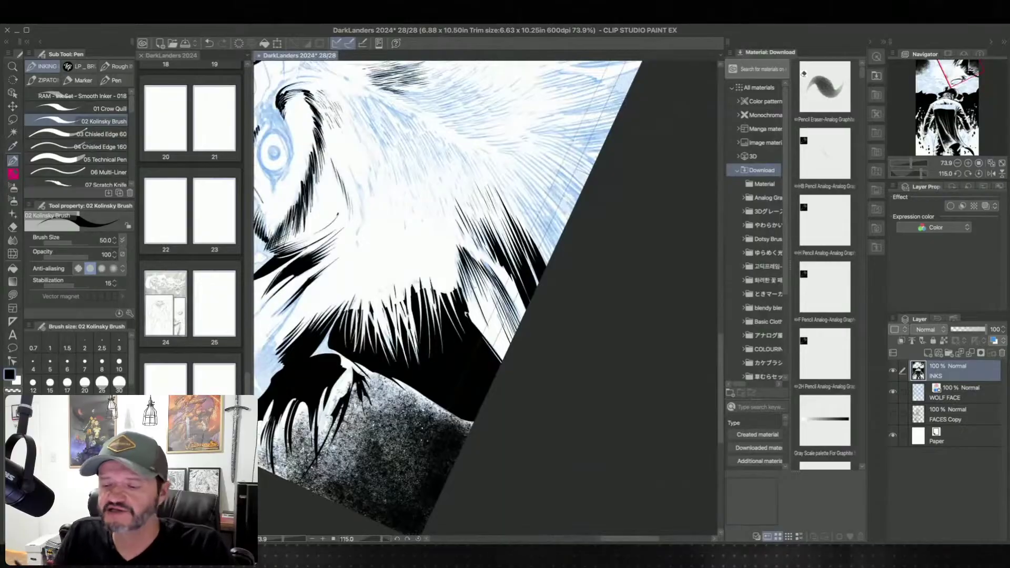
key(asciicircum)
key(asciicircum)
key(asciicircum)
key(asciicircum)
key(asciicircum)
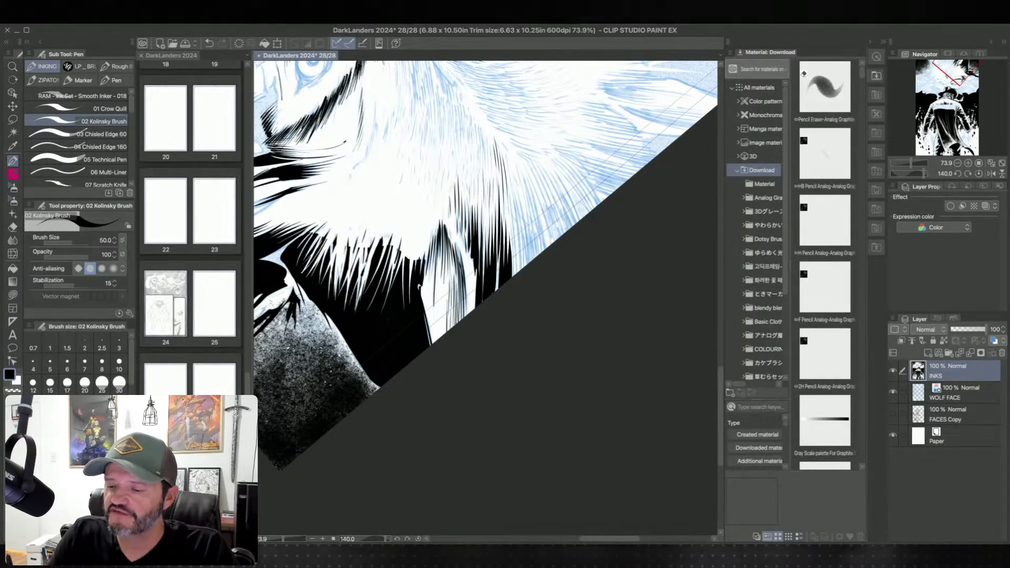
drag(512, 193, 521, 270)
mouse_move(519, 211)
mouse_down()
mouse_move(525, 269)
mouse_move(521, 192)
mouse_up()
mouse_move(532, 249)
mouse_down()
mouse_move(522, 195)
mouse_move(529, 246)
mouse_move(525, 204)
mouse_up()
key(super+z)
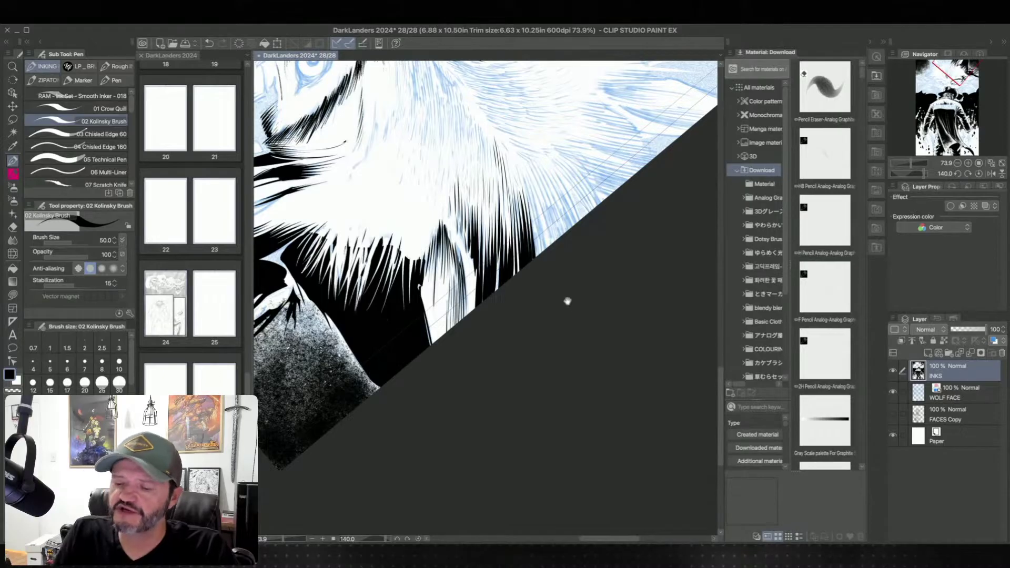
Step: Thicken the dark fur between the ear and the crown with closely spaced tapering strokes, undoing and redrawing the unwanted ones
drag(567, 301, 530, 301)
mouse_move(487, 197)
mouse_down()
mouse_move(483, 174)
mouse_move(494, 176)
mouse_up()
drag(505, 225, 501, 186)
key(ctrl+z)
drag(513, 268, 504, 197)
mouse_move(519, 264)
mouse_down()
mouse_move(504, 187)
mouse_move(515, 197)
mouse_move(506, 259)
mouse_up()
key(asciicircum)
key(super+z)
key(super+z)
mouse_move(516, 180)
mouse_down()
mouse_move(503, 263)
mouse_move(517, 259)
mouse_up()
key(super+z)
drag(519, 202, 517, 259)
drag(520, 179, 521, 256)
drag(522, 194, 525, 256)
drag(523, 179, 525, 257)
mouse_move(526, 180)
mouse_down()
mouse_move(523, 258)
mouse_move(528, 192)
mouse_move(530, 249)
mouse_up()
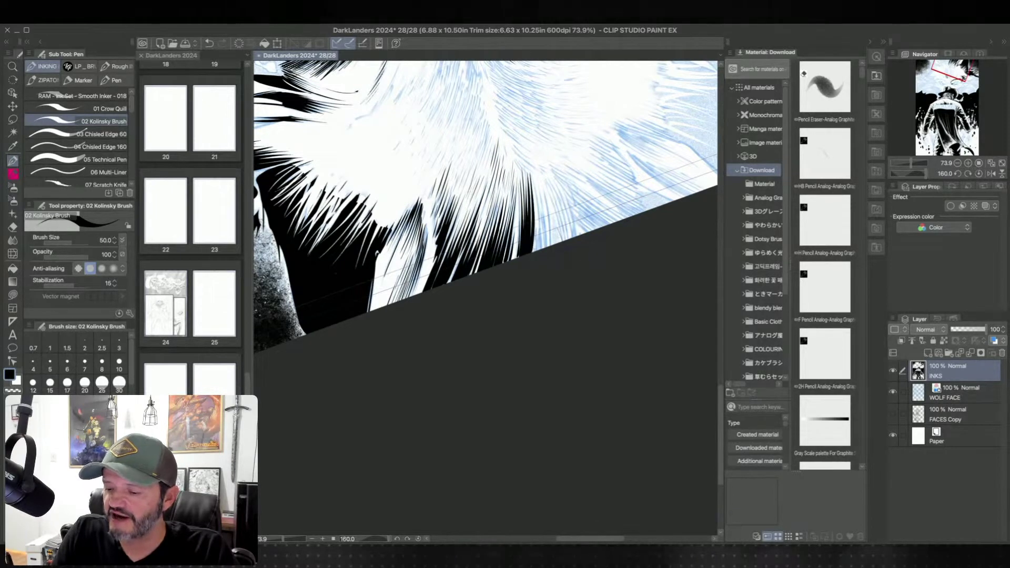
Step: Extend the crown fur toward the middle of the head with another row of long parallel strokes along the page's top edge
drag(537, 180, 531, 252)
drag(536, 174, 539, 250)
key(super+z)
drag(537, 177, 540, 249)
drag(543, 179, 541, 251)
mouse_move(544, 180)
mouse_down()
mouse_move(543, 249)
mouse_move(549, 216)
mouse_up()
drag(372, 225, 477, 432)
drag(529, 412, 518, 134)
drag(434, 230, 463, 218)
key(minus)
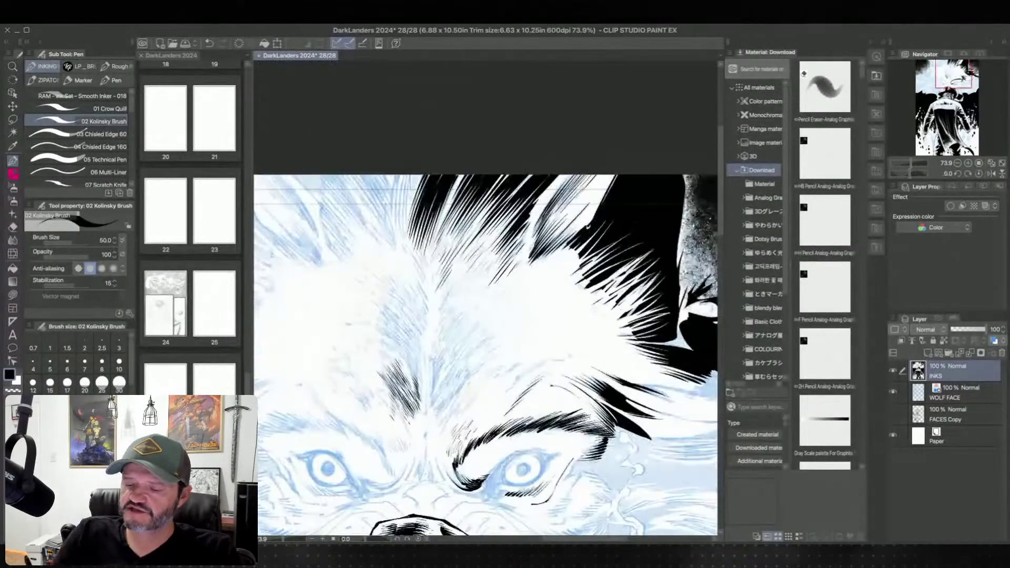
Step: Ink a patch of short overlapping hairs along the upper forehead's centre line, directly below the dark crown fur
key(asciicircum)
drag(414, 259, 420, 279)
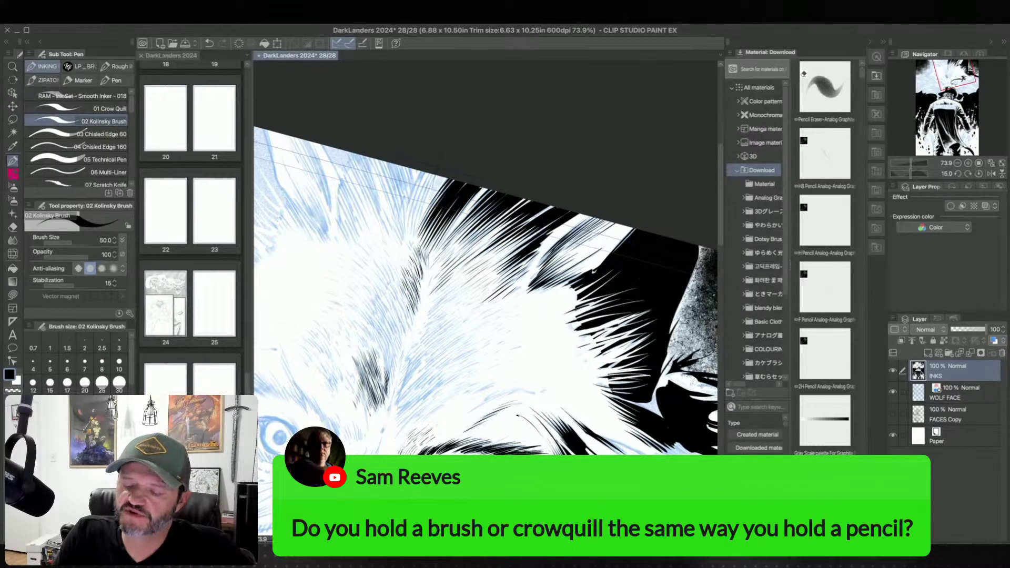
drag(405, 295, 390, 264)
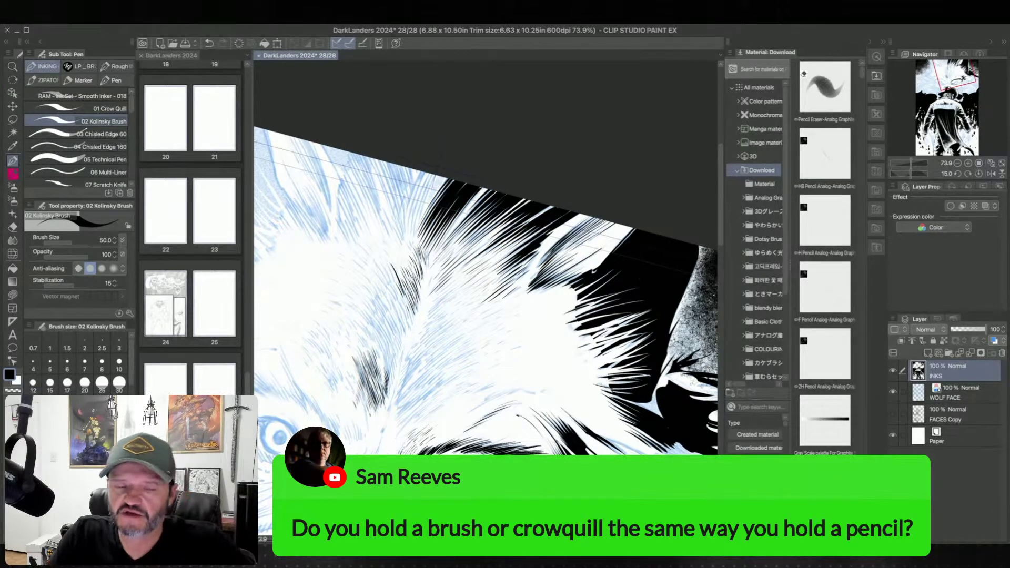
key(super+z)
drag(397, 278, 391, 262)
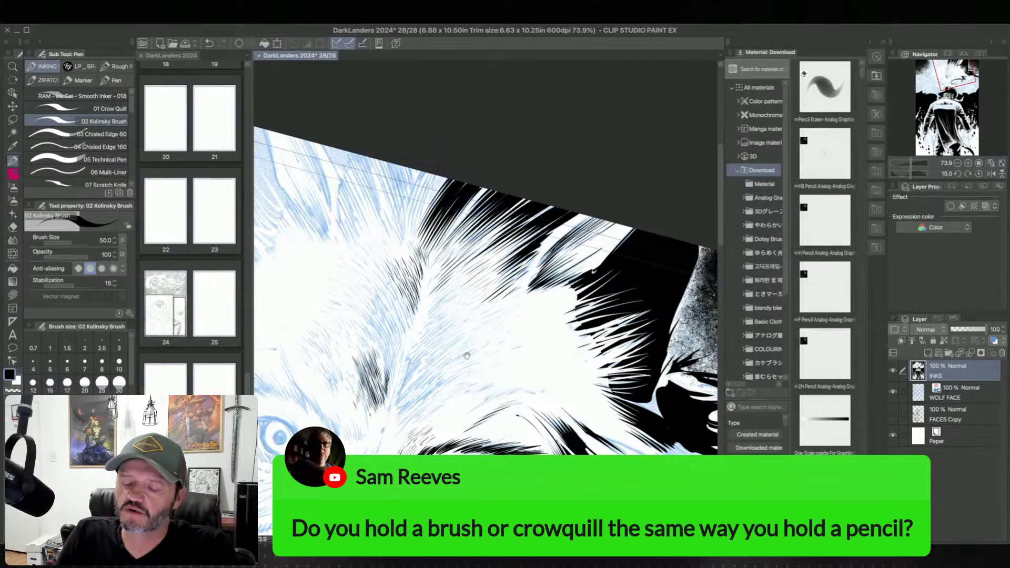
drag(466, 358, 470, 319)
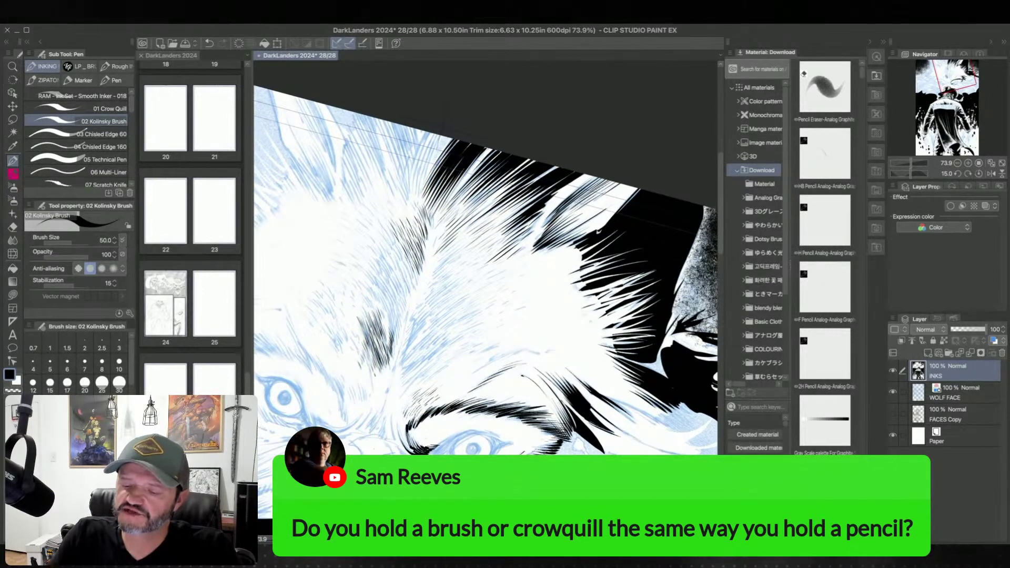
mouse_move(413, 277)
mouse_down()
mouse_move(404, 261)
mouse_move(413, 267)
mouse_up()
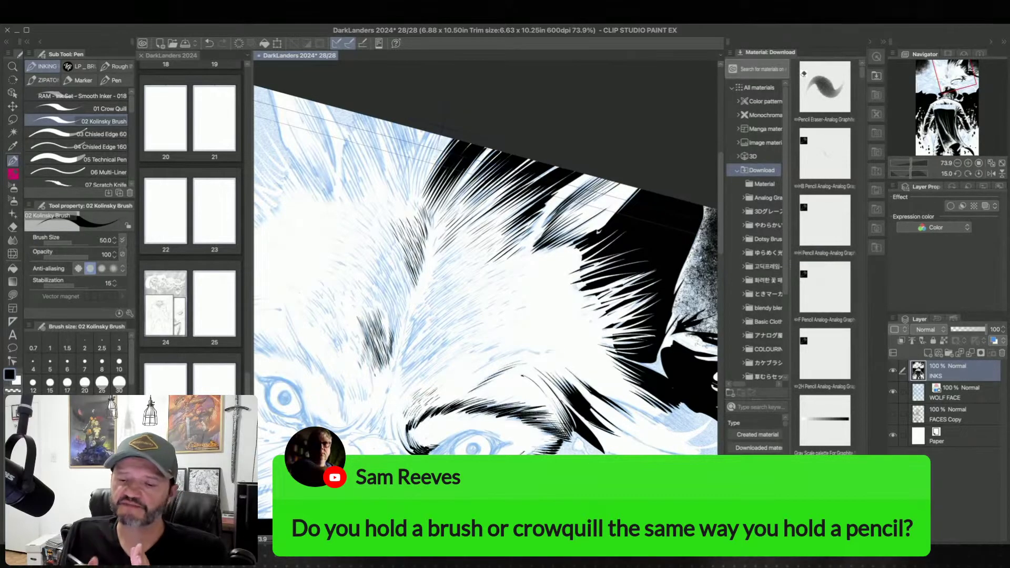
Step: Widen the dark crown fur past the head's centre line with curved tapering strokes to the page edge, and save the page
drag(393, 250, 477, 317)
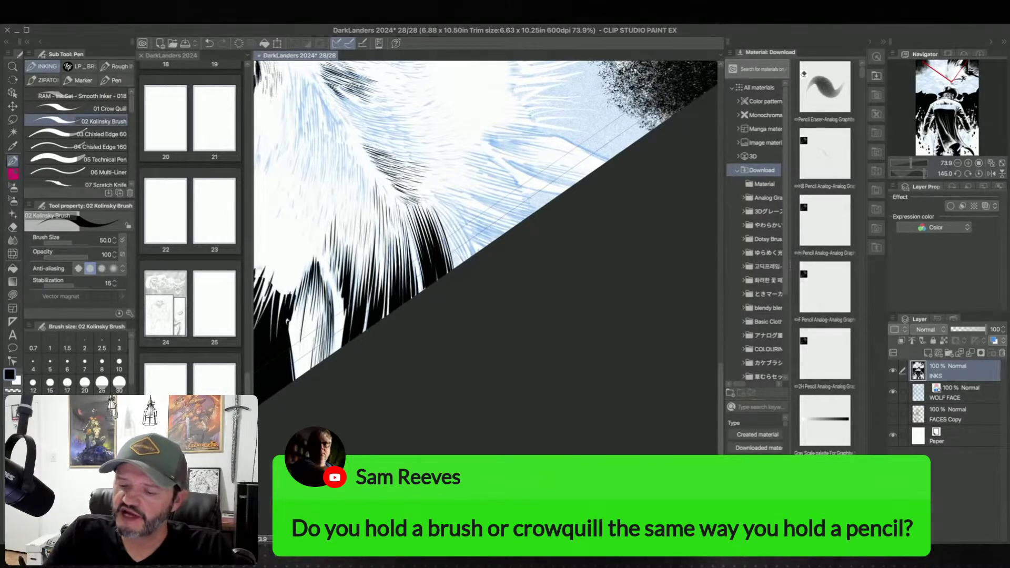
drag(448, 231, 459, 266)
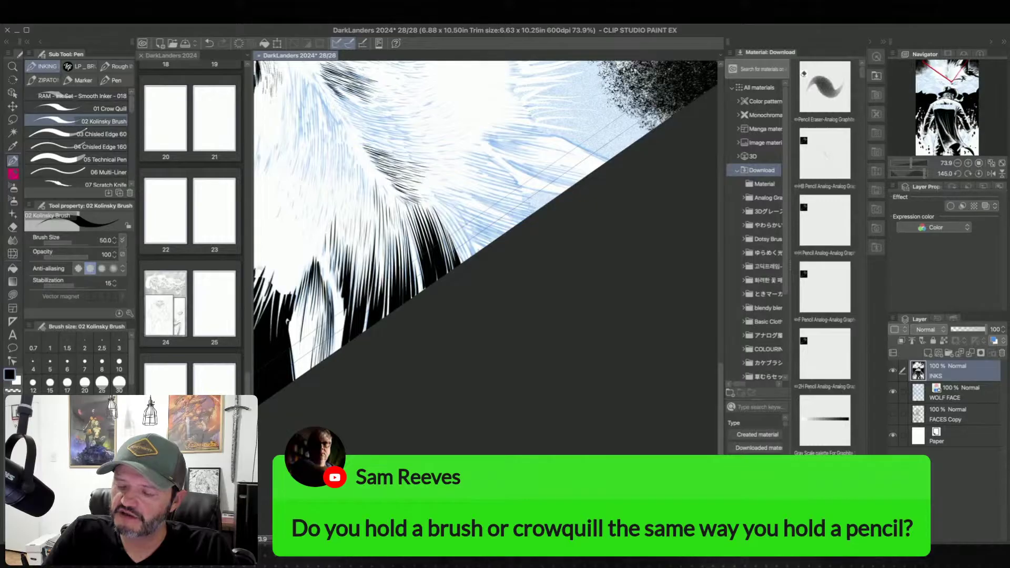
key(asciicircum)
drag(444, 209, 455, 268)
mouse_move(447, 207)
mouse_down()
mouse_move(460, 264)
mouse_move(461, 241)
mouse_move(465, 263)
mouse_move(475, 260)
mouse_up()
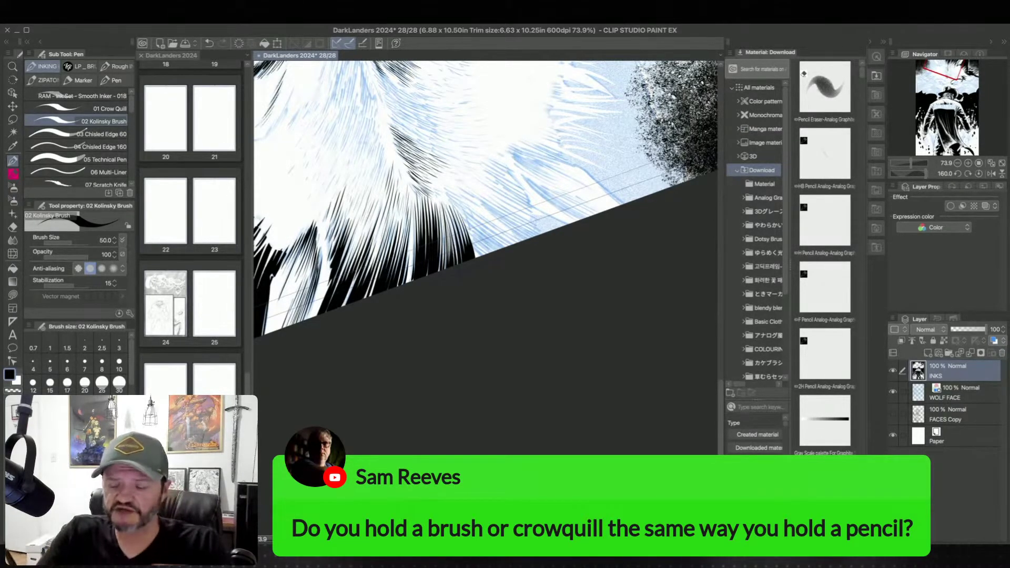
key(super+s)
drag(475, 257, 441, 267)
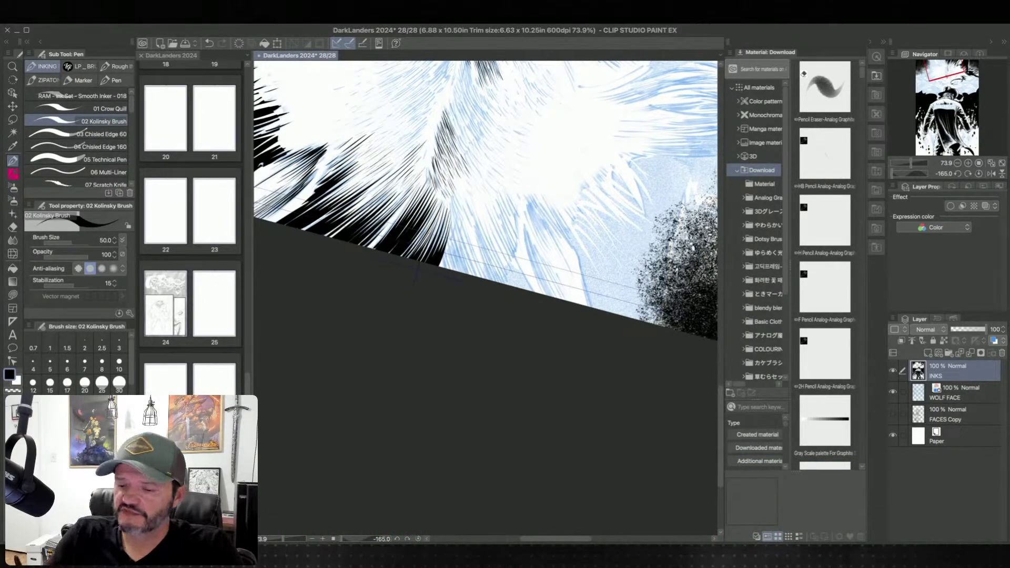
Step: Examine the inked crown and forehead fur from several canvas angles and in relation to the wolf's eyes
key(minus)
key(minus)
key(minus)
key(minus)
key(minus)
key(minus)
key(minus)
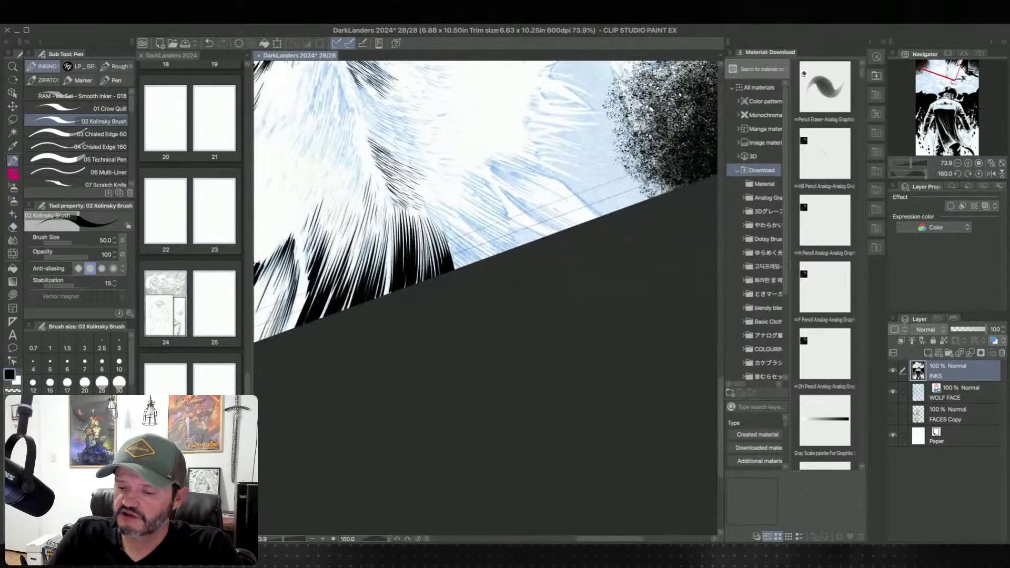
key(asciicircum)
key(asciicircum)
key(asciicircum)
key(asciicircum)
key(asciicircum)
key(asciicircum)
key(asciicircum)
key(asciicircum)
key(asciicircum)
key(asciicircum)
key(asciicircum)
key(asciicircum)
key(asciicircum)
key(asciicircum)
key(asciicircum)
key(asciicircum)
key(asciicircum)
key(asciicircum)
key(asciicircum)
key(asciicircum)
key(asciicircum)
key(asciicircum)
key(asciicircum)
key(asciicircum)
key(asciicircum)
key(asciicircum)
key(asciicircum)
key(asciicircum)
key(asciicircum)
key(asciicircum)
key(asciicircum)
key(asciicircum)
key(asciicircum)
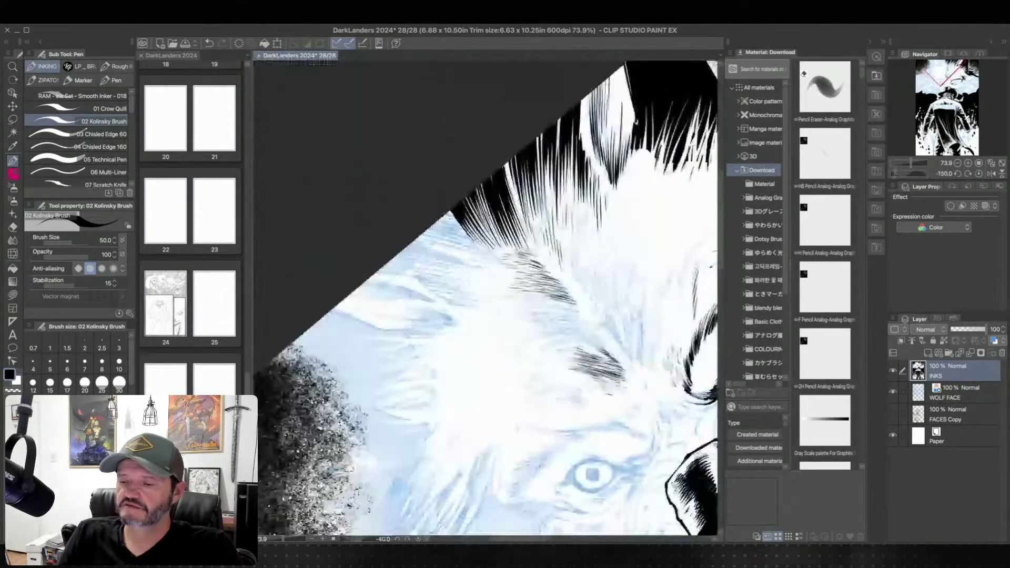
key(asciicircum)
key(asciicircum)
key(asciicircum)
key(asciicircum)
key(asciicircum)
scroll(485, 298, down, 4)
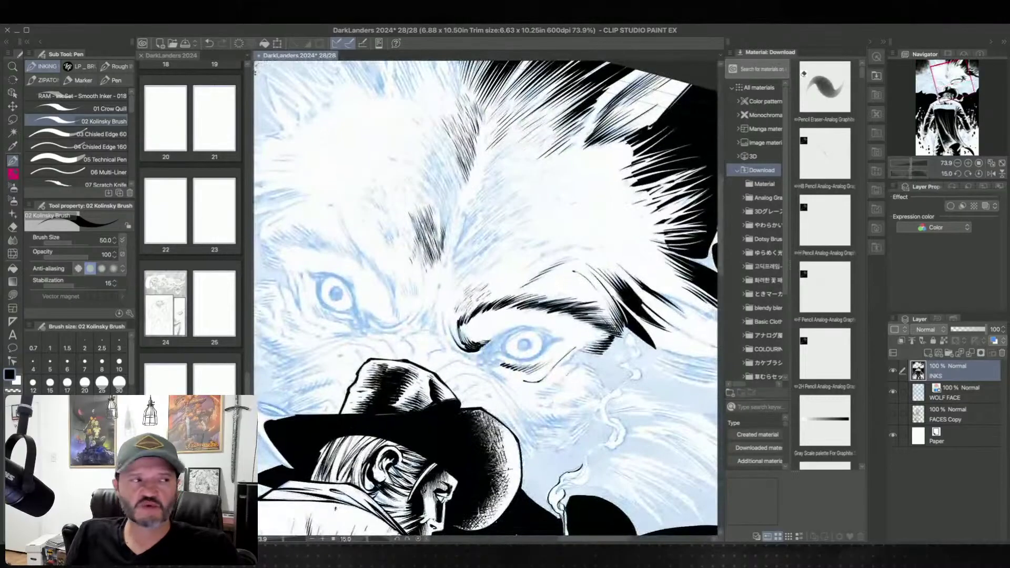
key(minus)
key(minus)
key(minus)
key(minus)
key(minus)
key(minus)
key(minus)
key(asciicircum)
key(asciicircum)
key(asciicircum)
key(asciicircum)
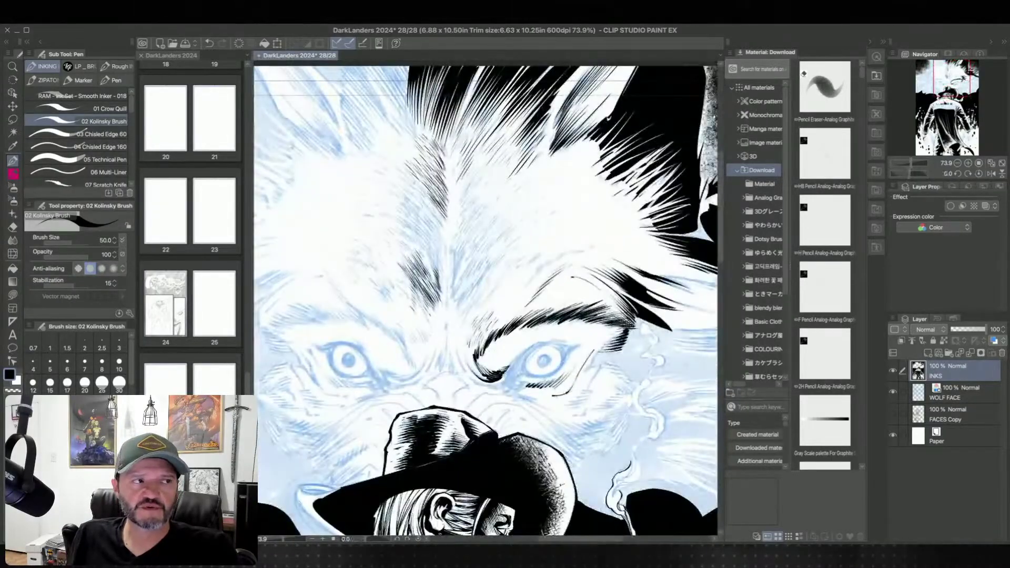
Step: Ink short tapering hairs on the inked eye's side of the upper forehead's centre line, undoing the unwanted strokes
drag(501, 194, 501, 215)
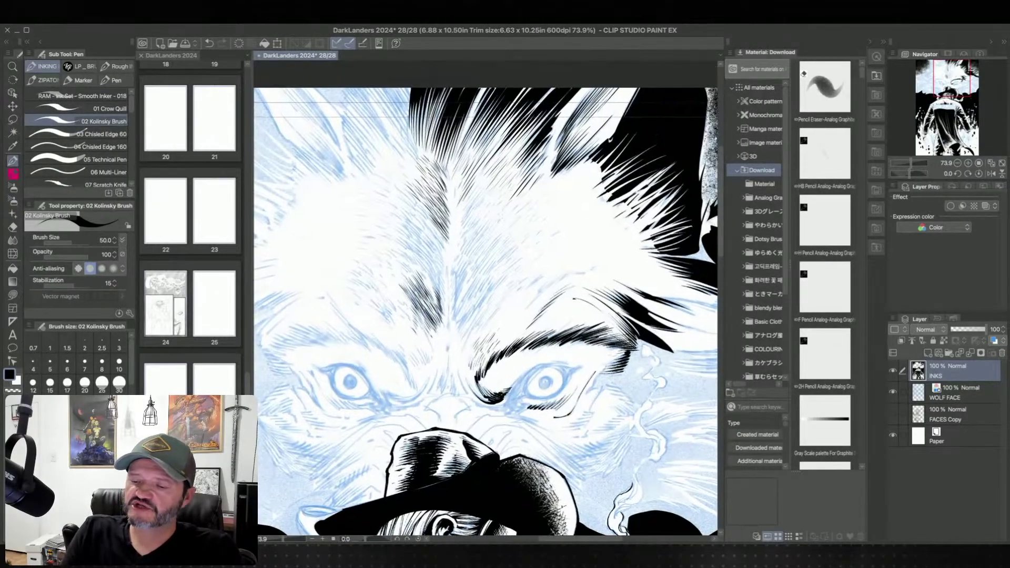
mouse_move(499, 265)
mouse_down()
mouse_move(488, 201)
mouse_move(495, 212)
mouse_up()
key(super+z)
key(ctrl+z)
drag(511, 311, 531, 267)
mouse_move(459, 208)
mouse_down()
mouse_move(454, 189)
mouse_move(471, 173)
mouse_up()
drag(478, 210, 477, 186)
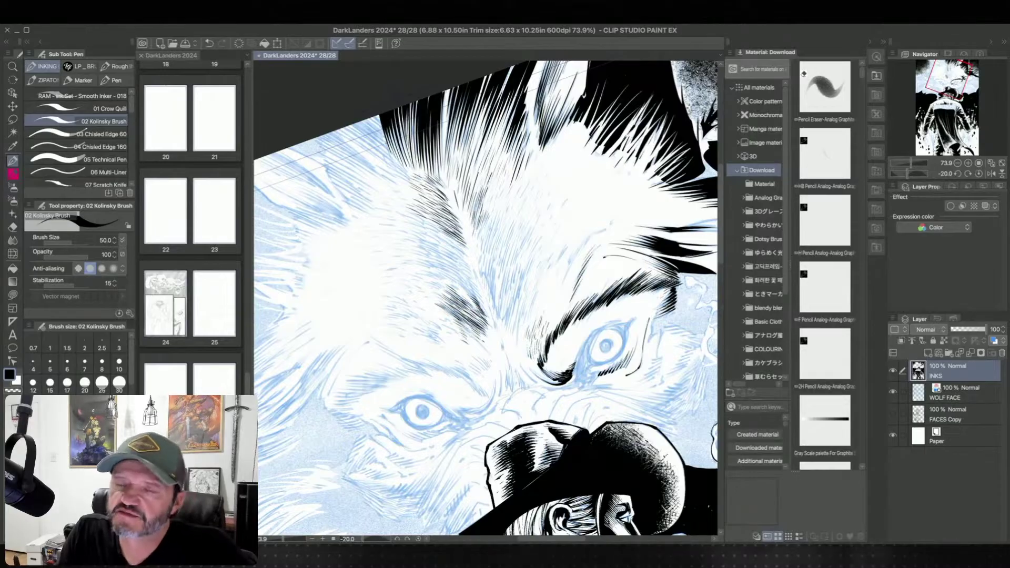
key(ctrl+z)
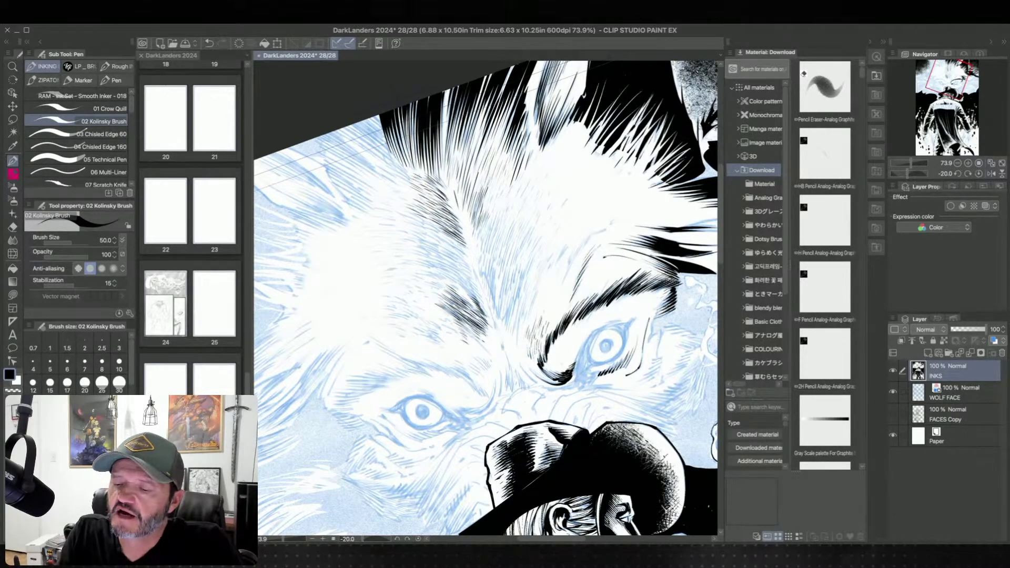
key(ctrl+z)
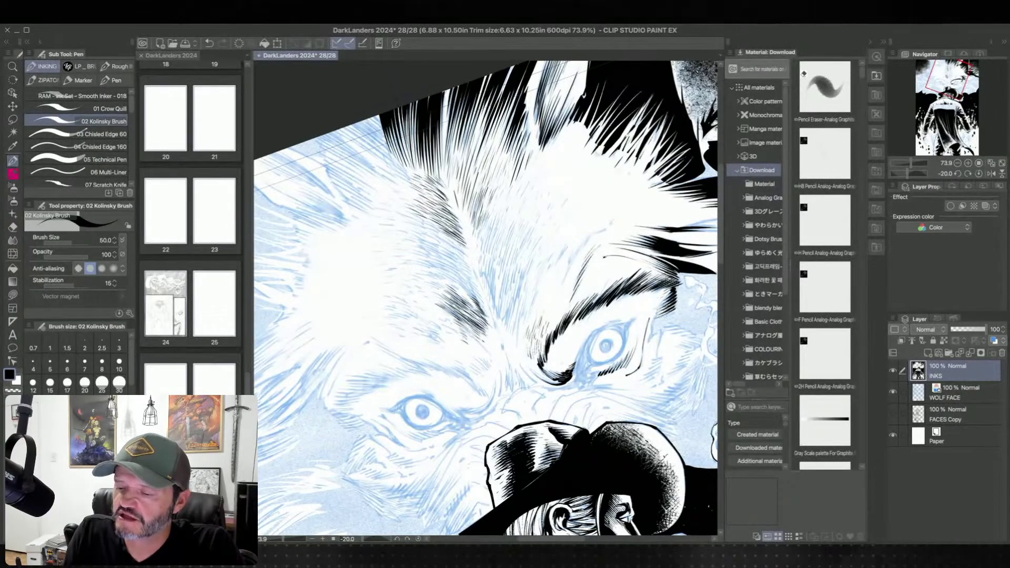
Step: Undo the last ink stroke on the wolf's face on the INKS layer
key(ctrl+z)
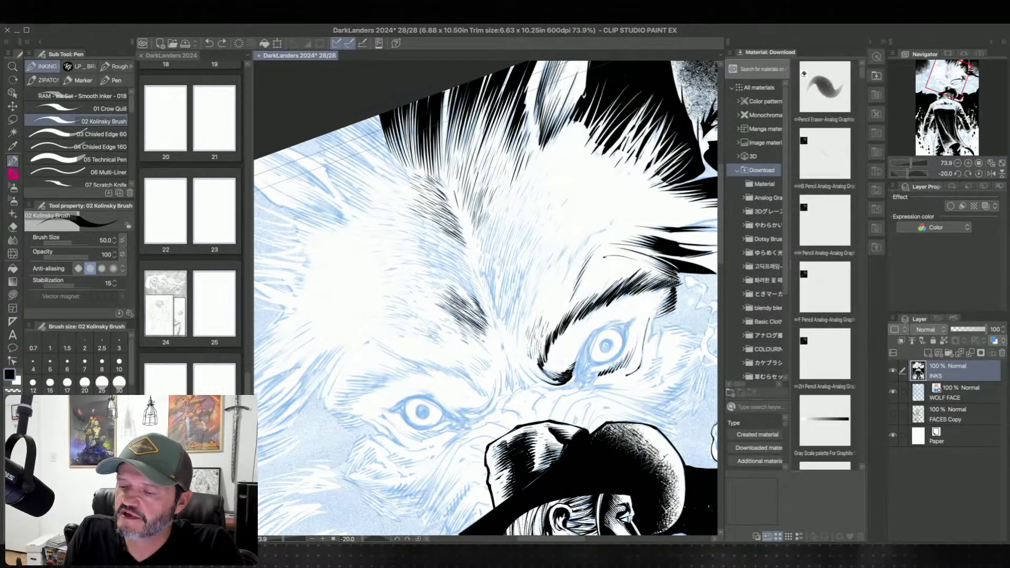
key(ctrl+y)
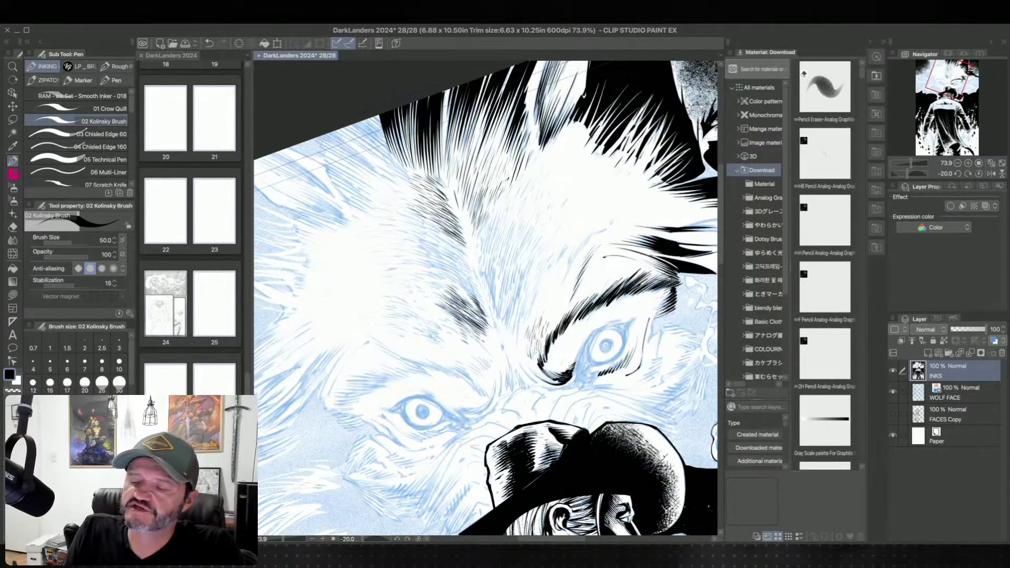
key(ctrl+z)
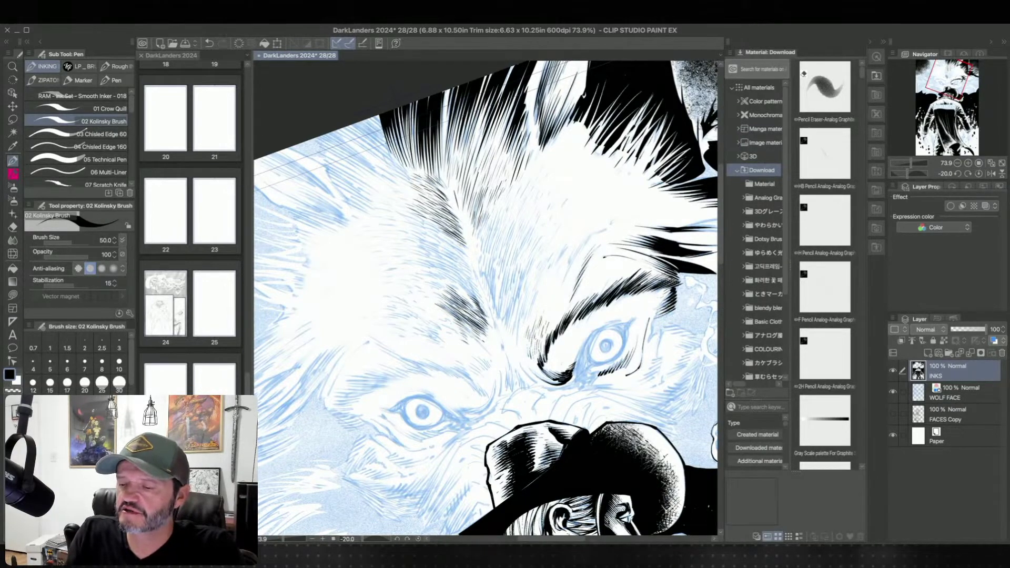
drag(510, 319, 501, 296)
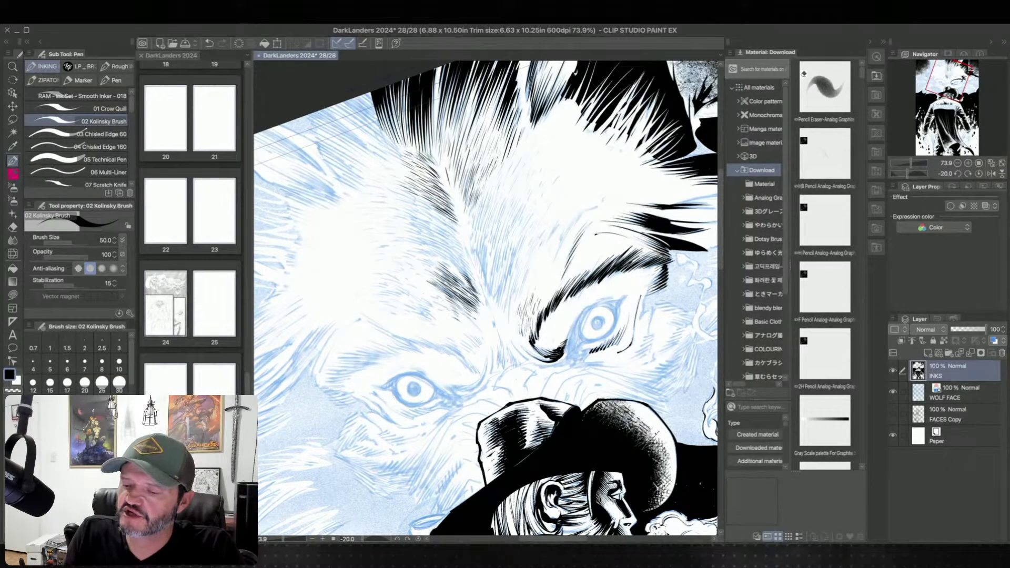
Step: Hide the INKS layer and turn off the layer color of the WOLF FACE layer to show the original gray pencils
drag(619, 421, 565, 223)
scroll(548, 288, down, 3)
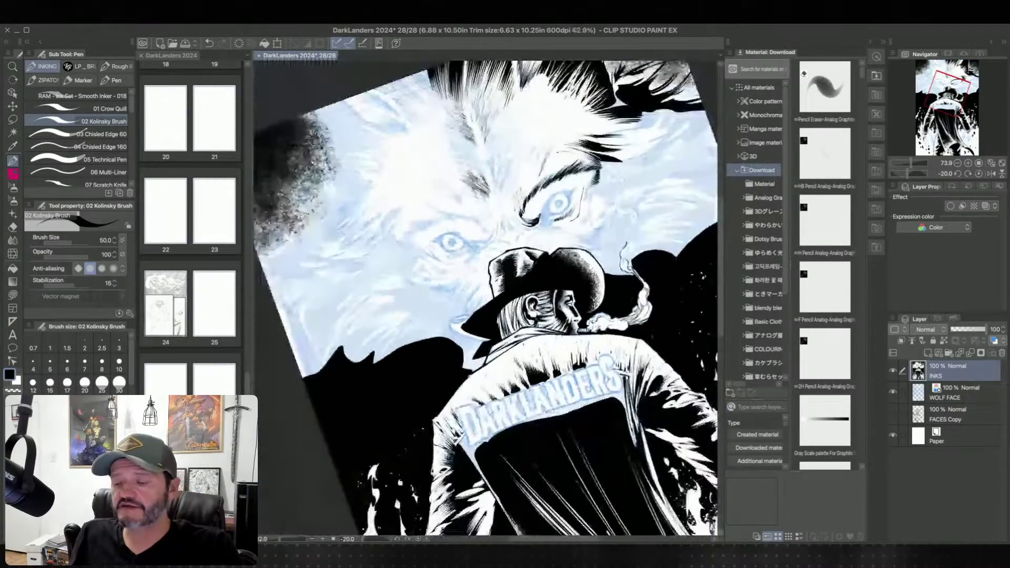
drag(548, 289, 483, 197)
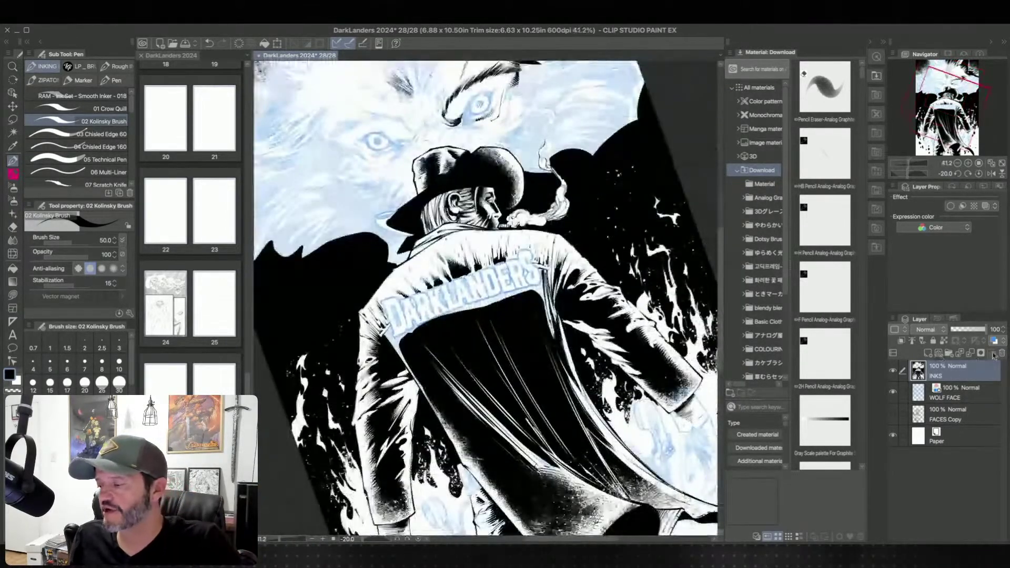
click(892, 371)
click(947, 392)
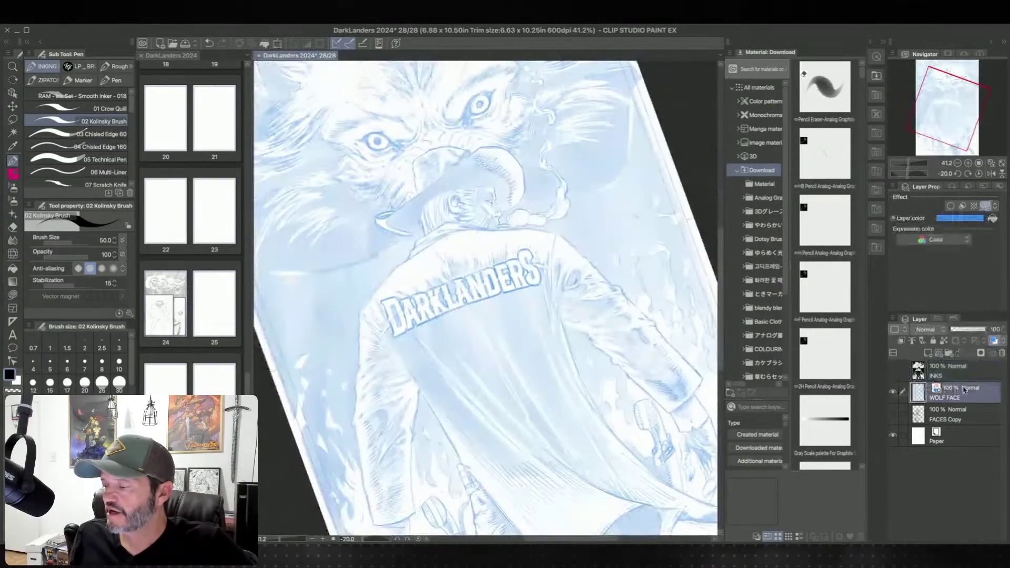
click(992, 341)
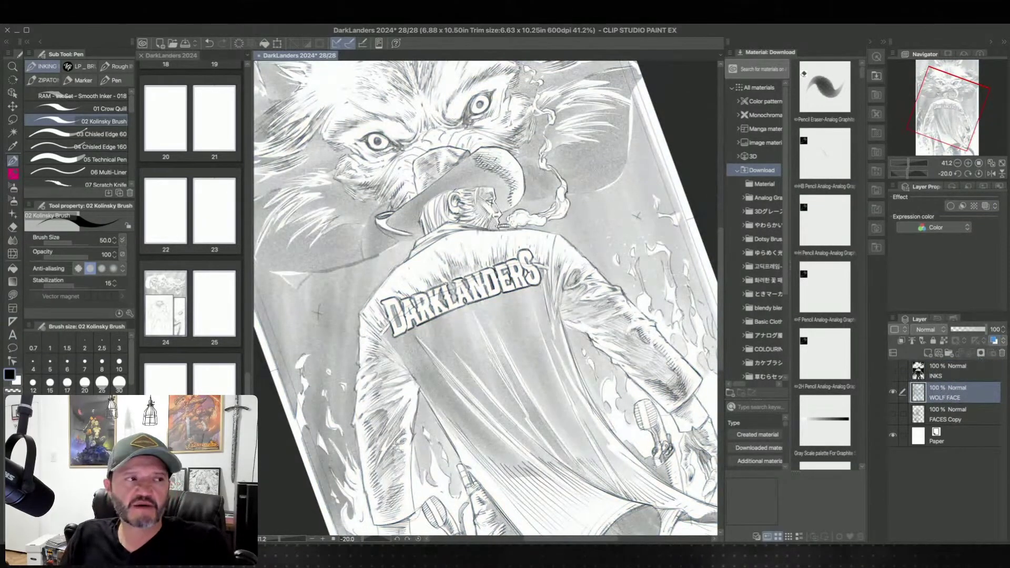
Step: Examine the gray pencil drawing of the coat sleeve, hand and flames, and the wolf's face above the figure
scroll(485, 298, up, 2)
scroll(485, 299, up, 2)
drag(619, 347, 441, 252)
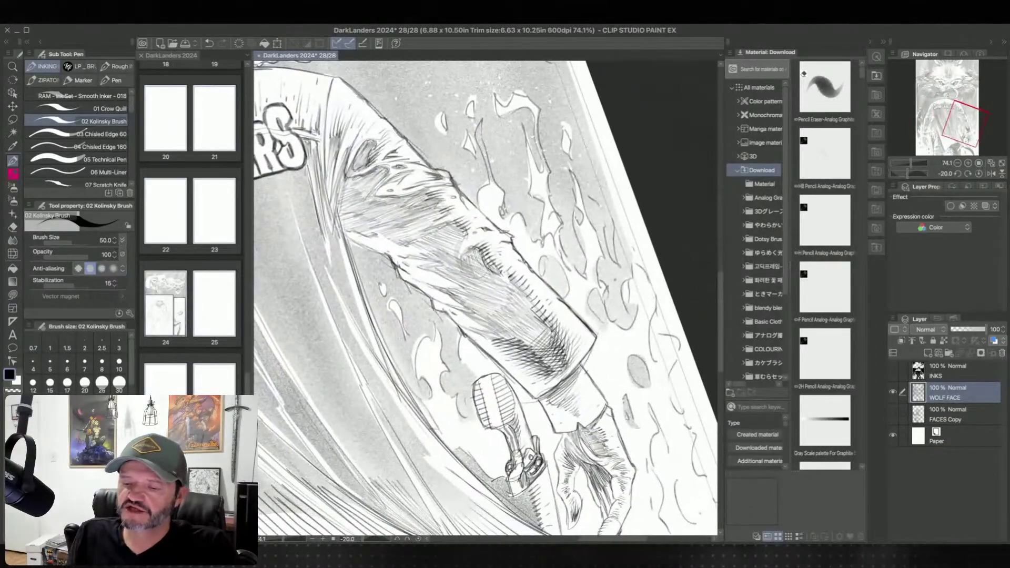
key(asciicircum)
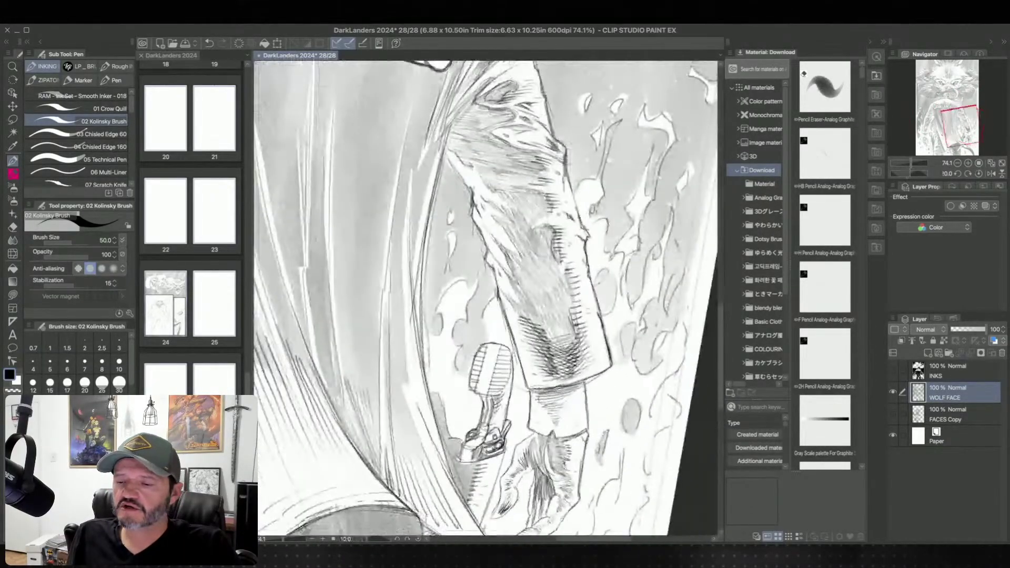
key(at)
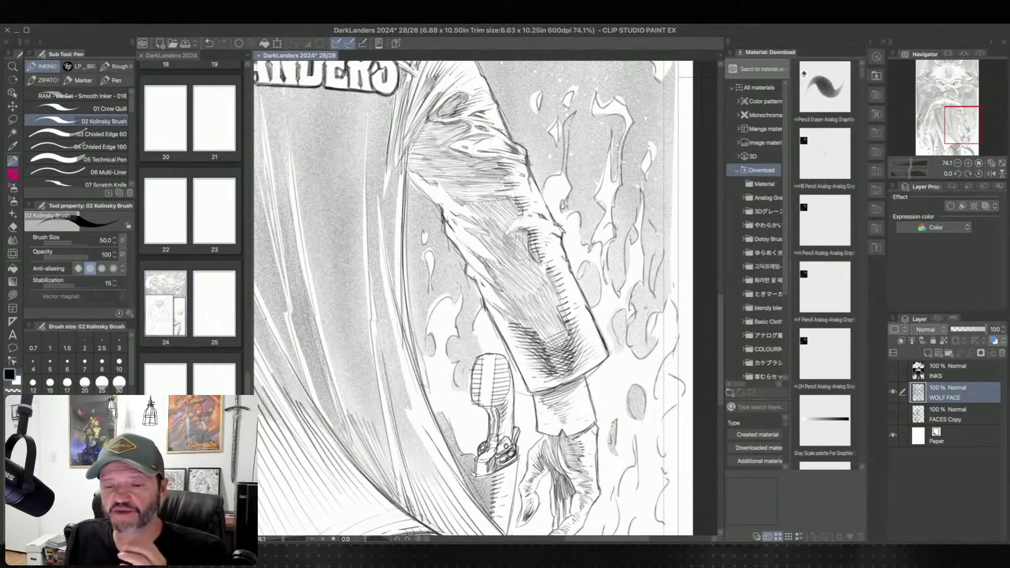
scroll(560, 387, down, 1)
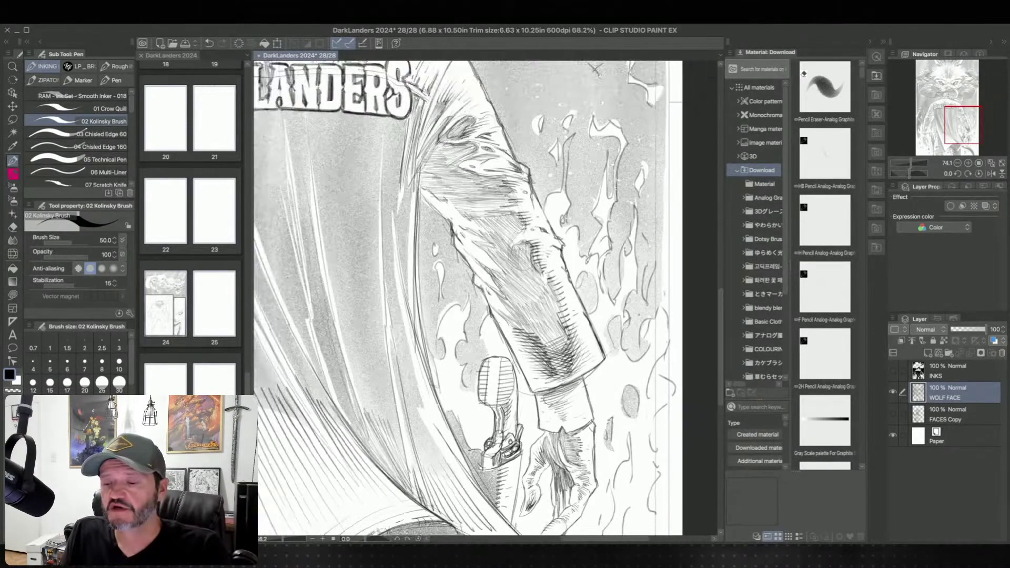
scroll(560, 386, down, 4)
drag(572, 289, 615, 497)
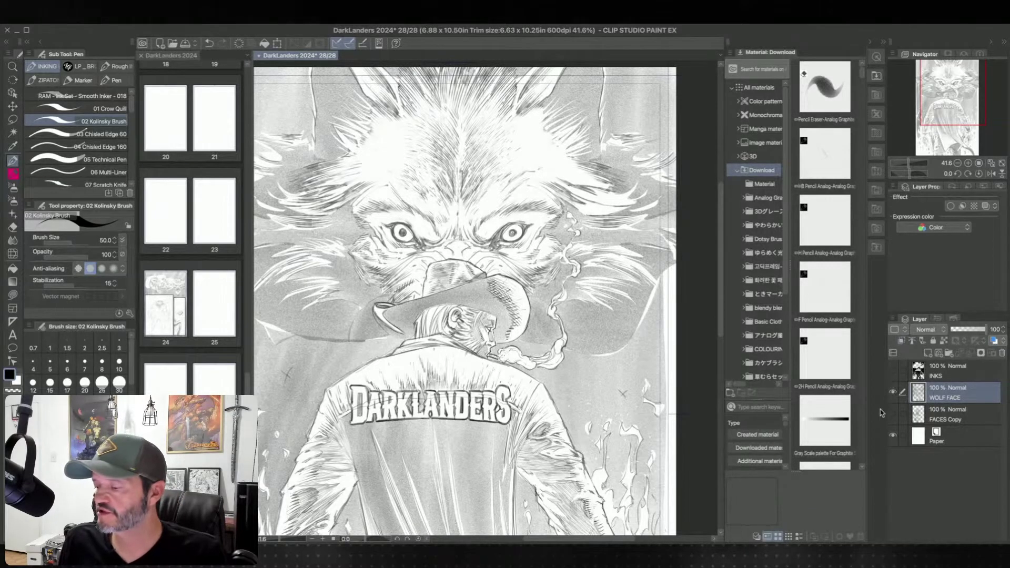
Step: Show the INKS layer again and turn the blue layer color back on for the WOLF FACE layer
click(892, 371)
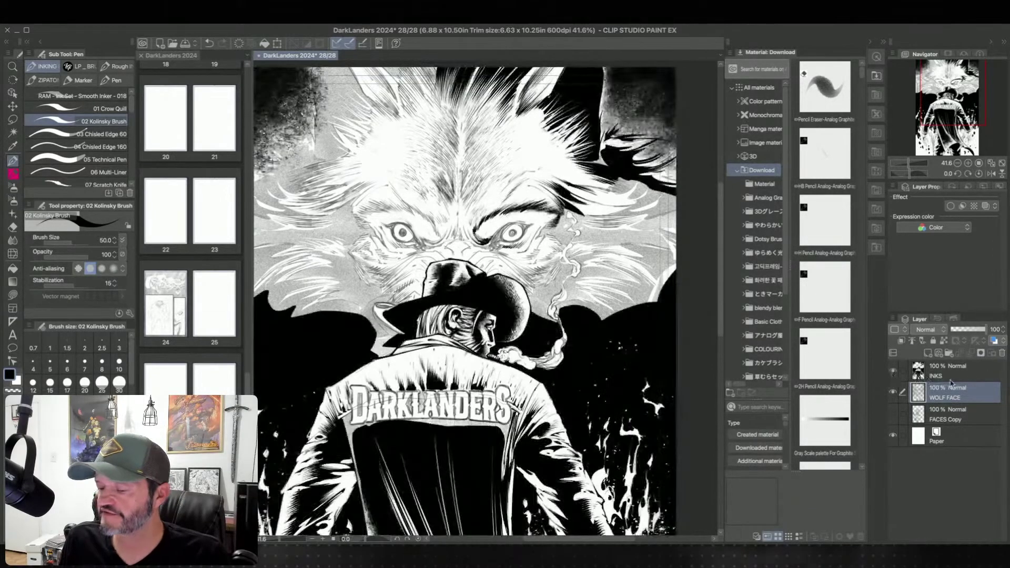
click(994, 341)
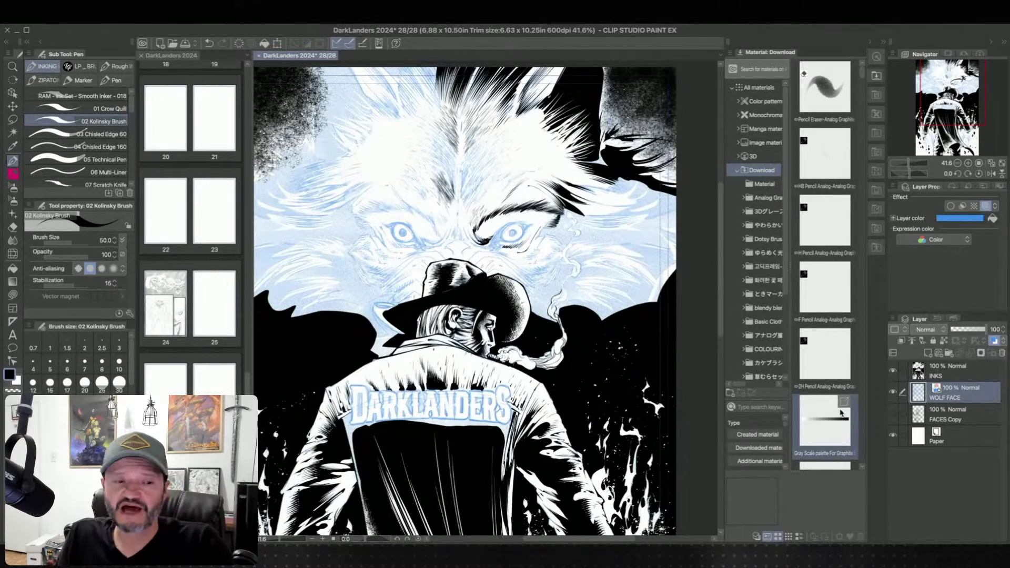
Step: Lock the WOLF FACE pencil layer and make the INKS layer active for inking
scroll(476, 200, up, 5)
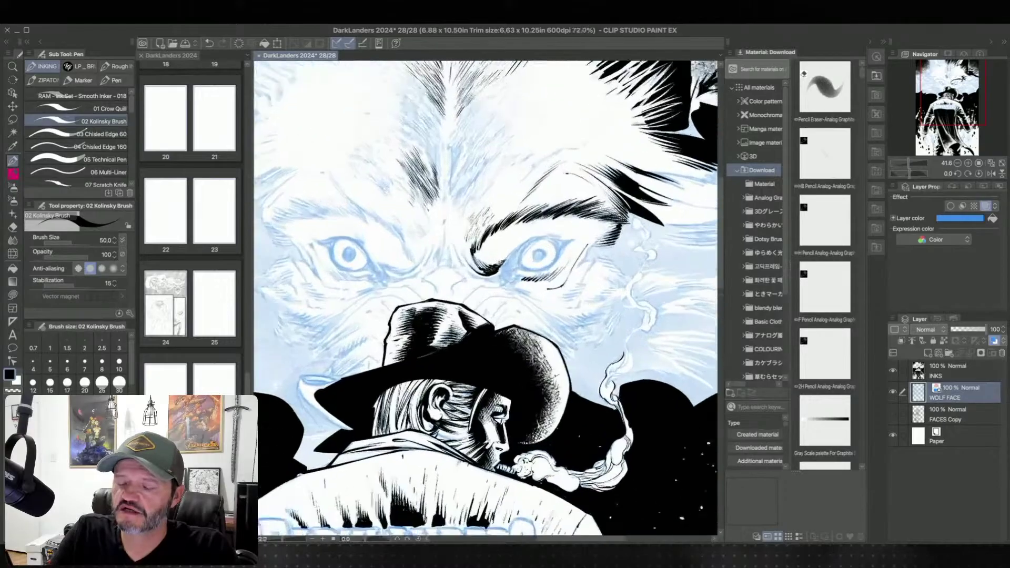
scroll(460, 247, up, 2)
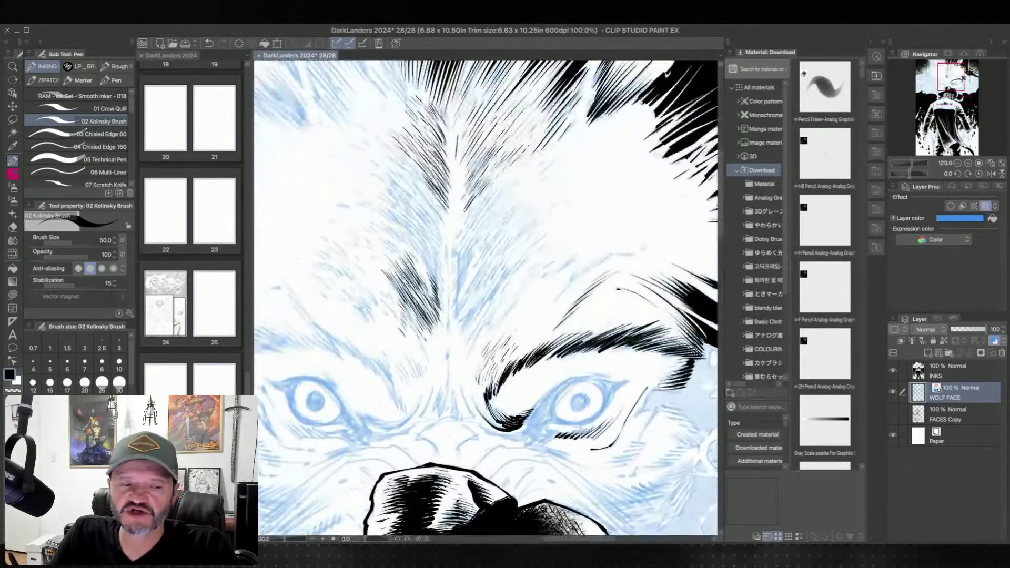
key(asciicircum)
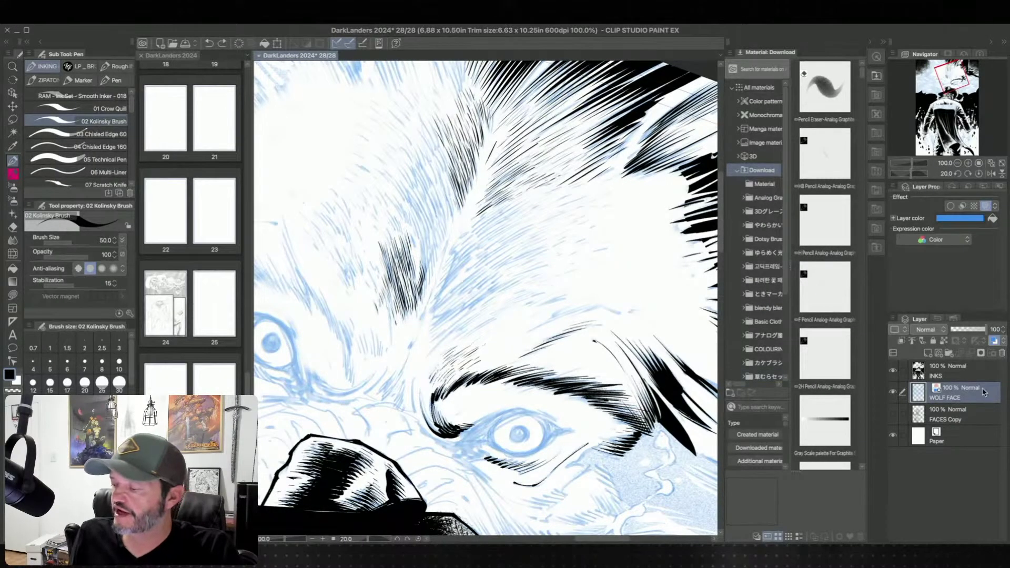
click(928, 353)
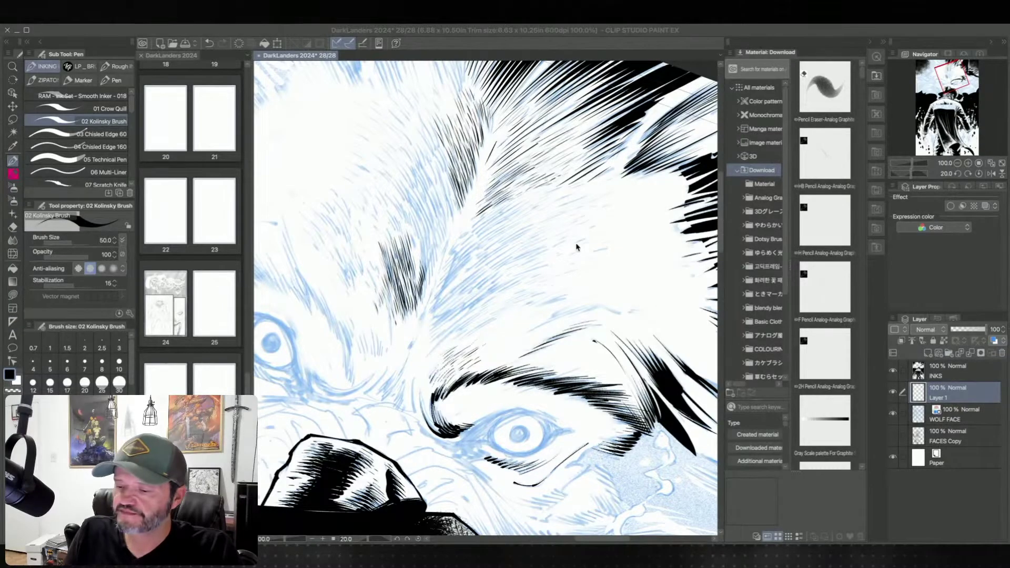
click(1001, 354)
click(956, 377)
Step: Ink short fur strokes with the 02 Kolinsky Brush around the dark patch on the wolf's forehead above the bridge of the nose
drag(463, 349, 458, 336)
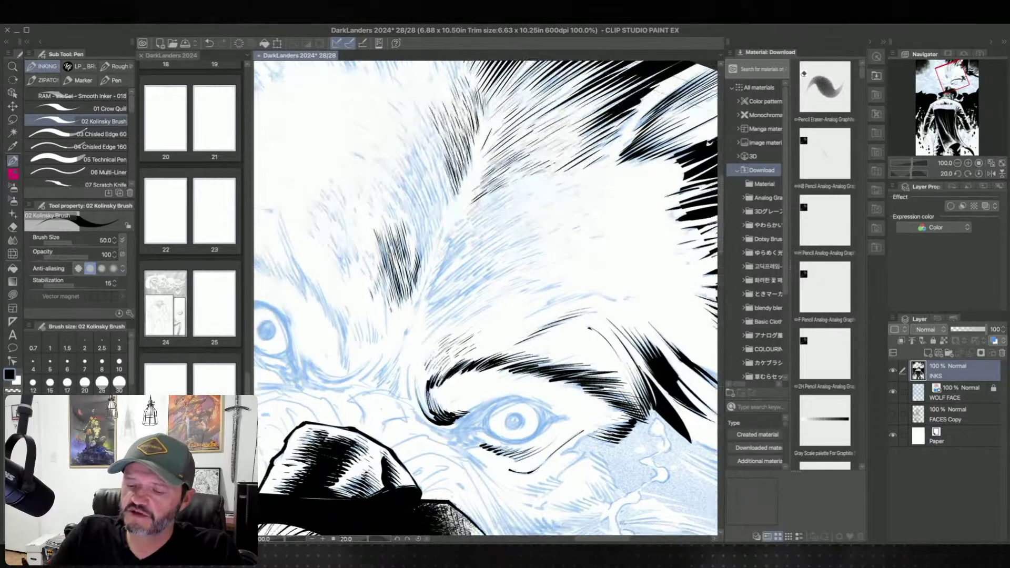
key(ctrl+z)
mouse_move(419, 239)
mouse_down()
mouse_move(409, 205)
mouse_move(418, 249)
mouse_up()
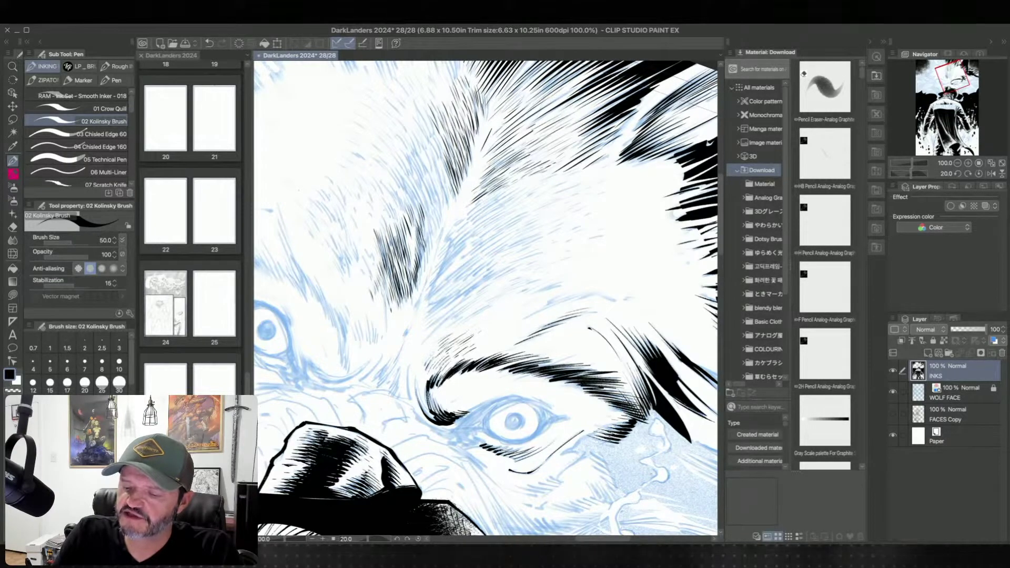
drag(429, 230, 425, 239)
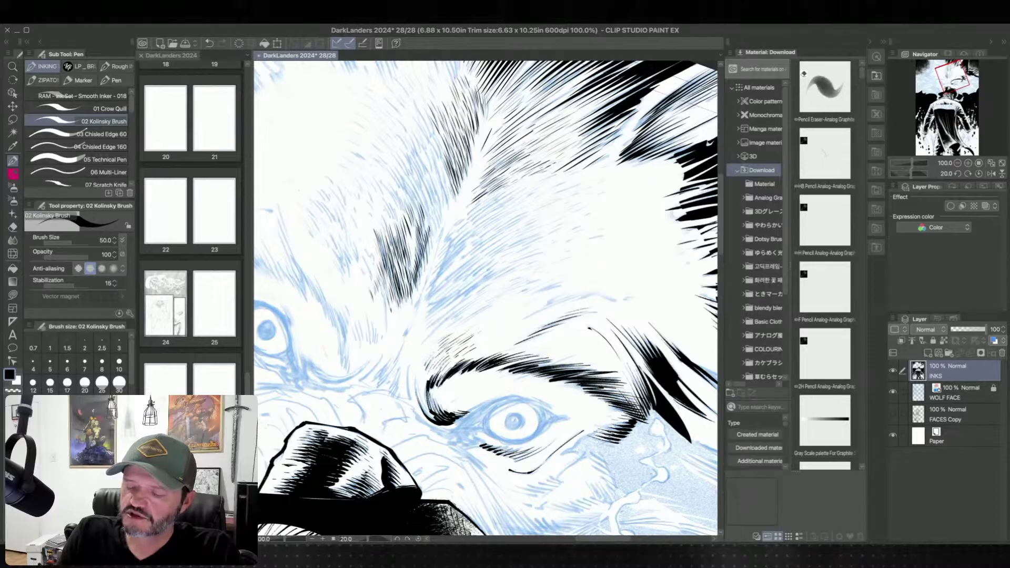
drag(422, 272, 429, 282)
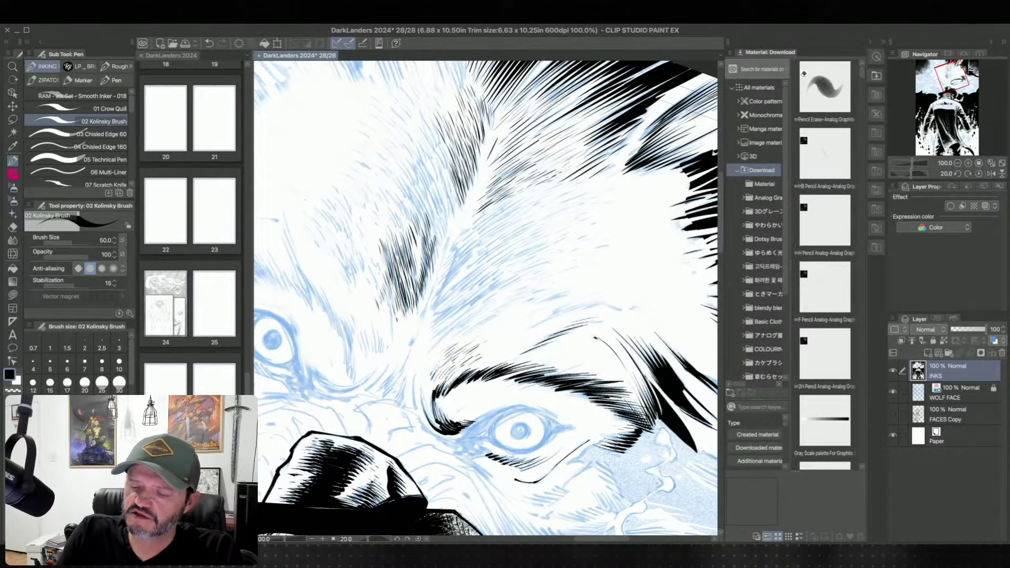
drag(381, 228, 387, 242)
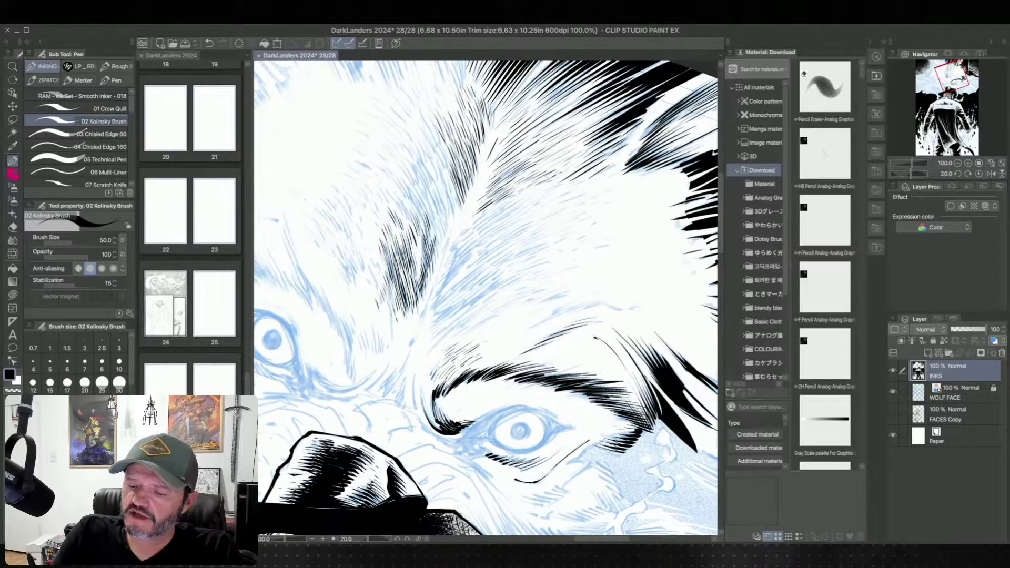
drag(475, 288, 472, 299)
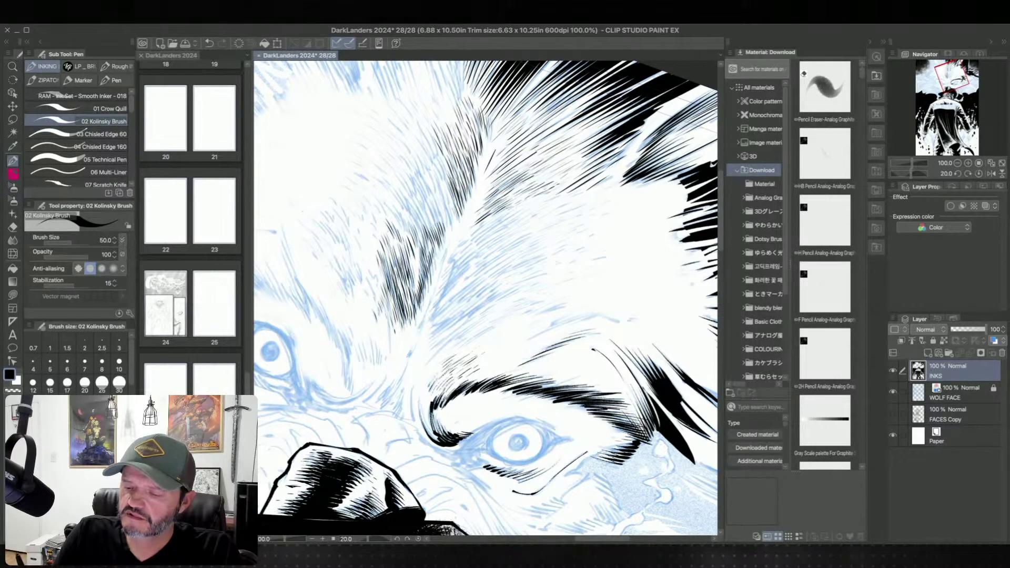
drag(518, 294, 509, 320)
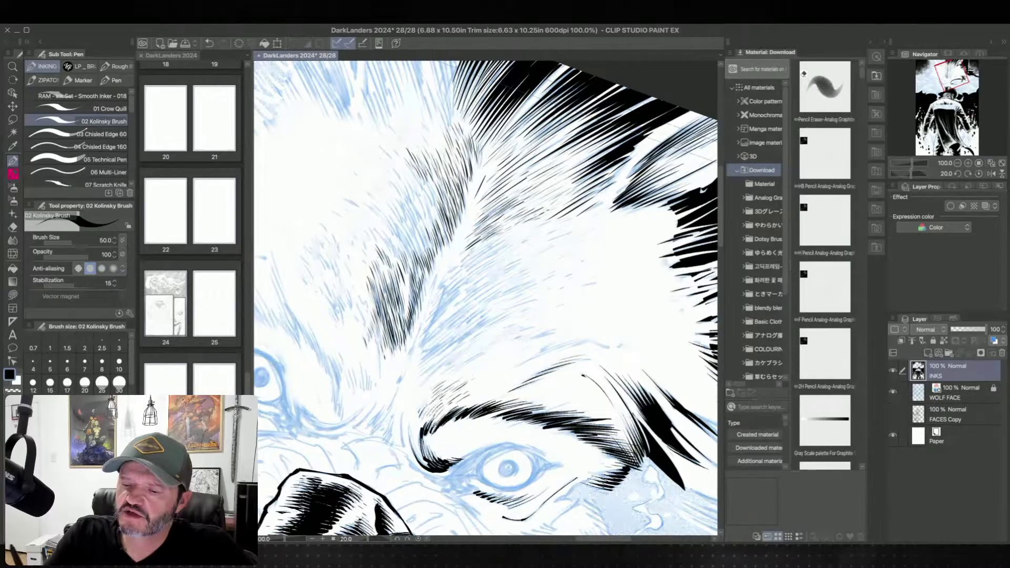
Step: Ink long tapered fur strokes from the wolf's crown to the page's top edge, beside the solid black fur
drag(465, 337, 473, 420)
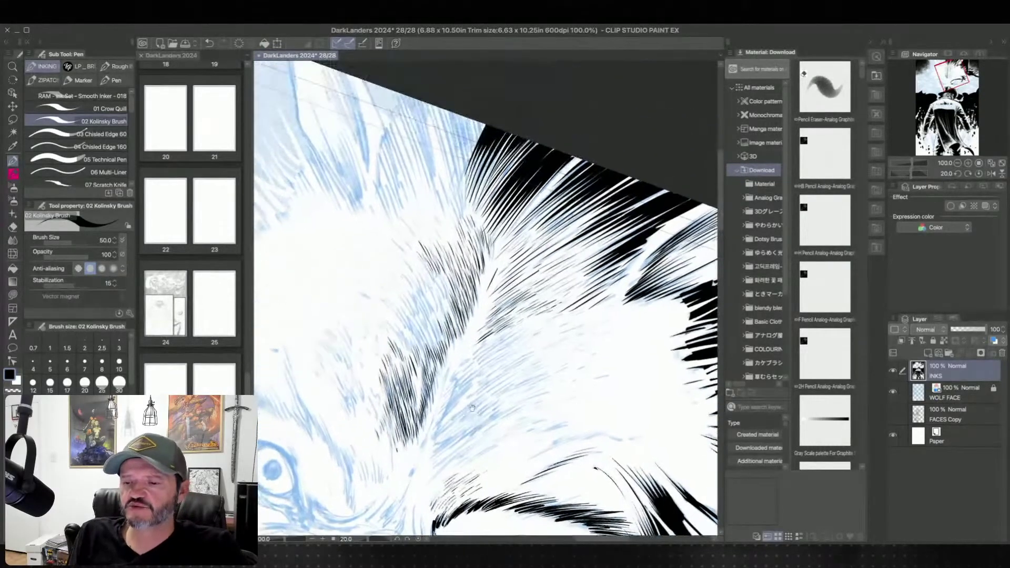
drag(485, 356, 470, 247)
drag(505, 474, 363, 271)
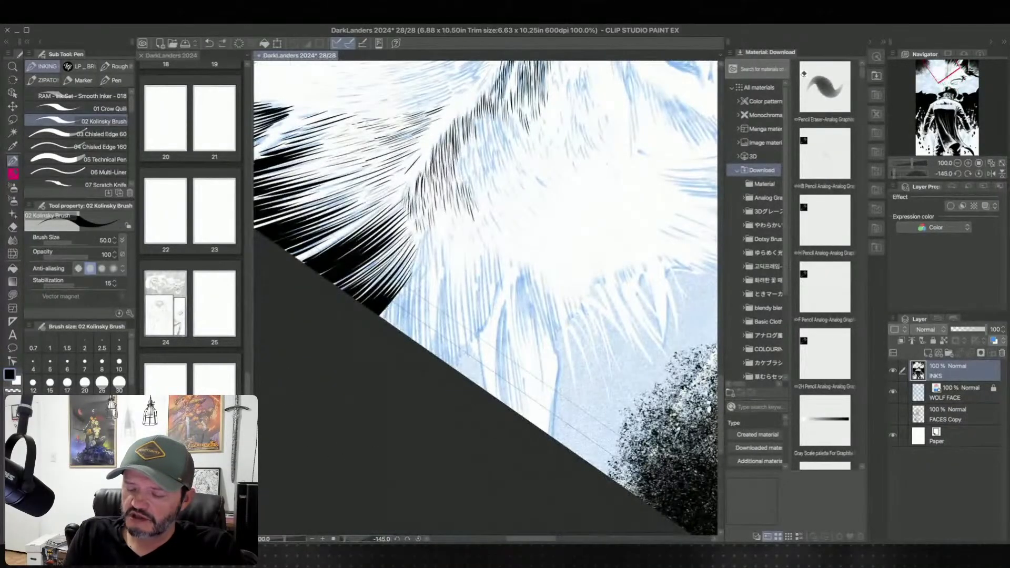
mouse_move(395, 328)
mouse_down()
mouse_move(394, 298)
mouse_move(397, 331)
mouse_up()
drag(403, 287, 398, 332)
drag(408, 281, 405, 337)
drag(422, 235, 411, 295)
drag(415, 294, 409, 338)
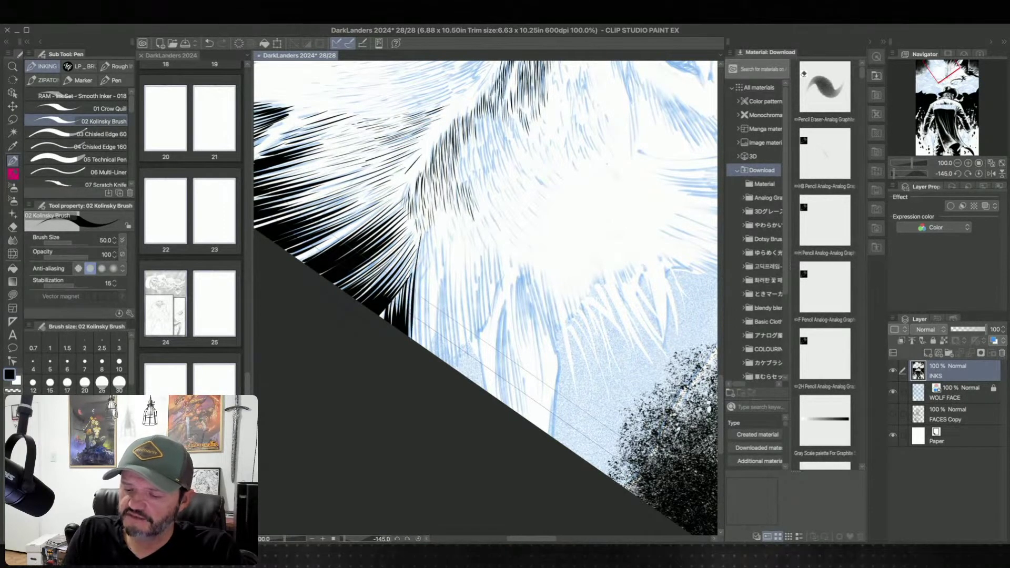
mouse_move(421, 252)
mouse_down()
mouse_move(412, 342)
mouse_move(420, 260)
mouse_move(422, 352)
mouse_up()
drag(434, 280, 427, 354)
Step: Rotate the canvas to -130 degrees and extend the black fur along the page's top edge toward the uninked ear with tapered strokes
drag(491, 410, 458, 371)
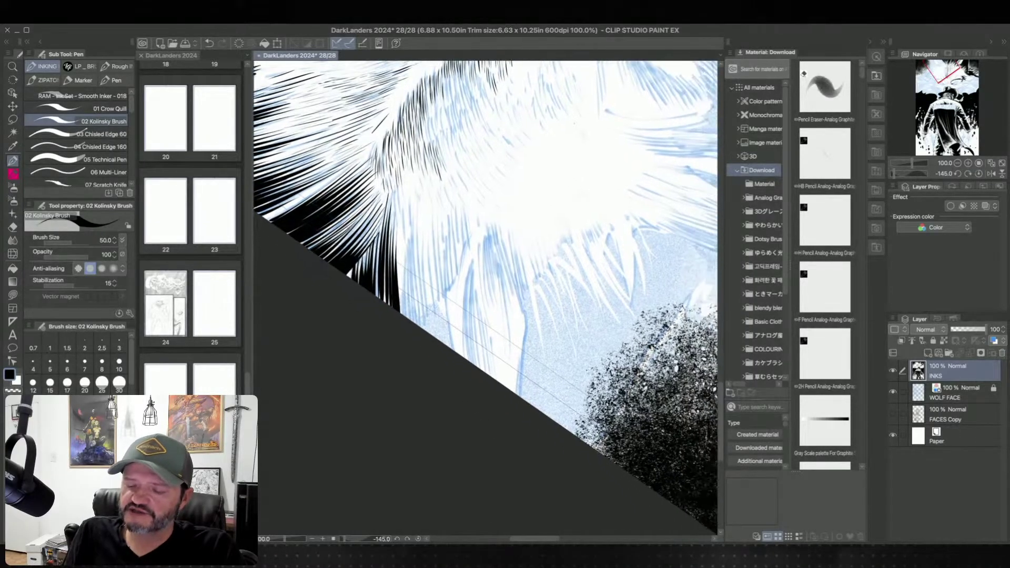
drag(377, 241, 376, 295)
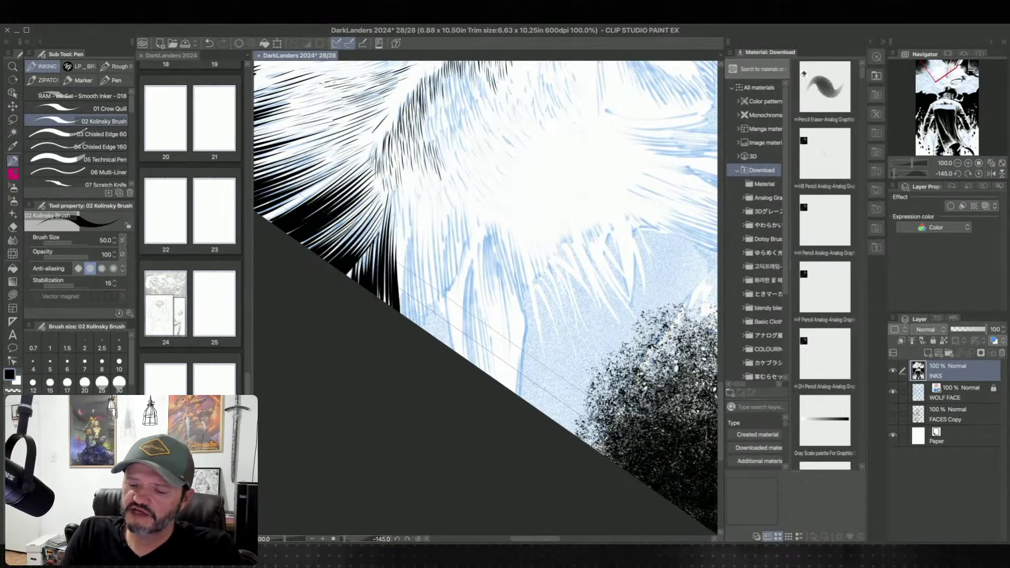
key(asciicircum)
key(asciicircum)
key(asciicircum)
drag(412, 263, 403, 310)
drag(421, 245, 405, 315)
mouse_move(423, 247)
mouse_down()
mouse_move(410, 317)
mouse_move(430, 234)
mouse_up()
drag(411, 319, 432, 237)
drag(421, 303, 432, 250)
mouse_move(418, 327)
mouse_down()
mouse_move(435, 260)
mouse_move(432, 273)
mouse_up()
key(super+z)
drag(424, 318, 436, 236)
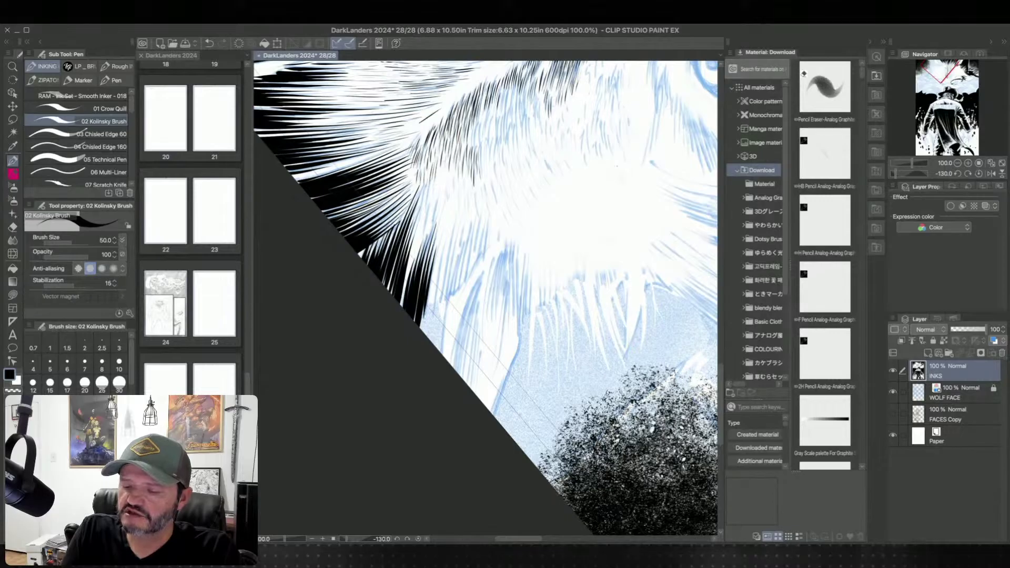
Step: Add fine fur strokes at the base of the newly inked tuft on the wolf's crown
drag(484, 414, 487, 436)
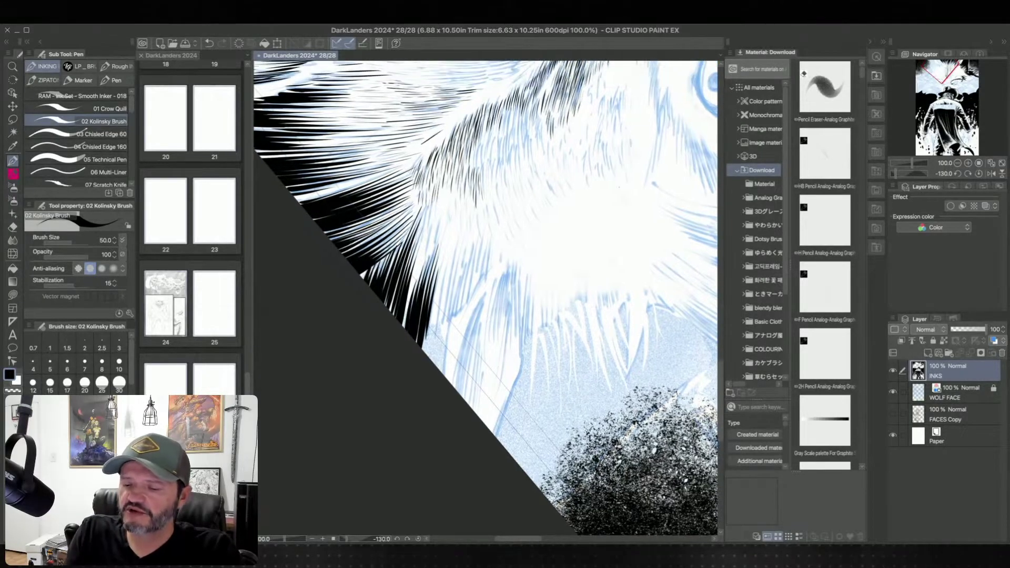
drag(425, 230, 429, 211)
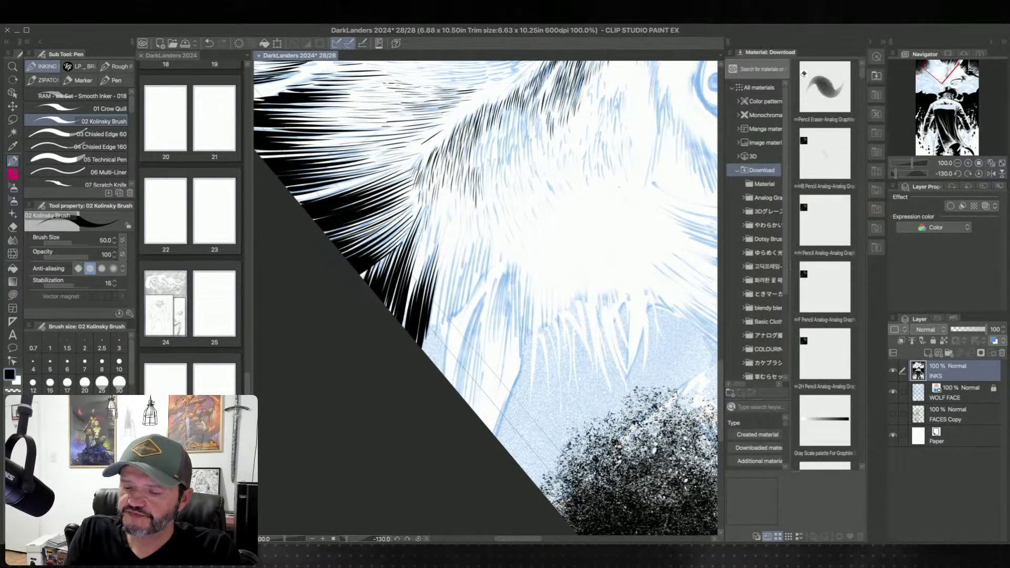
drag(420, 248, 429, 218)
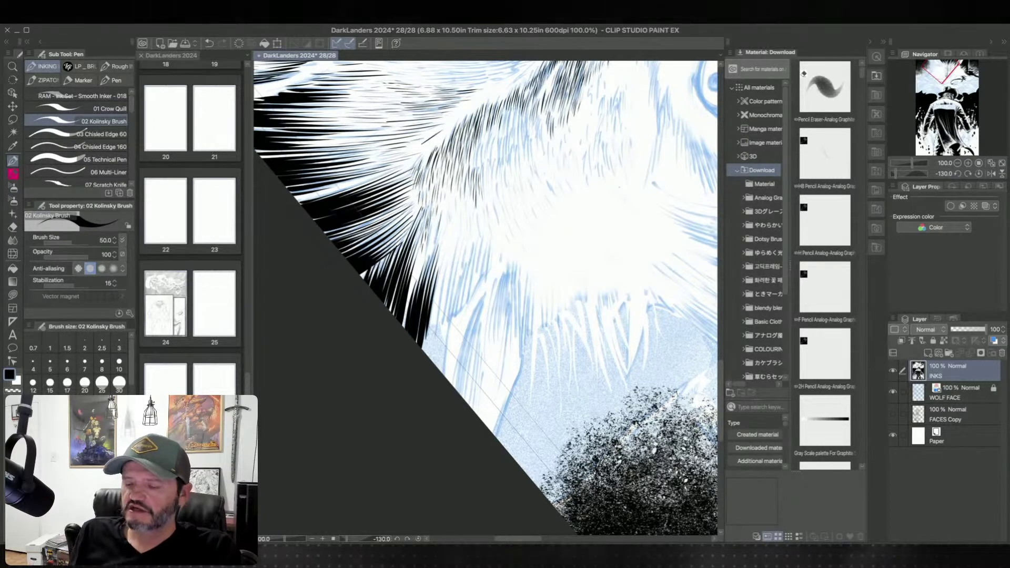
Step: Ink long tapered fur strokes along the edge of the wolf's crown tuft nearest the uninked ear with the 02 Kolinsky Brush
drag(446, 225, 437, 261)
key(super+z)
drag(447, 224, 436, 271)
key(ctrl+z)
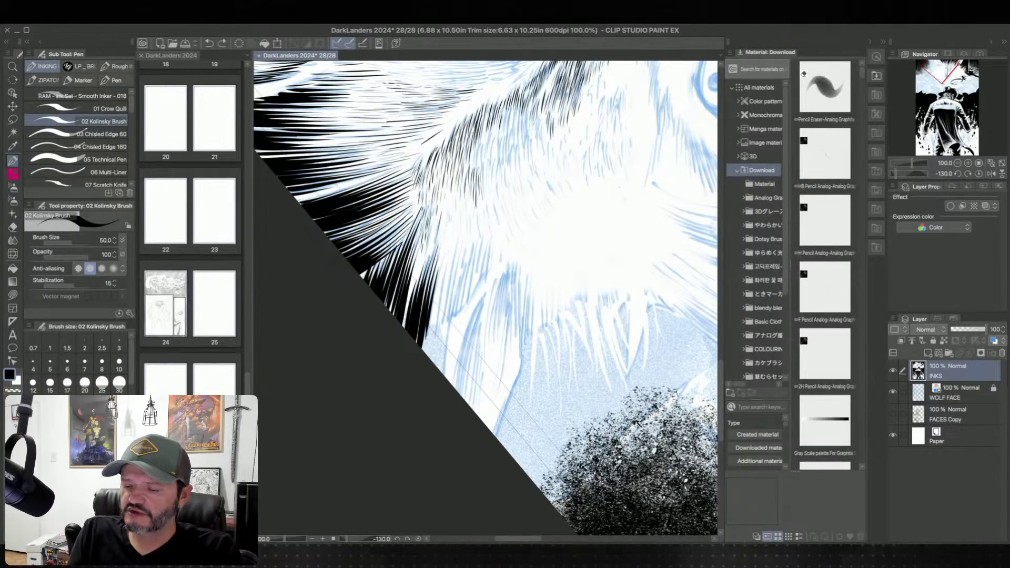
drag(445, 232, 433, 275)
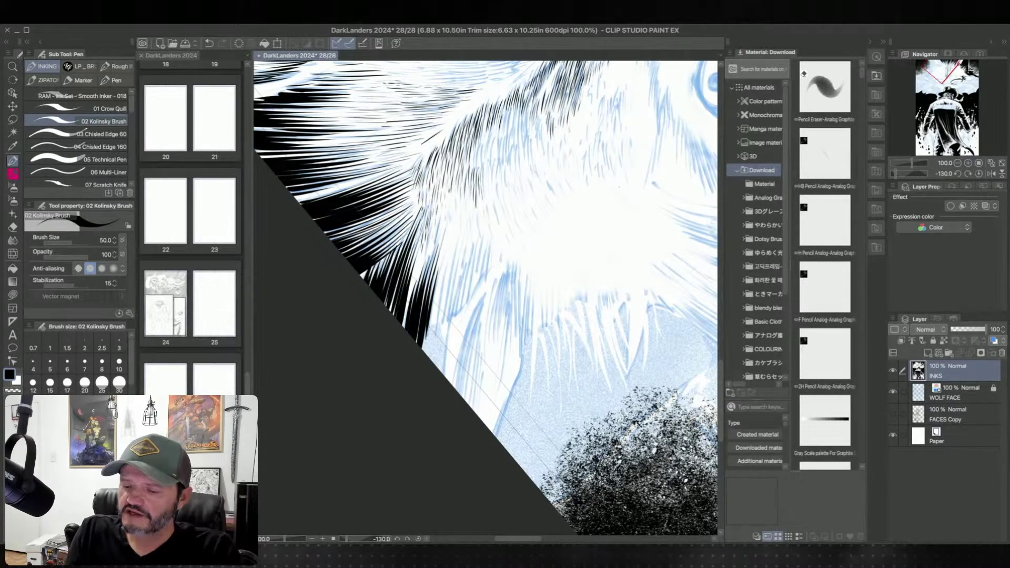
drag(445, 249, 427, 340)
drag(443, 267, 430, 338)
drag(443, 279, 430, 337)
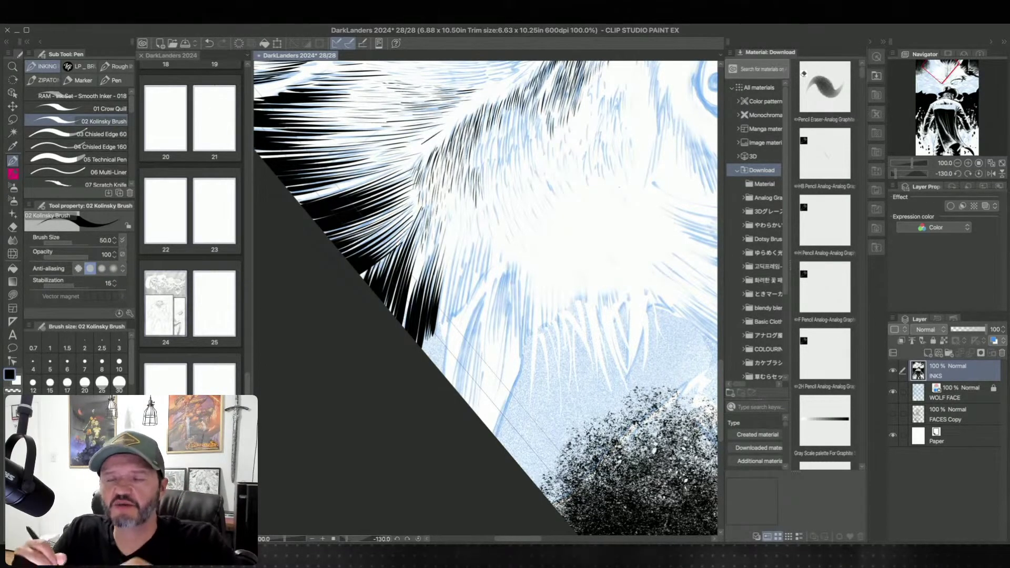
Step: Widen the black crown tuft toward the uninked ear with dense tapered strokes that merge into solid black at their outer ends
drag(452, 247, 435, 332)
key(super+z)
drag(450, 256, 438, 329)
drag(445, 267, 437, 326)
key(super+z)
drag(445, 276, 436, 327)
drag(452, 254, 441, 330)
drag(456, 250, 440, 330)
drag(453, 295, 445, 330)
drag(458, 269, 449, 326)
drag(467, 245, 448, 329)
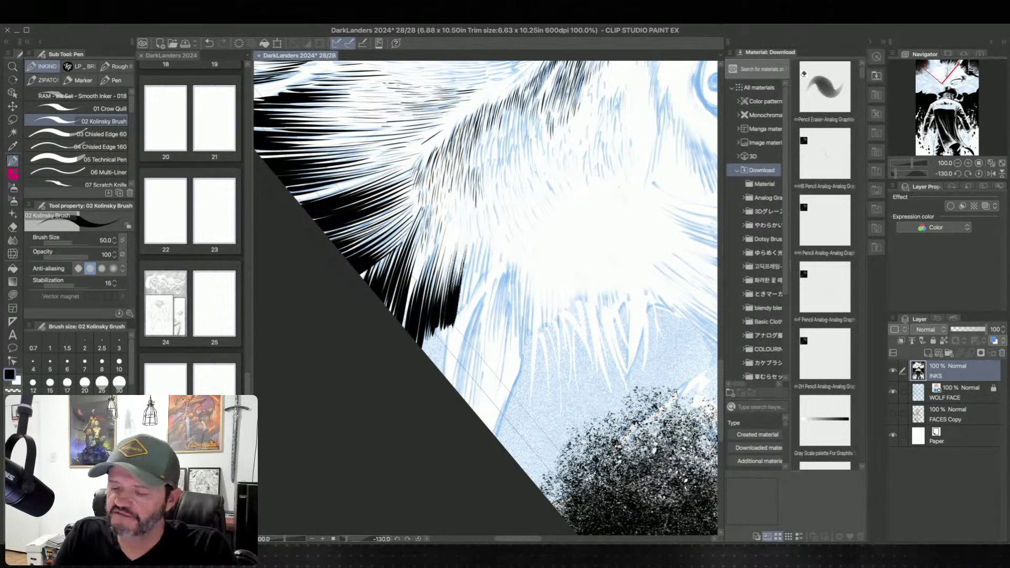
Step: Finish the end of the crown tuft beside the uninked ear's base with shorter tapered strokes
mouse_move(469, 252)
mouse_down()
mouse_move(456, 330)
mouse_move(460, 311)
mouse_up()
mouse_move(473, 249)
mouse_down()
mouse_move(464, 306)
mouse_move(473, 291)
mouse_up()
drag(481, 253, 475, 287)
key(super+z)
key(super+z)
mouse_move(482, 239)
mouse_down()
mouse_move(472, 291)
mouse_move(476, 270)
mouse_move(473, 289)
mouse_move(478, 281)
mouse_up()
key(super+z)
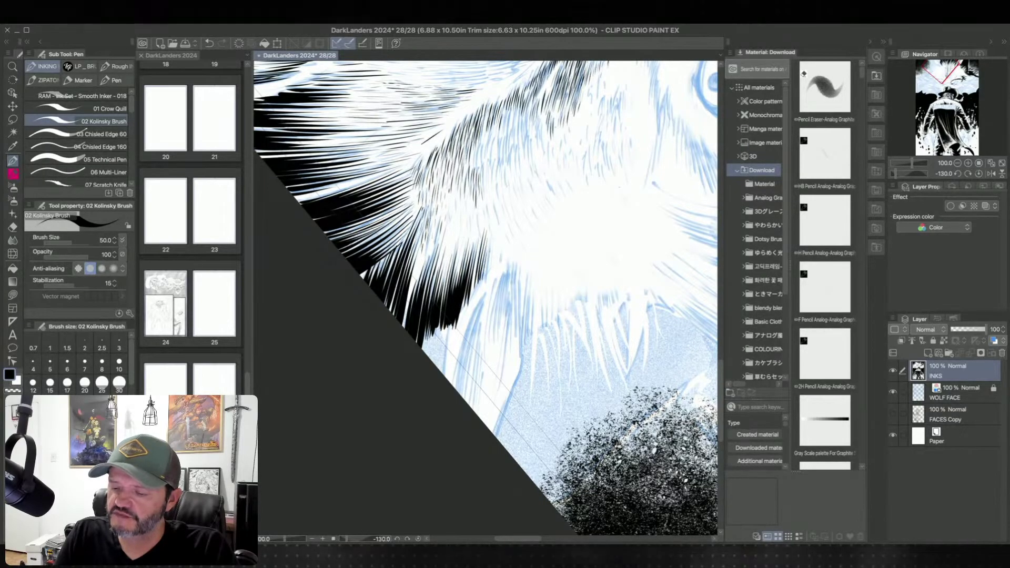
Step: Rotate the canvas to 20 degrees and trim the black fur's ragged edge beside the uninked ear using Lasso fill with transparent colour
drag(605, 237, 412, 410)
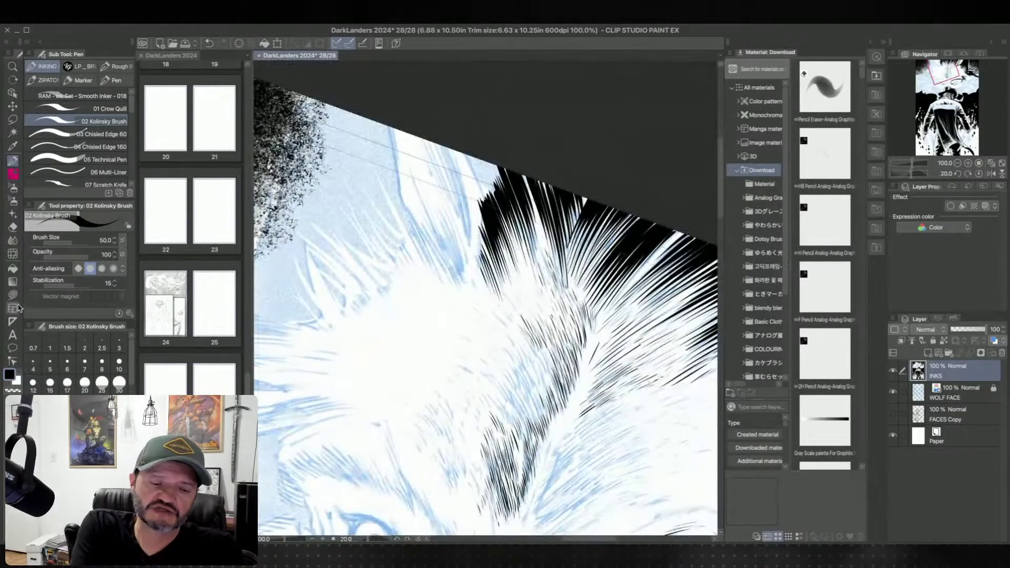
click(17, 389)
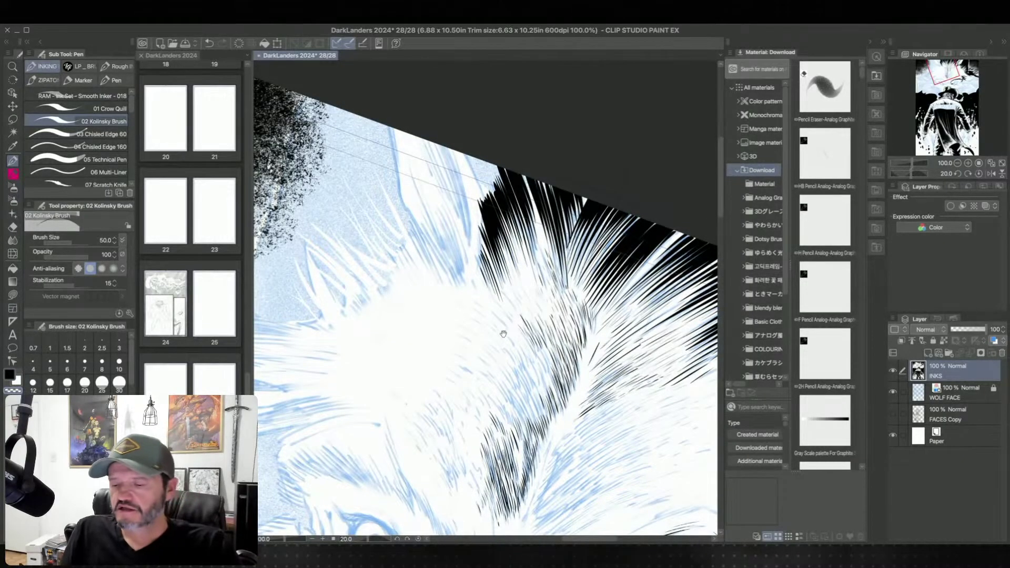
drag(500, 335, 490, 323)
click(13, 295)
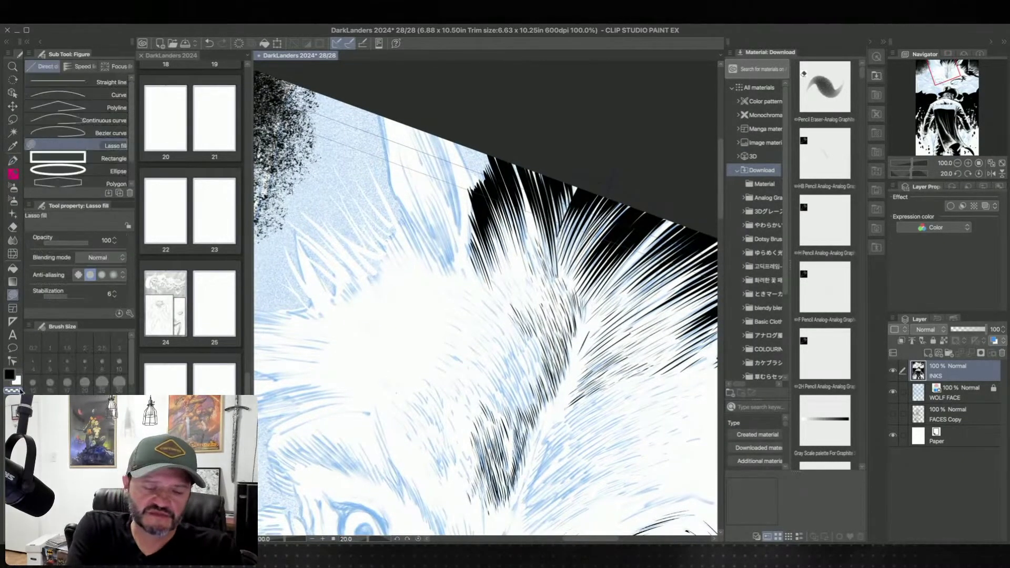
mouse_move(476, 184)
mouse_down()
mouse_move(475, 220)
mouse_move(462, 209)
mouse_up()
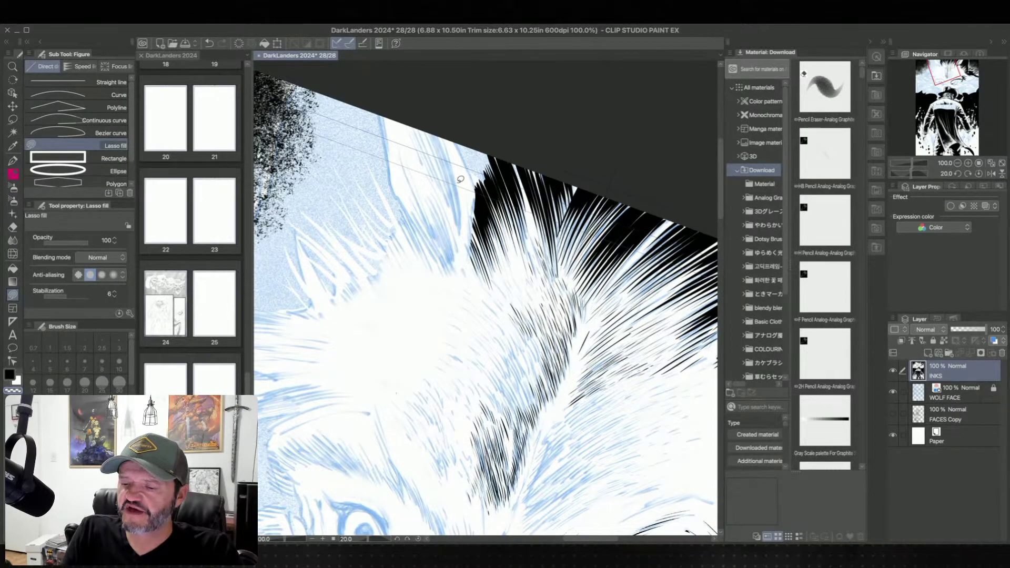
Step: Ink the gap between the uninked ear, the crown tuft and the page's top edge solid black with the 02 Kolinsky Brush
click(12, 160)
click(9, 374)
scroll(485, 298, down, 1)
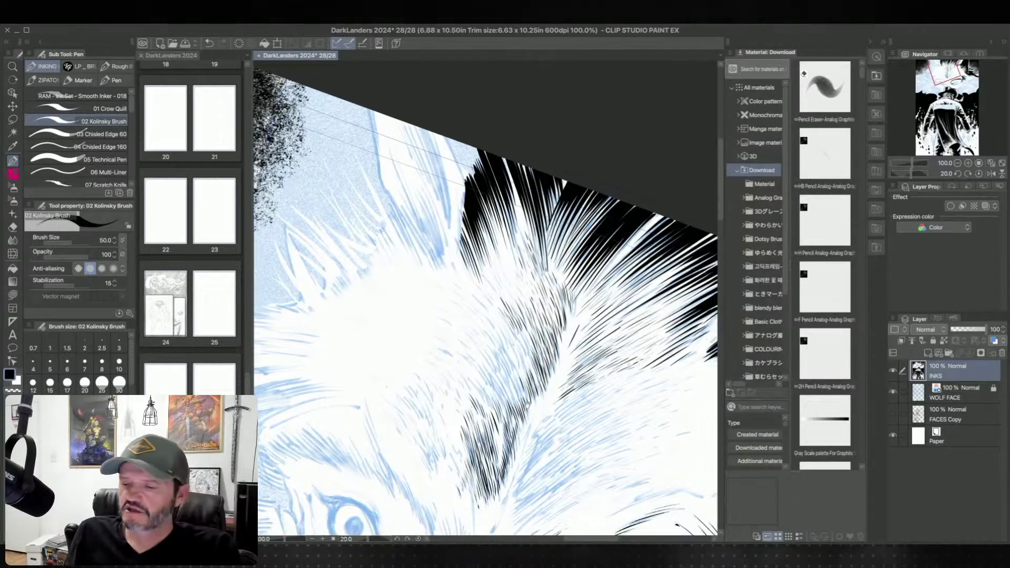
key(ctrl+z)
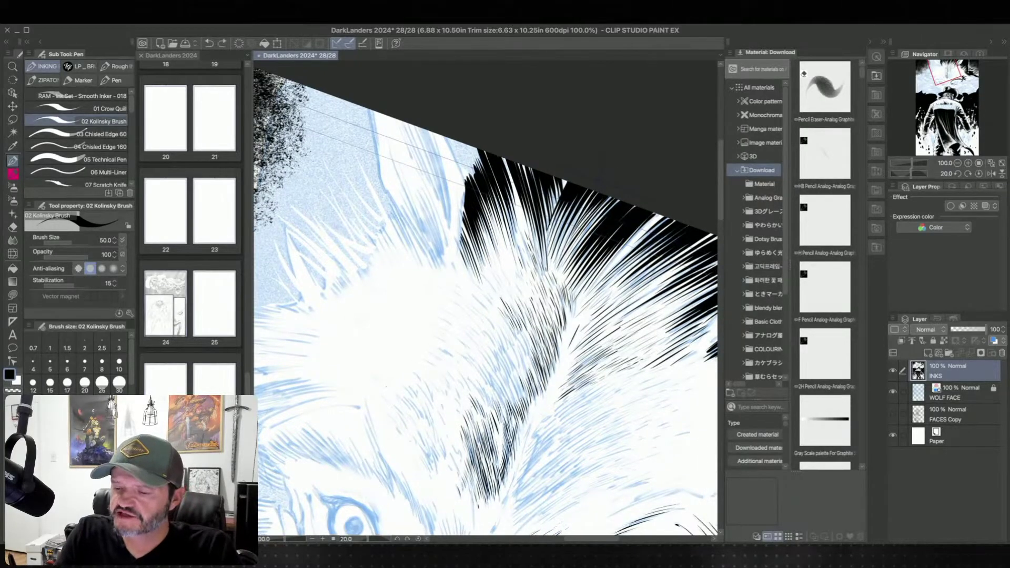
key(asciicircum)
key(asciicircum)
key(asciicircum)
drag(450, 135, 459, 180)
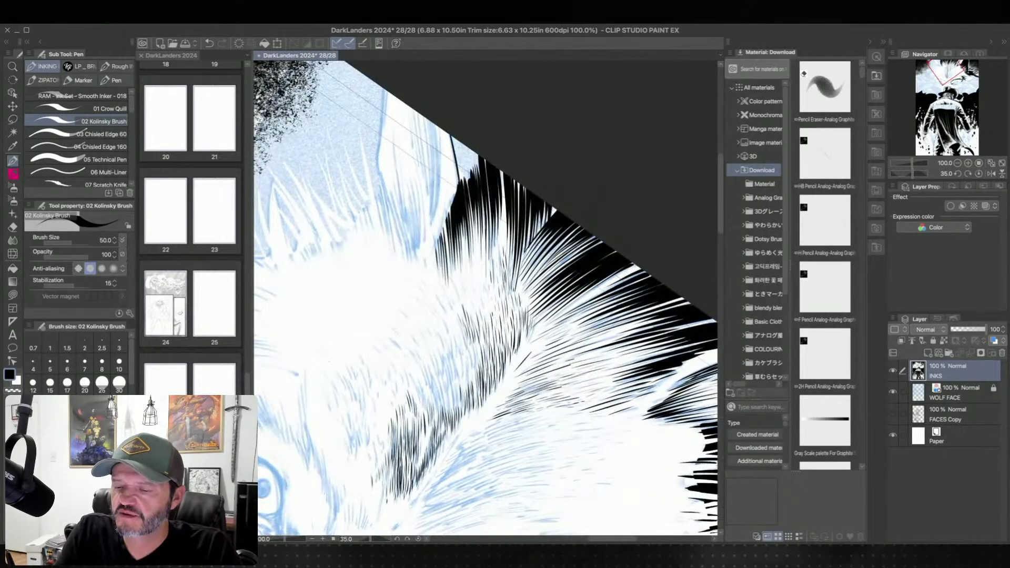
key(minus)
key(minus)
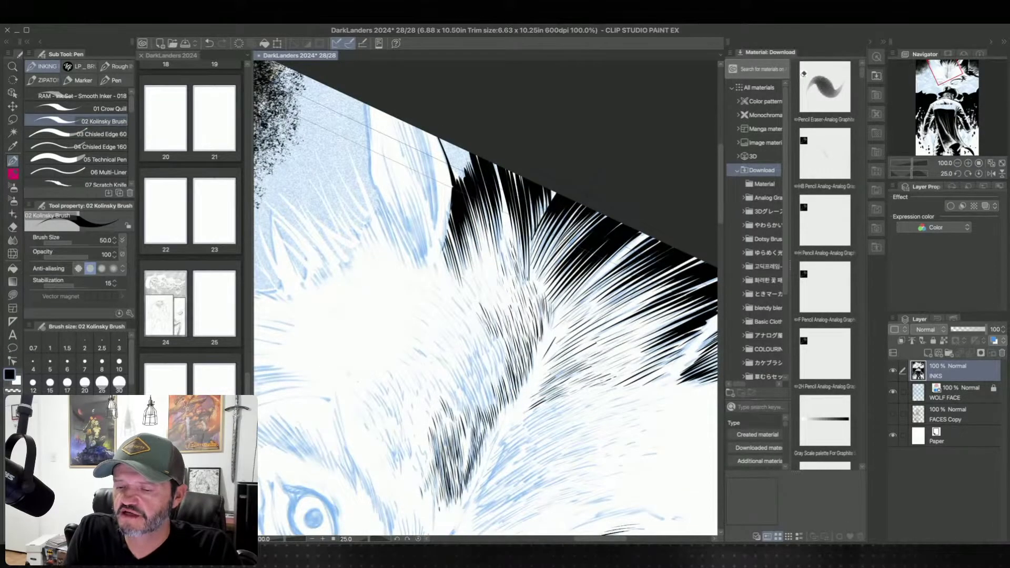
drag(540, 285, 507, 320)
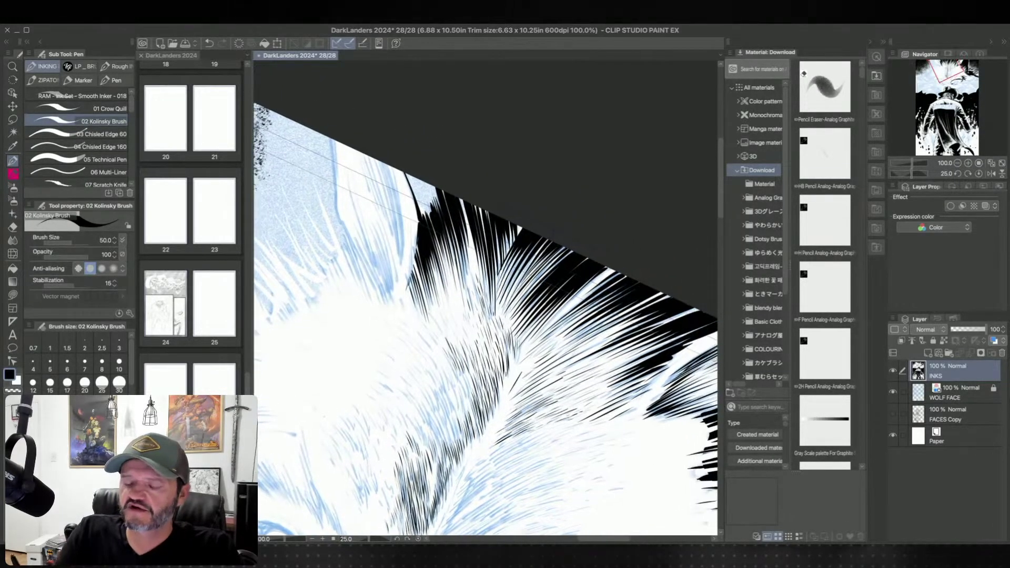
drag(406, 175, 427, 219)
drag(418, 179, 432, 212)
drag(426, 182, 441, 217)
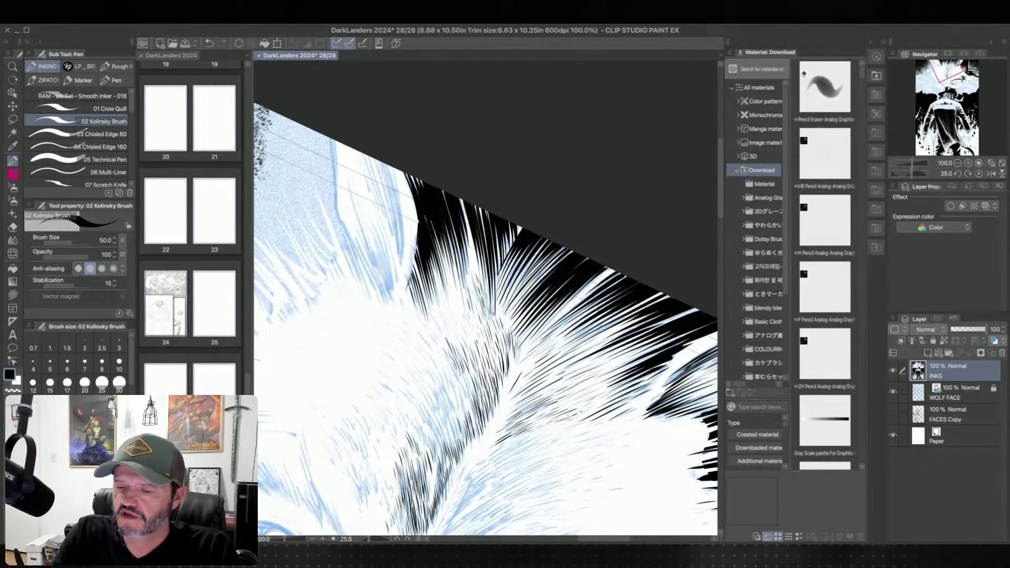
key(minus)
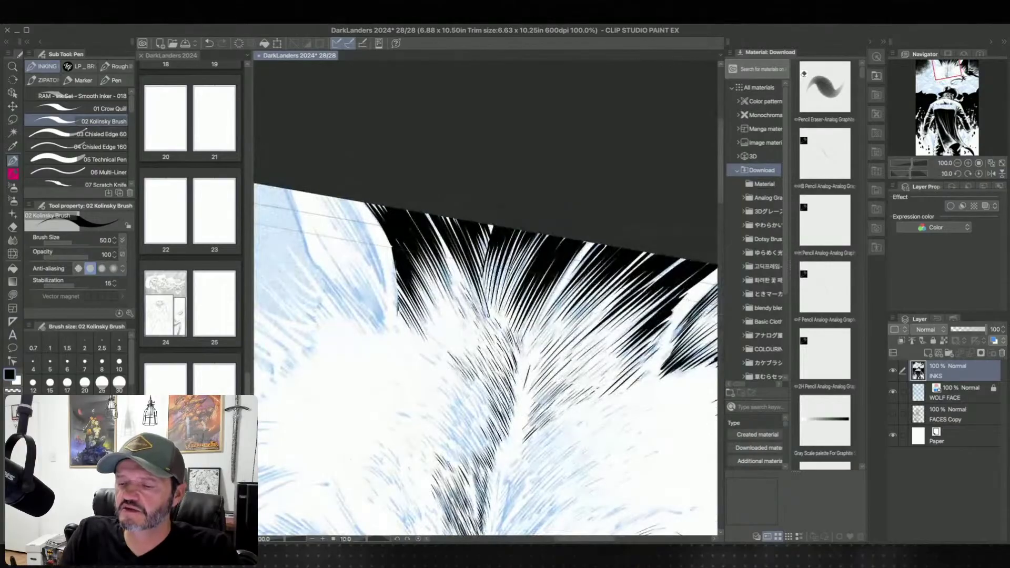
key(ctrl+z)
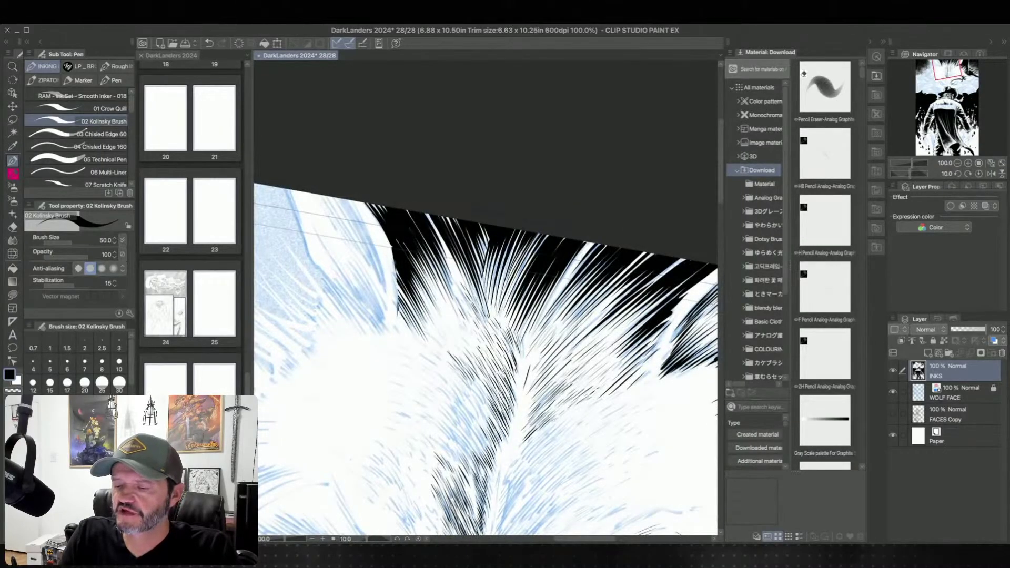
drag(534, 443, 512, 341)
drag(528, 395, 528, 419)
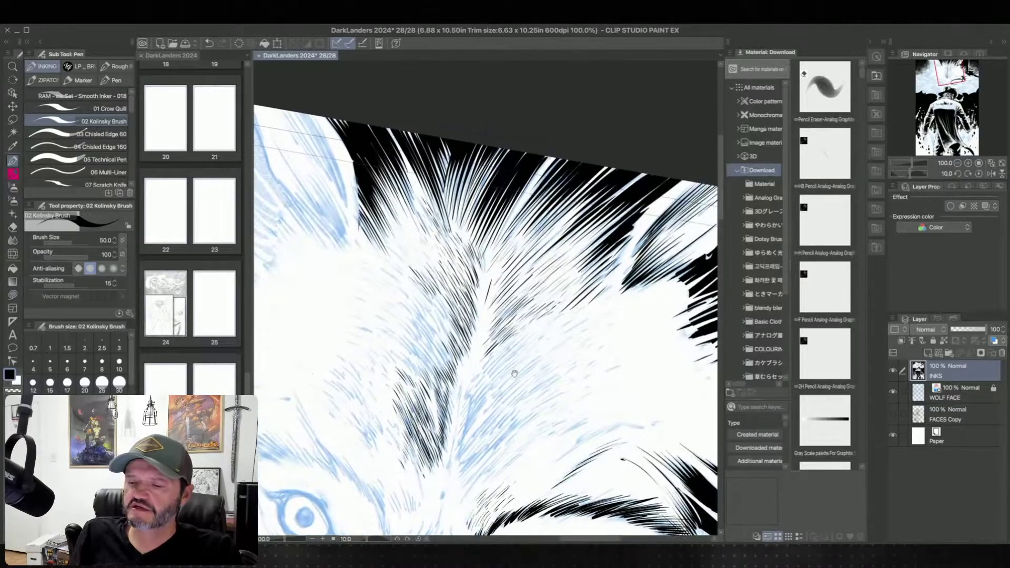
key(ctrl+z)
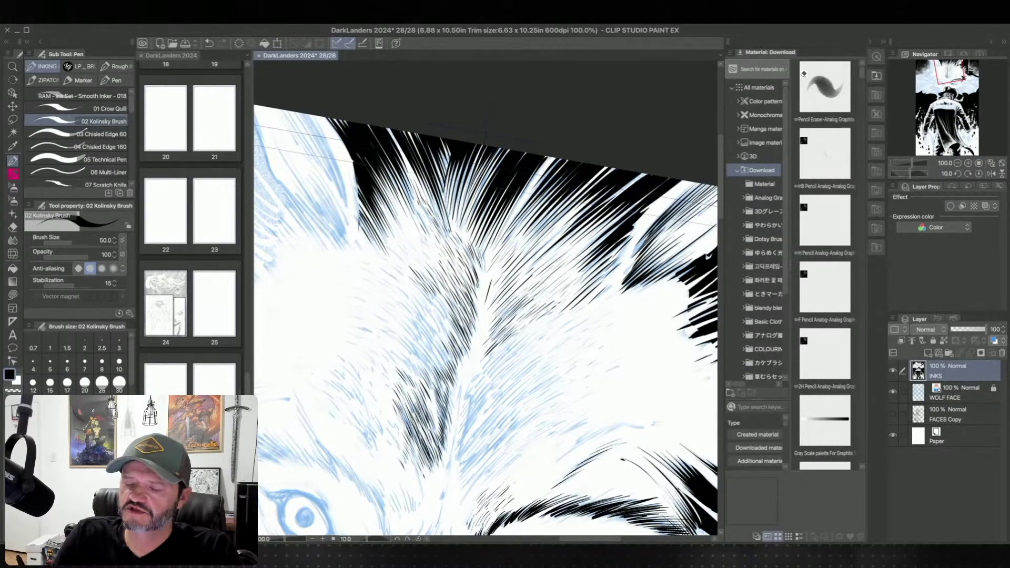
key(asciicircum)
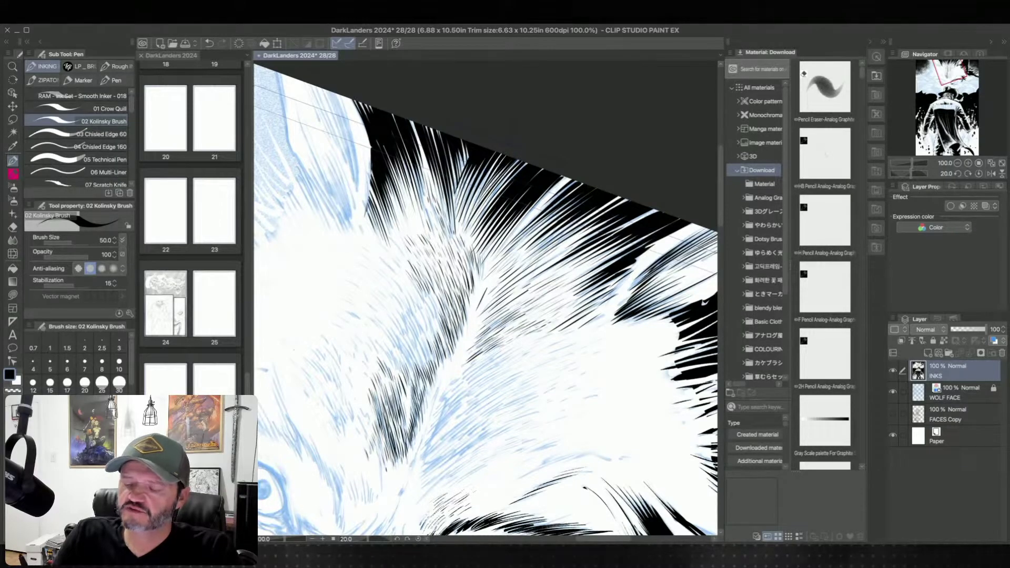
drag(501, 362, 499, 322)
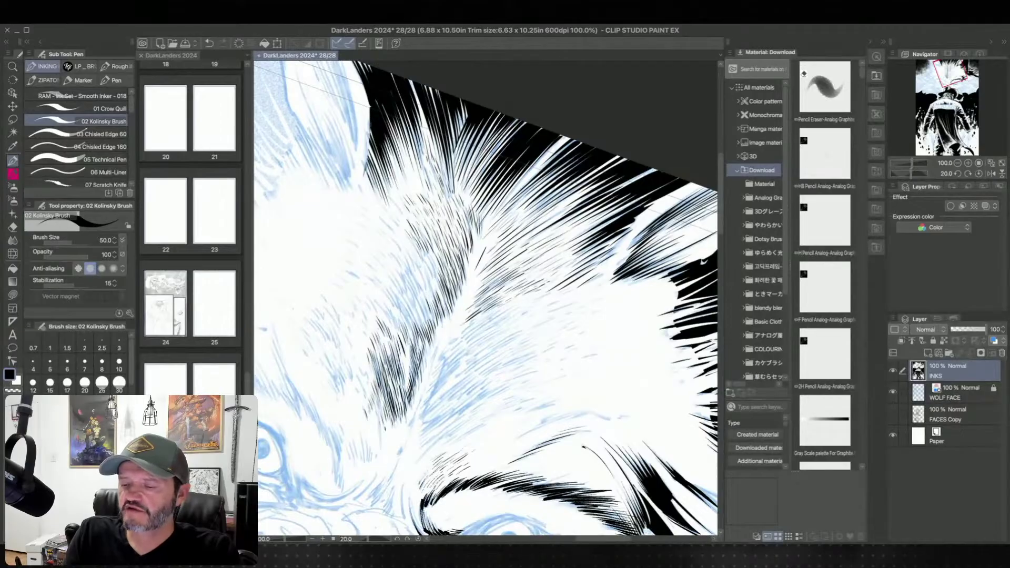
drag(501, 363, 494, 364)
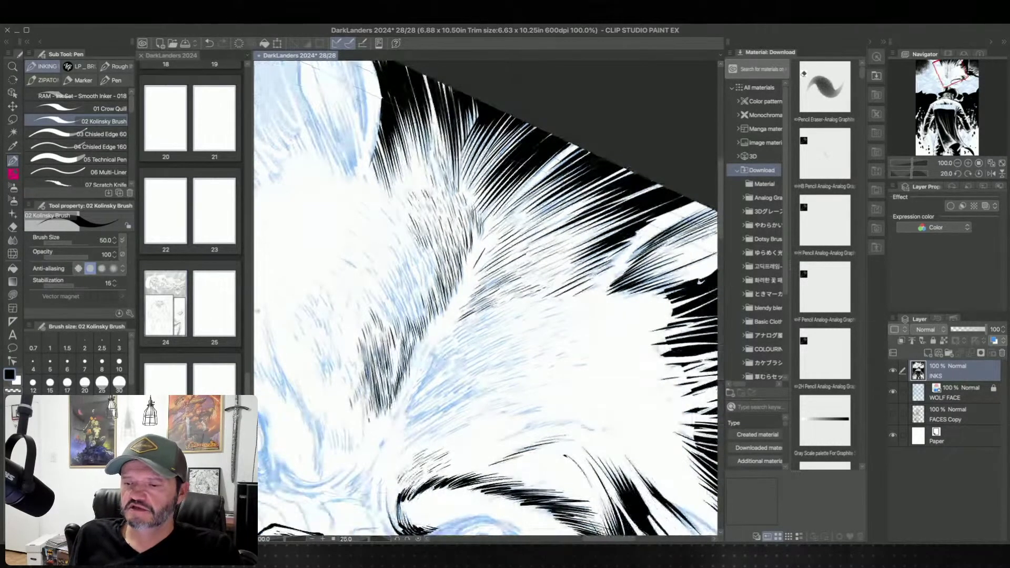
Step: Reset the canvas rotation to 0 degrees and cut a thin transparent stroke along the inner edge of the inked ear's base
key(ctrl+at)
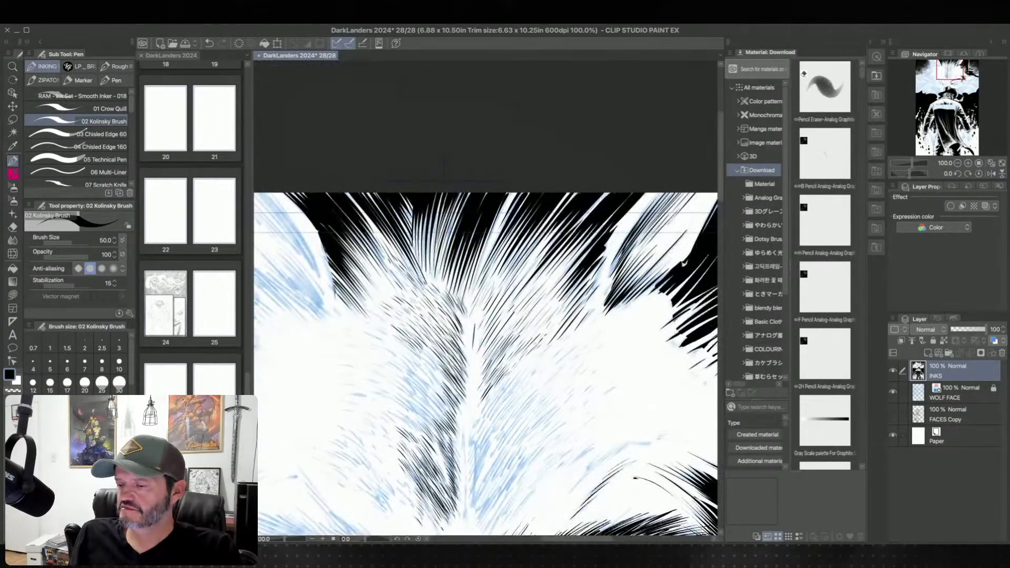
drag(631, 339, 577, 333)
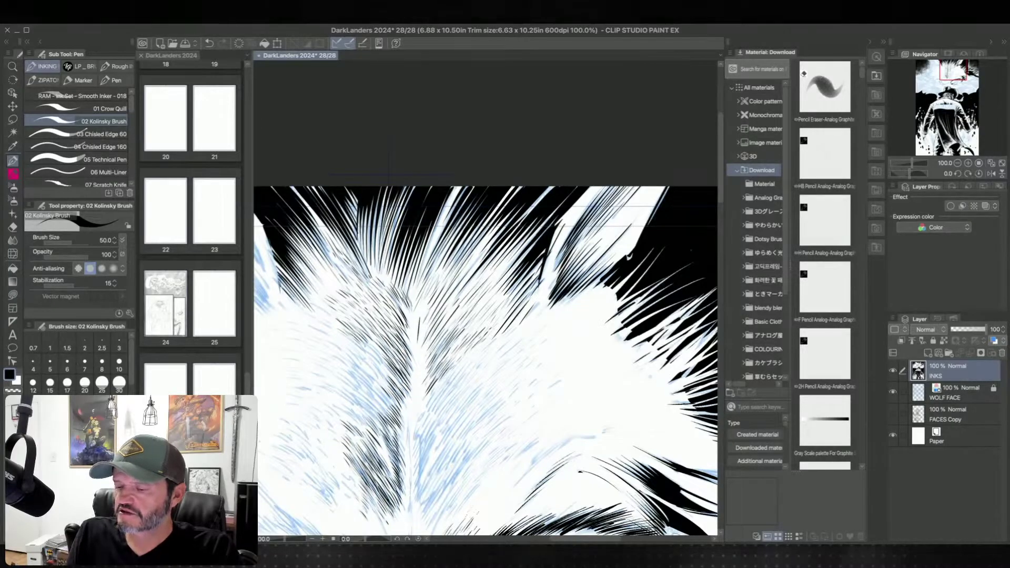
drag(554, 269, 572, 235)
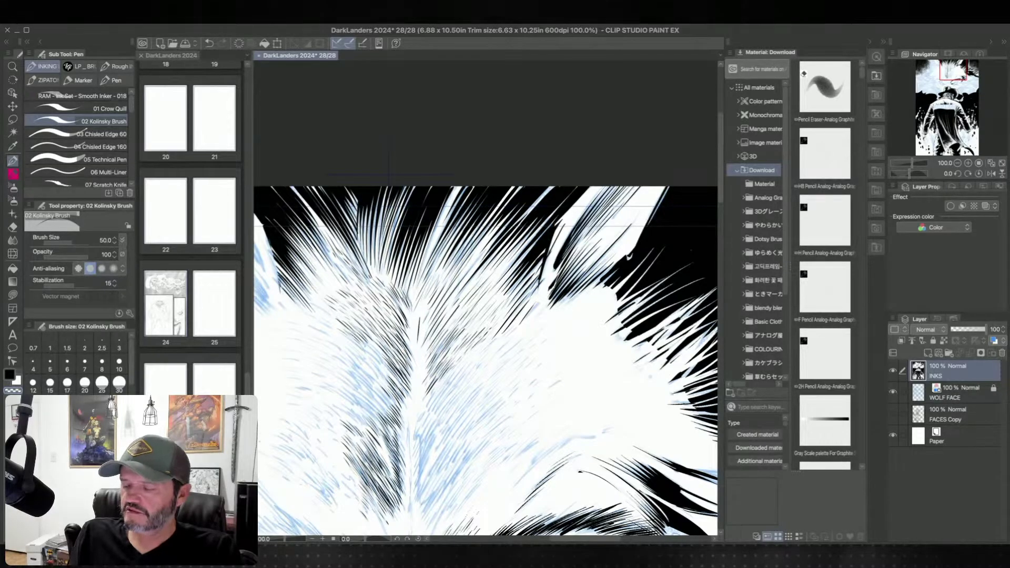
drag(538, 405, 554, 303)
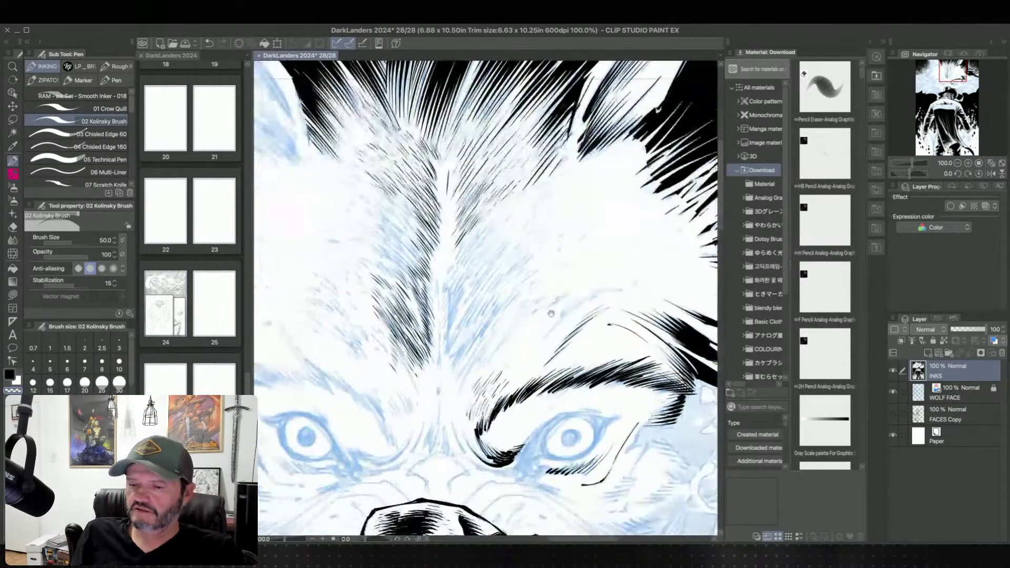
scroll(554, 303, up, 2)
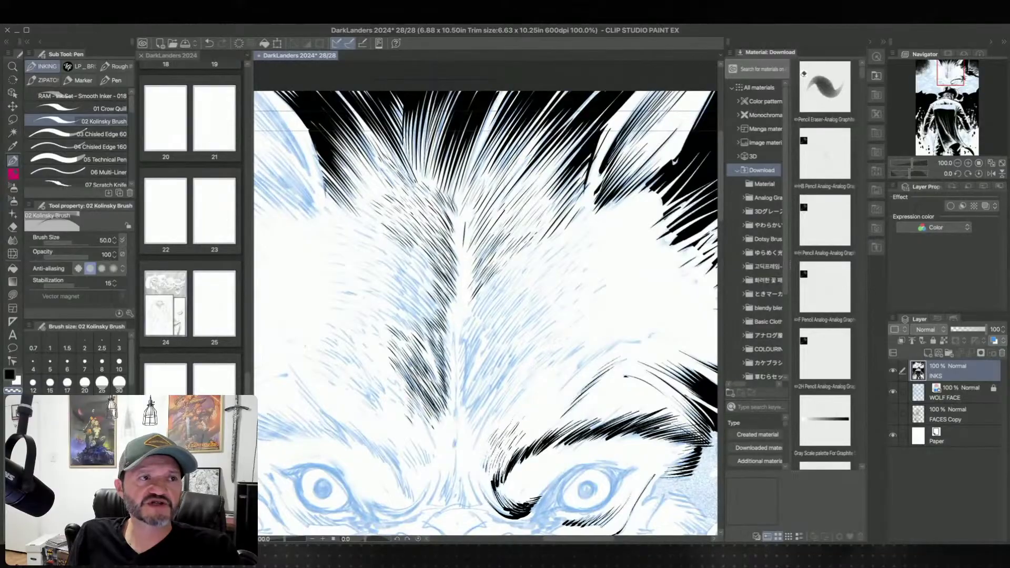
scroll(559, 316, down, 2)
drag(555, 391, 558, 385)
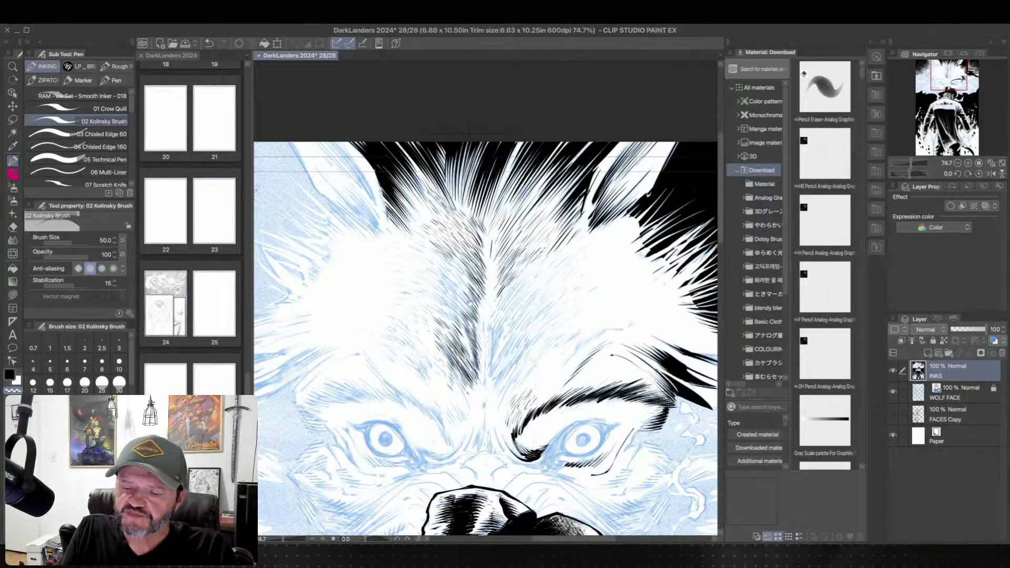
Step: Hand-letter an artist's full name in black across the uninked side of the wolf's forehead with the 02 Kolinsky Brush
drag(427, 342, 526, 271)
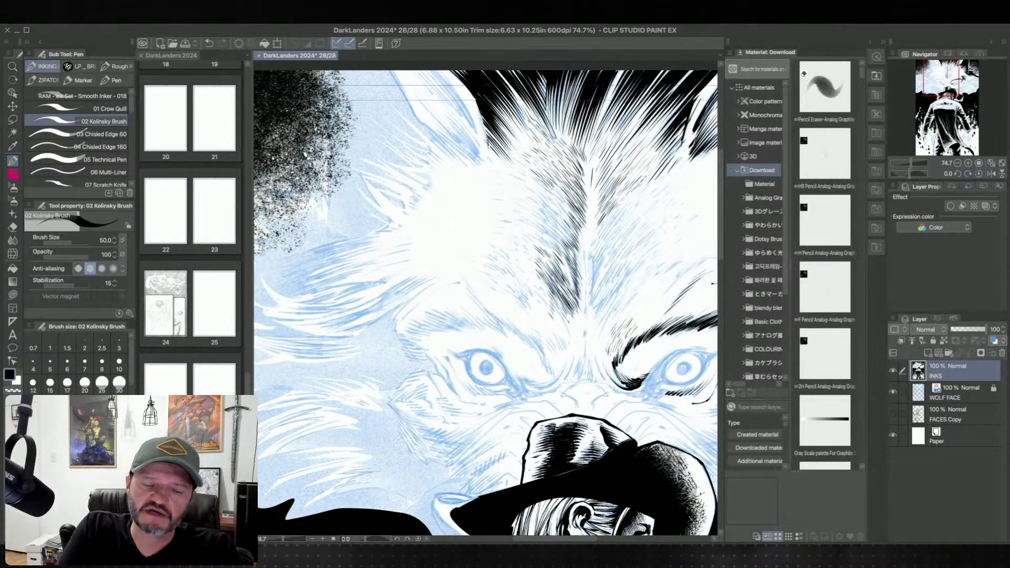
mouse_move(402, 243)
mouse_down()
mouse_move(420, 269)
mouse_move(431, 266)
mouse_move(431, 233)
mouse_move(462, 257)
mouse_up()
mouse_move(472, 217)
mouse_down()
mouse_move(477, 242)
mouse_move(500, 242)
mouse_move(511, 218)
mouse_move(528, 206)
mouse_up()
mouse_move(521, 216)
mouse_down()
mouse_move(532, 203)
mouse_move(537, 214)
mouse_up()
mouse_move(535, 219)
mouse_down()
mouse_move(542, 198)
mouse_move(552, 216)
mouse_up()
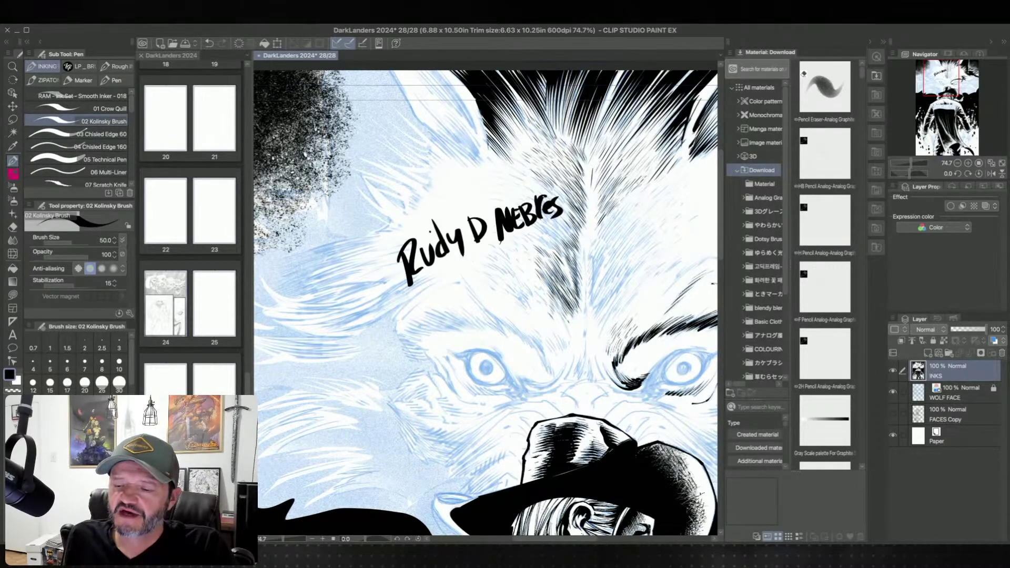
Step: Undo all the strokes of the name lettered across the wolf's forehead
key(ctrl+z)
key(ctrl+z)
key(ctrl+z)
key(ctrl+z)
key(ctrl+z)
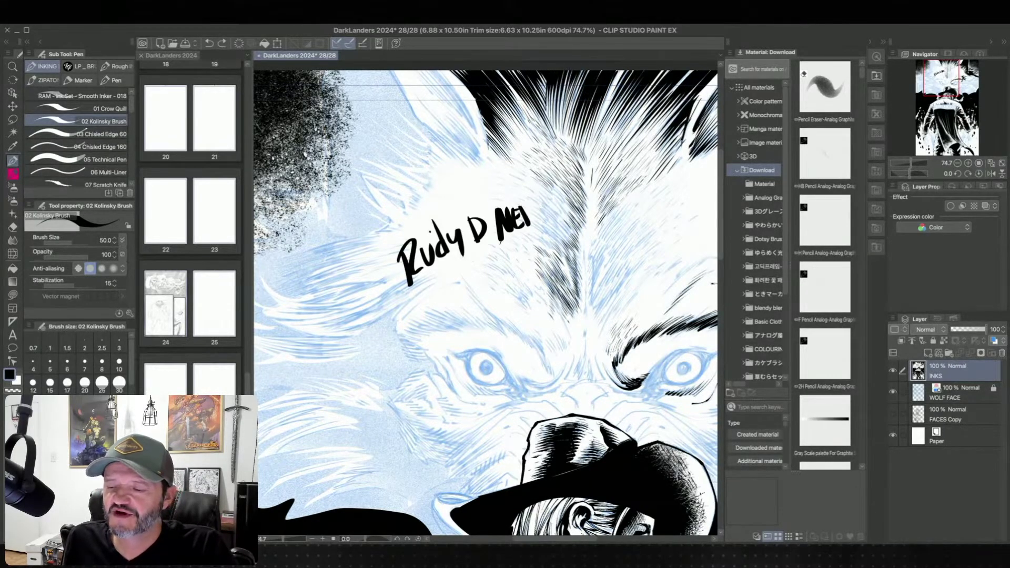
key(ctrl+z)
key(ctrl+z)
key(ctrl+z)
key(ctrl+z)
key(ctrl+z)
key(ctrl+z)
key(ctrl+z)
key(ctrl+z)
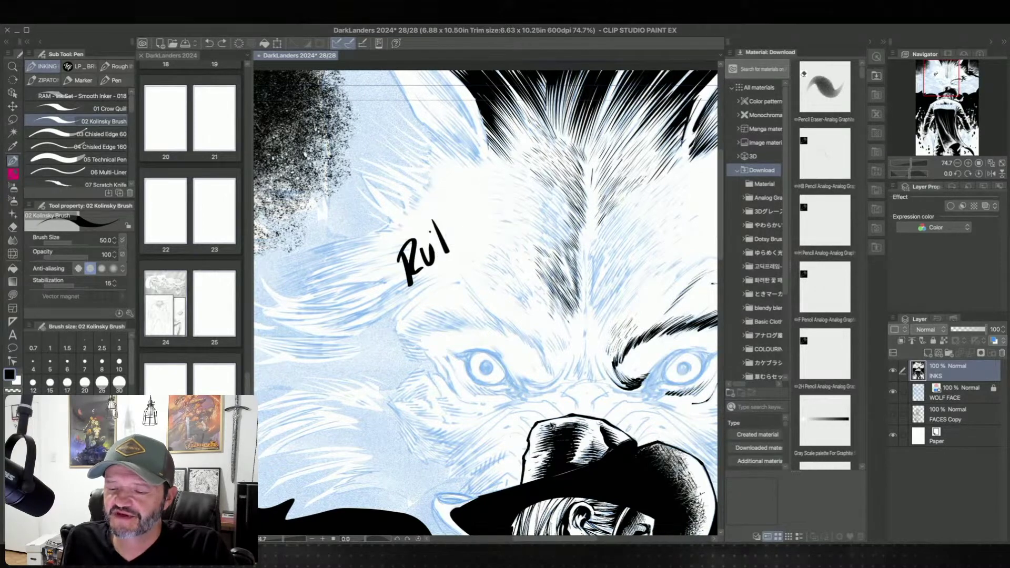
key(ctrl+z)
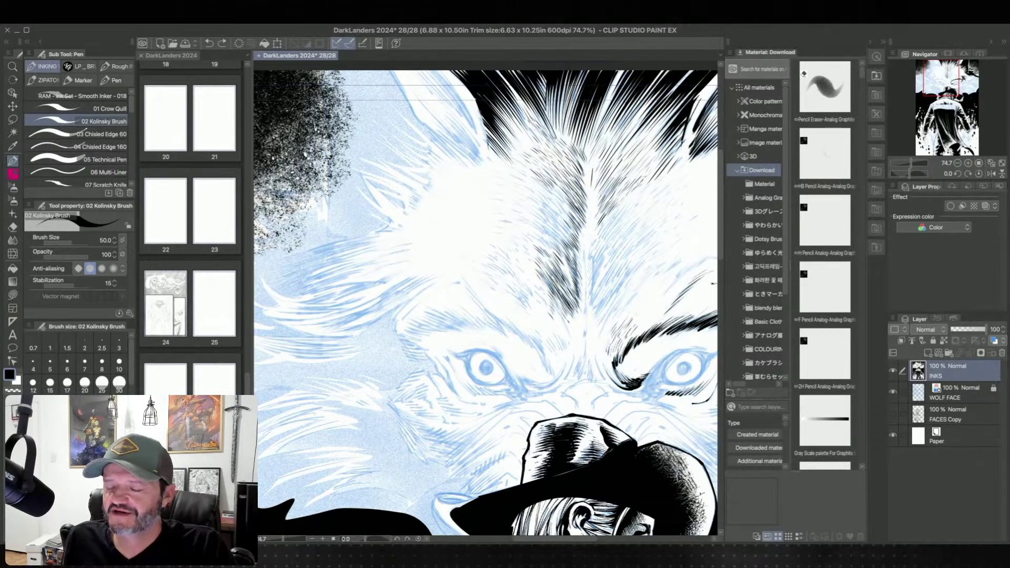
drag(618, 340, 549, 370)
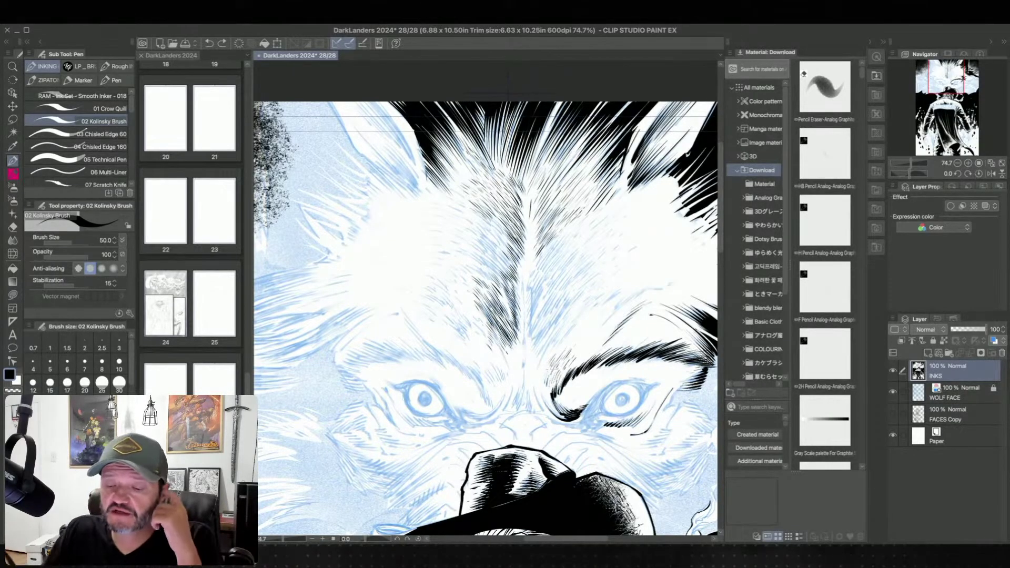
scroll(487, 280, up, 2)
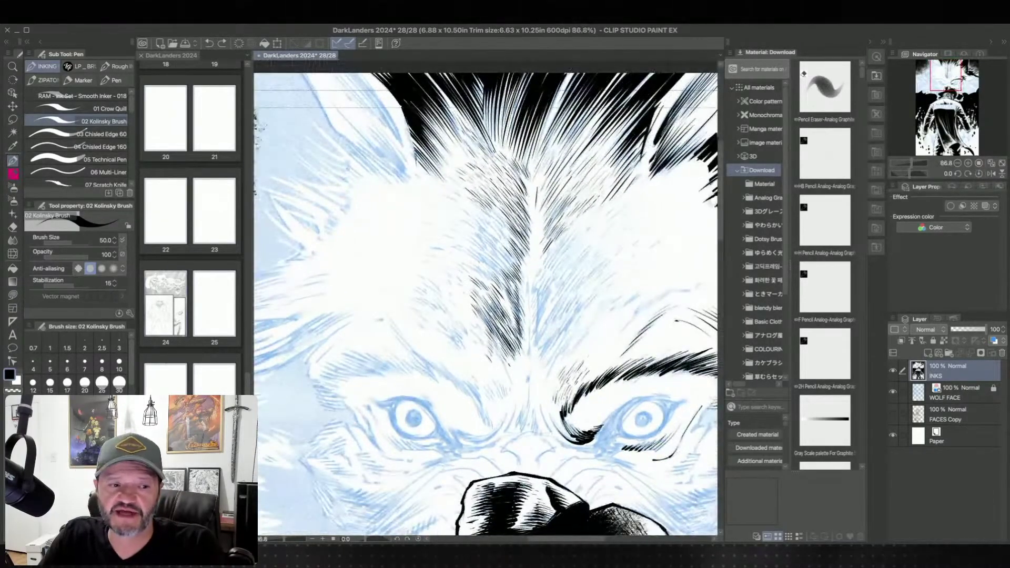
Step: Ink short fur strokes through the middle of the dark forehead stripe with the 02 Kolinsky Brush
key(asciicircum)
scroll(486, 297, down, 1)
drag(481, 213, 486, 236)
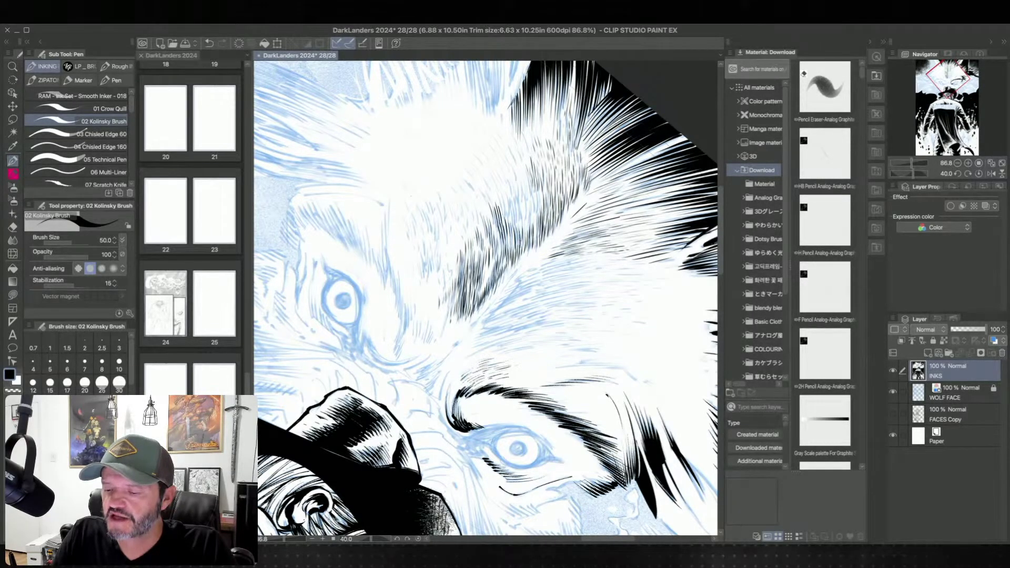
Step: Add fine fur strokes along the forehead stripe's upper edge on the side of the uninked ear
drag(461, 482, 603, 270)
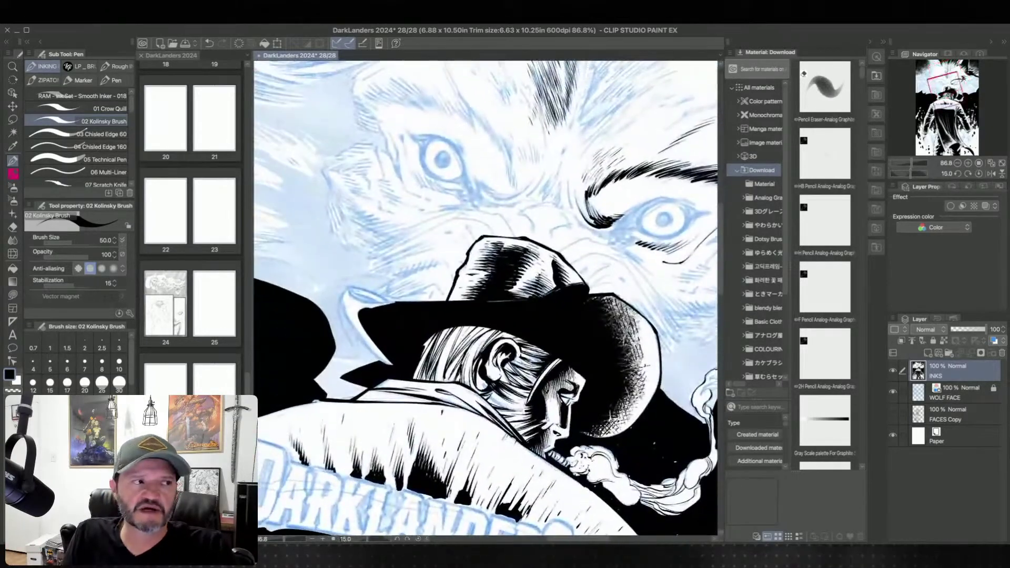
scroll(586, 281, up, 2)
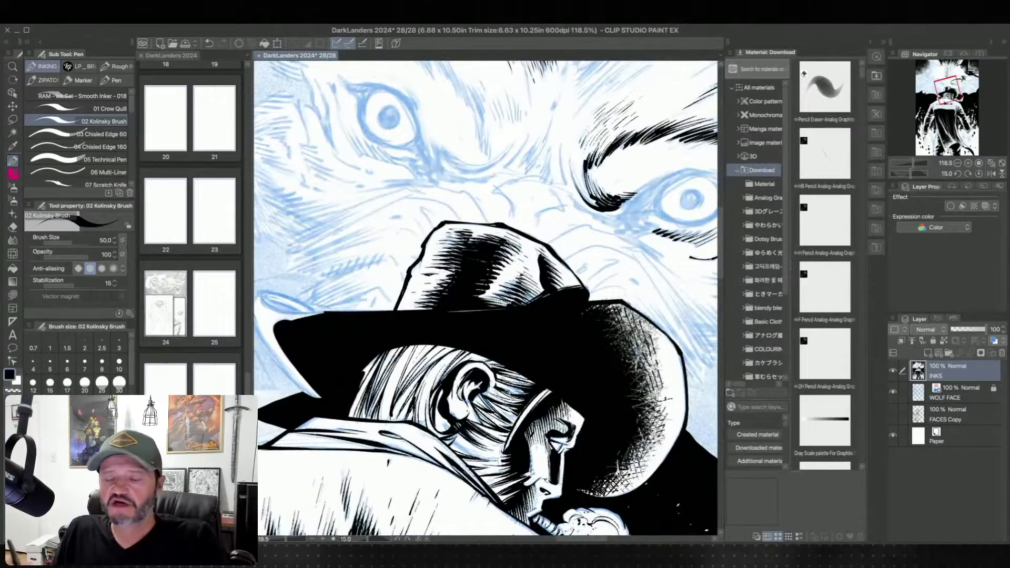
scroll(607, 221, down, 4)
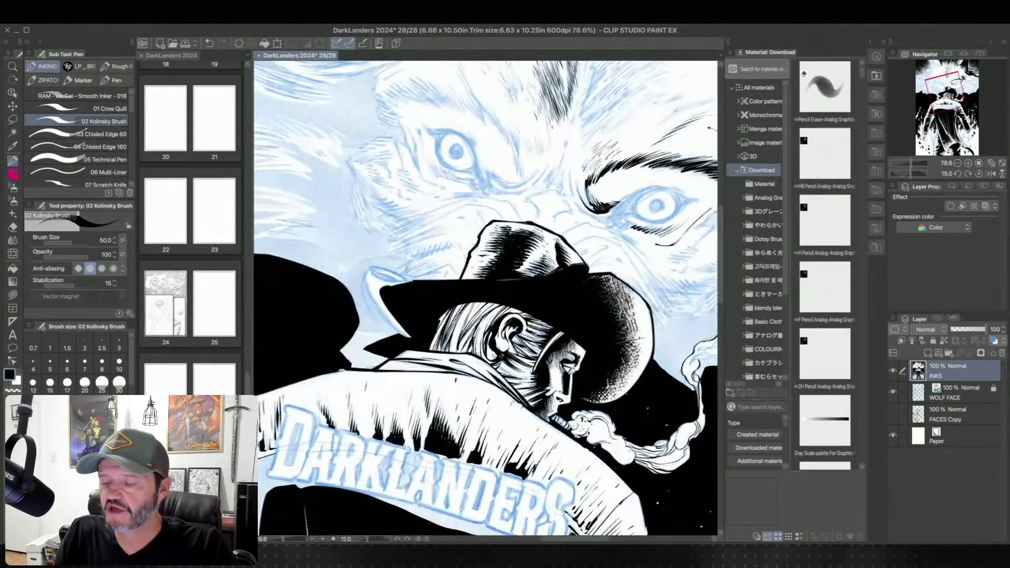
drag(606, 220, 504, 245)
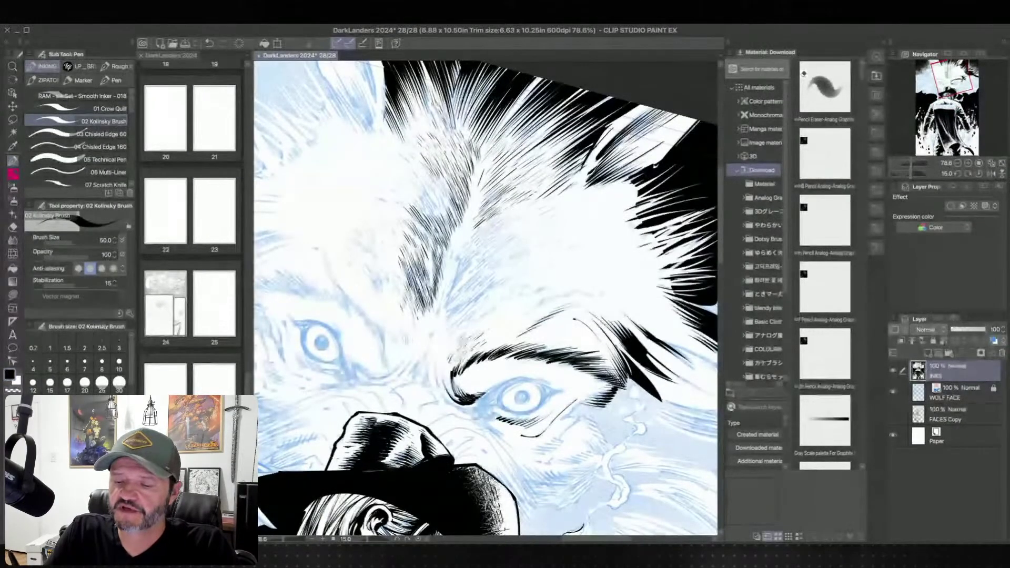
key(minus)
key(asciicircum)
key(asciicircum)
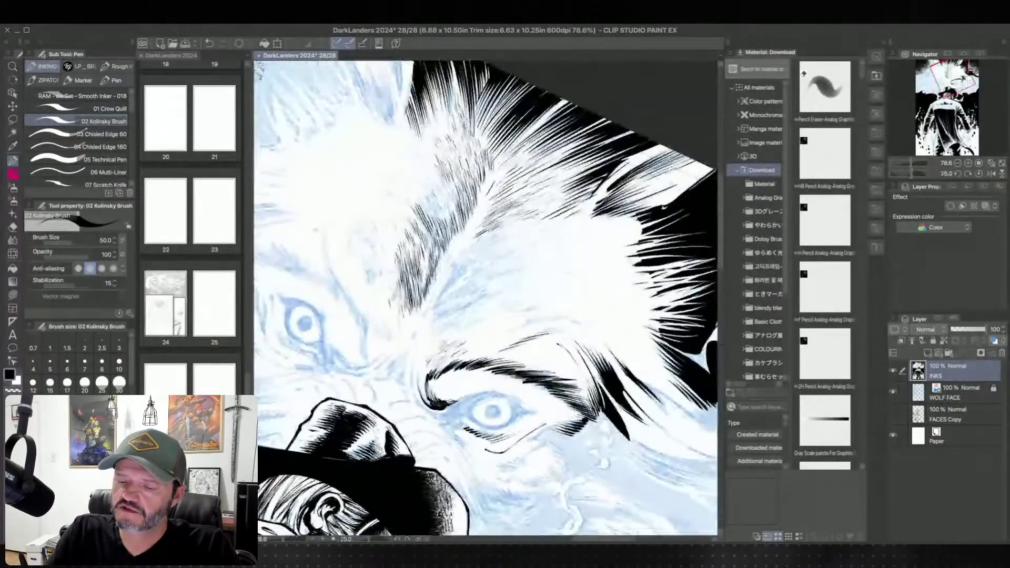
drag(422, 192, 438, 217)
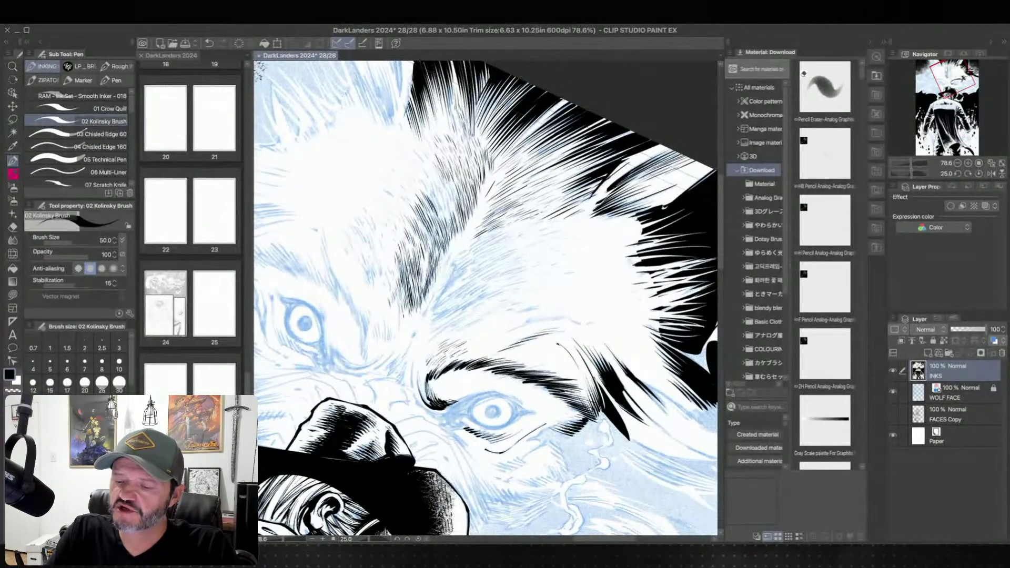
drag(429, 177, 435, 189)
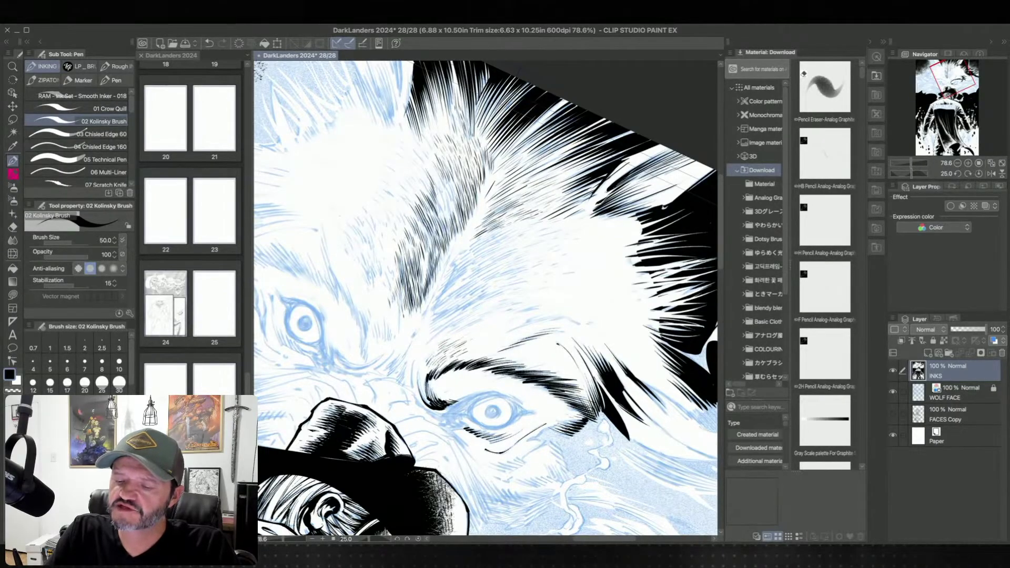
Step: Thicken the upper half of the forehead stripe with more short fur strokes below the crown tuft
key(minus)
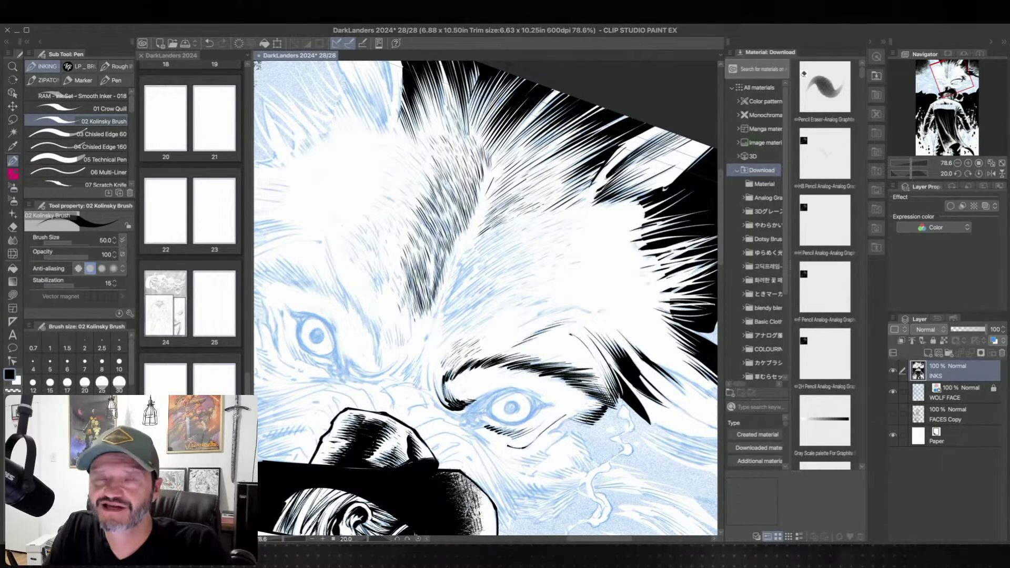
drag(465, 245, 465, 230)
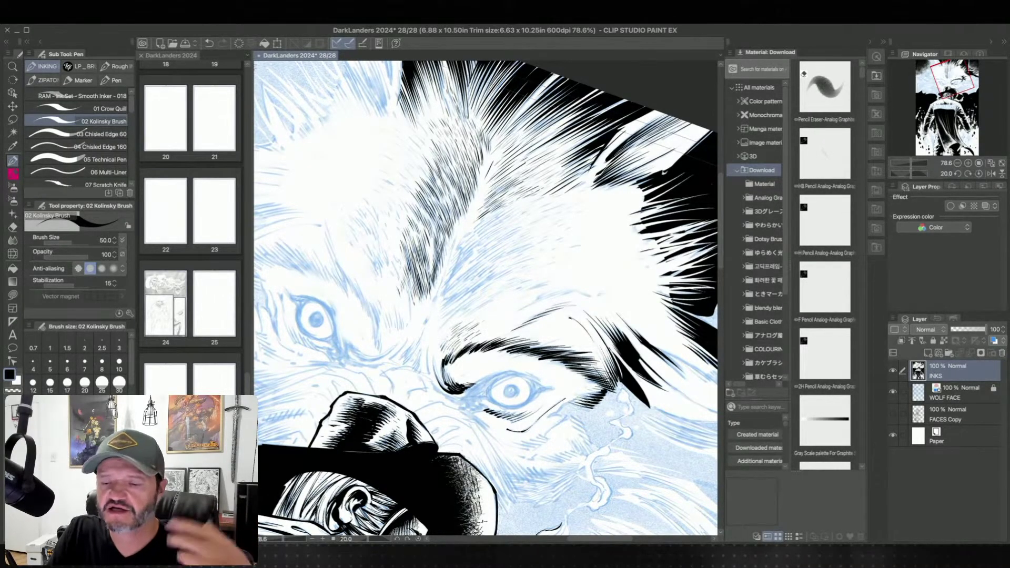
drag(611, 116, 637, 222)
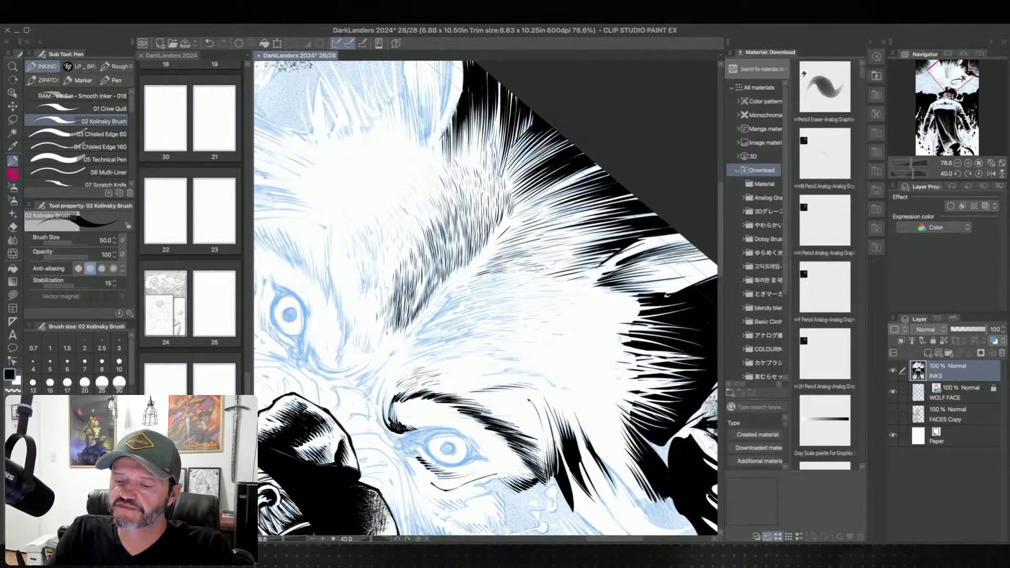
drag(451, 213, 461, 224)
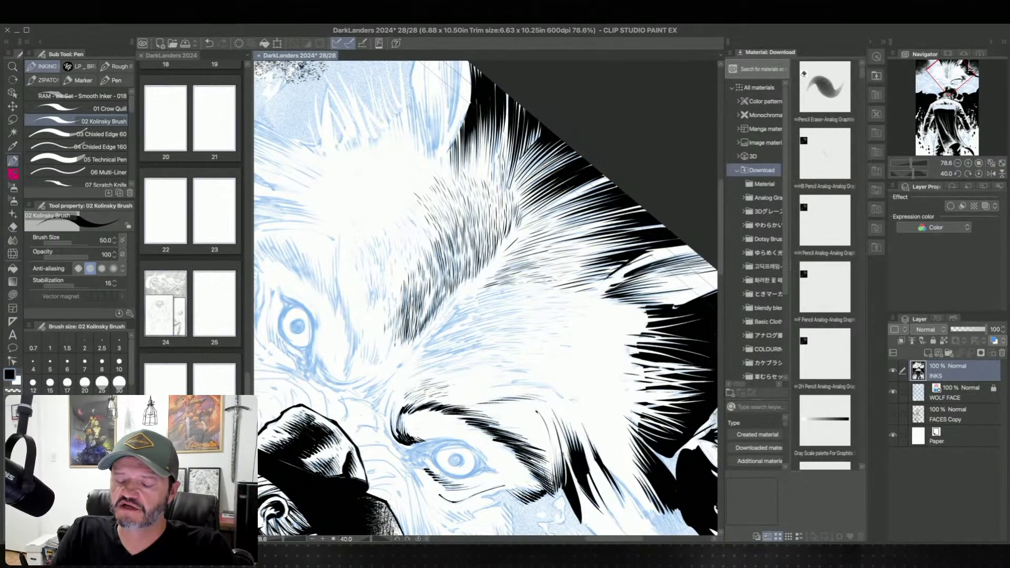
Step: Extend the stripe's fur outward over the uninked side of the forehead with short tapered strokes, rotating the canvas to suit their direction
key(minus)
key(minus)
key(asciicircum)
key(asciicircum)
key(asciicircum)
key(asciicircum)
key(asciicircum)
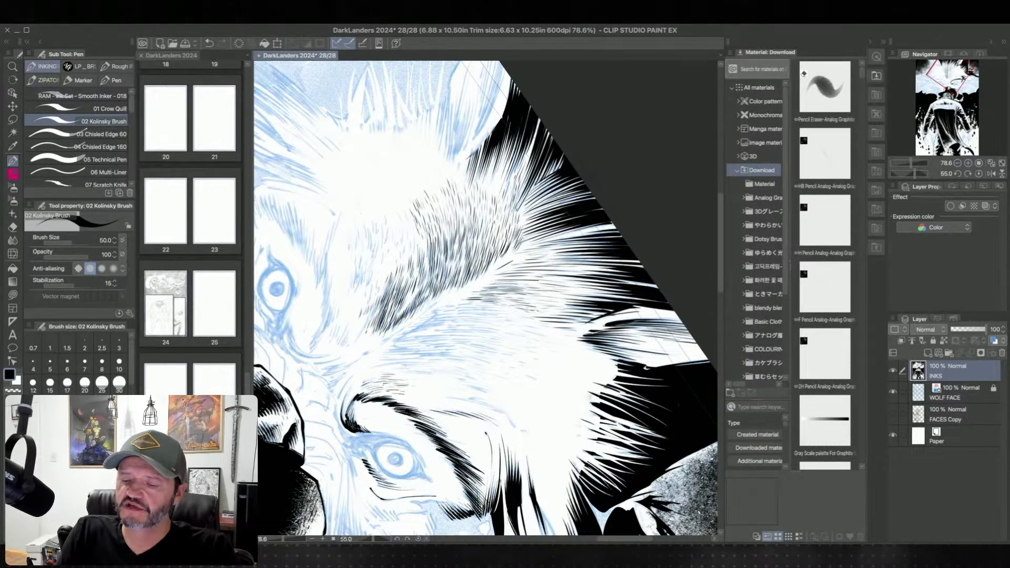
drag(432, 436, 509, 444)
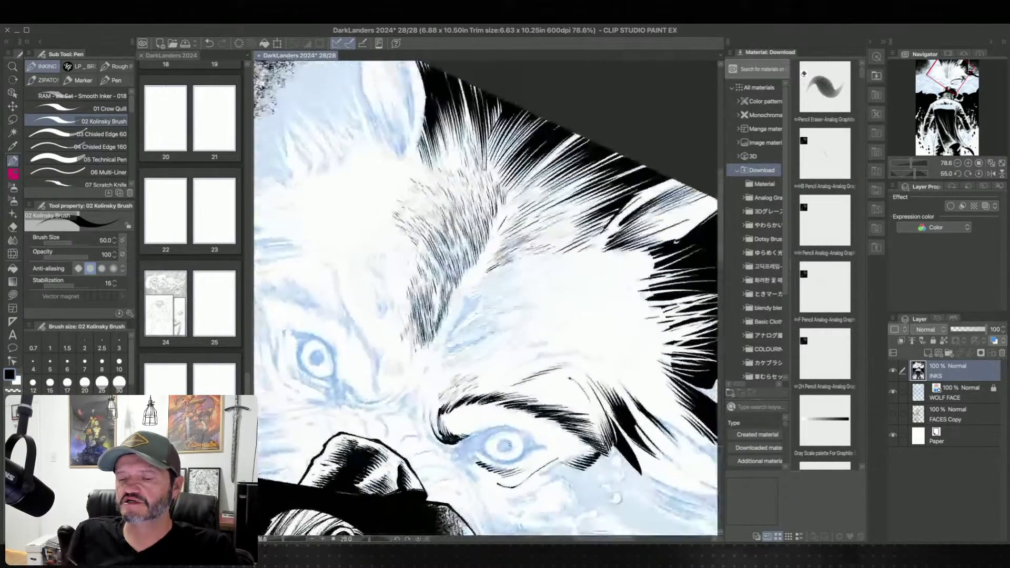
key(minus)
key(asciicircum)
key(asciicircum)
key(asciicircum)
key(asciicircum)
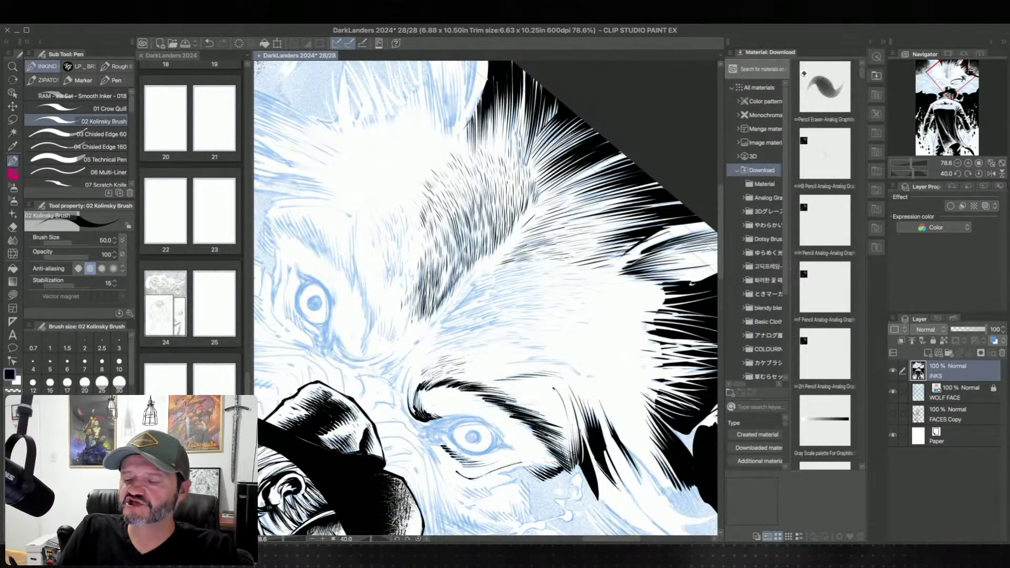
drag(552, 342, 564, 309)
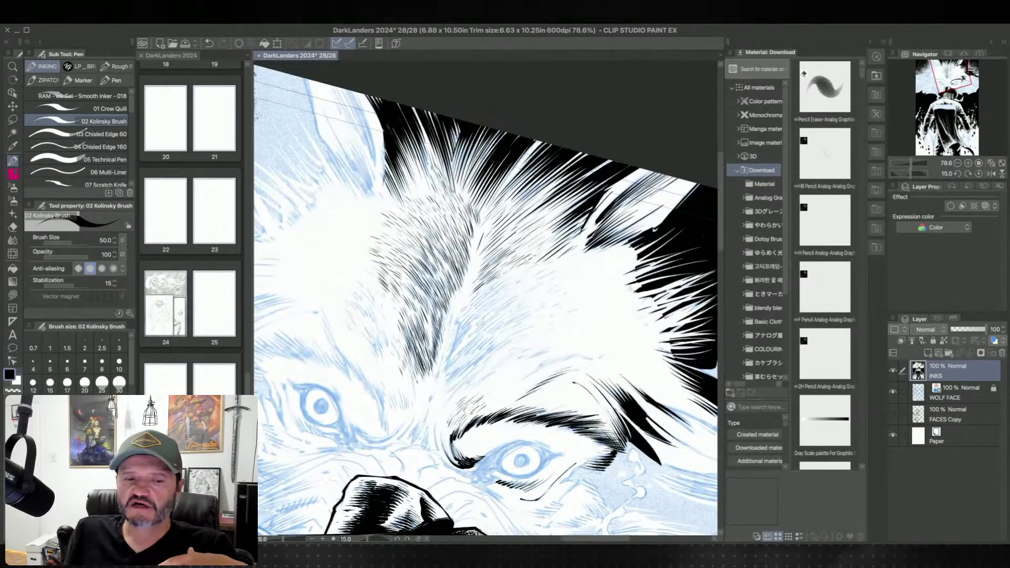
Step: Switch the pen to the RAM - Ink Set - Smooth Inker - 018 brush
click(121, 96)
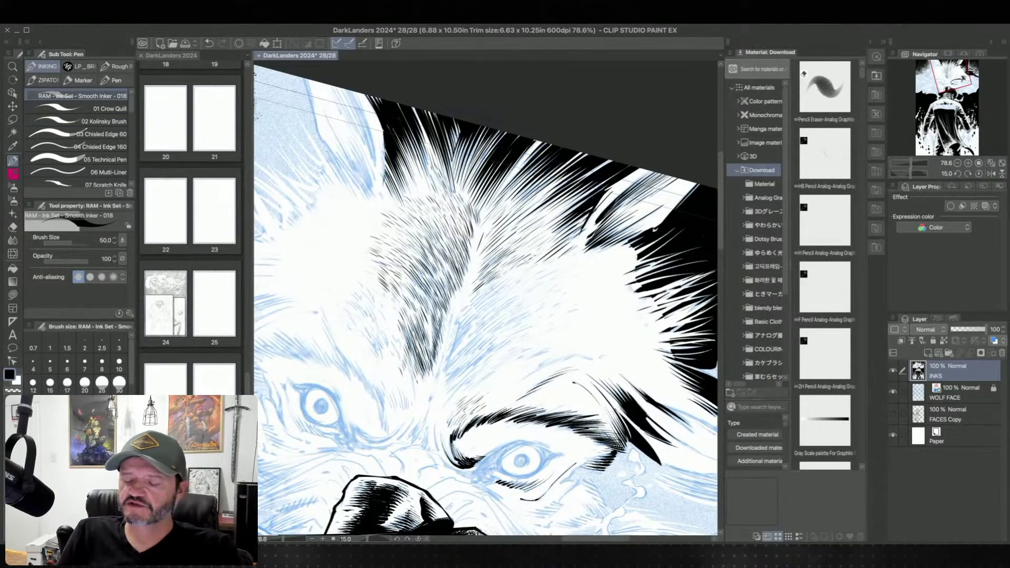
scroll(484, 299, down, 4)
Step: Try long fur strokes with the Smooth Inker along the outer edge of the forehead stripe's lower half
drag(394, 256, 405, 280)
drag(388, 253, 402, 288)
mouse_move(382, 263)
mouse_down()
mouse_move(396, 292)
mouse_move(389, 283)
mouse_up()
mouse_move(380, 245)
mouse_down()
mouse_move(395, 272)
mouse_move(393, 255)
mouse_up()
drag(383, 234, 396, 245)
drag(388, 229, 402, 248)
Step: Undo the trial Smooth Inker strokes beside the forehead stripe
key(ctrl+z)
key(ctrl+z)
key(ctrl+z)
key(ctrl+z)
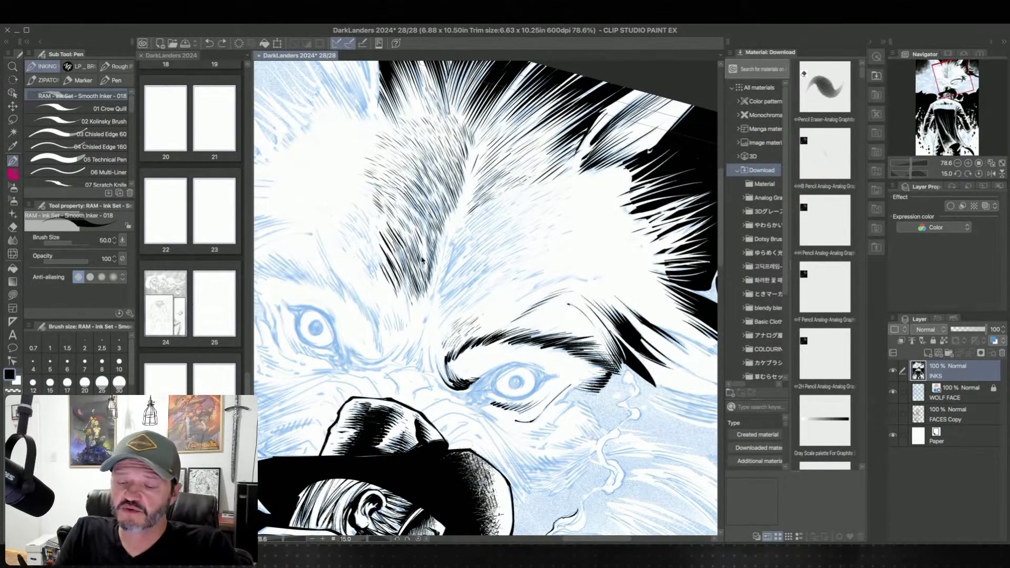
key(ctrl+z)
key(ctrl+z)
key(ctrl+z)
key(ctrl+z)
key(ctrl+z)
key(ctrl+z)
key(ctrl+z)
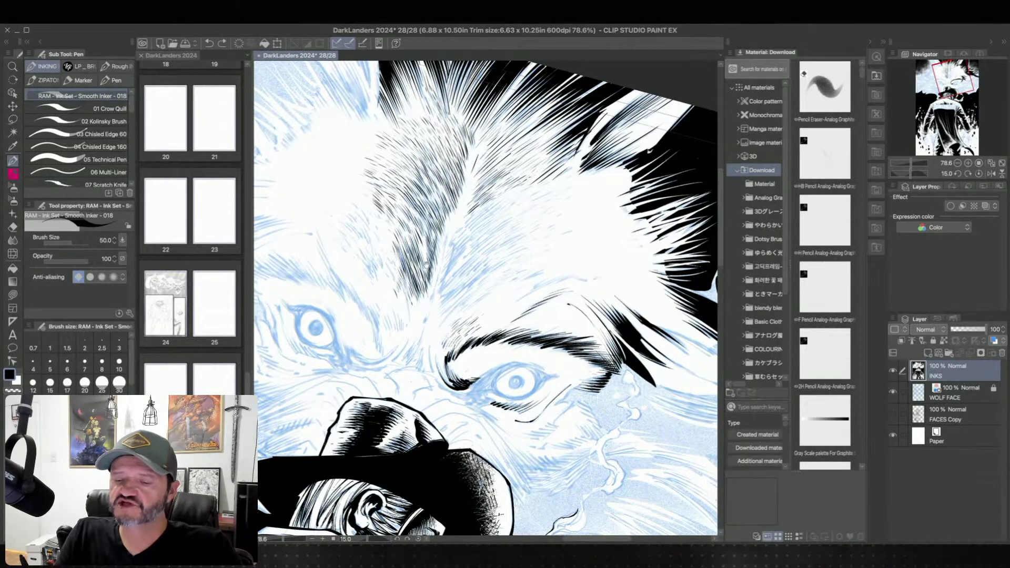
Step: Ink a small sample patch of fur hatching on the blank forehead beside the stripe and mark its edge with small circles
drag(426, 264, 465, 293)
key(minus)
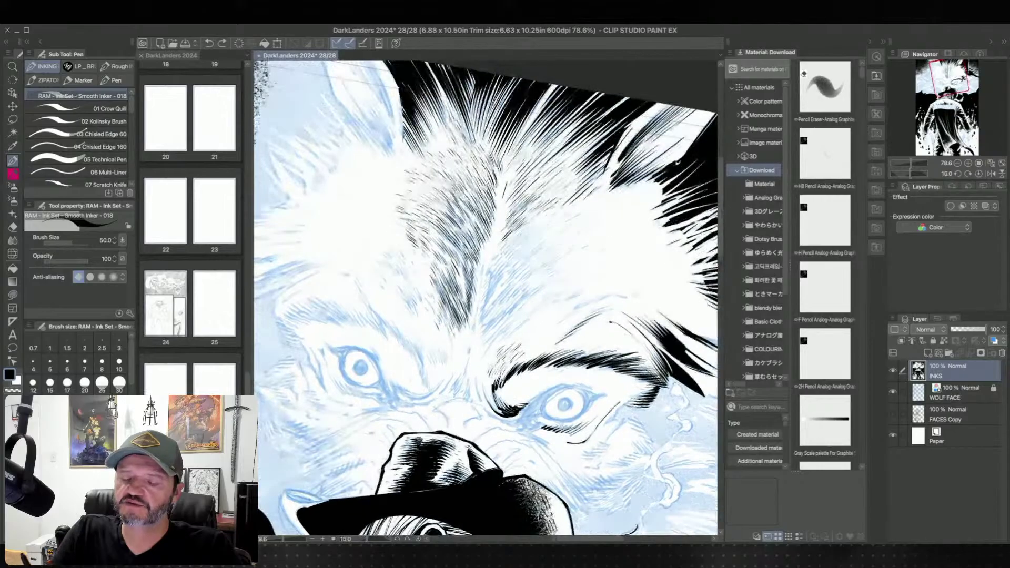
key(asciicircum)
key(asciicircum)
mouse_move(358, 214)
mouse_down()
mouse_move(375, 230)
mouse_move(362, 216)
mouse_move(369, 221)
mouse_up()
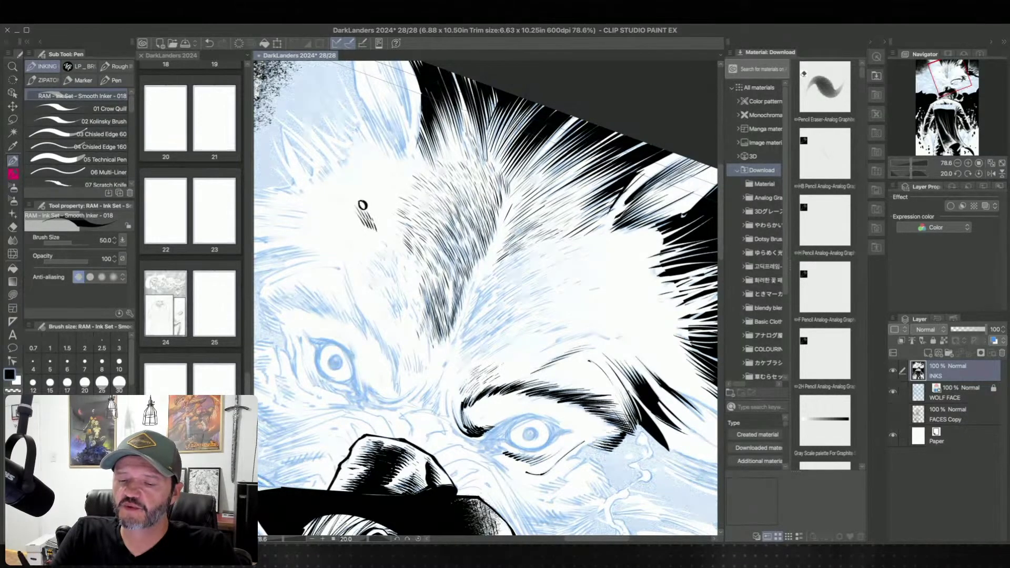
mouse_move(366, 199)
mouse_down()
mouse_move(384, 231)
mouse_move(375, 200)
mouse_move(386, 210)
mouse_up()
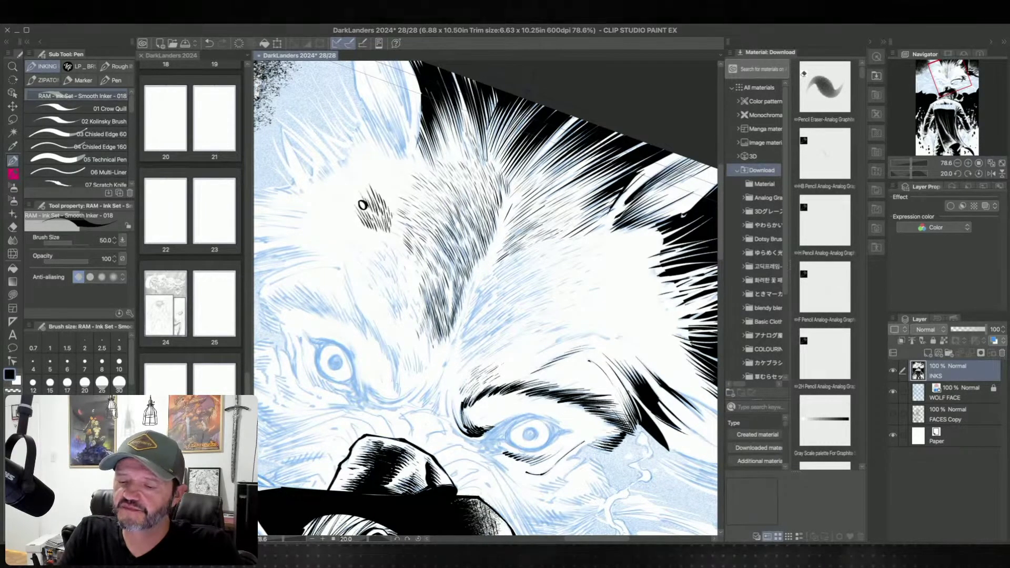
drag(363, 189, 377, 182)
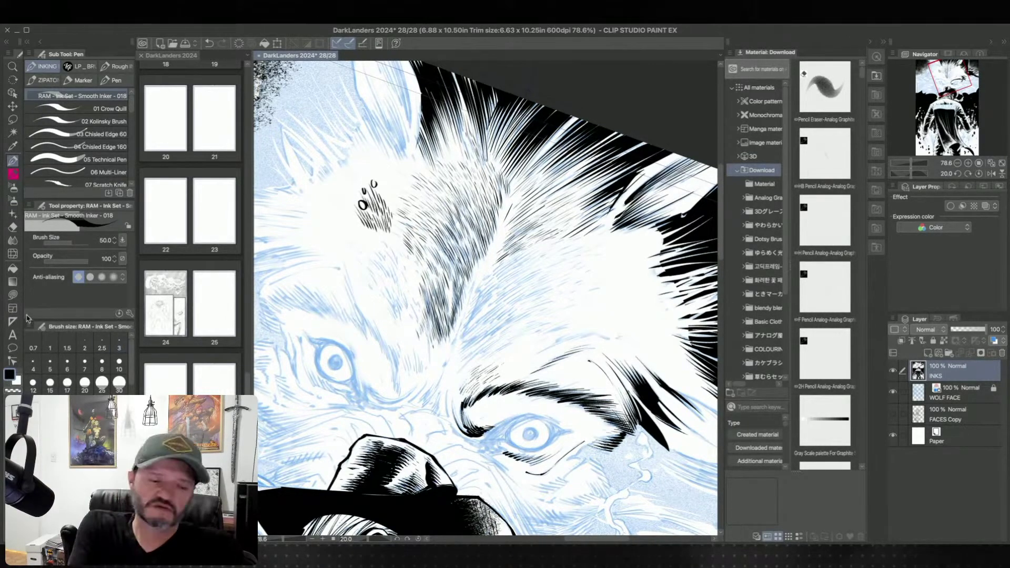
Step: Remove the small circles around the sample fur patch with a transparent Lasso fill
key(u)
drag(377, 181, 361, 203)
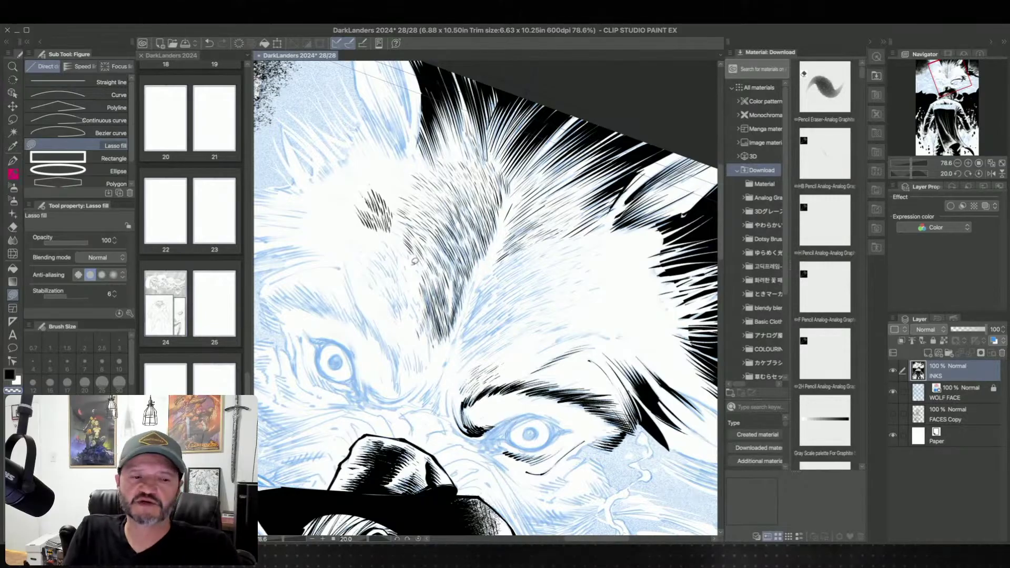
scroll(401, 208, up, 4)
mouse_move(401, 209)
mouse_down()
mouse_move(422, 212)
mouse_move(530, 289)
mouse_up()
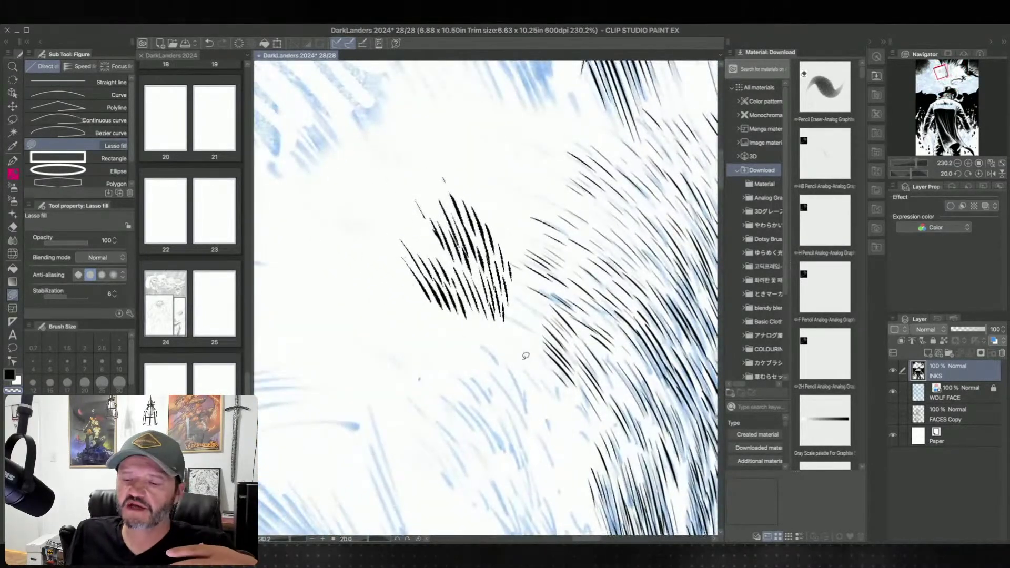
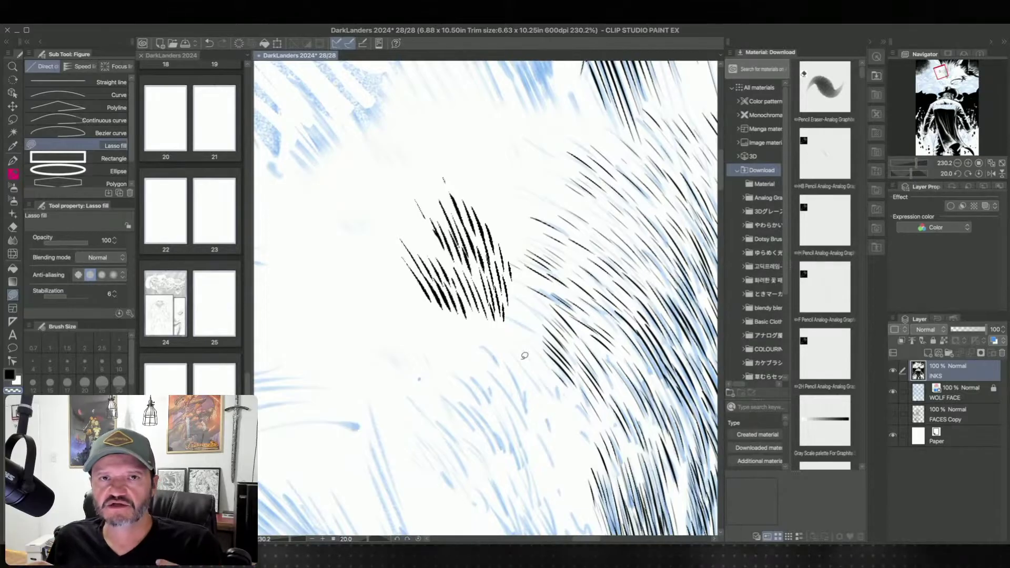
Step: Clear the whole sample fur patch from the forehead with a transparent Lasso fill
scroll(524, 355, down, 6)
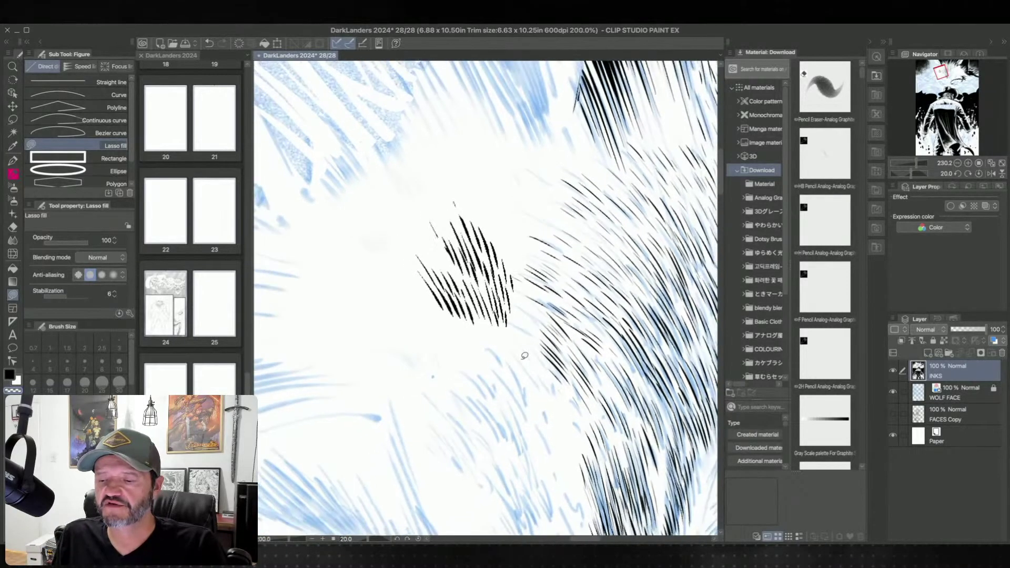
scroll(602, 335, down, 4)
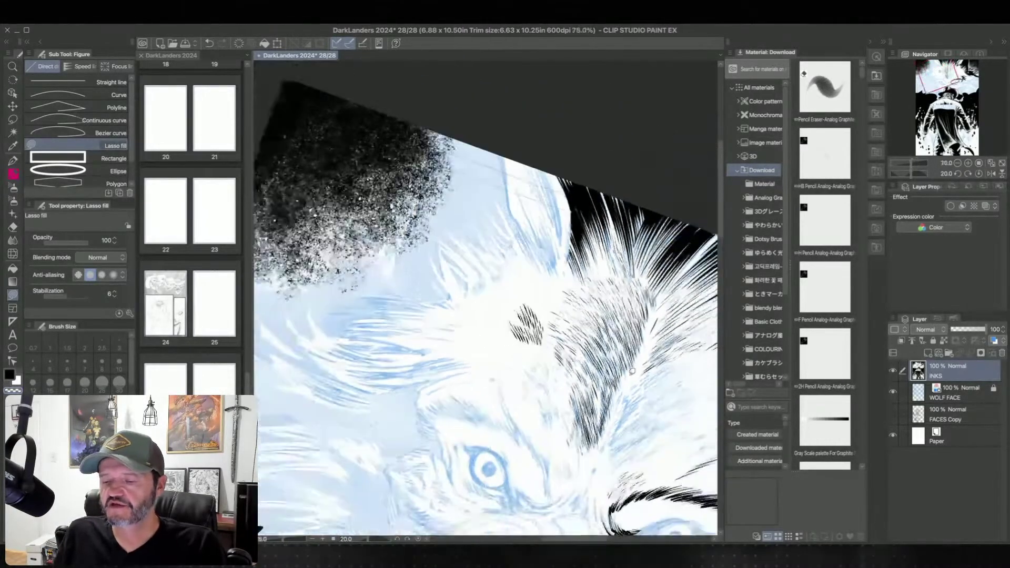
scroll(573, 317, down, 1)
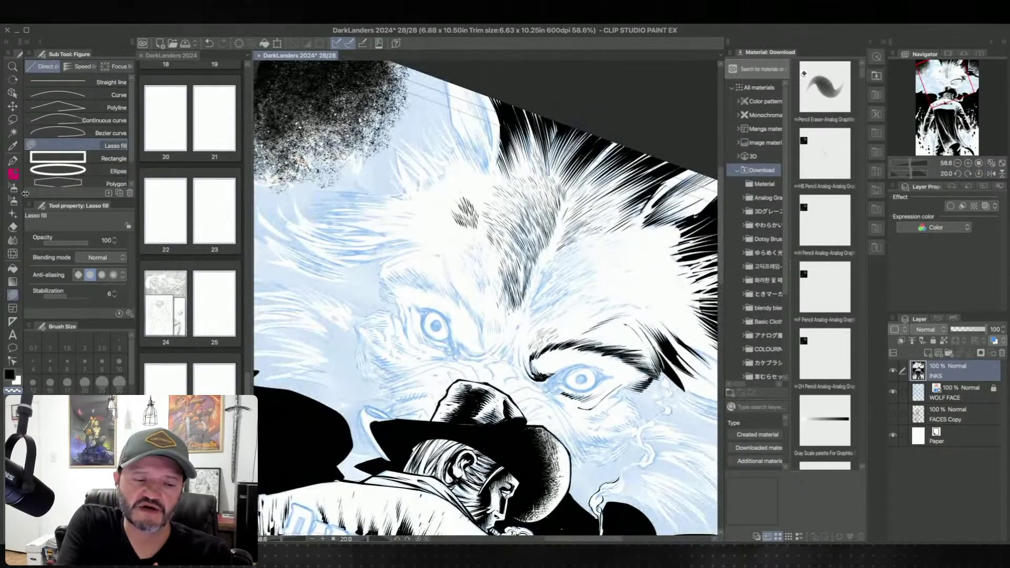
mouse_move(464, 186)
mouse_down()
mouse_move(484, 215)
mouse_move(461, 187)
mouse_up()
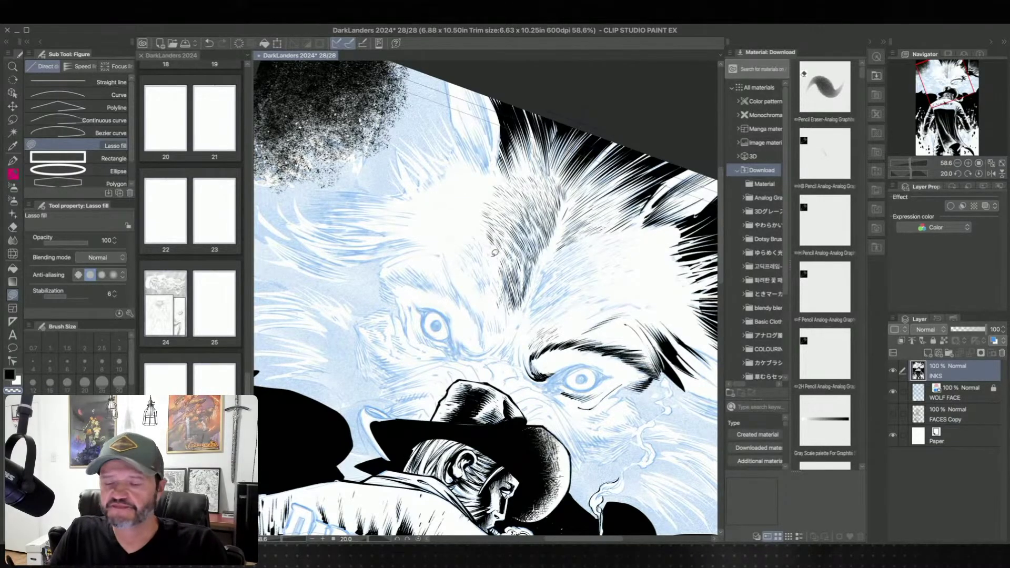
Step: Return to the Smooth Inker in black and ink short fur strokes along the stripe's outer edge above the uninked eye
scroll(496, 253, up, 1)
scroll(495, 252, up, 3)
click(12, 161)
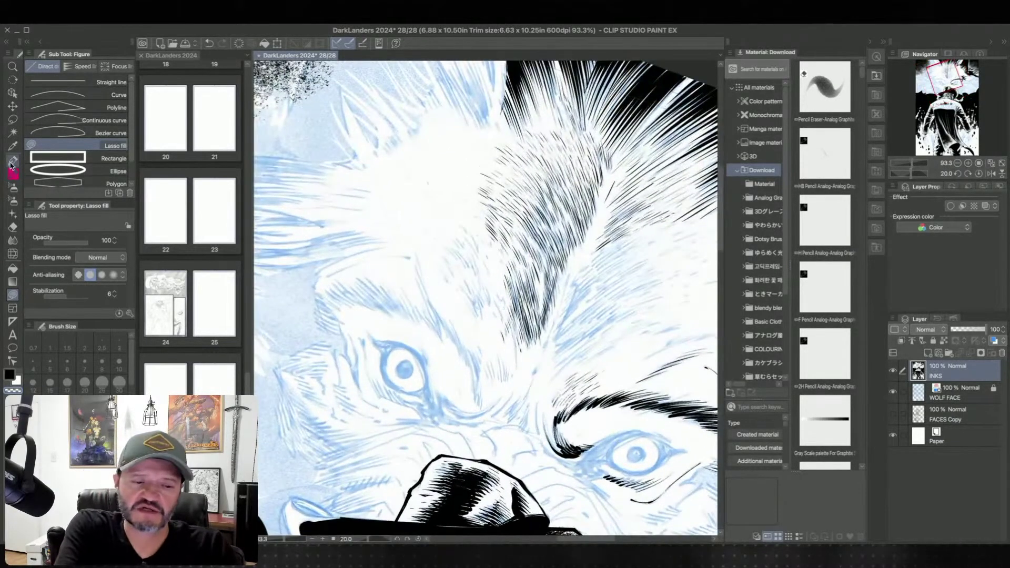
drag(495, 294, 474, 265)
click(9, 374)
drag(519, 345, 516, 345)
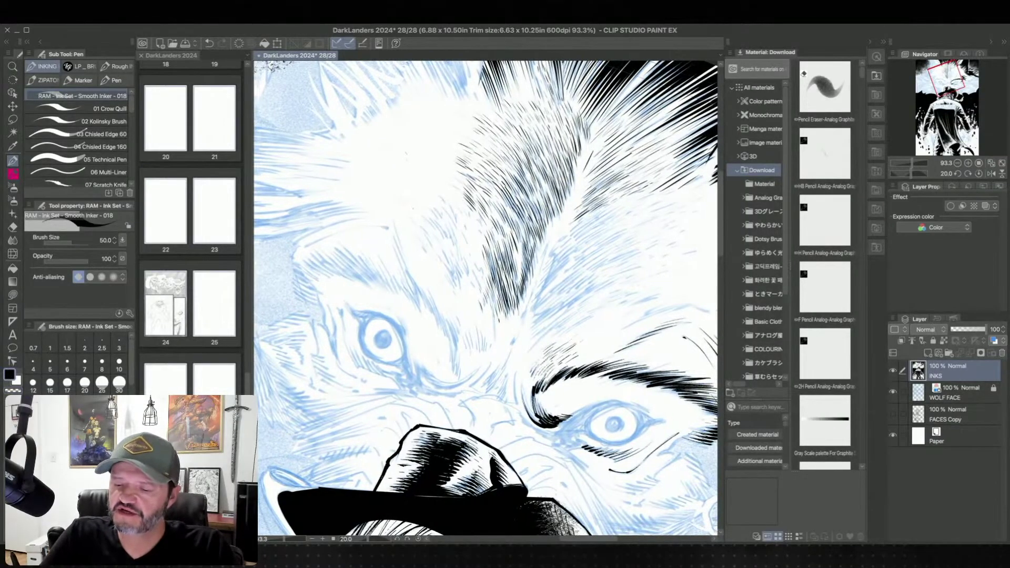
drag(475, 236, 482, 247)
drag(477, 239, 487, 249)
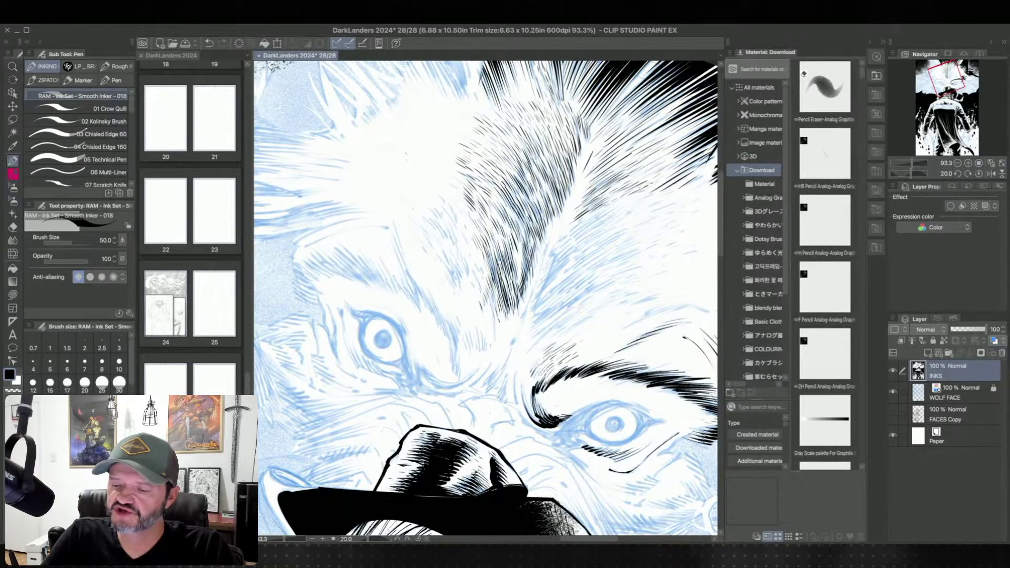
drag(477, 207, 466, 234)
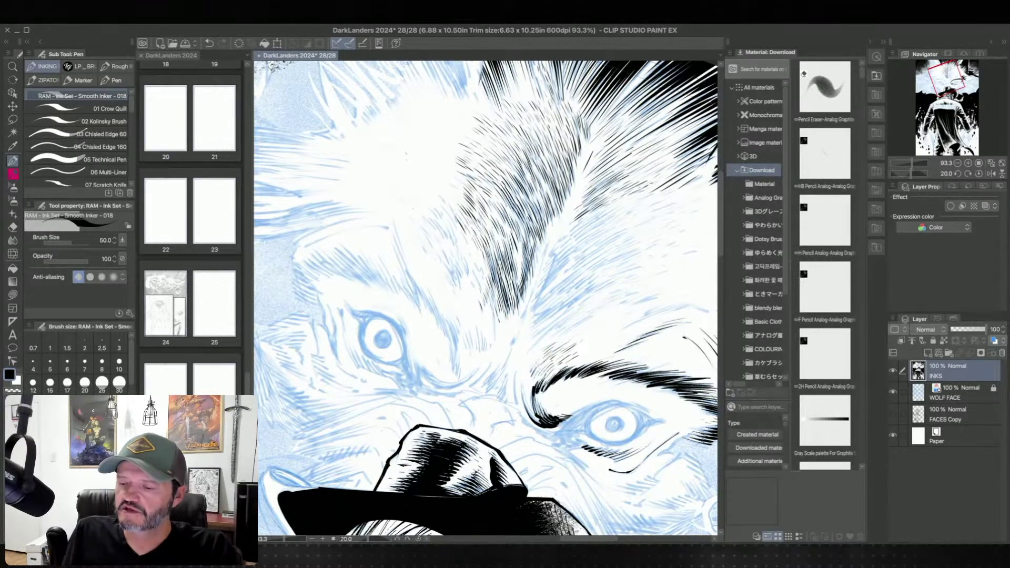
Step: Draw a long narrow black loop over the lower half of the forehead stripe
drag(557, 294, 540, 341)
drag(545, 210, 529, 292)
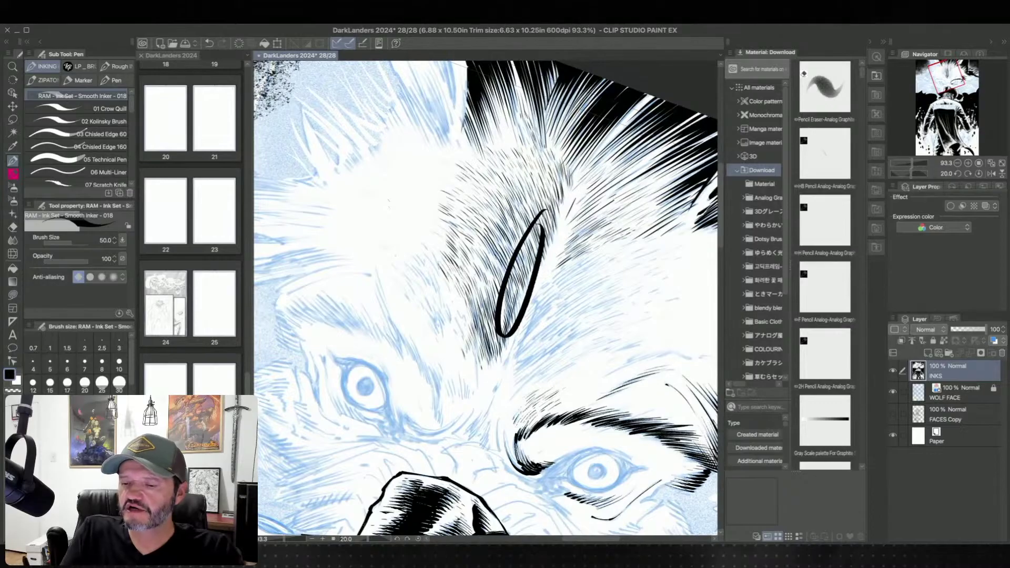
Step: Draw a small black oval beside the forehead stripe, and undo it together with the long loop over the stripe
drag(431, 199, 428, 201)
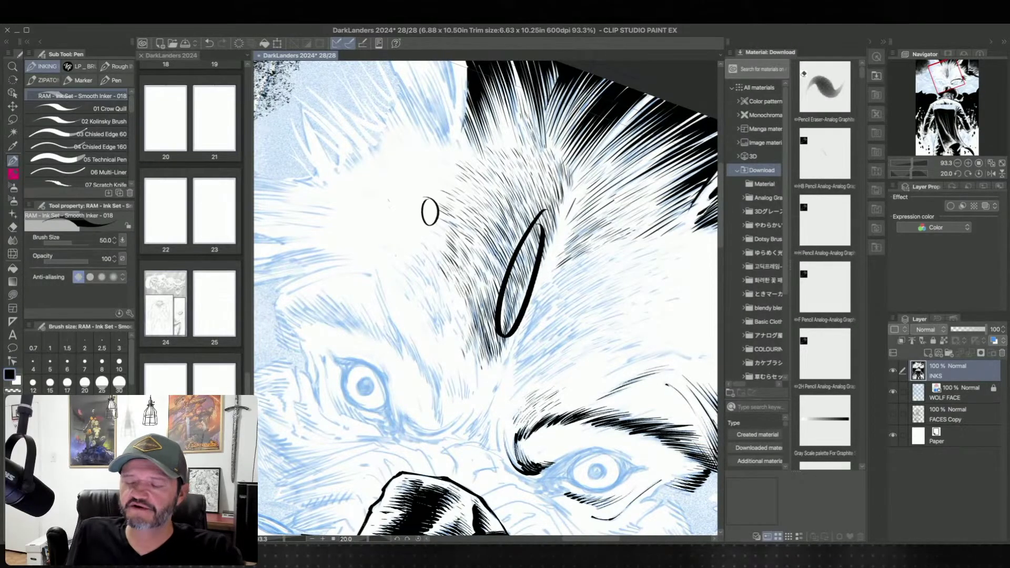
key(ctrl+z)
key(ctrl+z)
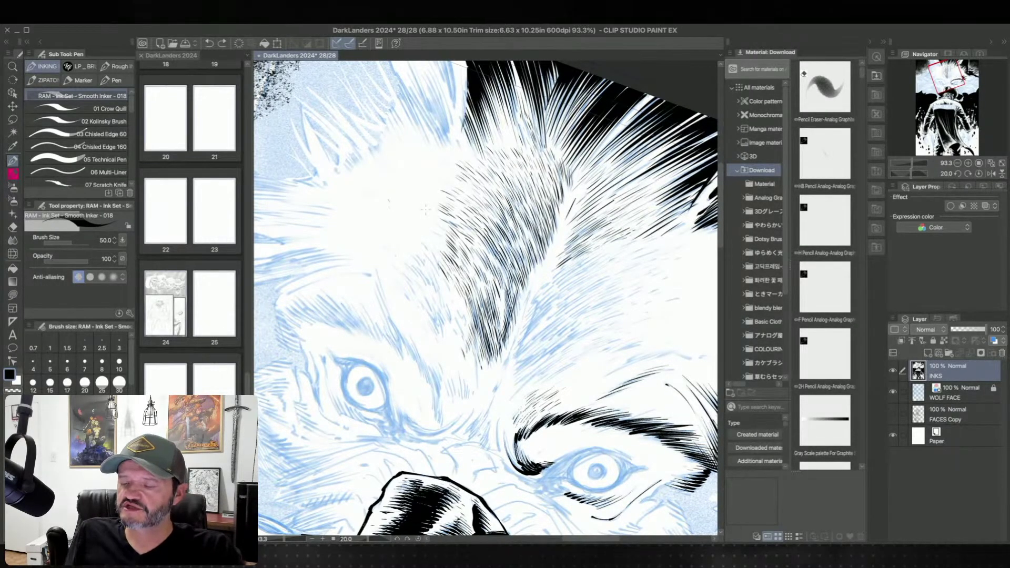
Step: Switch to the Kolinsky Brush and ink fine short fur strokes along the forehead stripe's outer edge above the uninked eye
key(ctrl+alt+0)
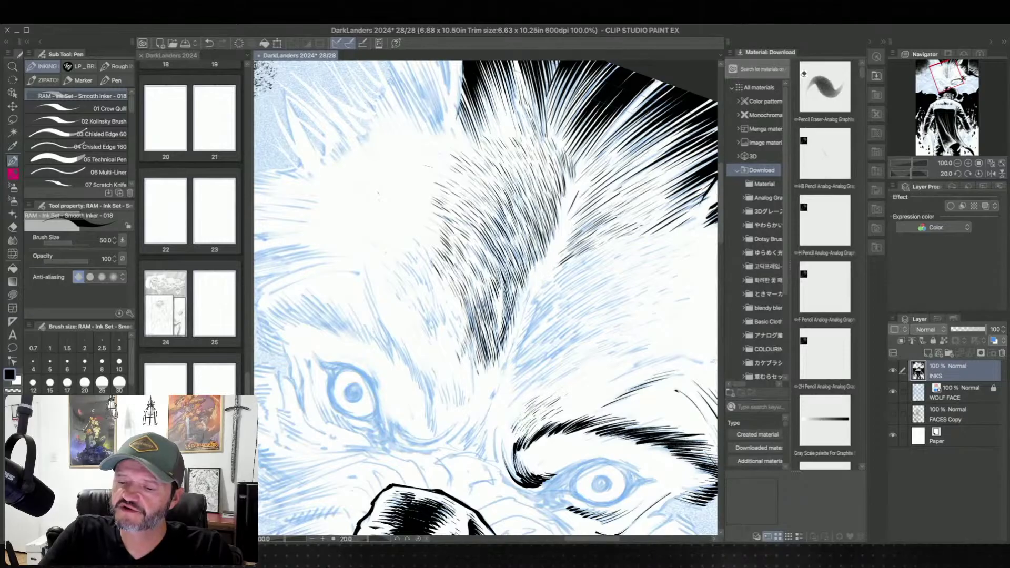
scroll(521, 272, down, 3)
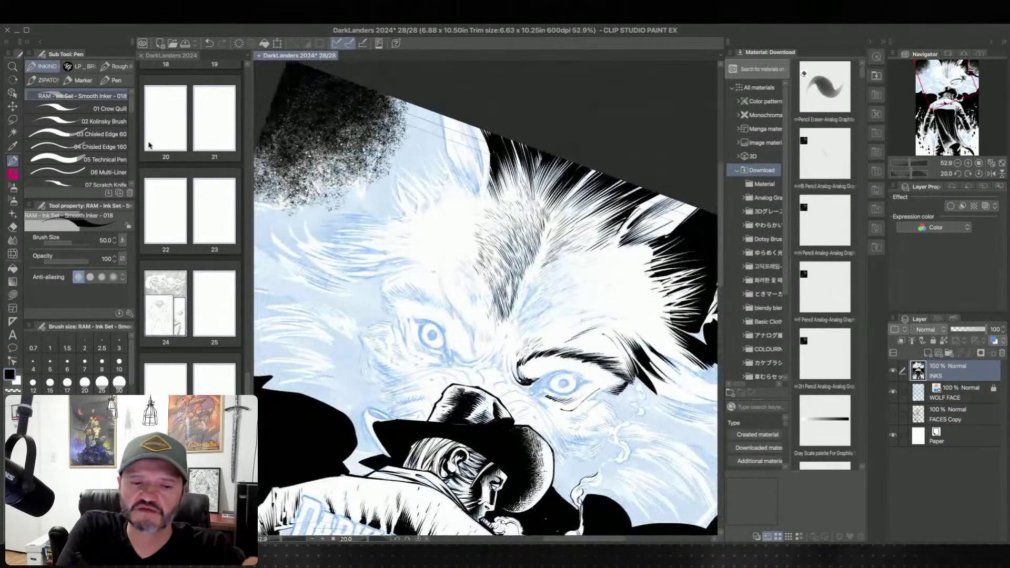
click(78, 121)
scroll(555, 303, up, 3)
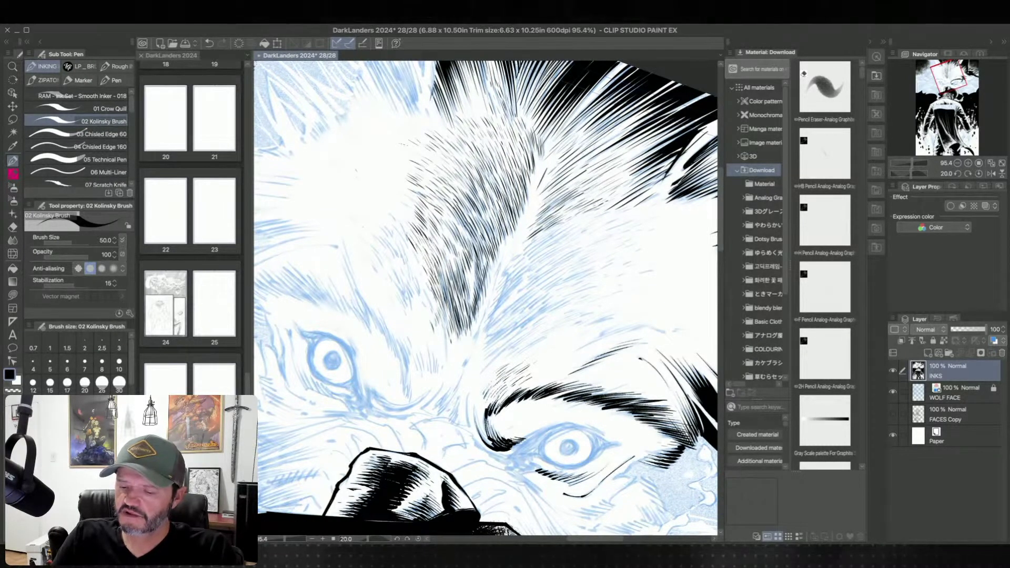
drag(422, 281, 435, 305)
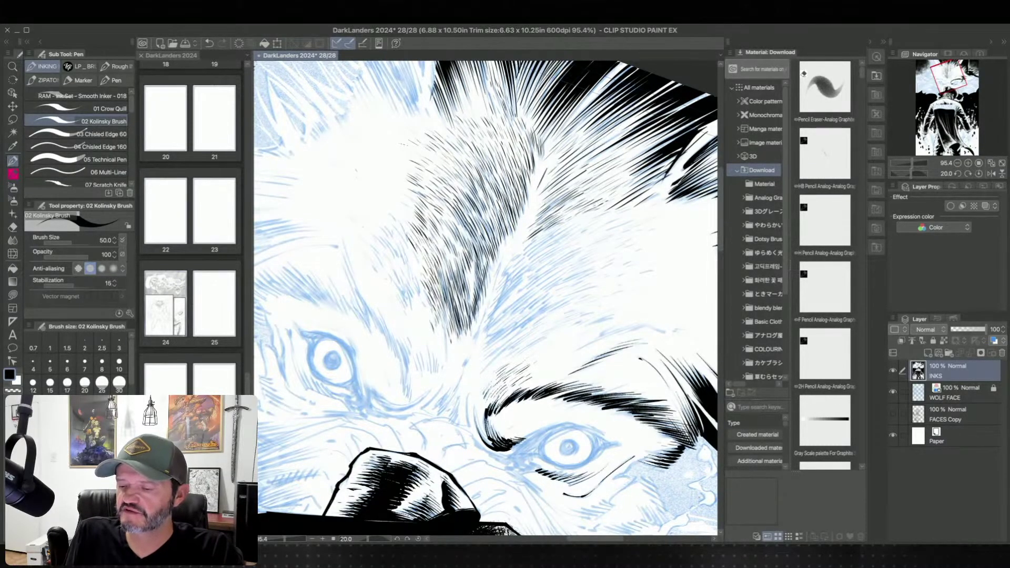
scroll(485, 298, up, 1)
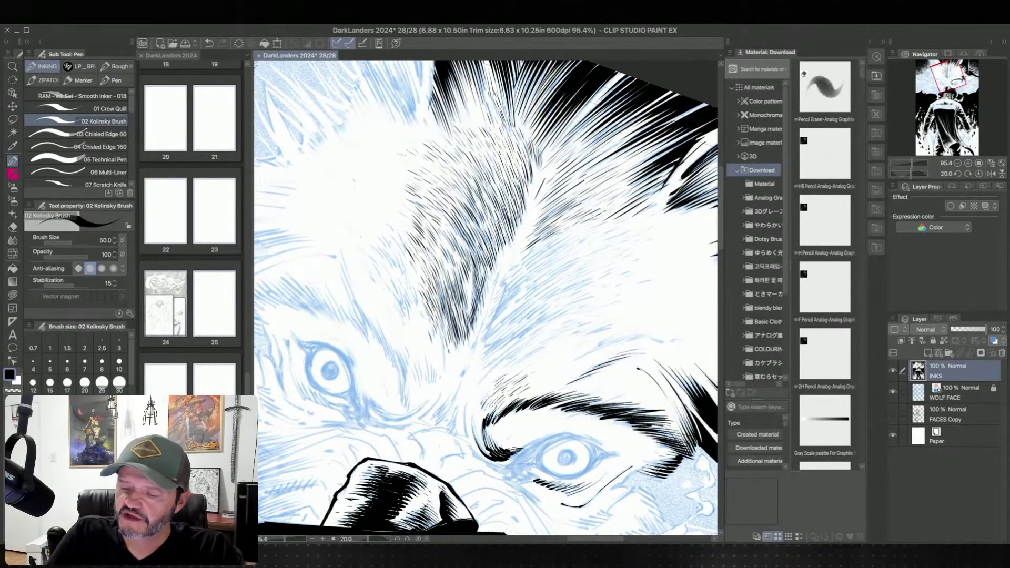
drag(400, 244, 408, 257)
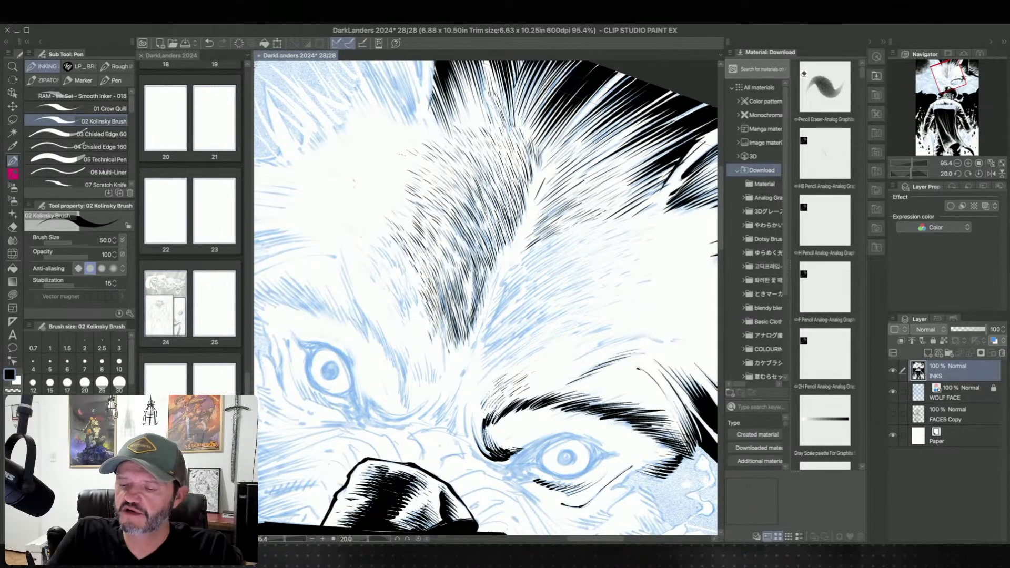
drag(403, 218, 410, 227)
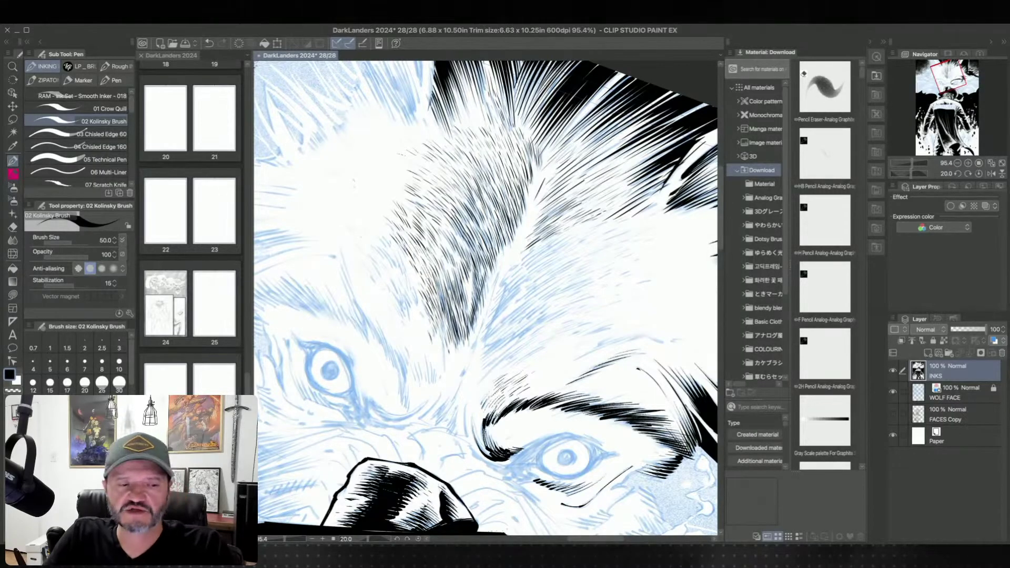
Step: Undo the last fur strokes and ink replacement short strokes along the lower outer edge of the forehead stripe
key(asciicircum)
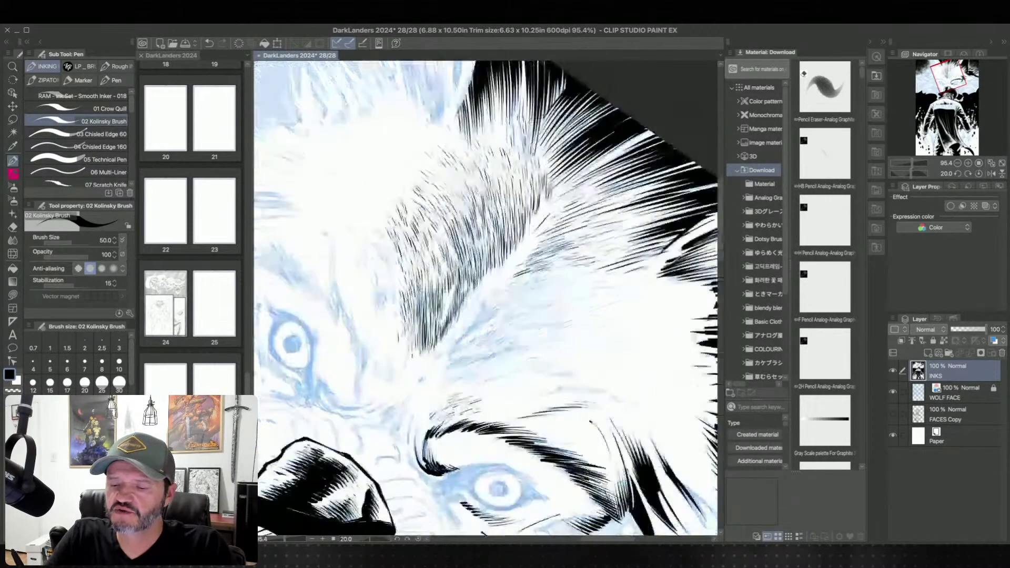
key(ctrl+z)
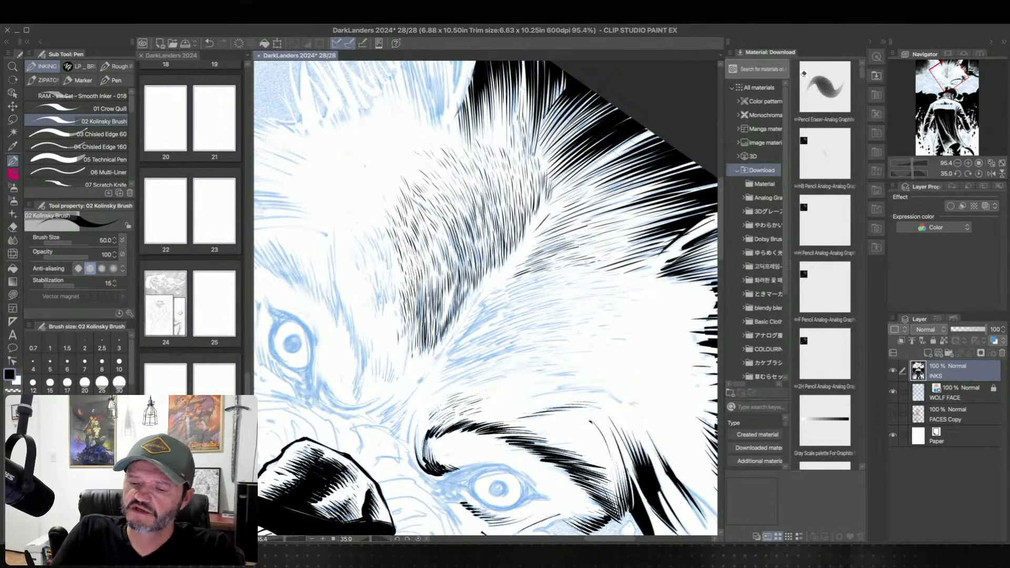
drag(492, 383, 507, 309)
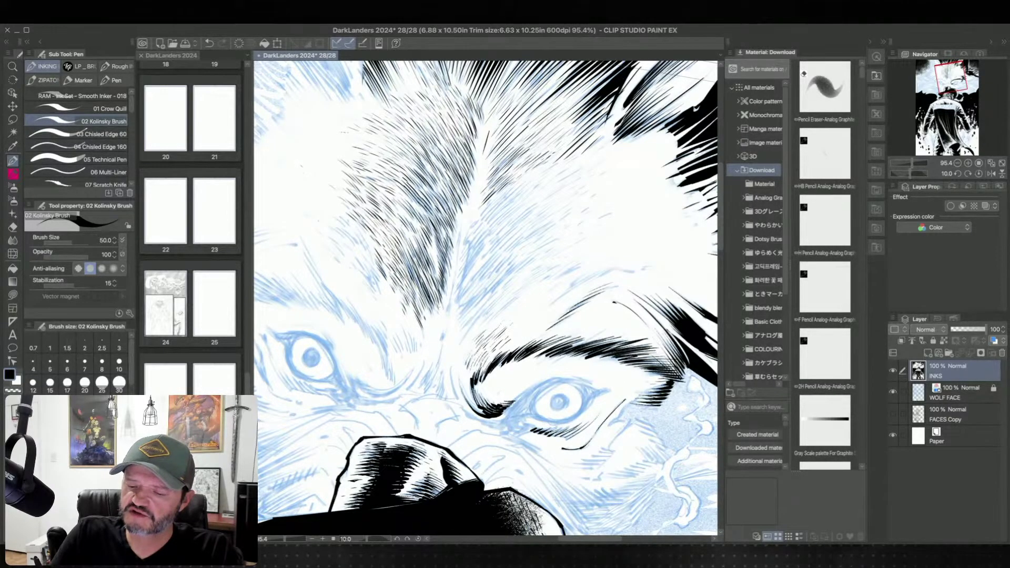
key(super+z)
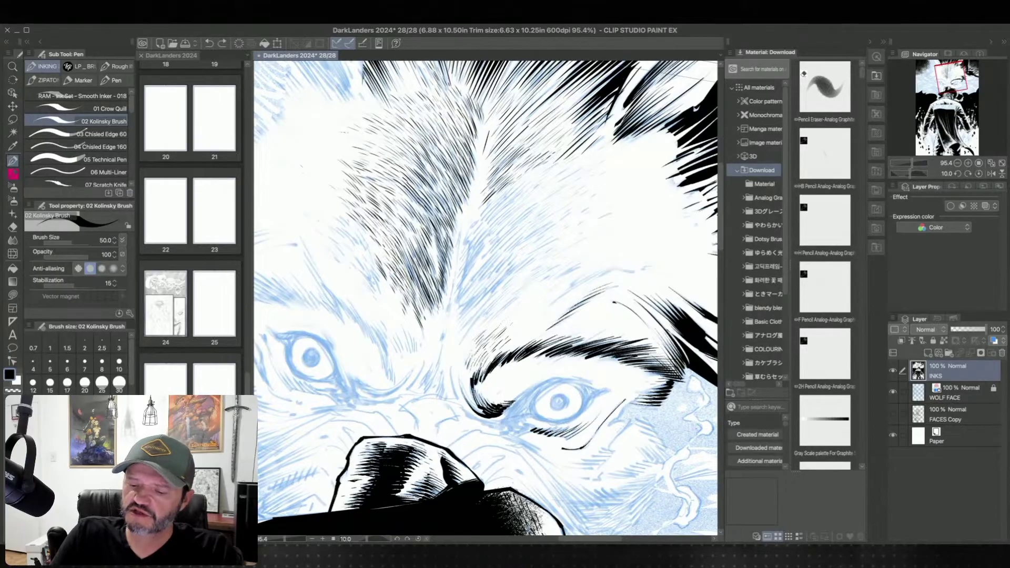
key(super+z)
drag(373, 245, 382, 260)
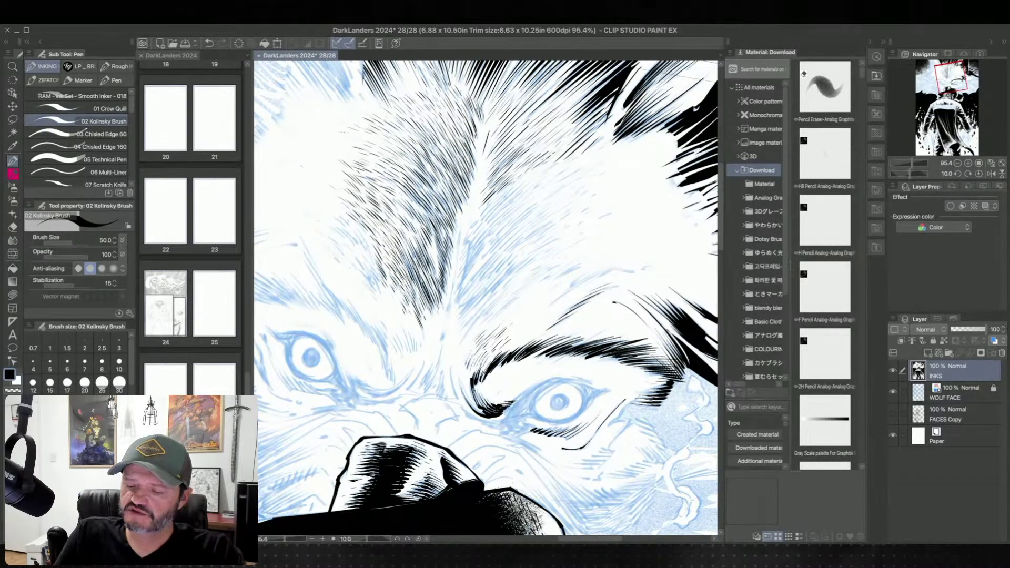
drag(483, 428, 494, 399)
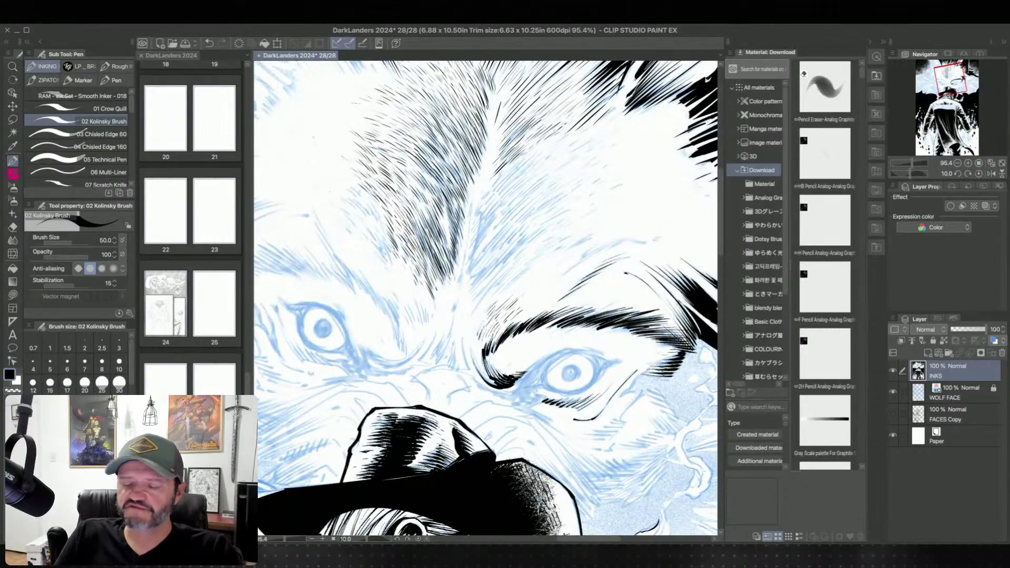
Step: Return to the Smooth Inker and ink small fur strokes at the stripe's lower tip and down the forehead's center line
click(76, 96)
drag(477, 309, 471, 254)
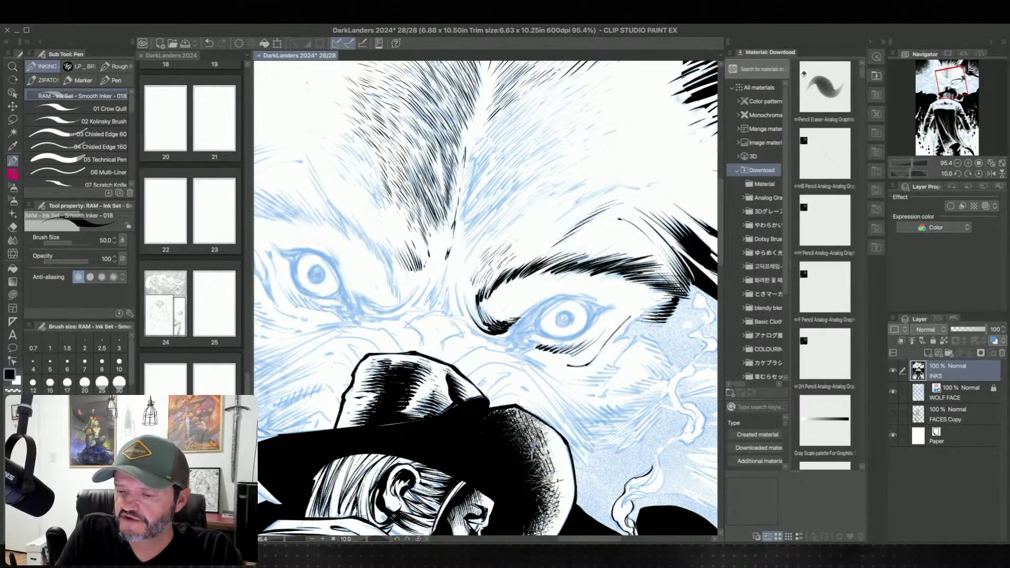
drag(405, 180, 373, 286)
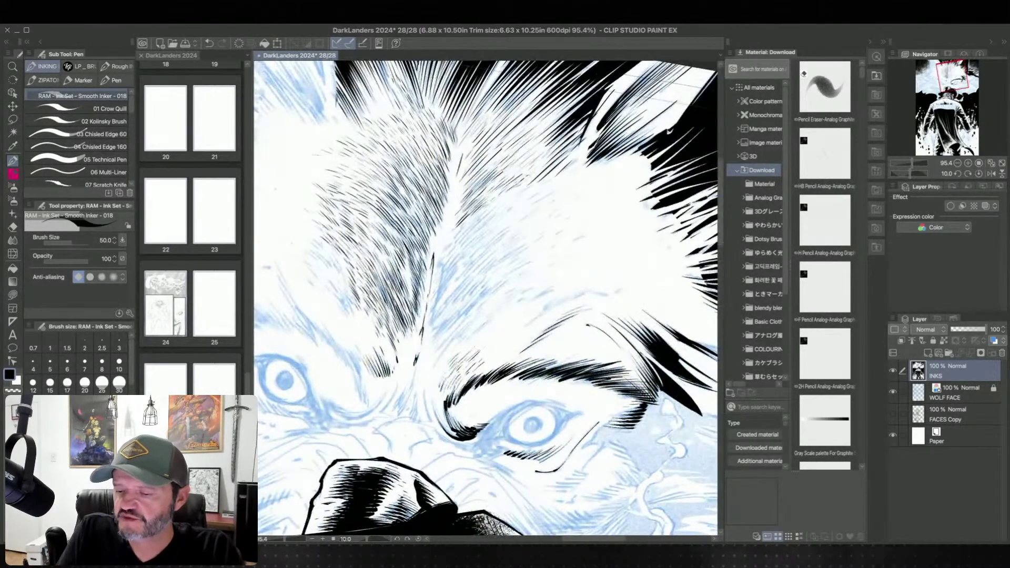
drag(452, 191, 448, 207)
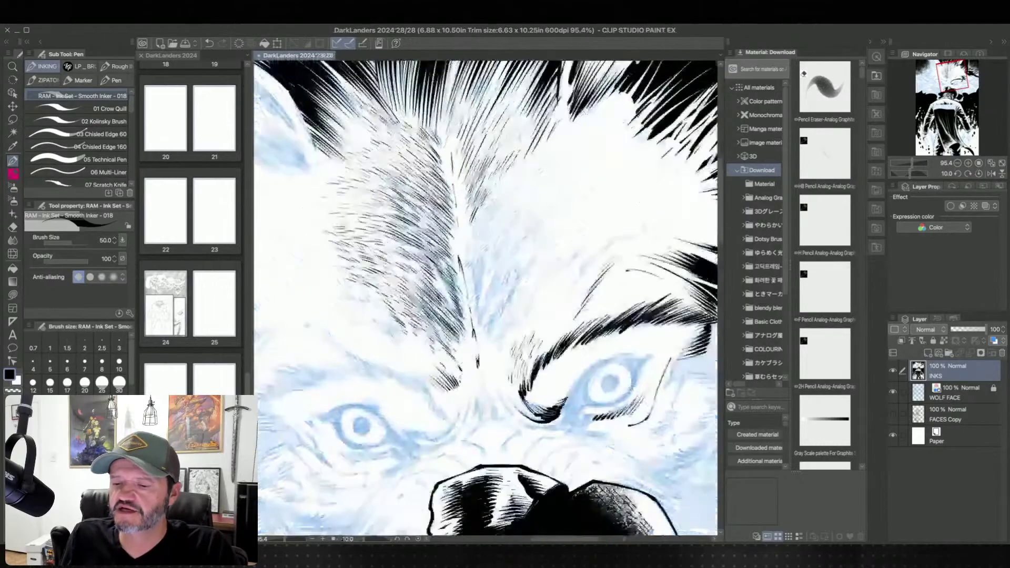
Step: Examine the inked forehead fur upright and at reduced size against the rest of the cover illustration
key(minus)
key(minus)
key(minus)
key(minus)
key(asciicircum)
key(asciicircum)
key(asciicircum)
key(asciicircum)
key(asciicircum)
key(asciicircum)
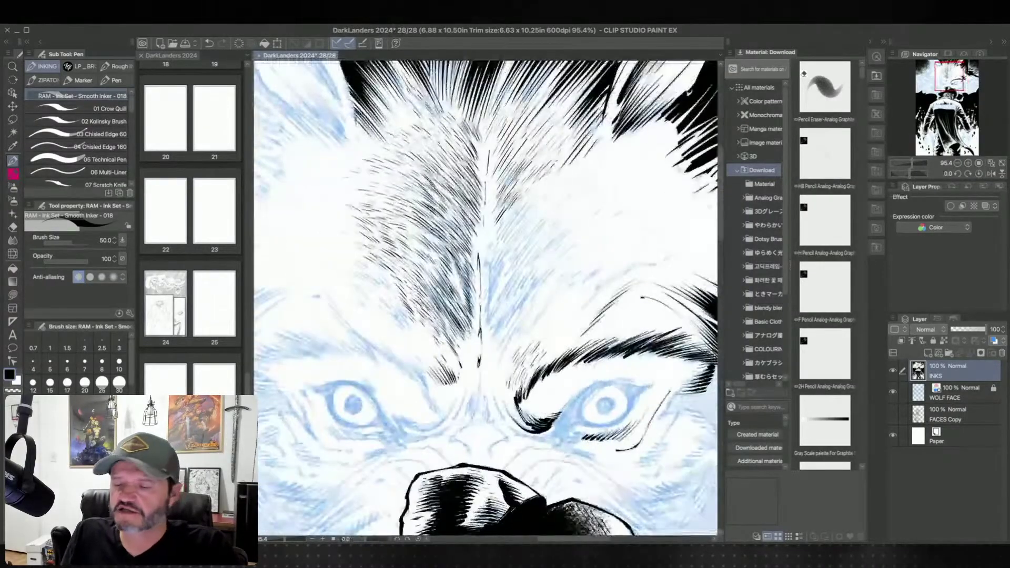
scroll(499, 273, down, 3)
scroll(500, 274, down, 2)
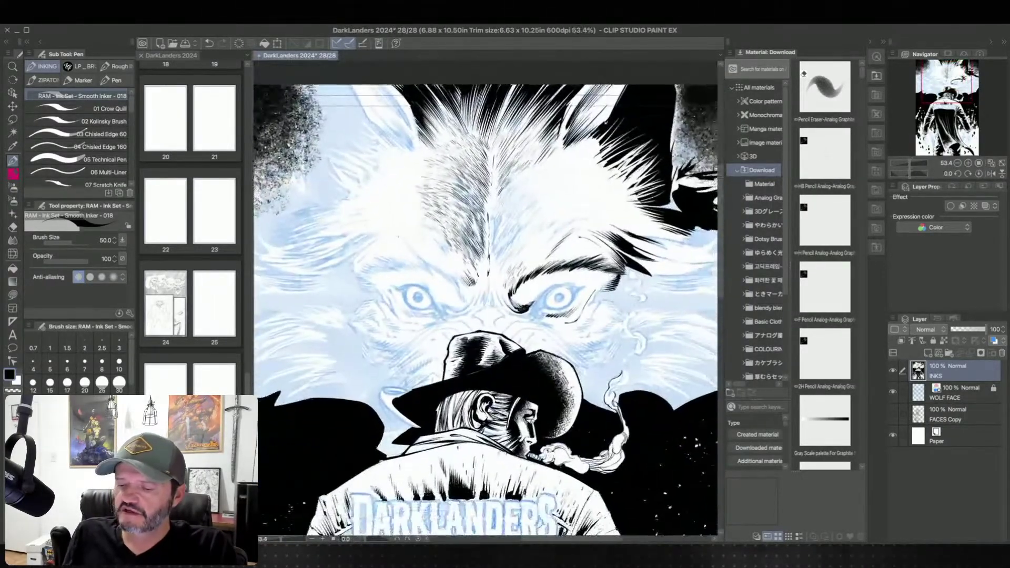
key(ctrl+minus)
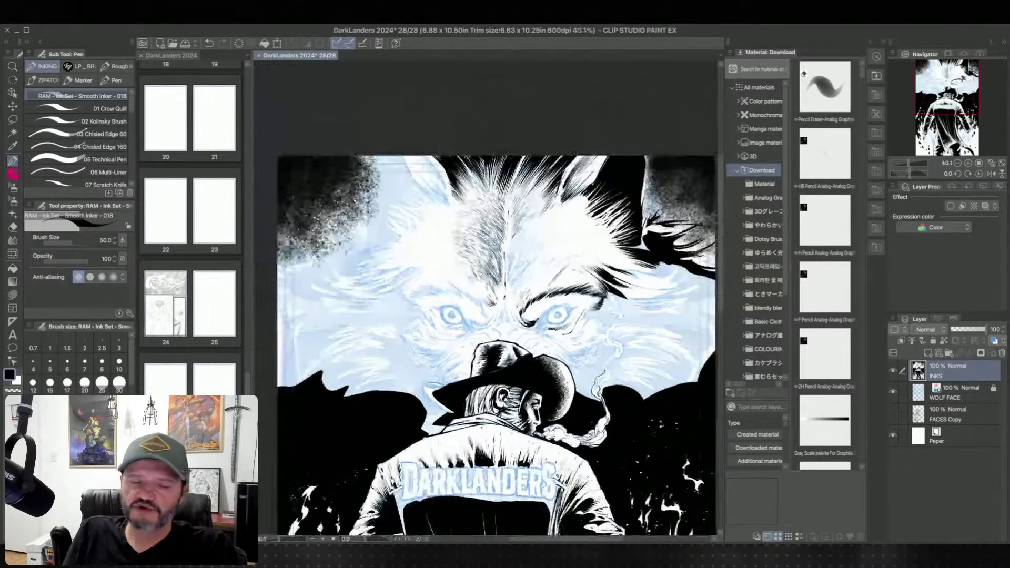
Step: Fill the background beside the wolf's uninked ear with a solid black Lasso fill shape
click(12, 295)
scroll(410, 206, up, 1)
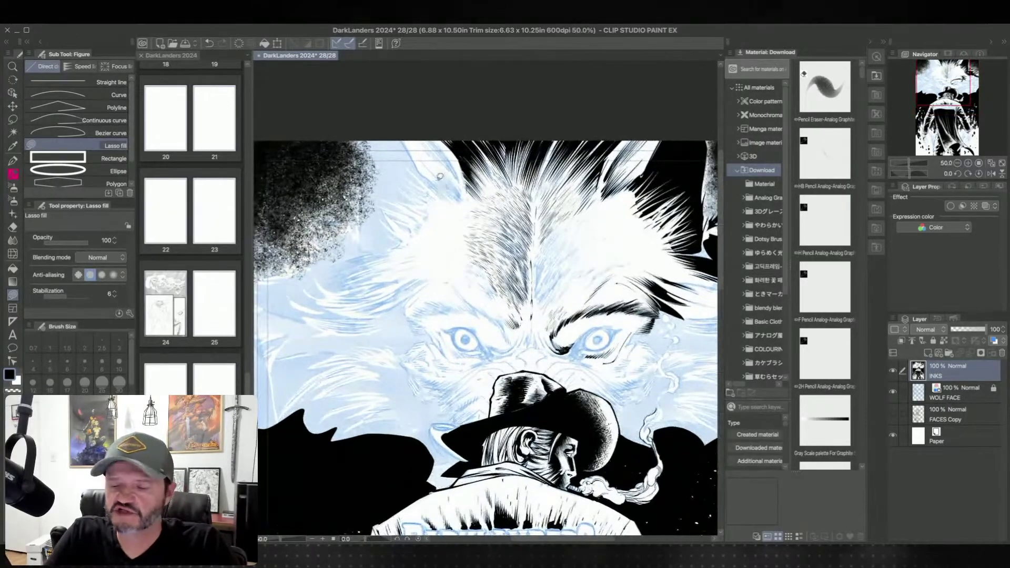
key(asciicircum)
key(asciicircum)
mouse_move(427, 161)
mouse_down()
mouse_move(426, 120)
mouse_move(396, 96)
mouse_move(345, 202)
mouse_move(363, 216)
mouse_move(441, 203)
mouse_move(432, 178)
mouse_up()
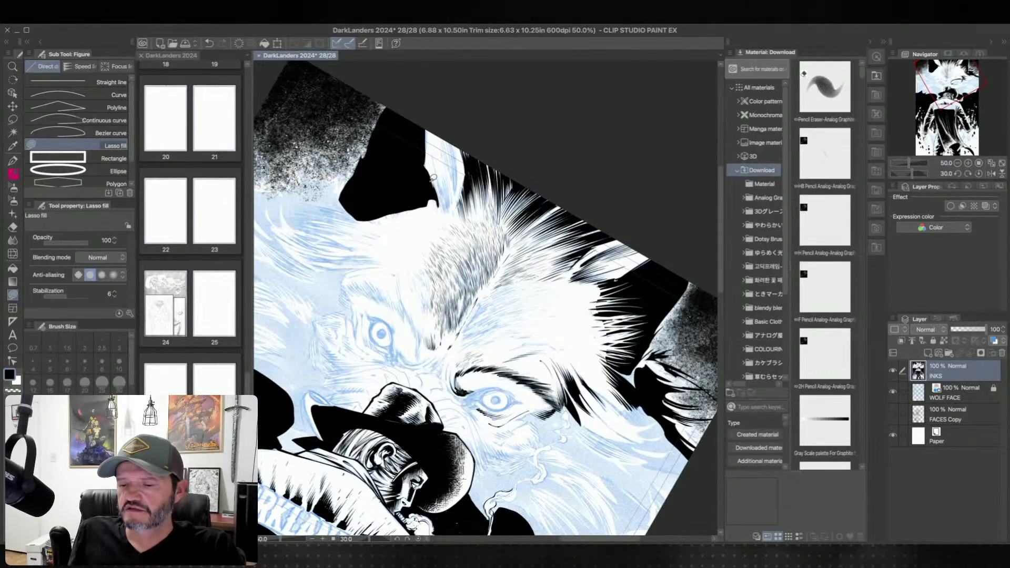
Step: Lower the INKS layer's opacity to 60% so the blue pencils show through the black fills
key(minus)
key(minus)
key(minus)
key(asciicircum)
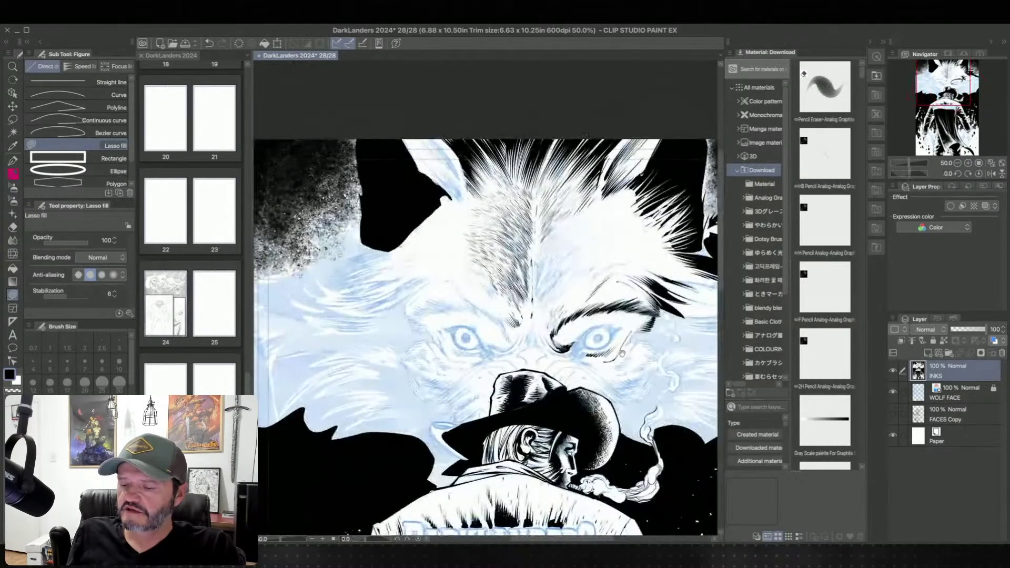
drag(619, 350, 560, 339)
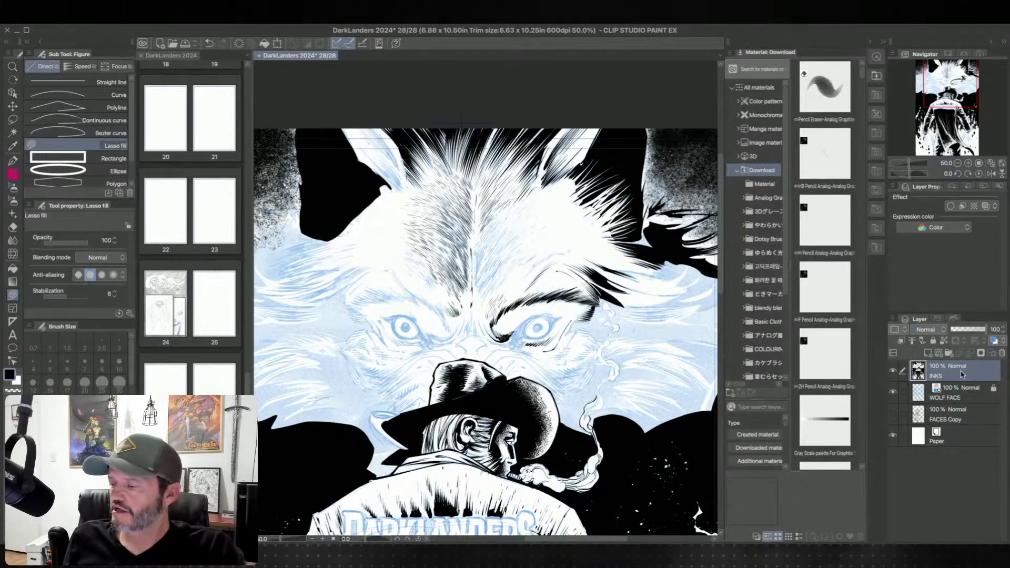
drag(985, 330, 971, 332)
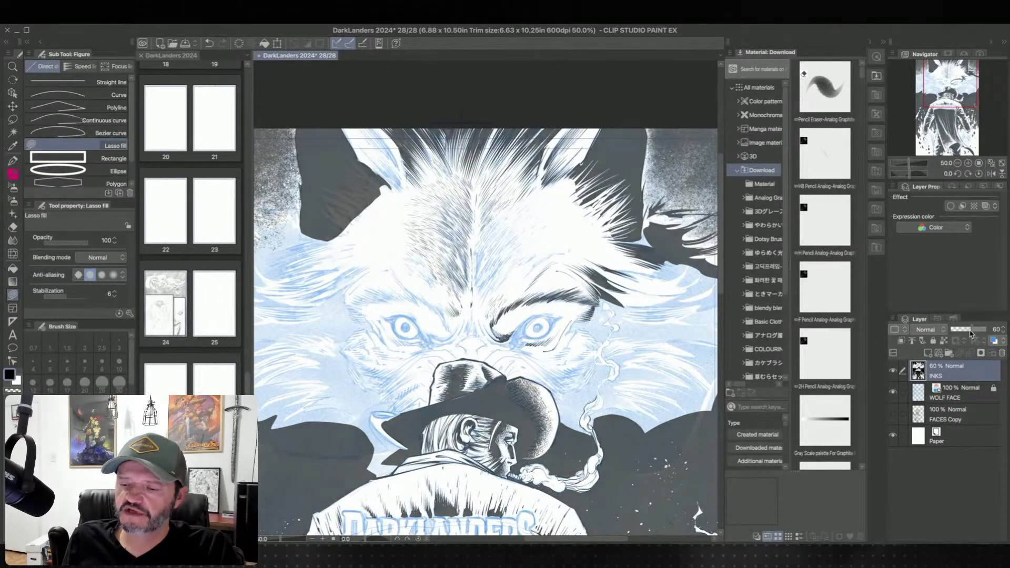
Step: Lasso-fill pointed black shapes between the outer fur tufts below the new black area beside the uninked ear
click(13, 160)
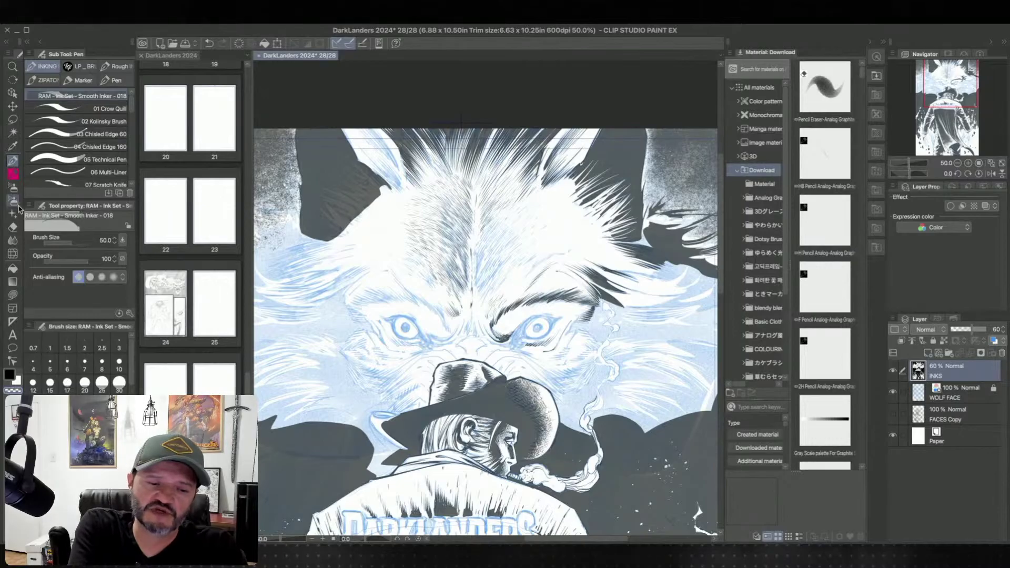
click(12, 294)
drag(344, 250, 330, 310)
mouse_move(310, 223)
mouse_down()
mouse_move(301, 188)
mouse_move(331, 224)
mouse_move(301, 188)
mouse_move(333, 219)
mouse_move(307, 173)
mouse_move(304, 194)
mouse_up()
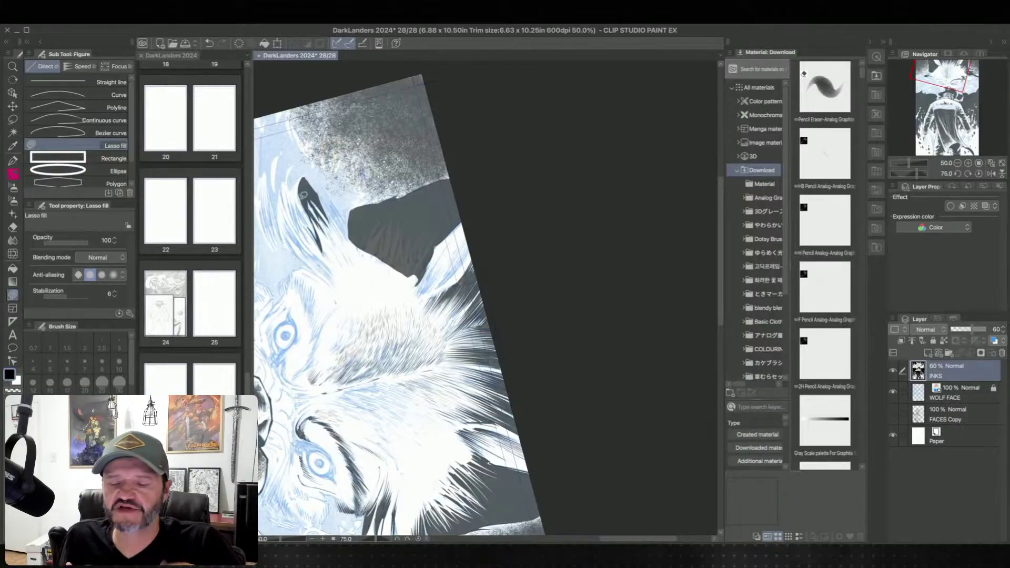
Step: Take the Smooth Inker in transparent colour and try first thin fur strokes in the black fill along the ear's edge, undoing the last one
key(minus)
key(minus)
key(minus)
key(minus)
key(minus)
key(minus)
key(minus)
key(minus)
key(minus)
key(minus)
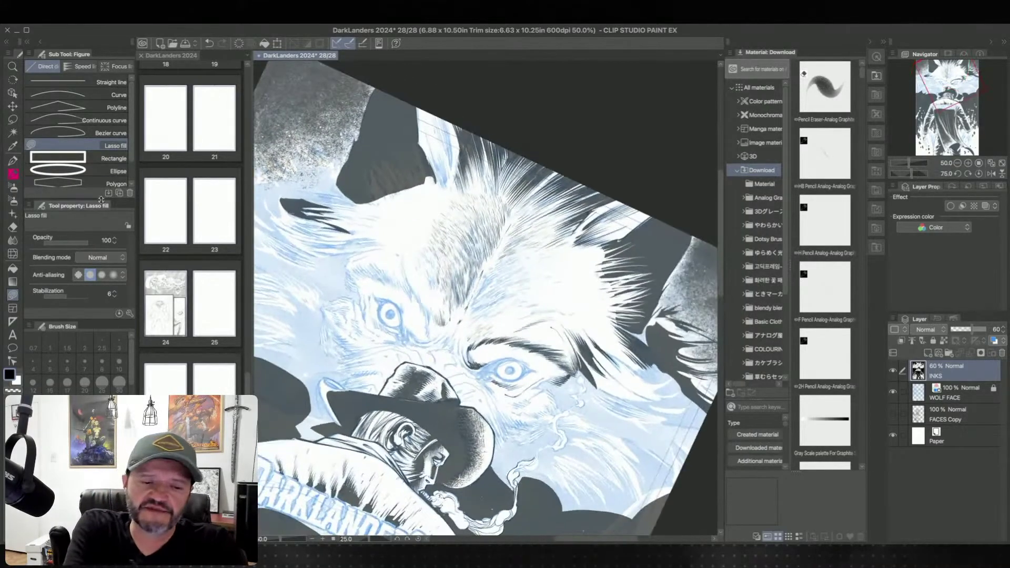
key(p)
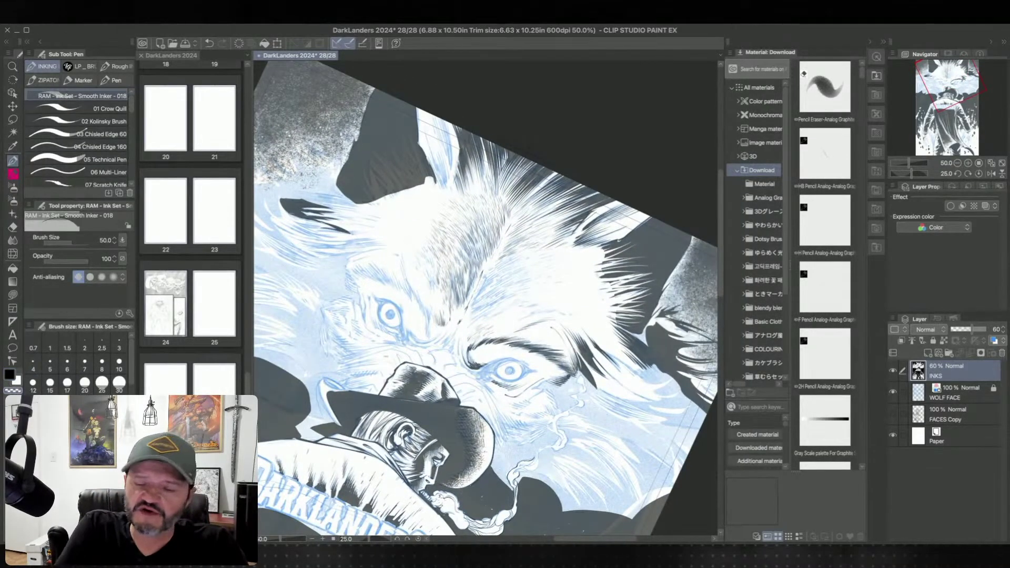
drag(469, 284, 464, 309)
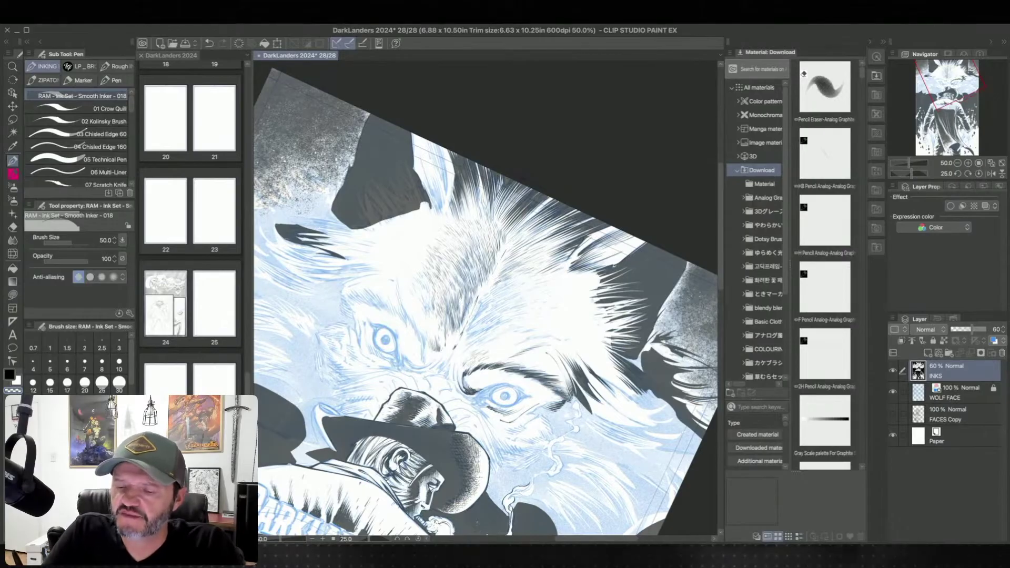
key(^)
key(^)
drag(409, 165, 418, 205)
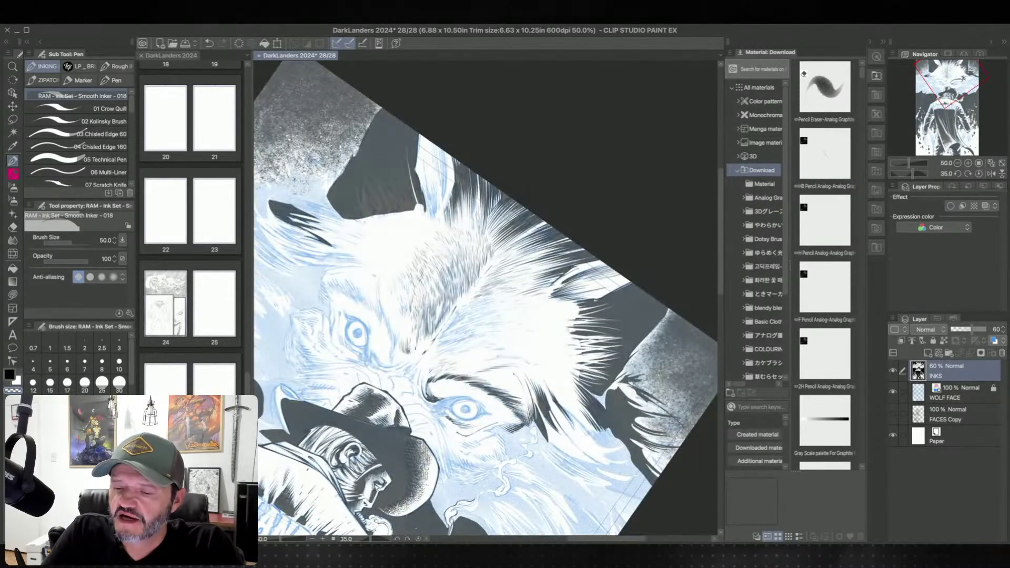
drag(401, 155, 412, 189)
key(super+z)
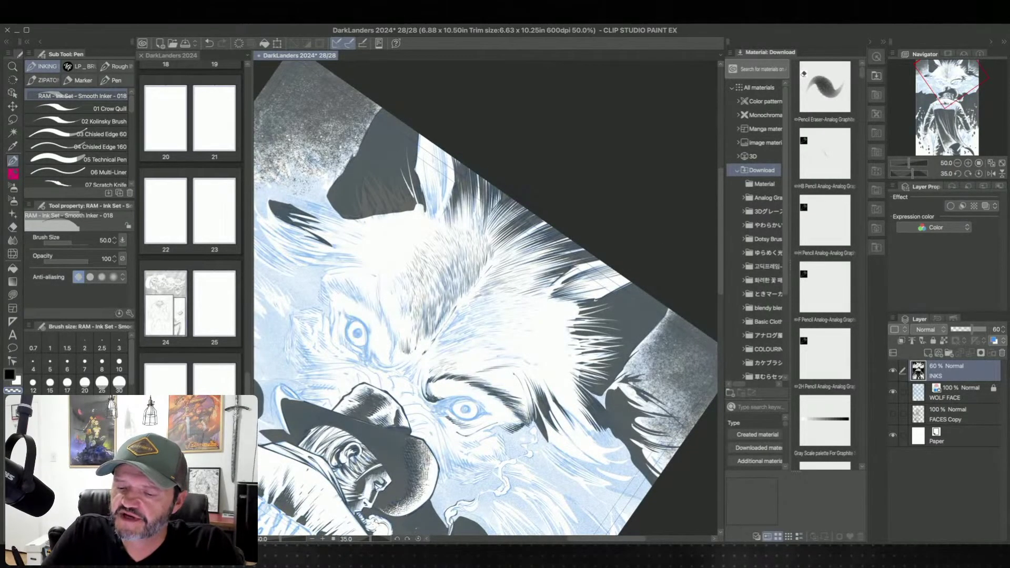
Step: Cut a row of tapered transparent fur strokes into the black fill's lower edge, from the ear's base outward along the head
drag(408, 169, 401, 210)
mouse_move(403, 165)
mouse_down()
mouse_move(393, 199)
mouse_move(415, 207)
mouse_up()
drag(395, 172, 403, 201)
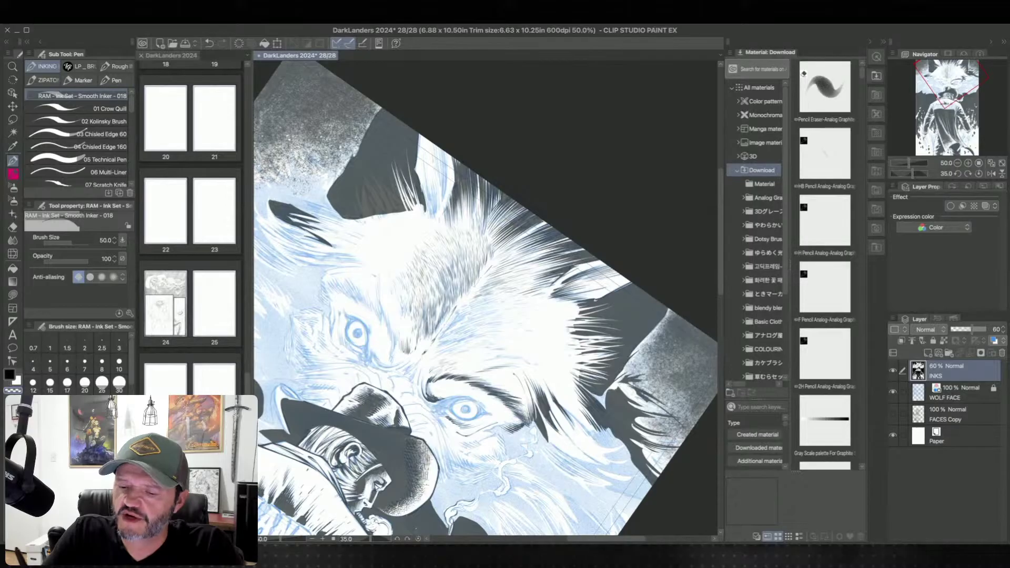
drag(405, 162, 385, 211)
drag(399, 178, 380, 212)
drag(390, 173, 372, 212)
drag(392, 172, 369, 213)
mouse_move(385, 178)
mouse_down()
mouse_move(370, 214)
mouse_move(358, 201)
mouse_move(353, 218)
mouse_up()
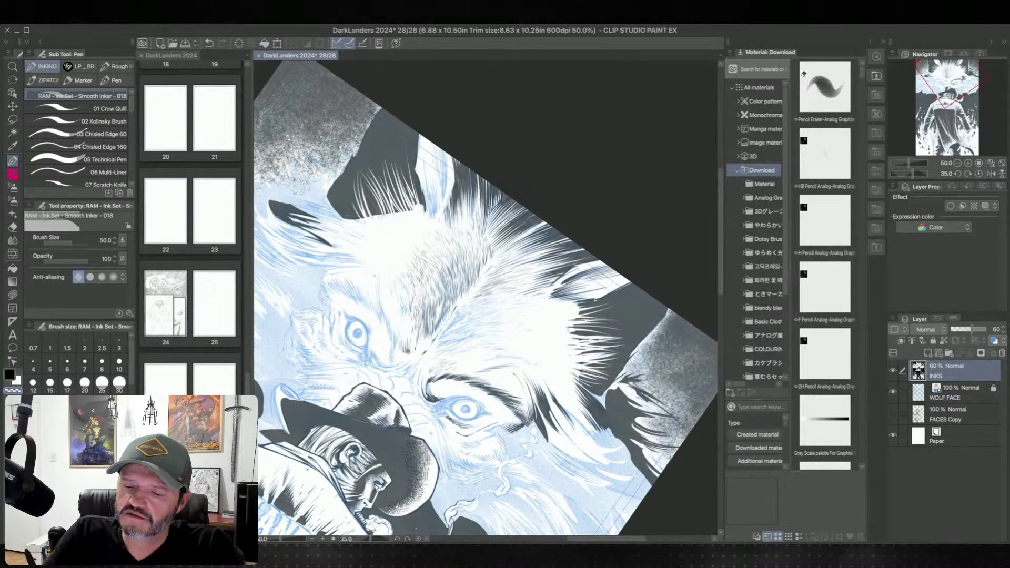
Step: Add more tapered transparent fur strokes to the black fill beside the wolf's left-hand ear, raising the Smooth Inker's brush size to 80
drag(381, 178, 366, 214)
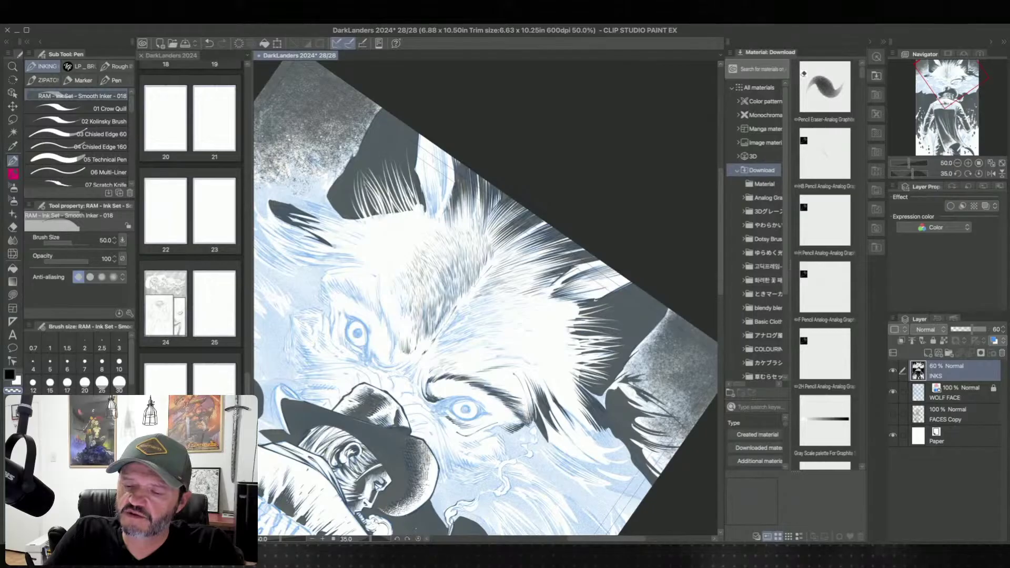
key(ctrl+at)
key(asciicircum)
key(asciicircum)
key(asciicircum)
key(asciicircum)
key(asciicircum)
key(asciicircum)
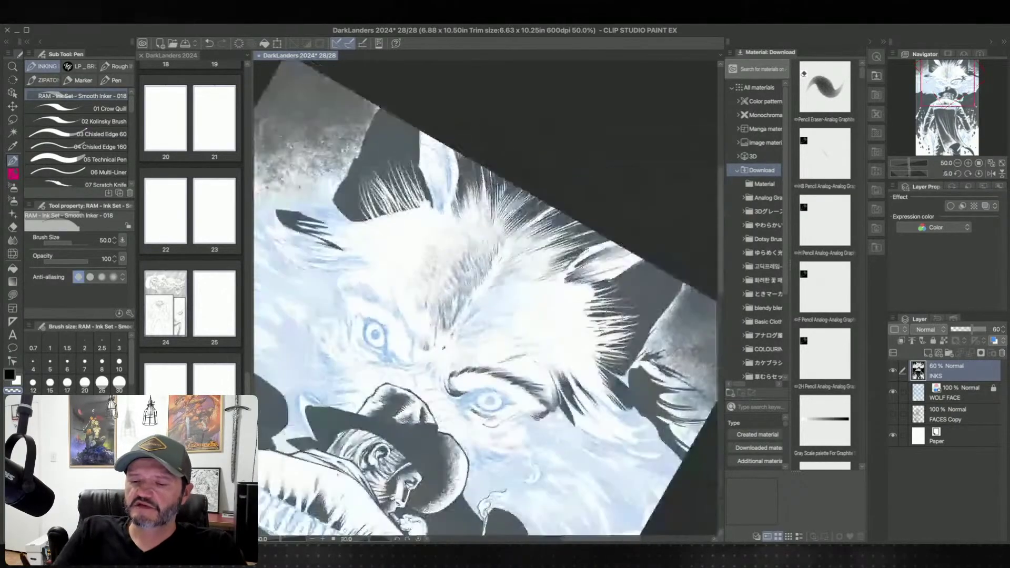
key(asciicircum)
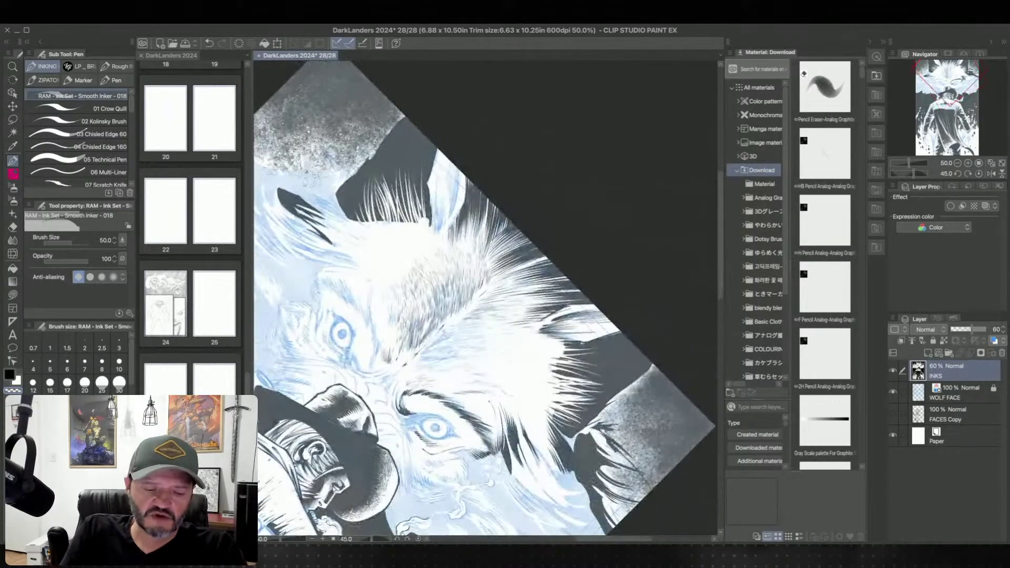
drag(421, 327, 432, 281)
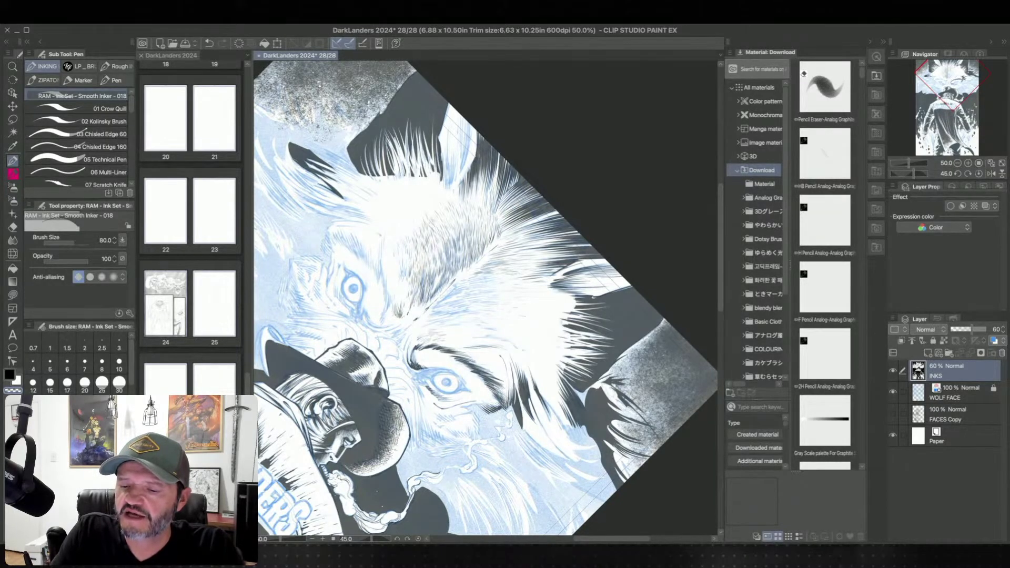
key(minus)
key(asciicircum)
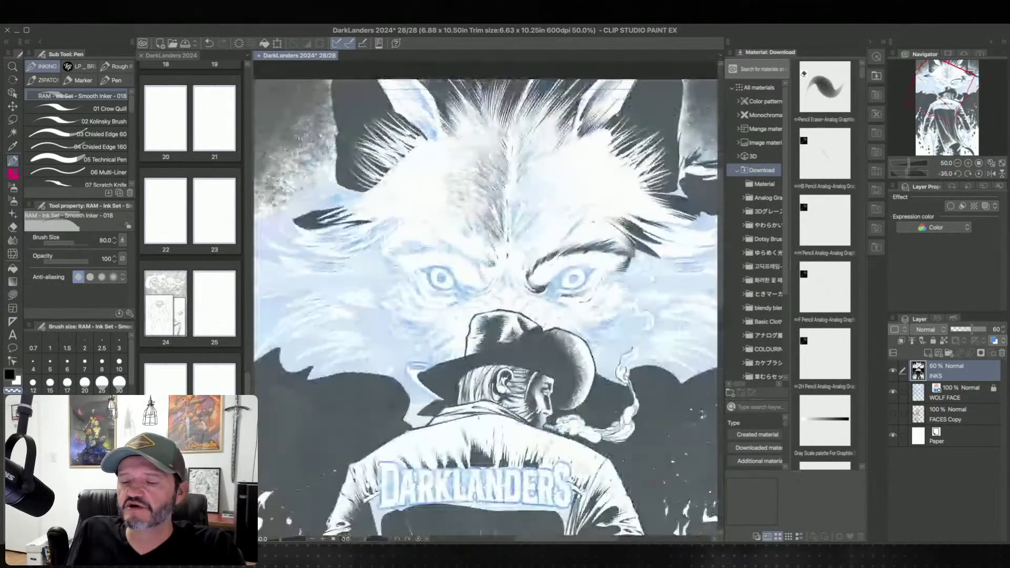
key(asciicircum)
key(asciicircum)
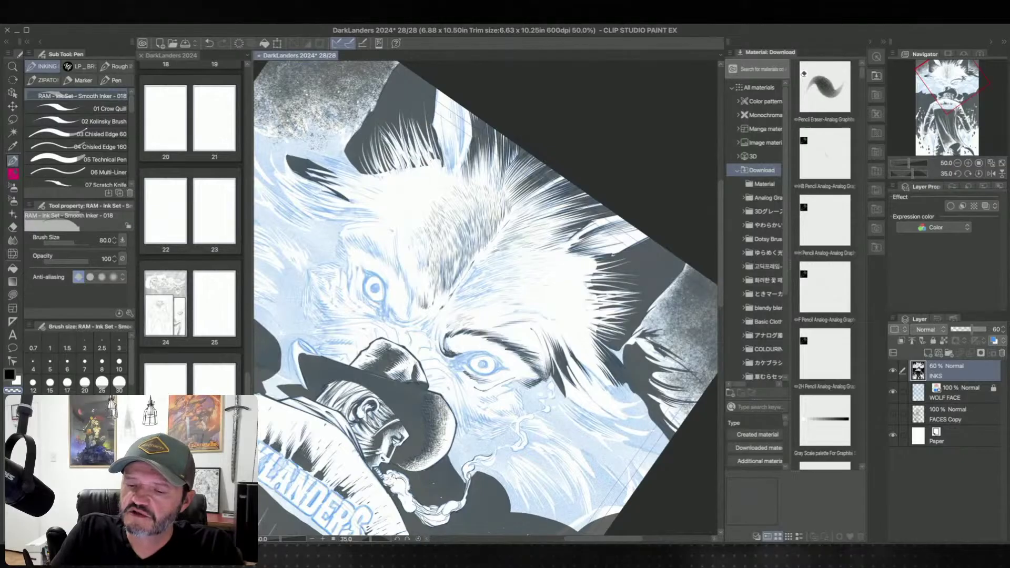
key(super+at)
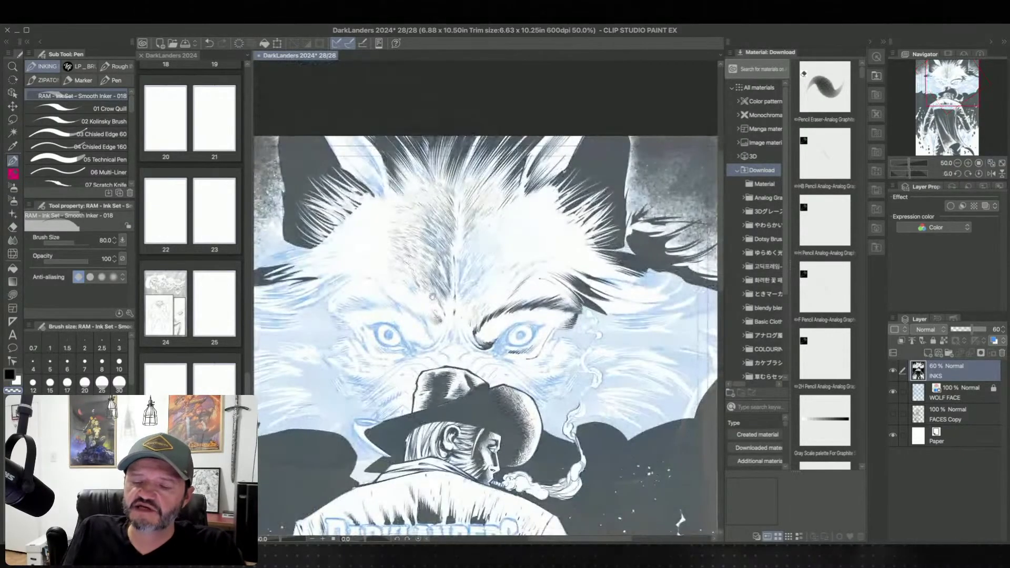
scroll(485, 334, left, 1)
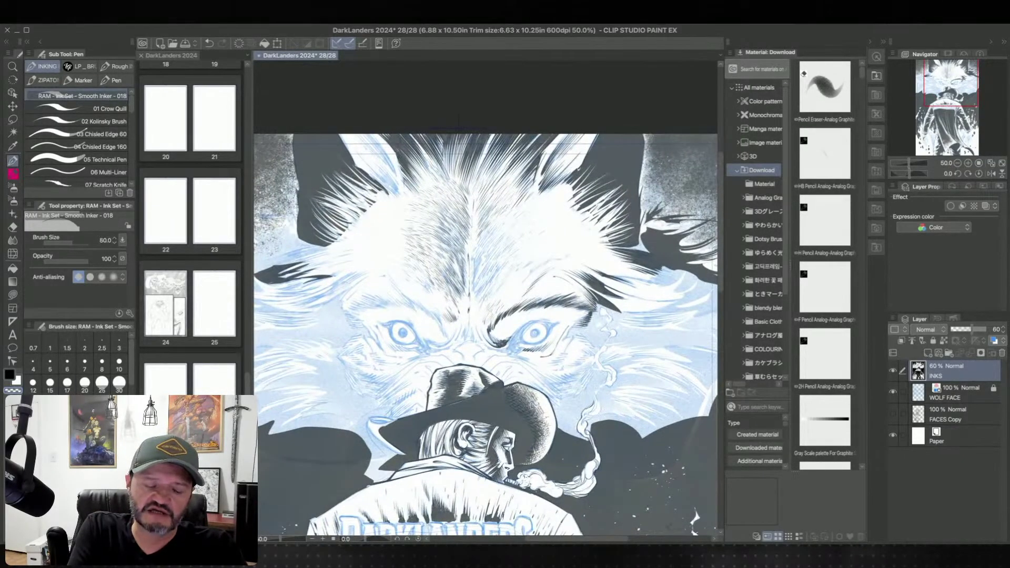
Step: Switch the pen back to black and restore the INKS layer's opacity to 100%
key(c)
drag(487, 293, 494, 299)
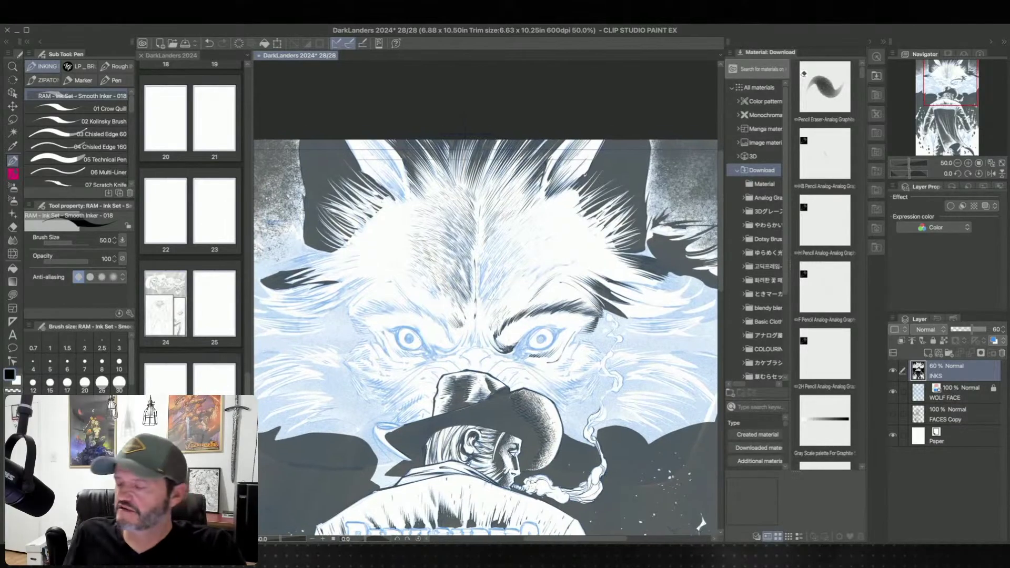
drag(972, 330, 988, 330)
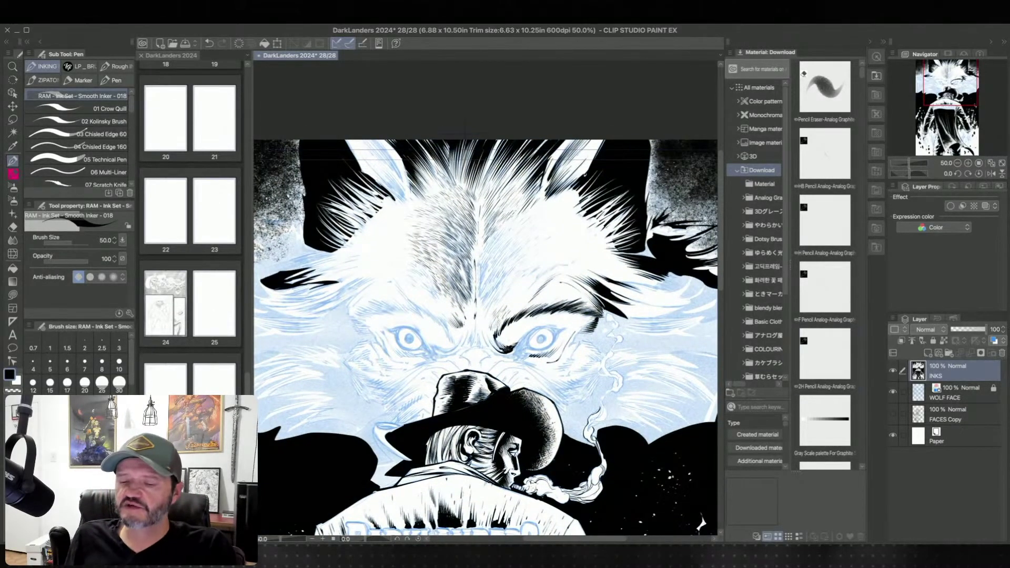
Step: Ink tapered black fur strokes inside the wolf's left-hand ear with the Smooth Inker at size 50
key(minus)
key(minus)
key(minus)
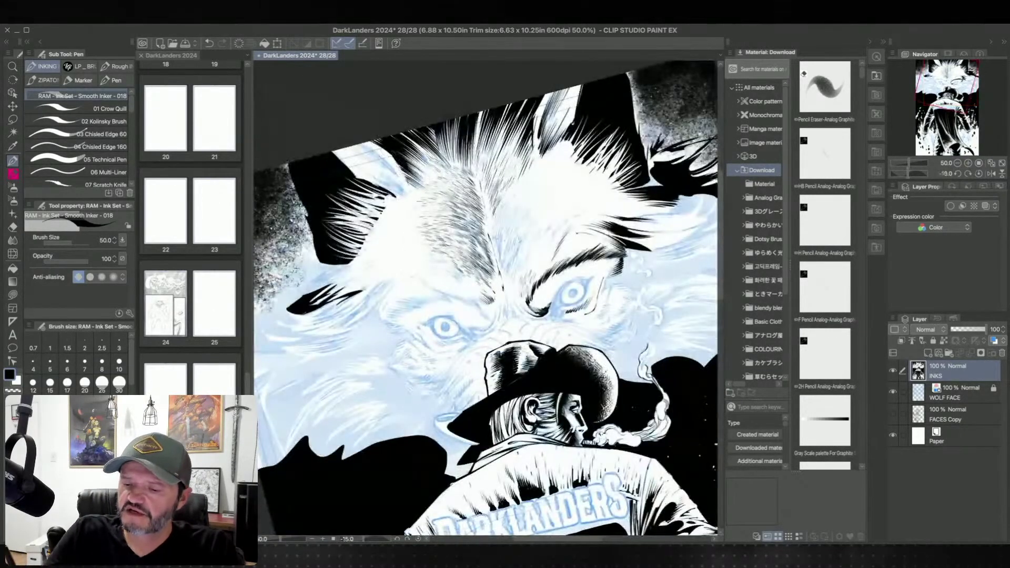
key(asciicircum)
key(asciicircum)
key(asciicircum)
key(asciicircum)
key(asciicircum)
key(asciicircum)
key(asciicircum)
key(asciicircum)
key(asciicircum)
key(asciicircum)
key(asciicircum)
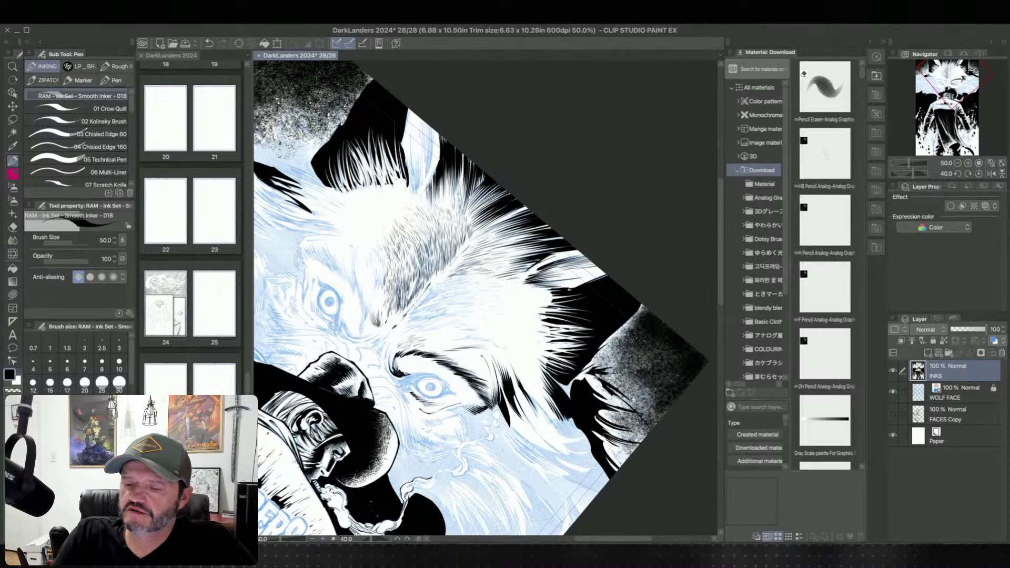
key(minus)
key(minus)
key(minus)
key(minus)
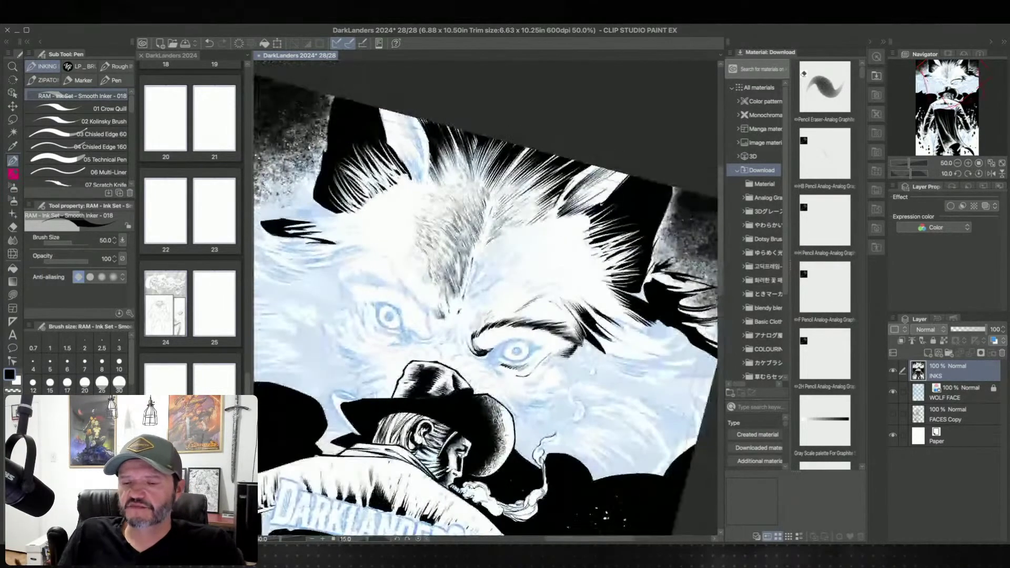
key(minus)
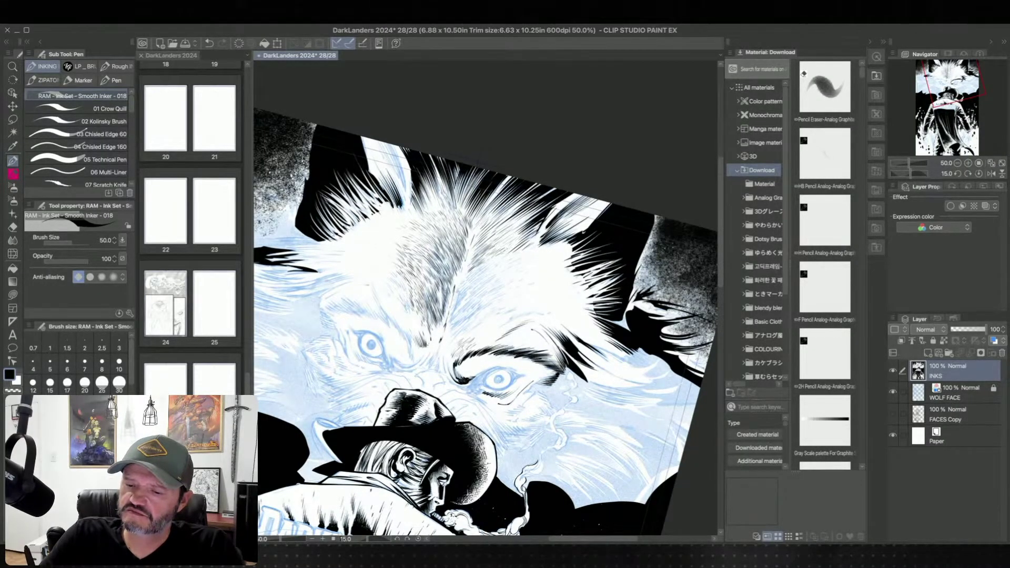
drag(382, 146, 409, 193)
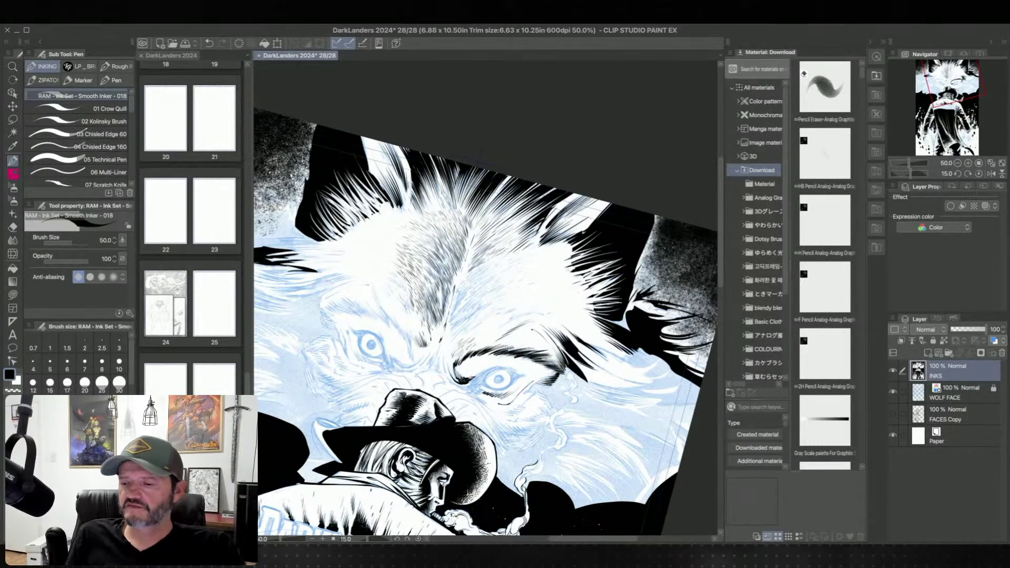
key(minus)
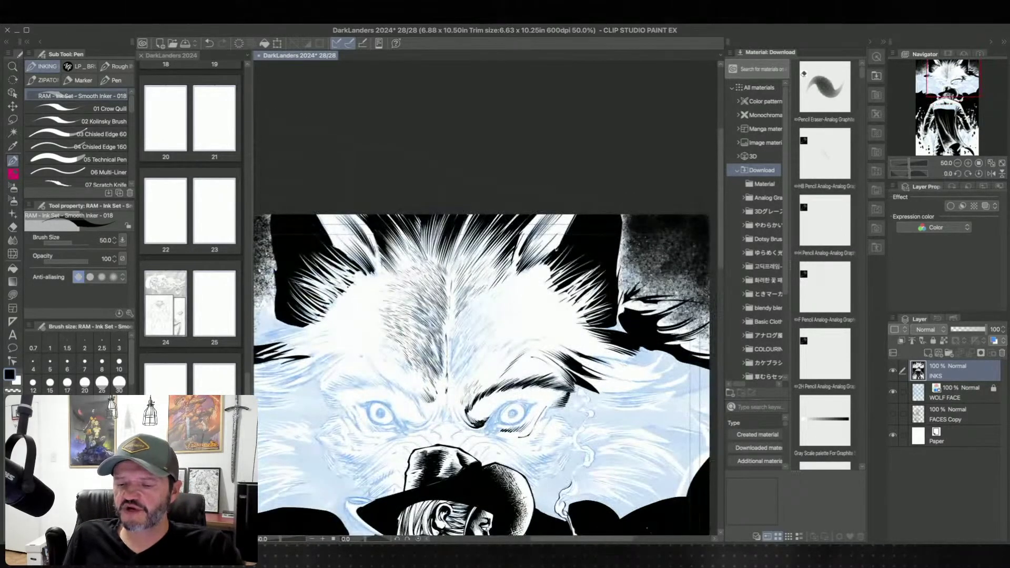
scroll(605, 345, down, 3)
drag(573, 348, 559, 316)
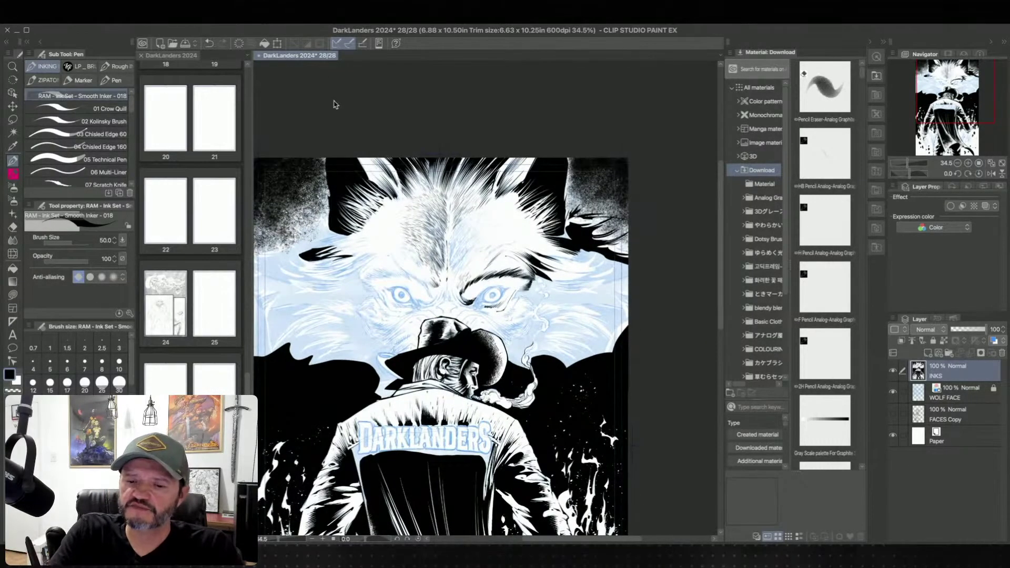
key(ctrl+0)
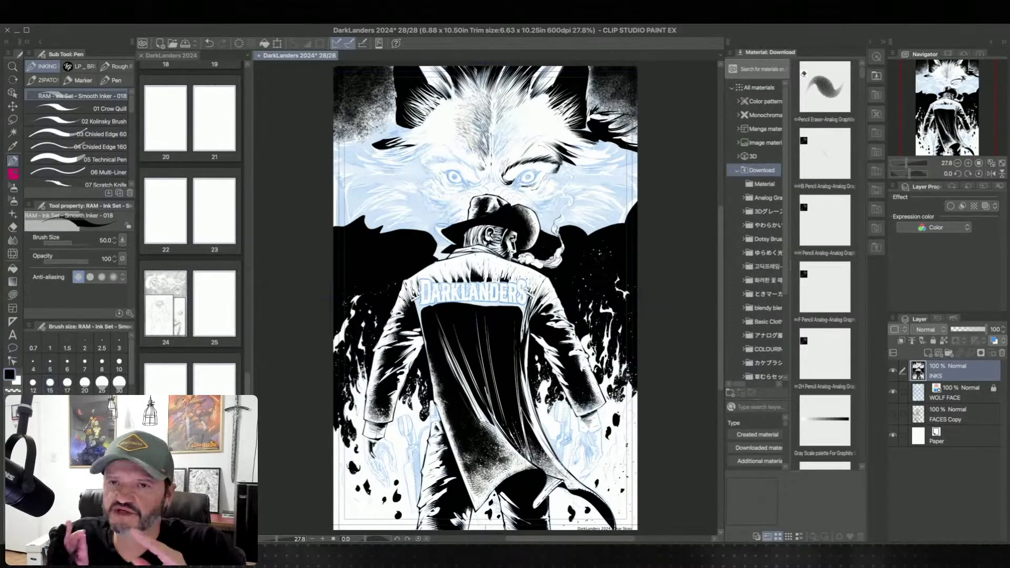
Step: Lasso-fill pointed black fur tufts over the lower edge of the speckled upper-left page corner, joining them to the black behind the ear
key(super+plus)
key(super+plus)
drag(408, 126, 487, 260)
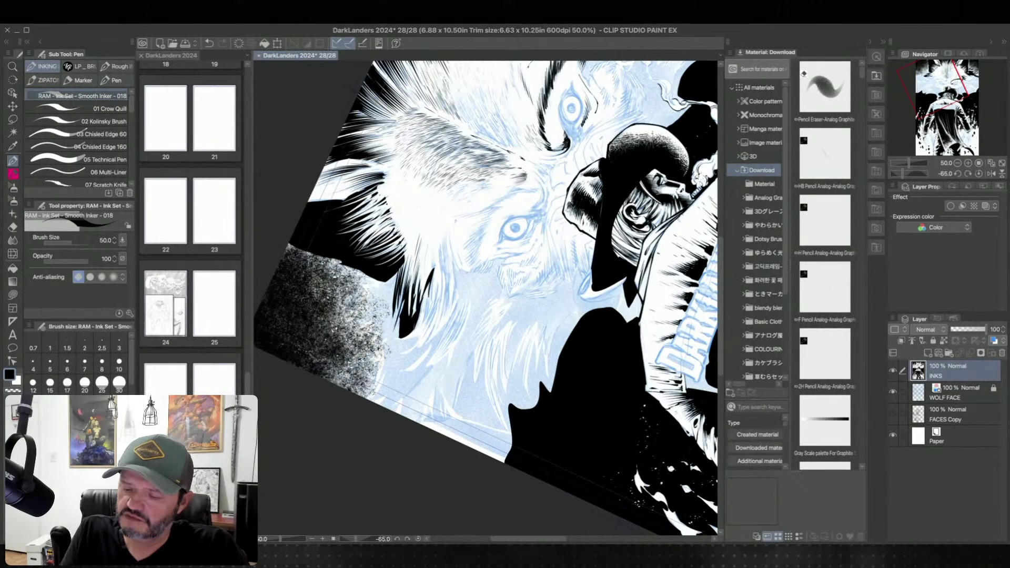
mouse_move(399, 291)
mouse_down()
mouse_move(391, 327)
mouse_move(389, 247)
mouse_up()
mouse_move(466, 451)
mouse_down()
mouse_move(444, 402)
mouse_move(398, 391)
mouse_up()
click(13, 295)
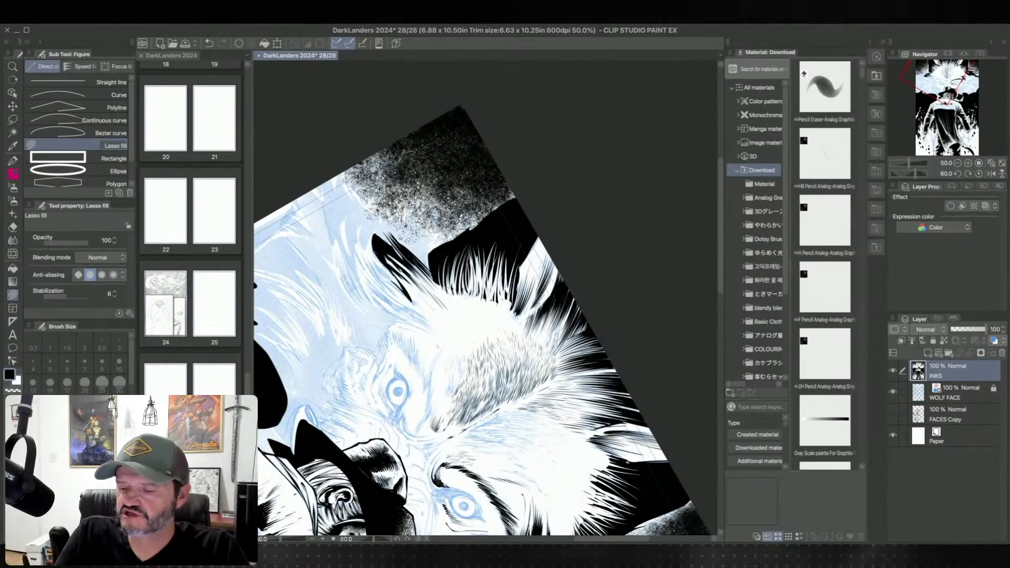
mouse_move(428, 194)
mouse_down()
mouse_move(427, 231)
mouse_move(423, 201)
mouse_move(407, 240)
mouse_up()
key(minus)
key(asciicircum)
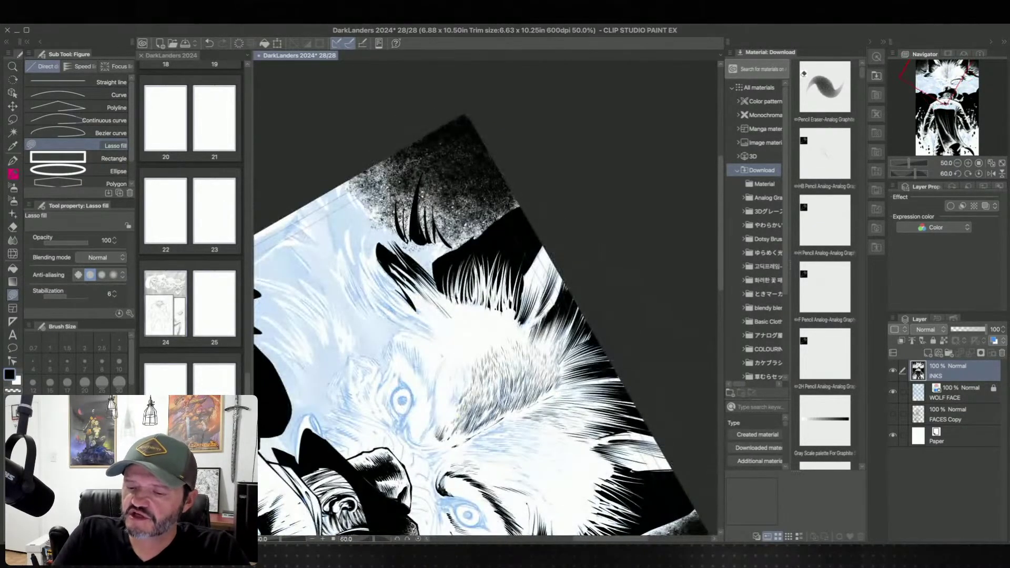
drag(389, 170, 398, 233)
drag(382, 173, 398, 227)
key(minus)
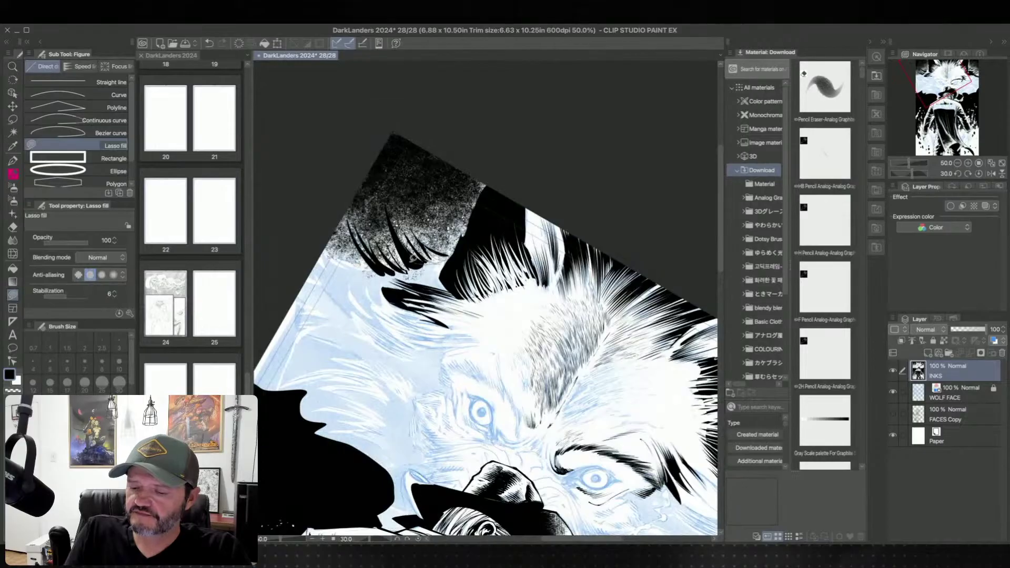
drag(452, 256, 446, 257)
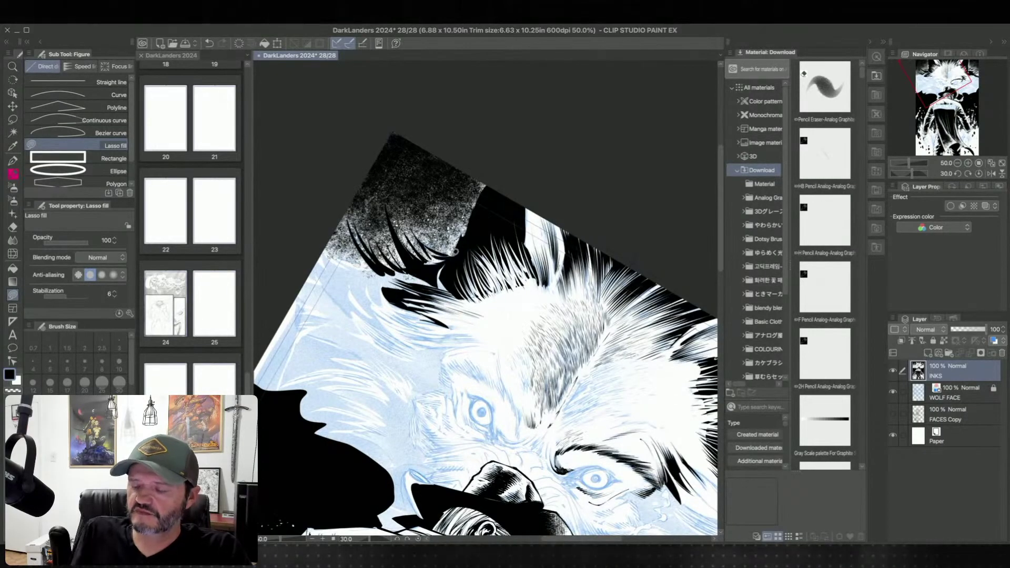
Step: Ink thin black fur strokes along the filled tufts in the speckled corner with the Smooth Inker at size 50
click(12, 160)
key(asciicircum)
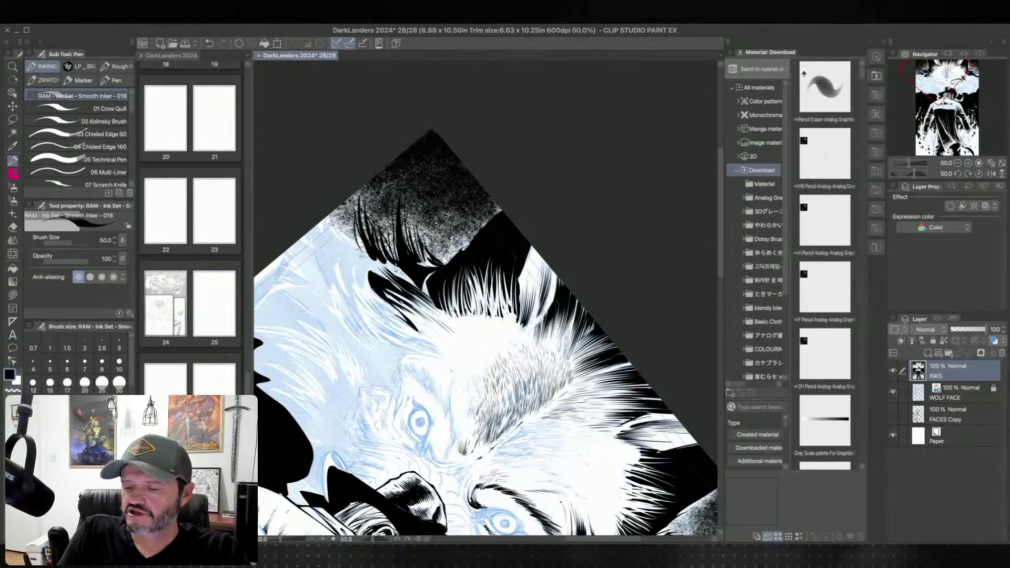
drag(497, 367, 479, 315)
key(super+at)
key(minus)
key(minus)
key(minus)
key(minus)
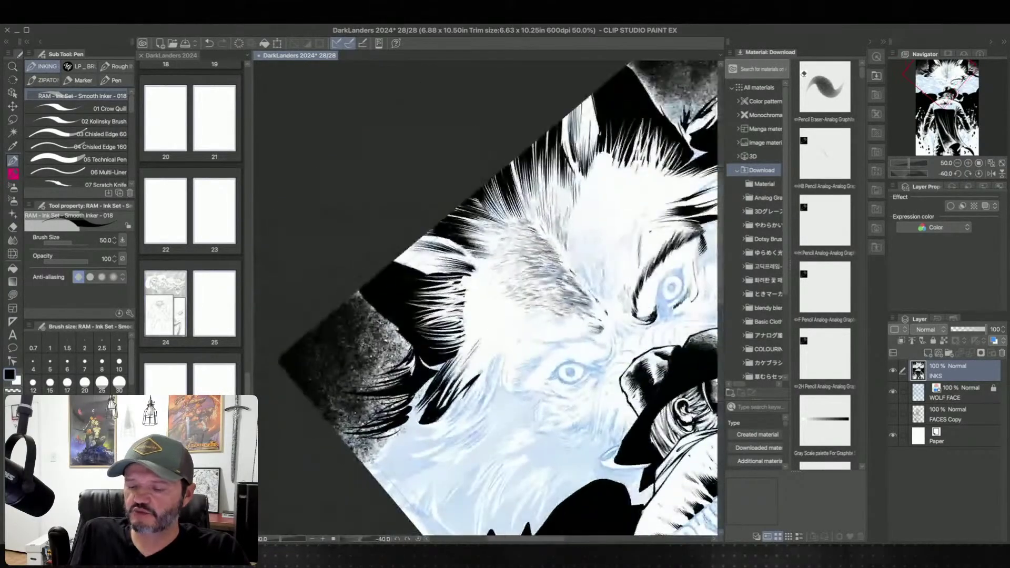
key(minus)
key(minus)
key(minus)
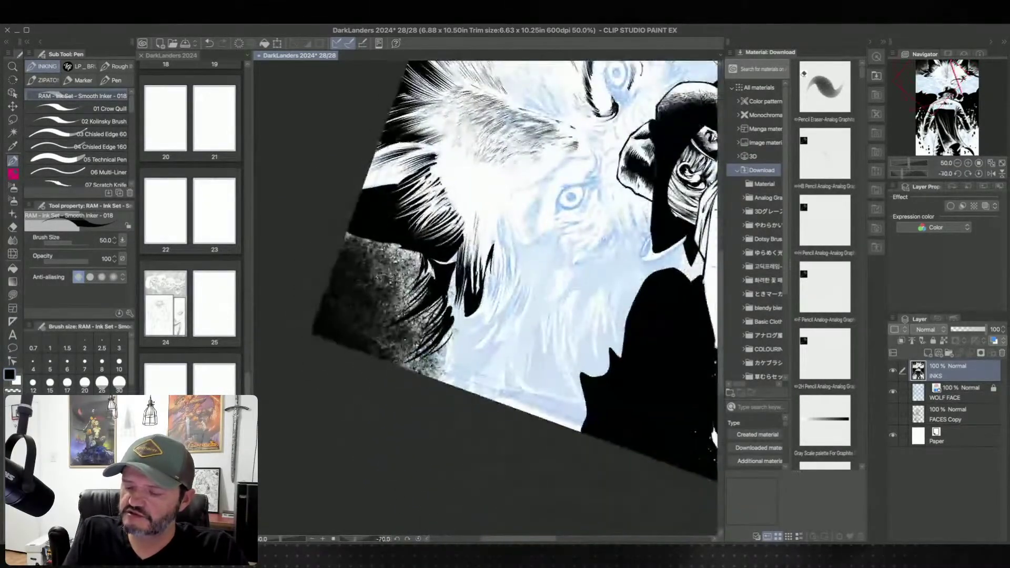
key(@)
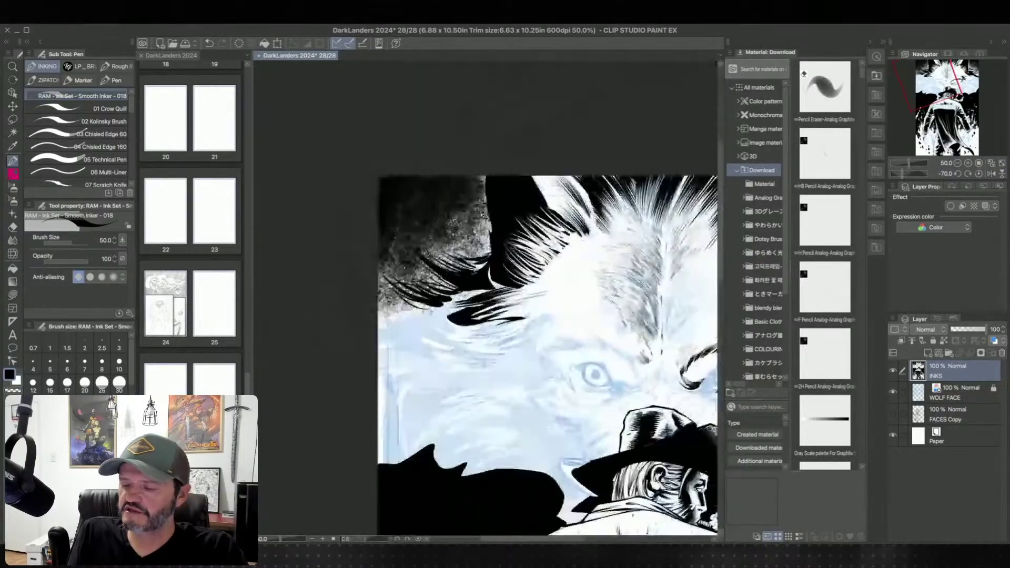
key(asciicircum)
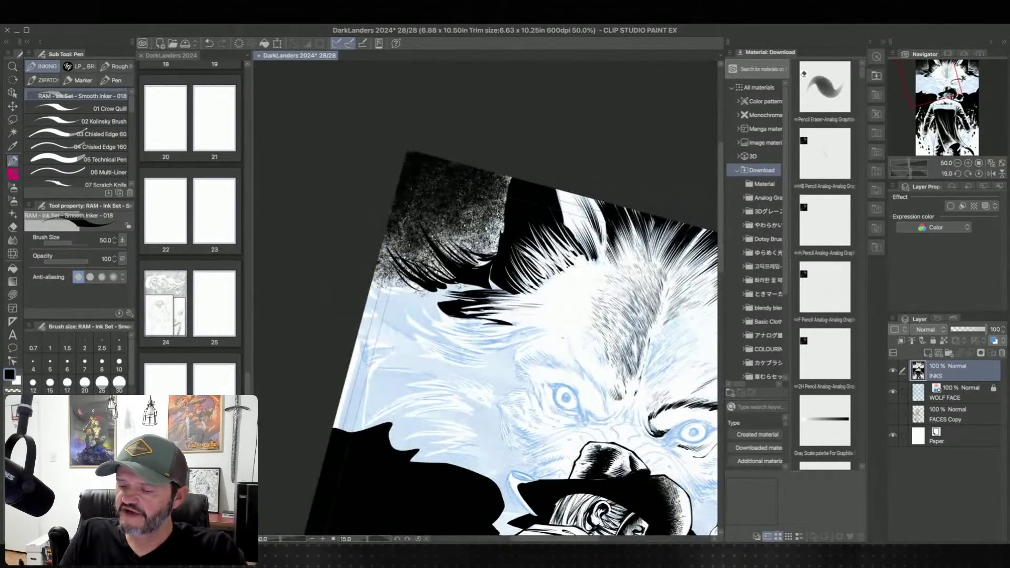
key(asciicircum)
key(asciicircum)
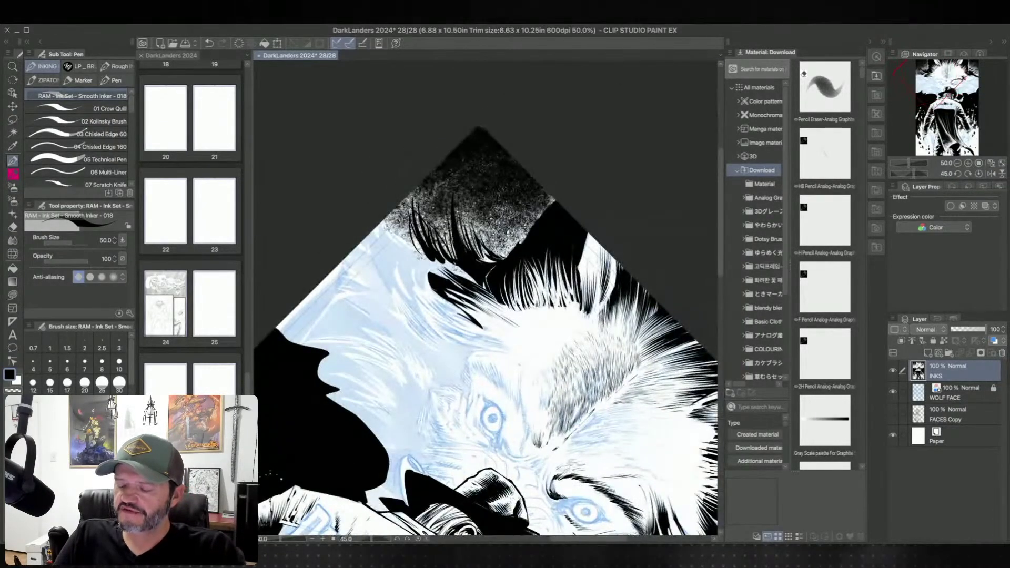
key(asciicircum)
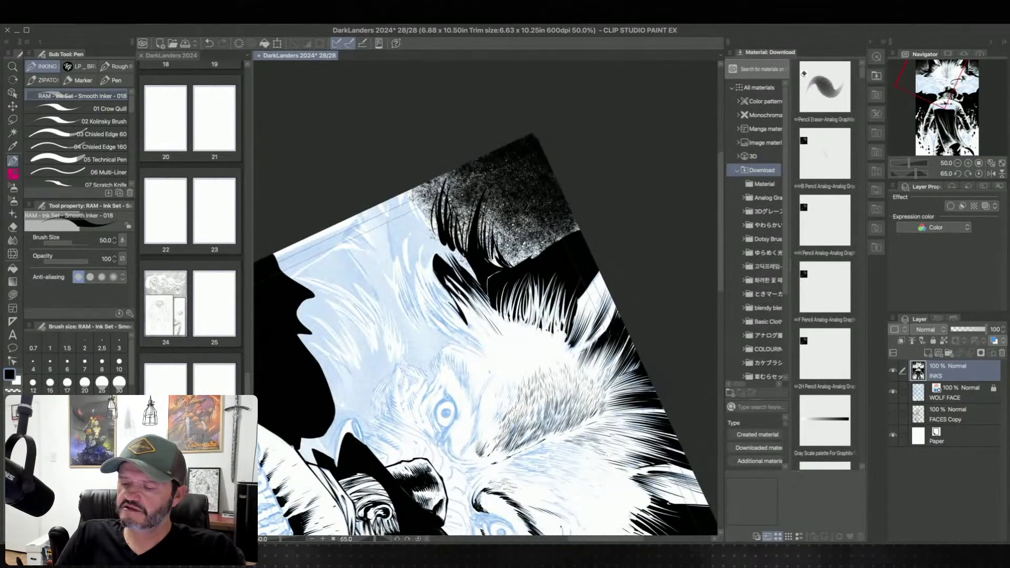
key(minus)
key(minus)
key(minus)
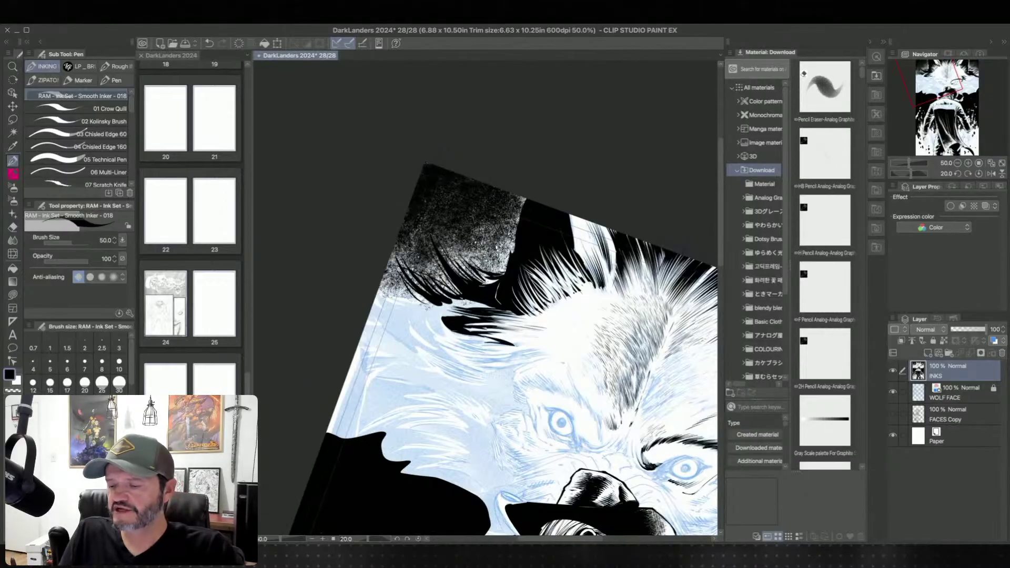
drag(526, 337, 470, 279)
key(asciicircum)
key(asciicircum)
key(asciicircum)
key(asciicircum)
key(asciicircum)
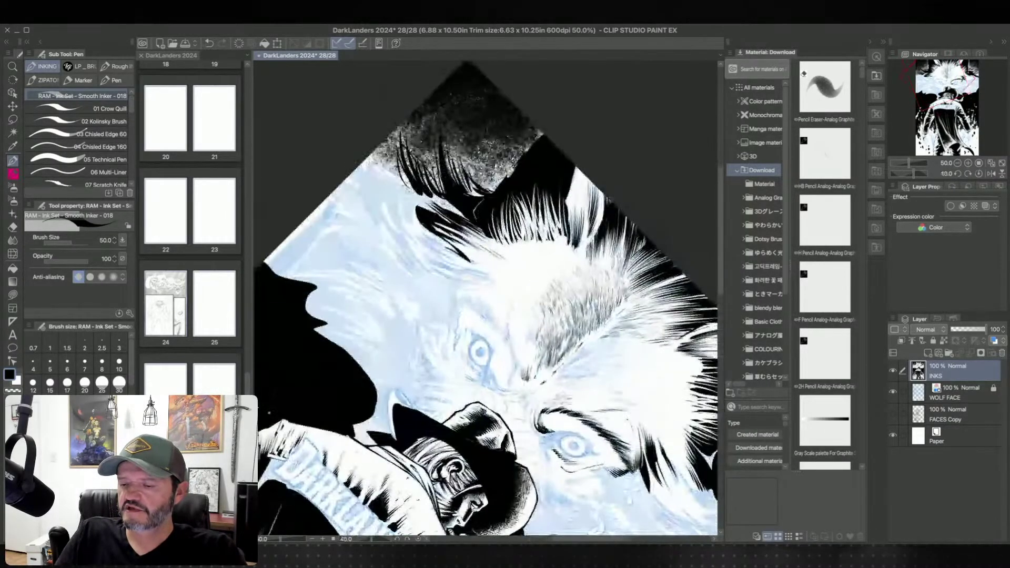
key(minus)
key(minus)
key(minus)
key(minus)
key(minus)
key(minus)
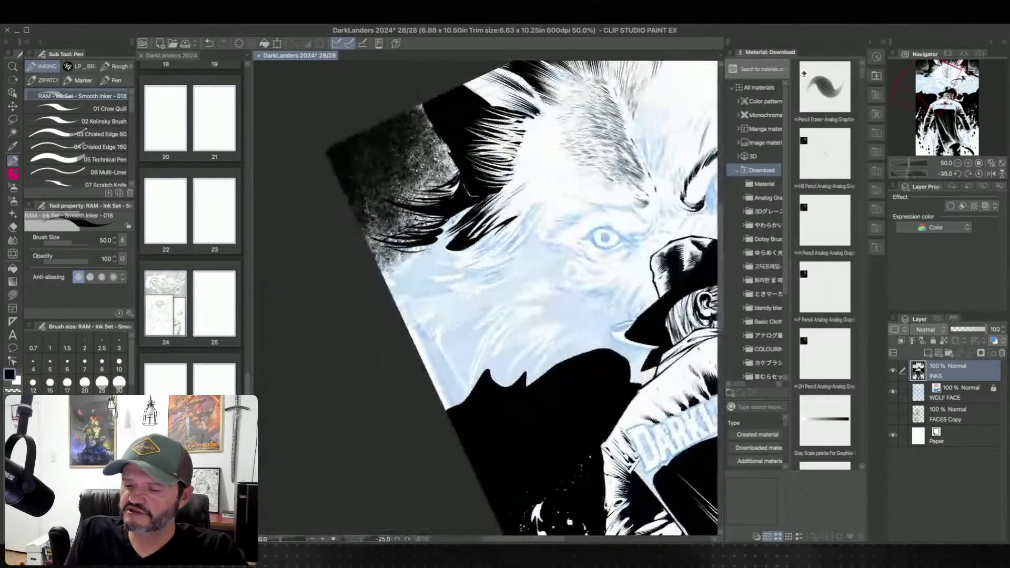
key(minus)
key(minus)
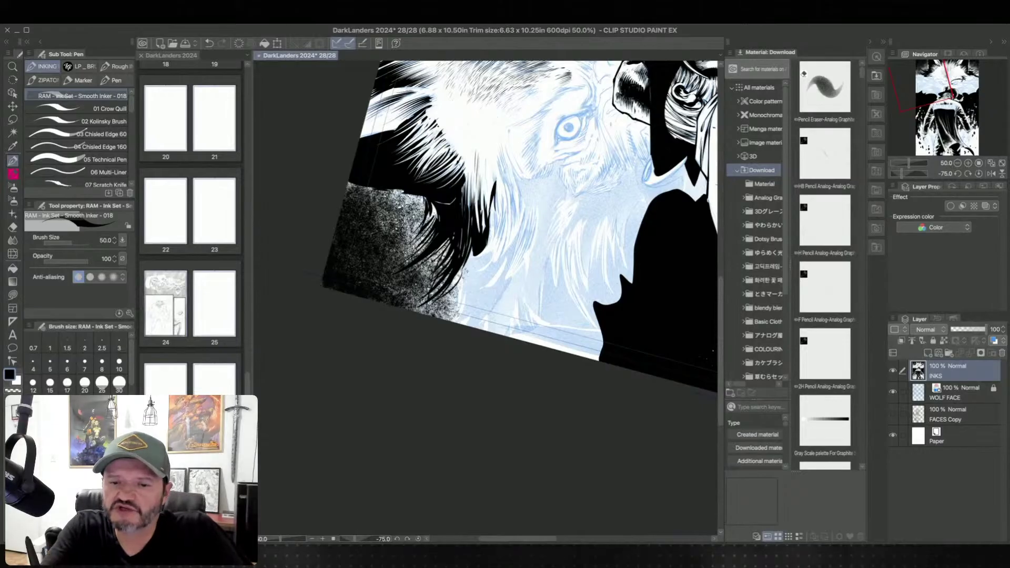
key(super+0)
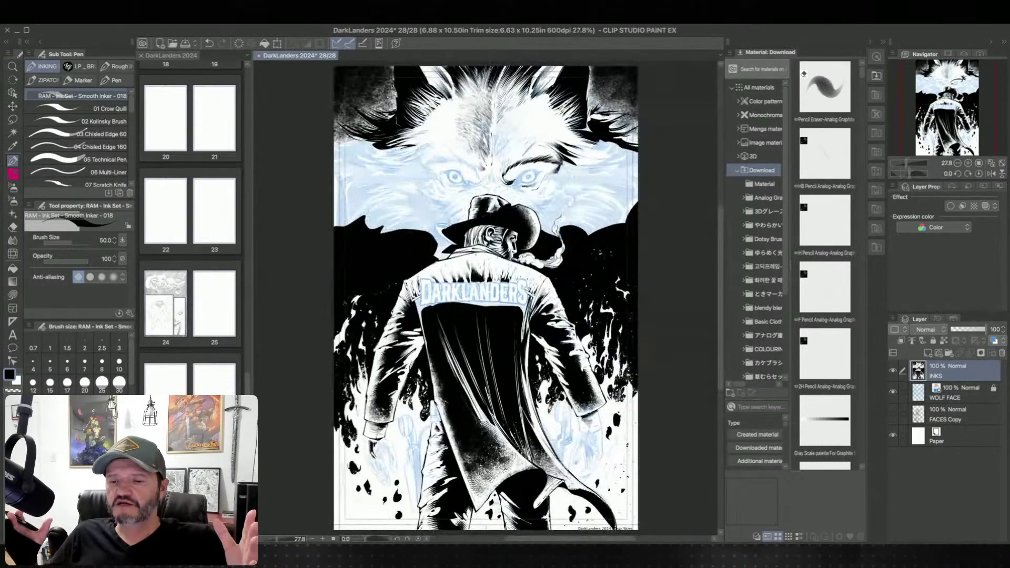
mouse_move(405, 202)
mouse_down()
mouse_move(387, 160)
mouse_move(402, 172)
mouse_up()
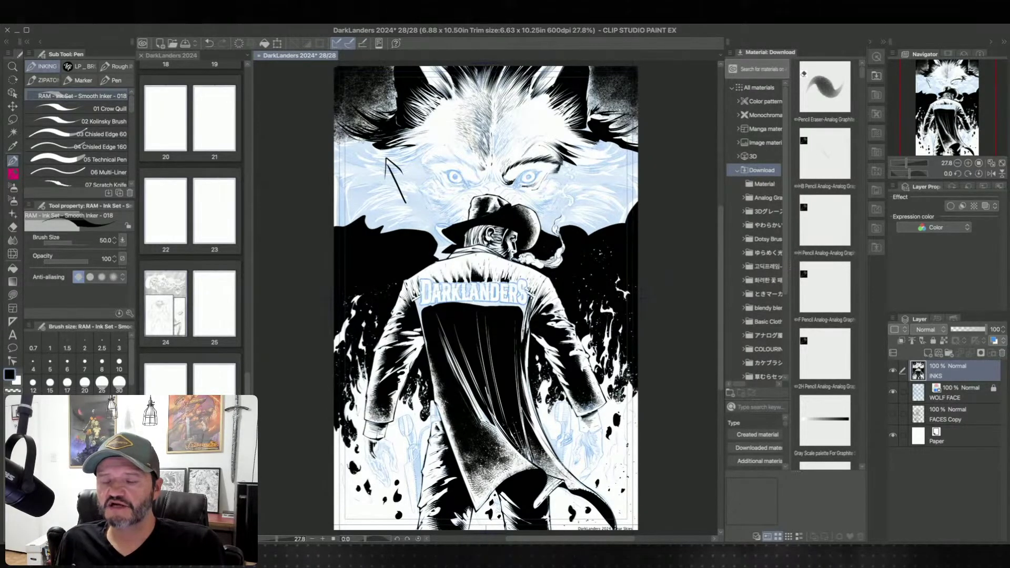
drag(444, 114, 444, 115)
drag(356, 154, 345, 186)
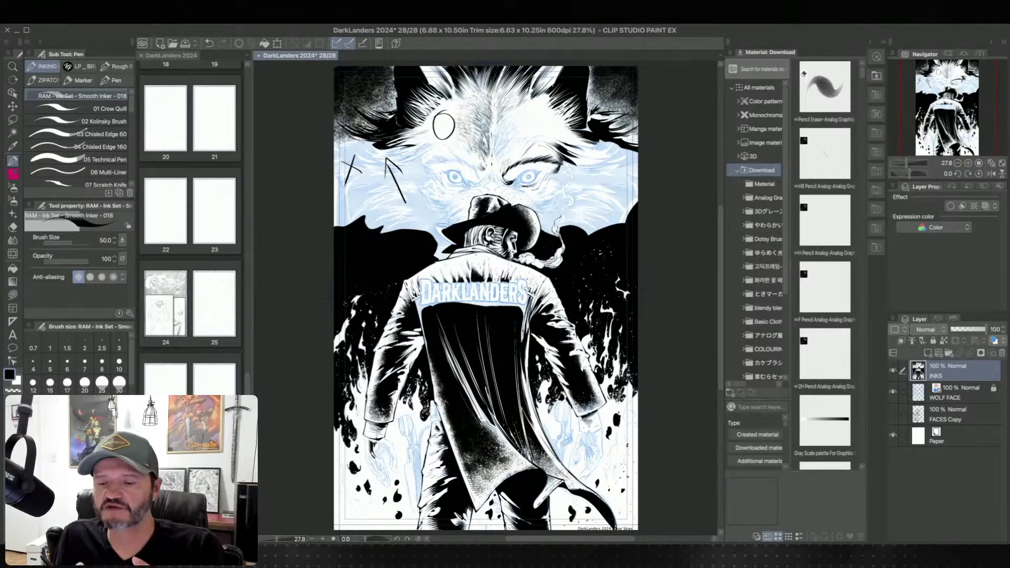
key(ctrl+z)
key(ctrl+z)
key(ctrl+z)
key(ctrl+z)
key(ctrl+z)
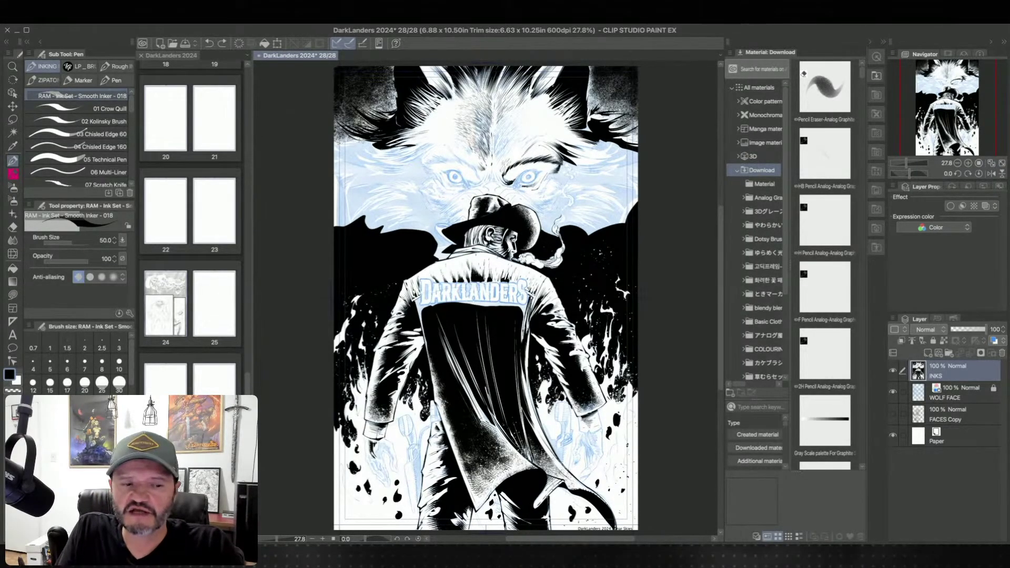
Step: Lasso-fill hooked black fur tufts below the speckled upper-left corner, extending them to the page's outer edge, and return to the Smooth Inker pen
scroll(440, 161, up, 4)
scroll(439, 161, down, 1)
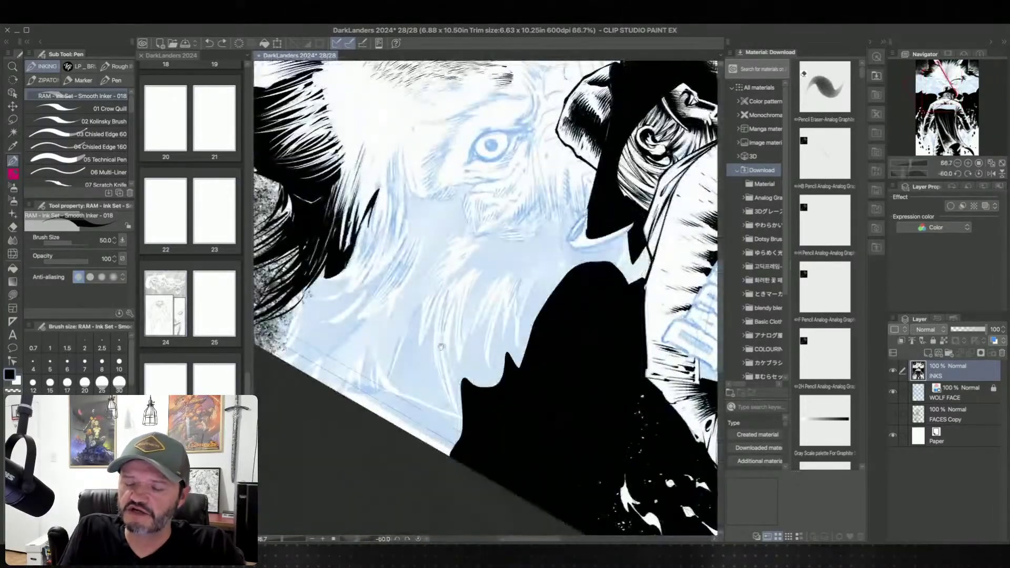
drag(447, 361, 459, 371)
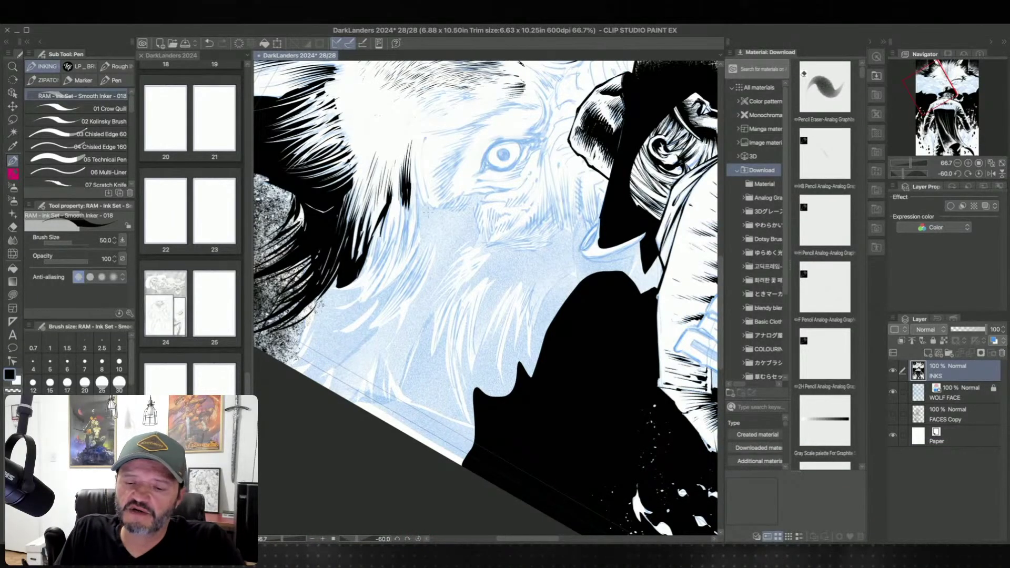
key(asciicircum)
key(asciicircum)
key(asciicircum)
key(asciicircum)
key(asciicircum)
key(asciicircum)
key(asciicircum)
key(asciicircum)
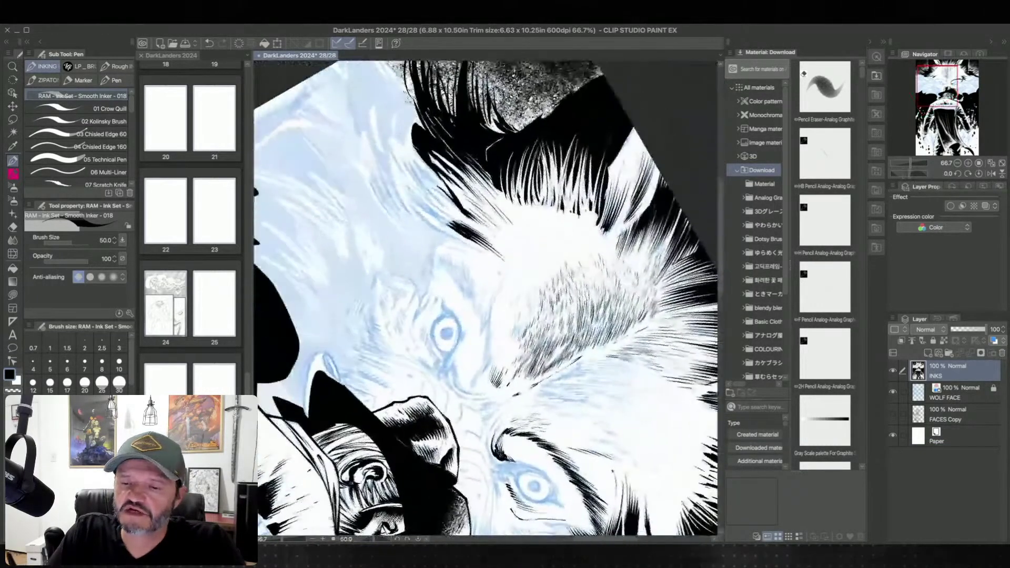
scroll(486, 297, up, 2)
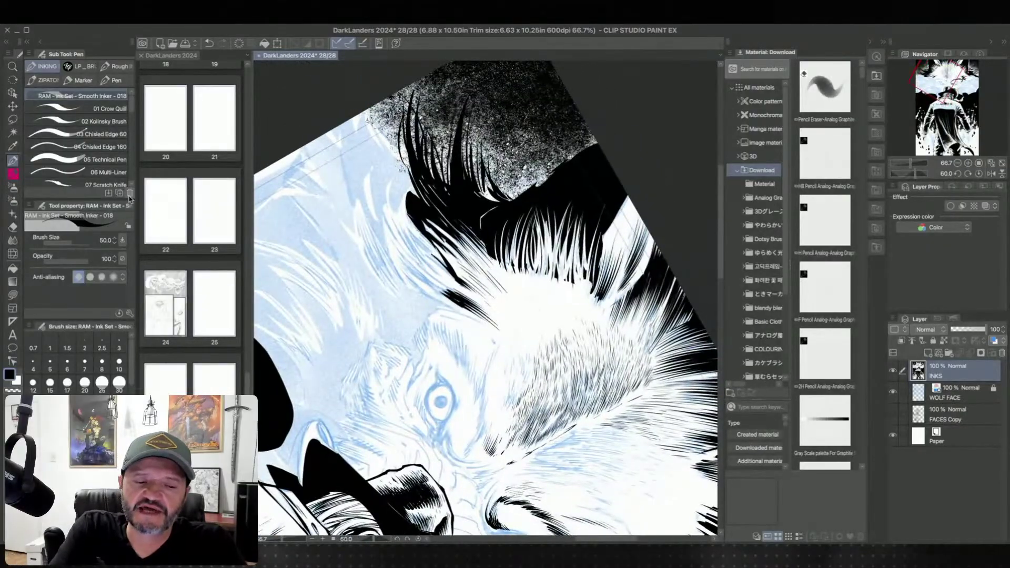
click(13, 295)
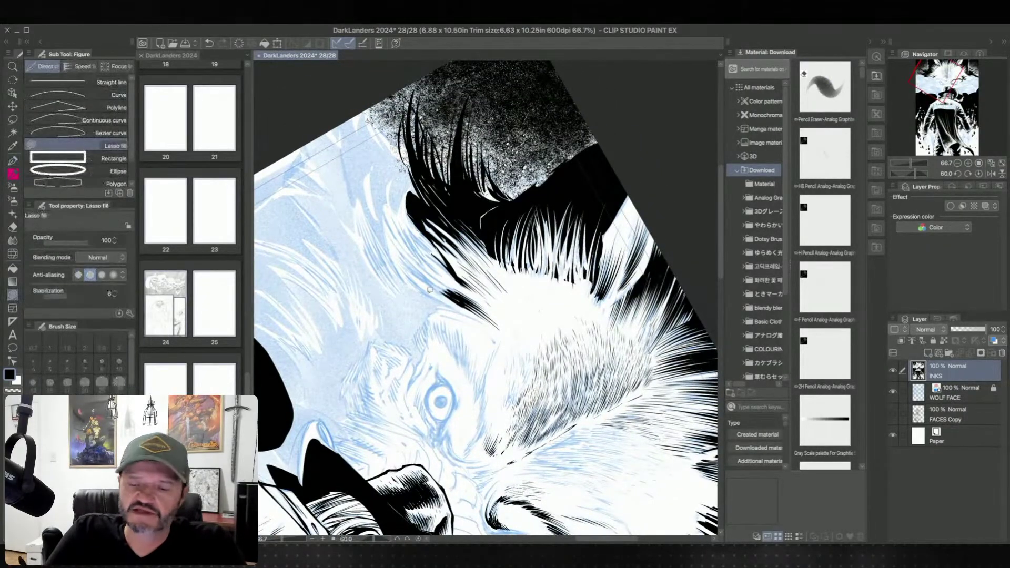
drag(422, 192, 392, 194)
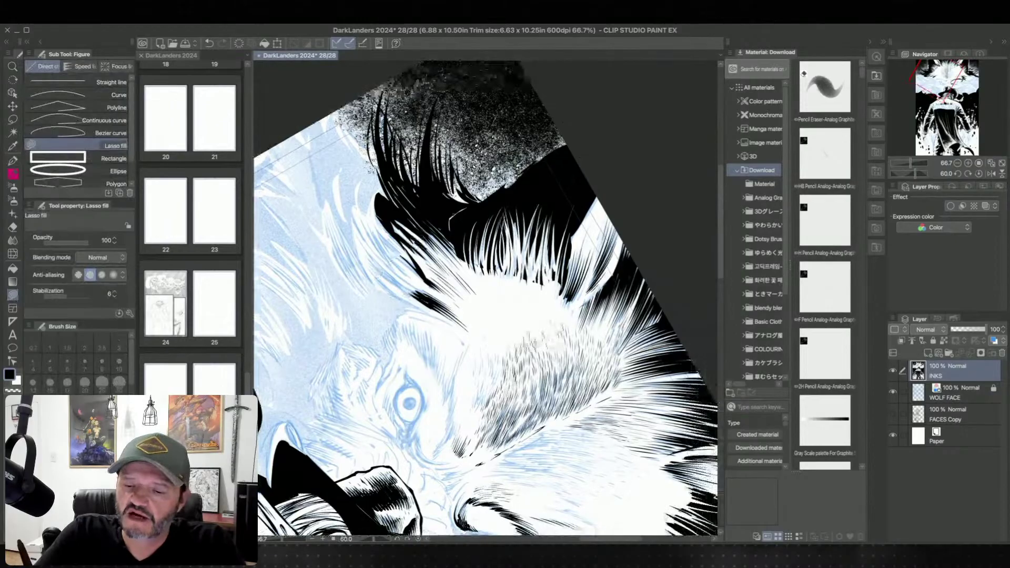
mouse_move(346, 103)
mouse_down()
mouse_move(363, 147)
mouse_move(371, 140)
mouse_up()
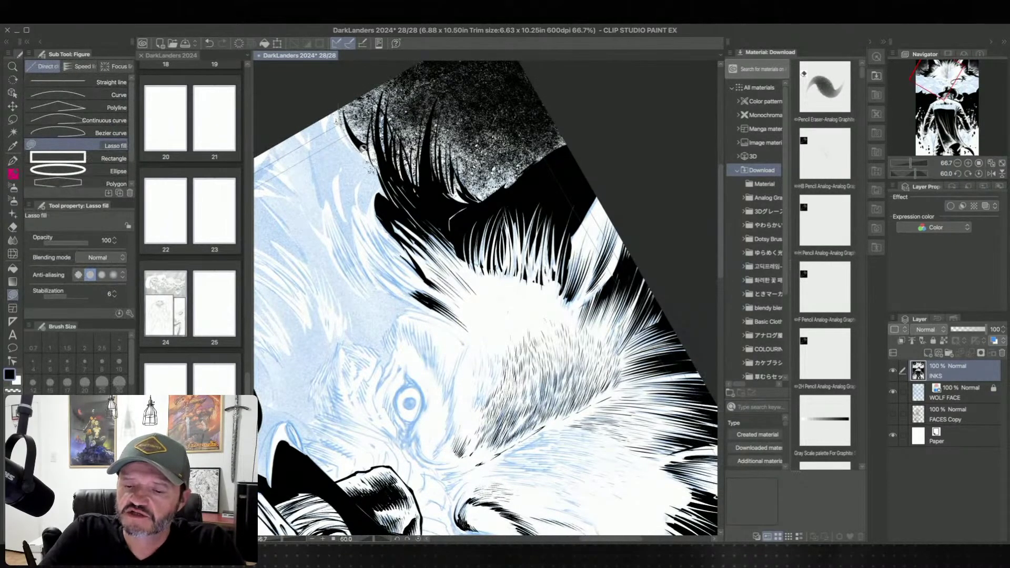
drag(351, 142, 339, 100)
key(^)
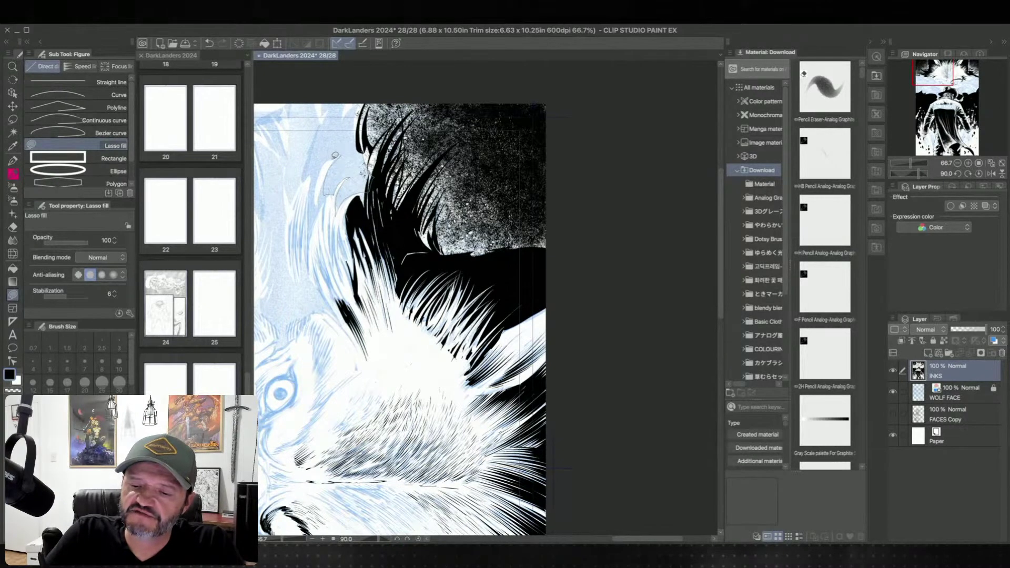
mouse_move(366, 96)
mouse_down()
mouse_move(336, 200)
mouse_move(365, 105)
mouse_up()
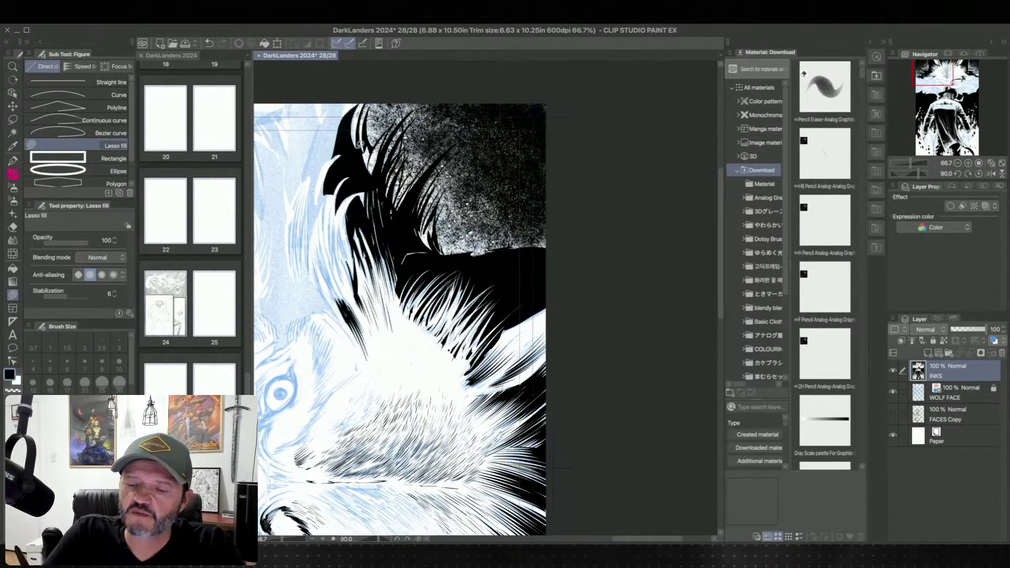
click(13, 160)
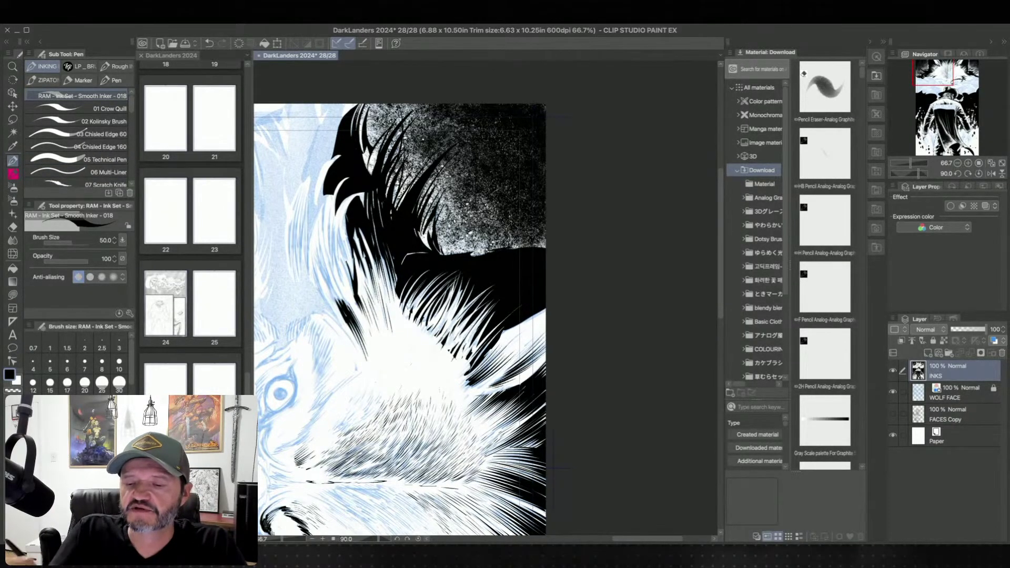
Step: Examine the inks on their own by hiding the WOLF FACE and Paper layers, and show both layers again
key(minus)
drag(594, 290, 540, 320)
key(minus)
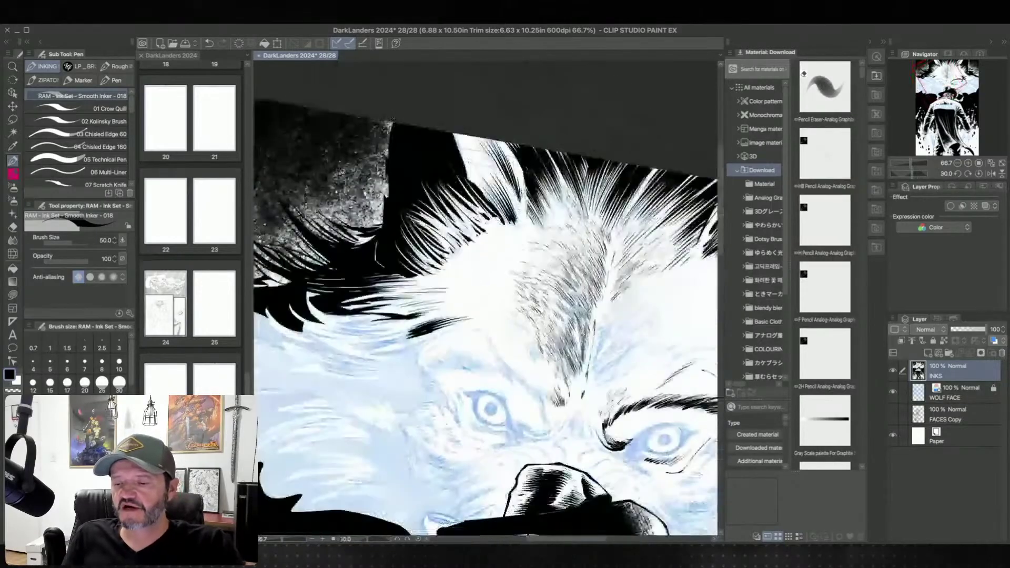
key(minus)
click(893, 392)
scroll(484, 299, down, 3)
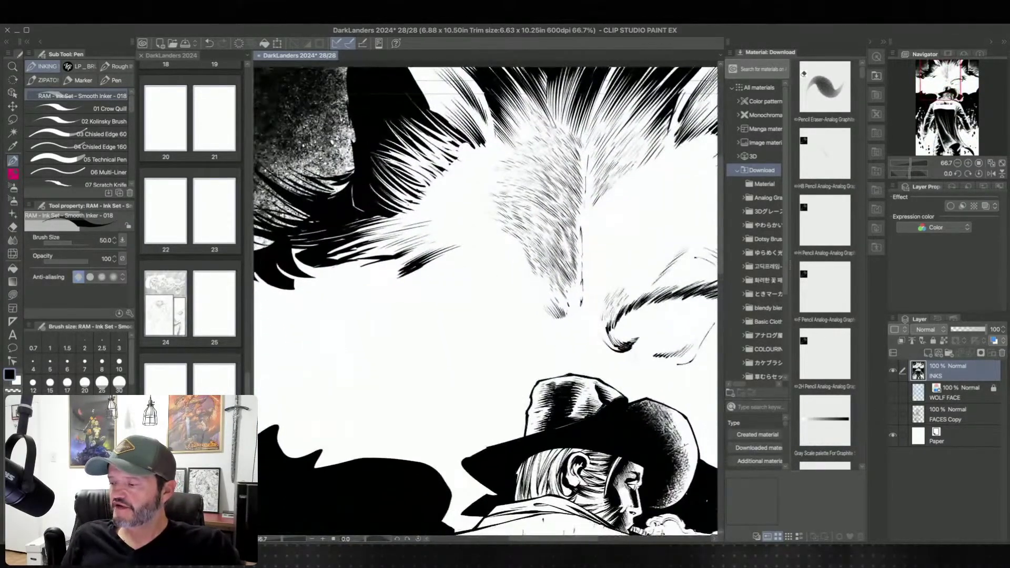
click(893, 436)
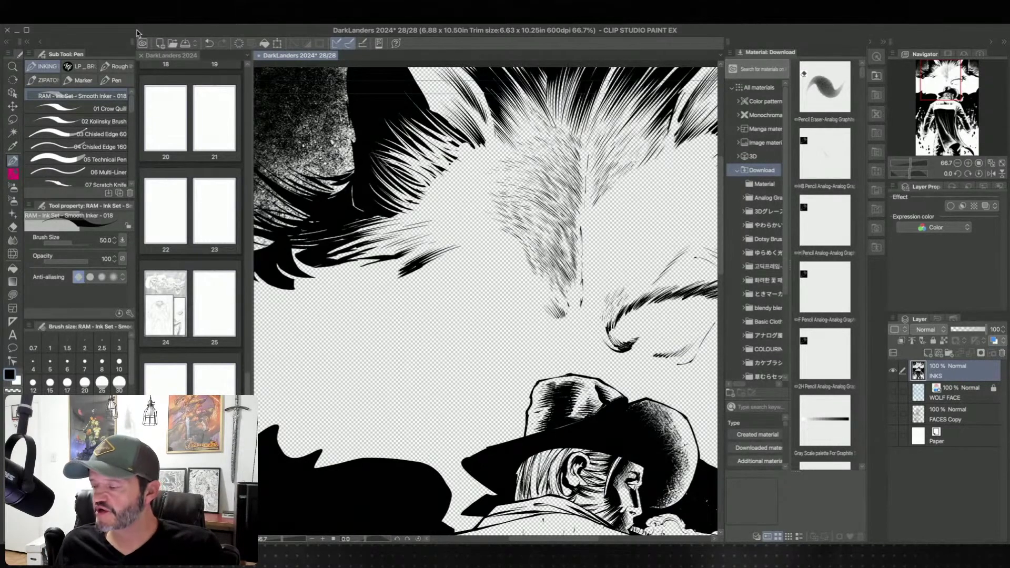
click(893, 437)
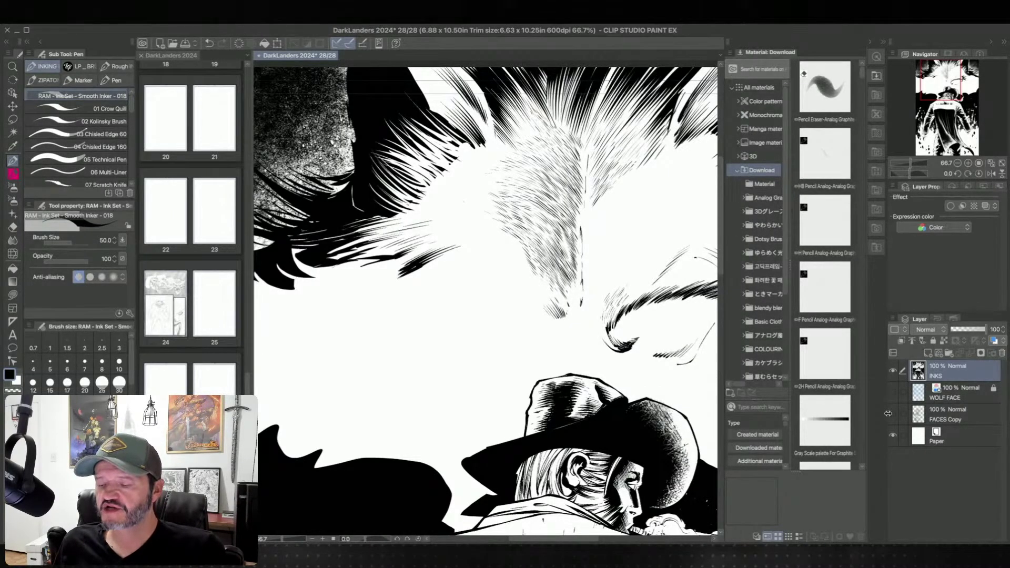
drag(659, 369, 613, 371)
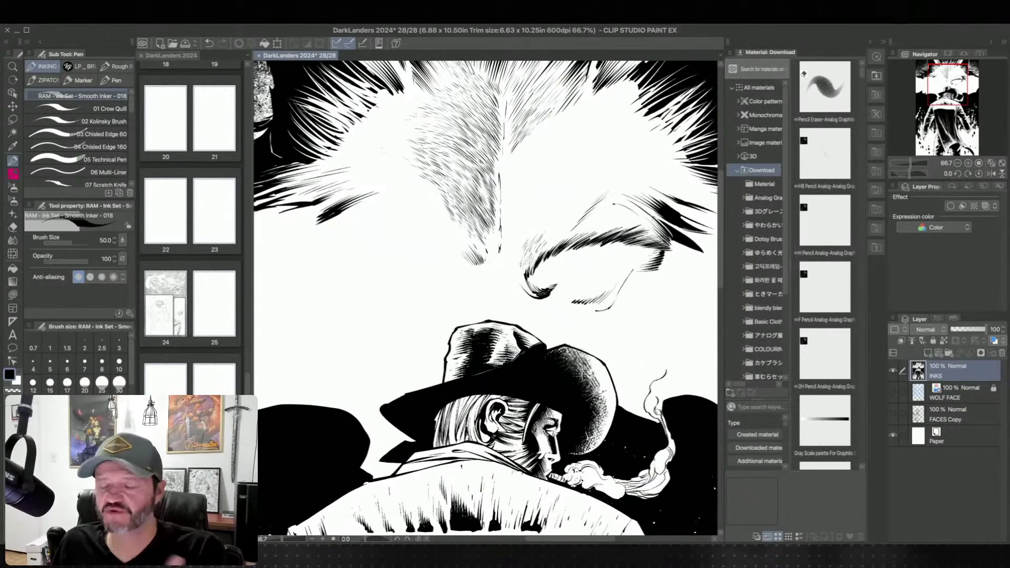
click(892, 436)
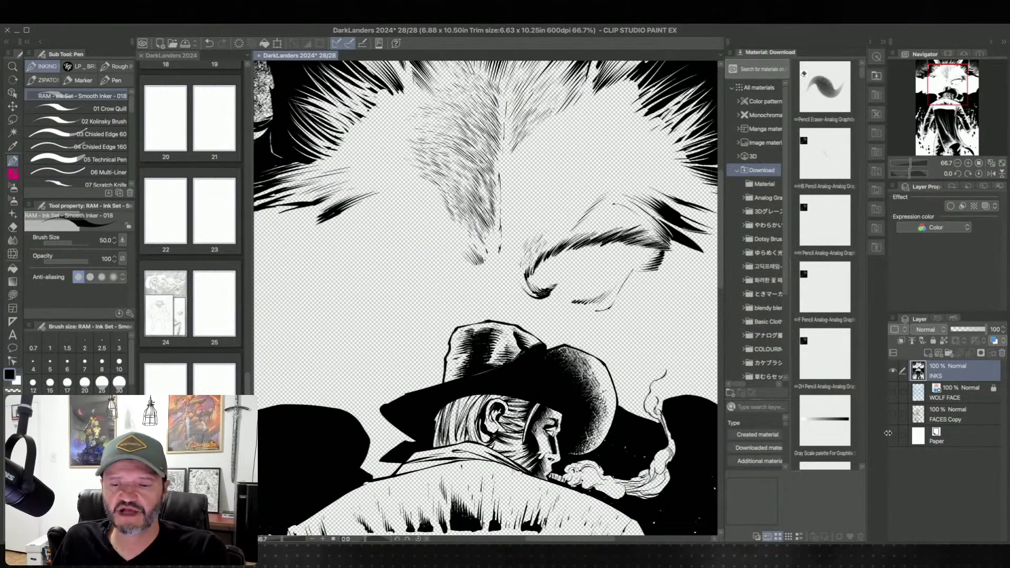
drag(583, 284, 609, 335)
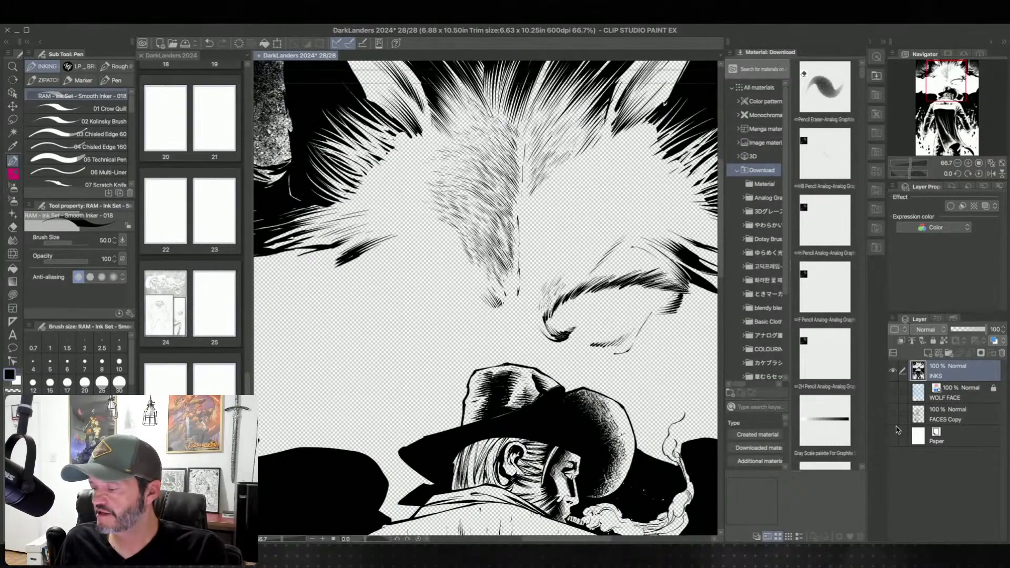
click(893, 418)
click(892, 418)
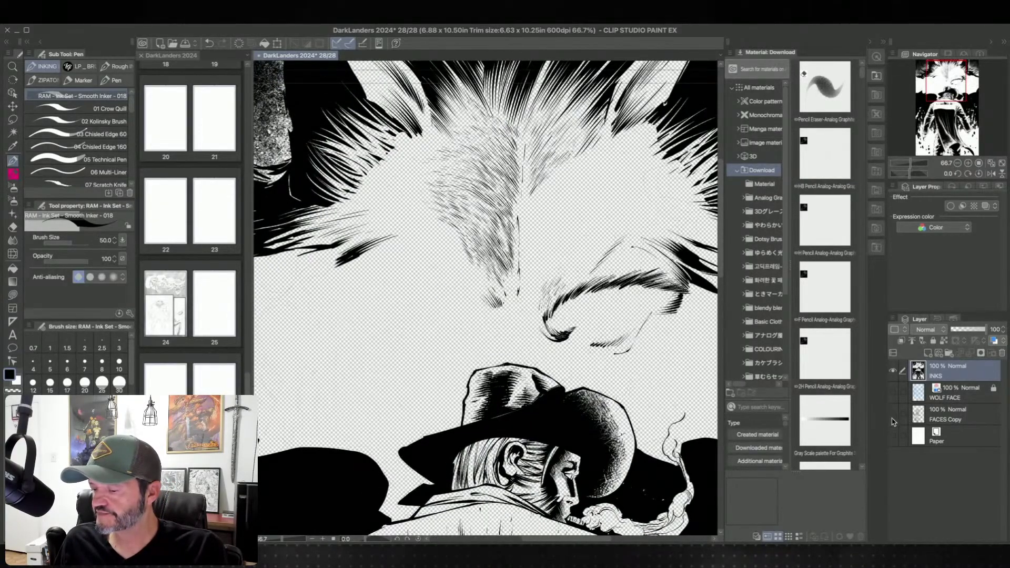
click(892, 435)
click(893, 392)
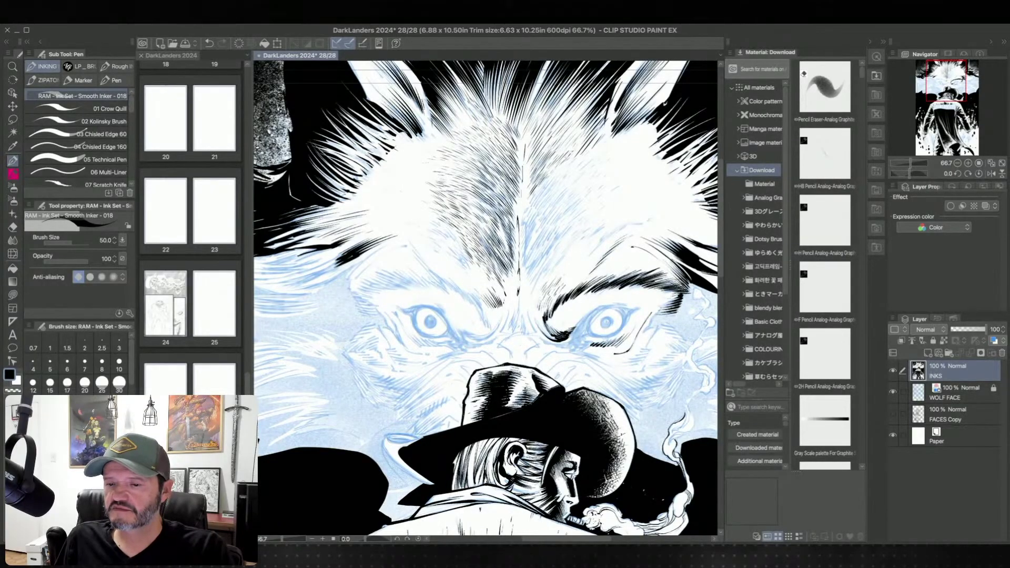
Step: Ink curved, tapered black strokes into the cheek fur just below the filled tufts with the Smooth Inker at size 50
scroll(619, 372, down, 3)
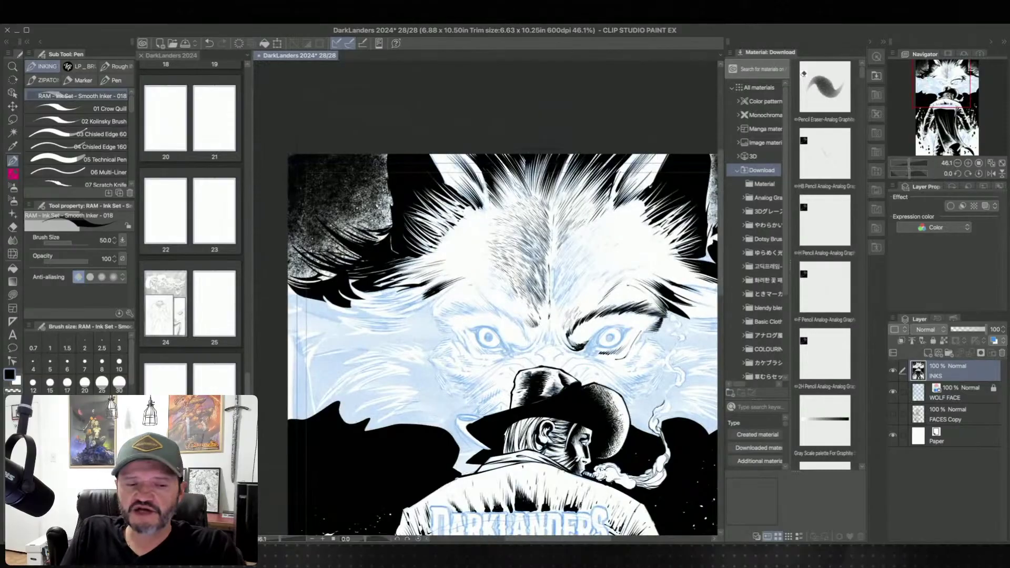
scroll(420, 284, up, 3)
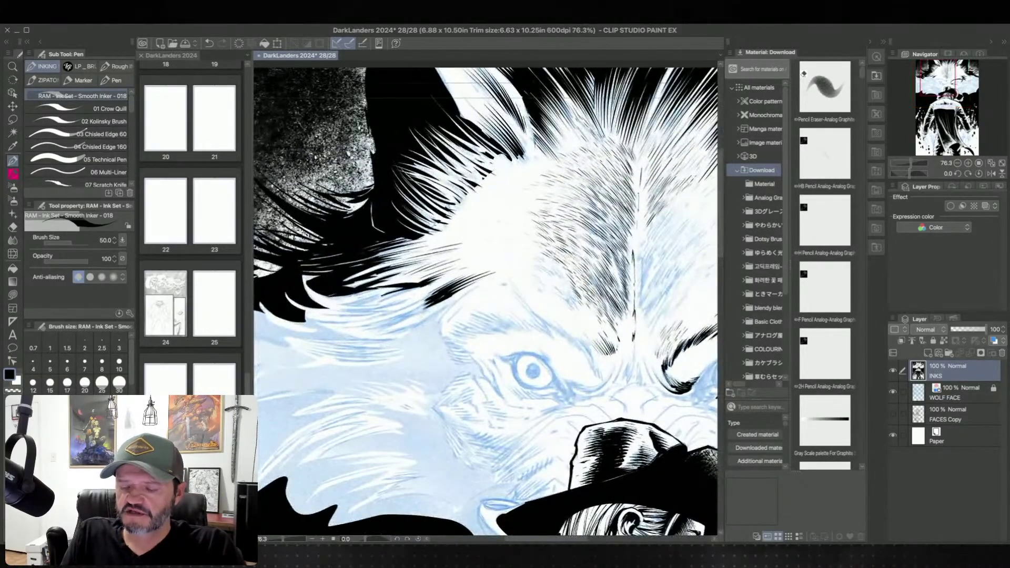
key(minus)
key(minus)
key(minus)
key(minus)
key(minus)
key(minus)
key(minus)
key(minus)
key(minus)
key(minus)
key(minus)
key(minus)
key(minus)
key(minus)
drag(499, 401, 540, 294)
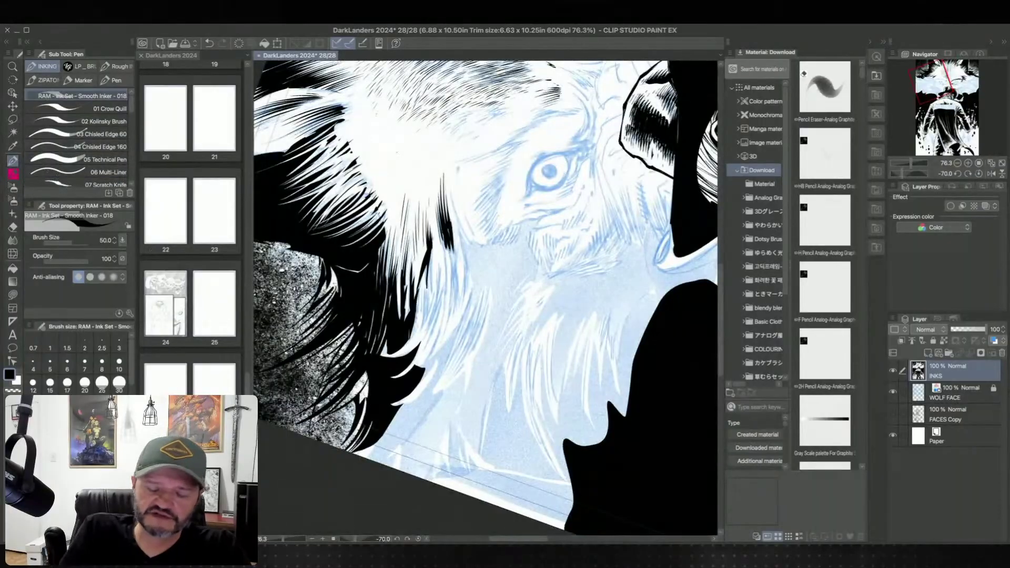
drag(462, 392, 473, 371)
drag(443, 227, 440, 274)
drag(436, 79, 556, 521)
mouse_move(296, 508)
mouse_down()
mouse_move(400, 529)
mouse_move(527, 521)
mouse_up()
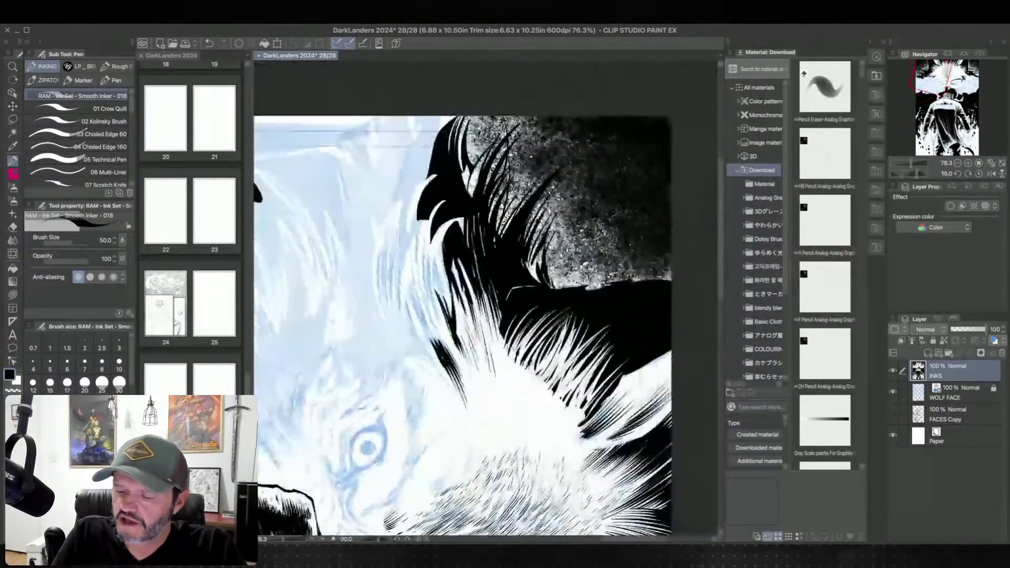
drag(443, 224, 436, 294)
drag(438, 252, 449, 307)
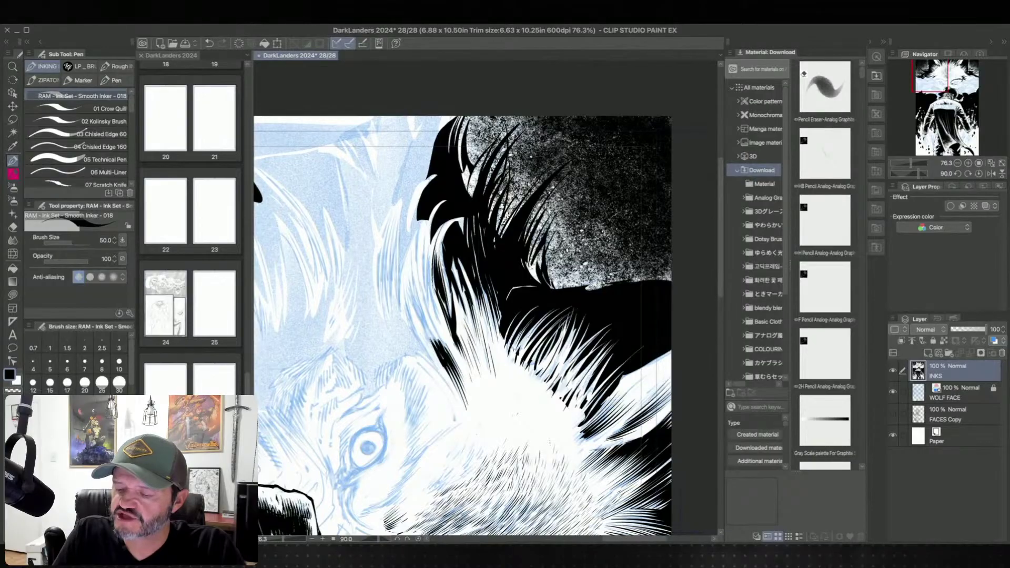
drag(442, 241, 448, 309)
key(super+z)
drag(445, 232, 451, 302)
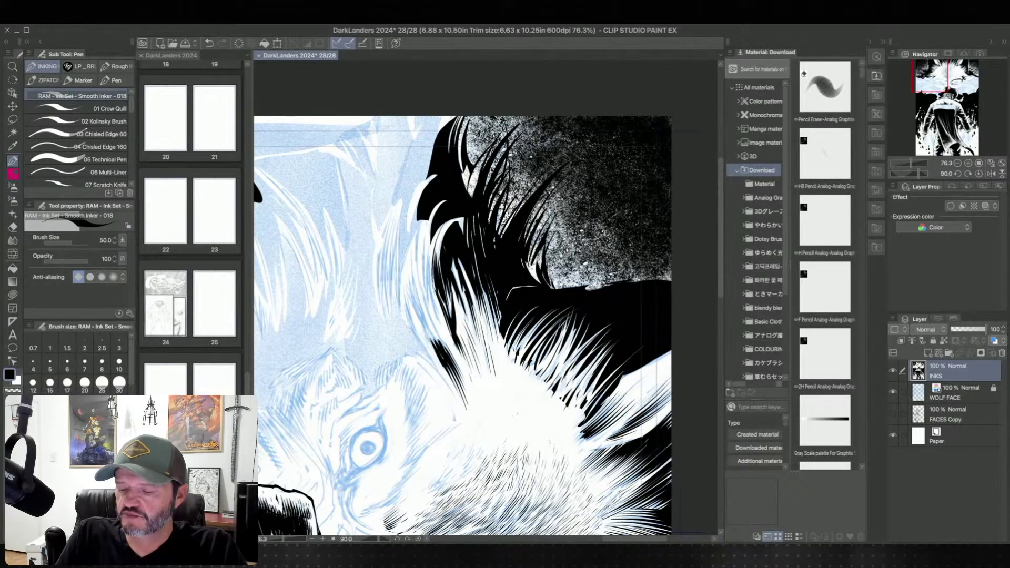
Step: Extend the black fur strokes along the outer edge of the cheek tuft, joining them to the filled black above
drag(431, 242, 432, 316)
drag(432, 250, 437, 322)
drag(430, 273, 447, 338)
key(super+z)
key(minus)
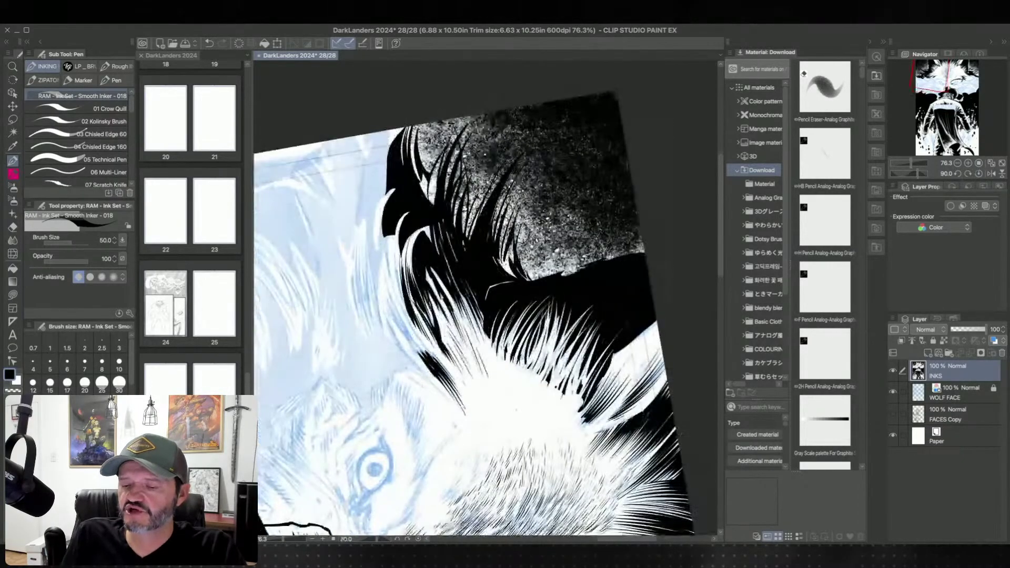
scroll(486, 297, down, 2)
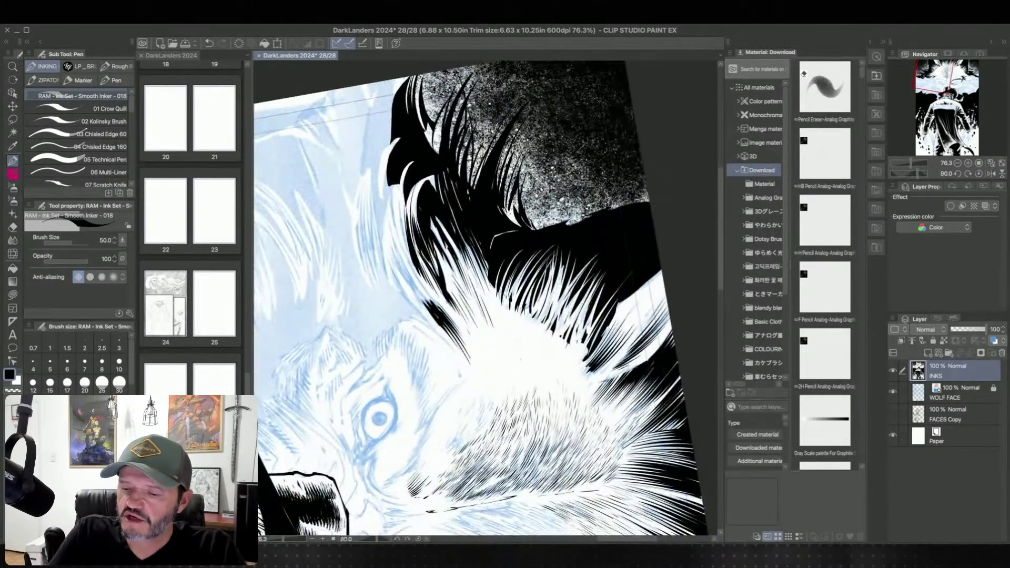
drag(402, 172, 399, 231)
drag(407, 195, 399, 250)
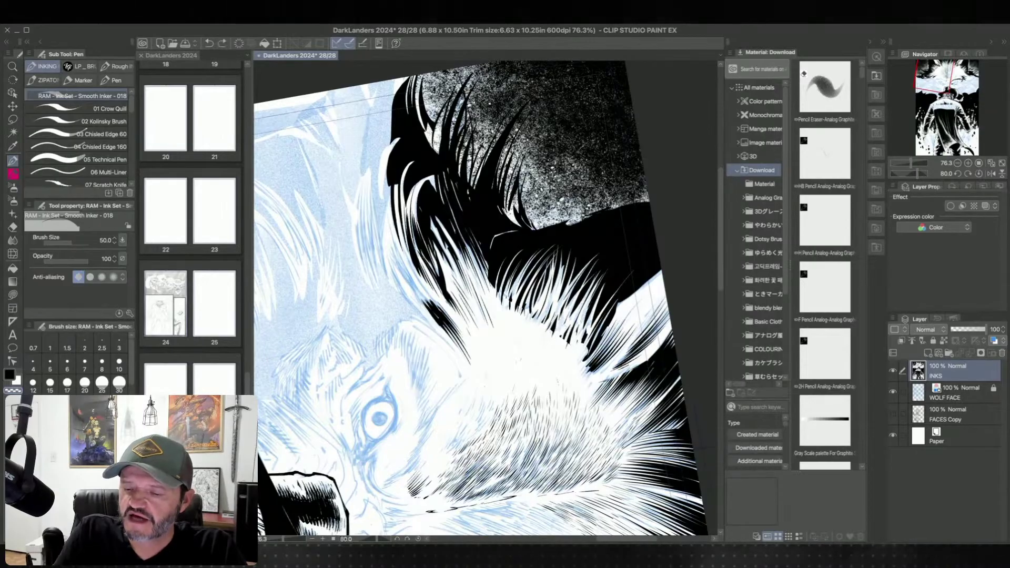
Step: Undo the last pen stroke in the cheek fur beside the filled tufts
key(minus)
key(minus)
key(asciicircum)
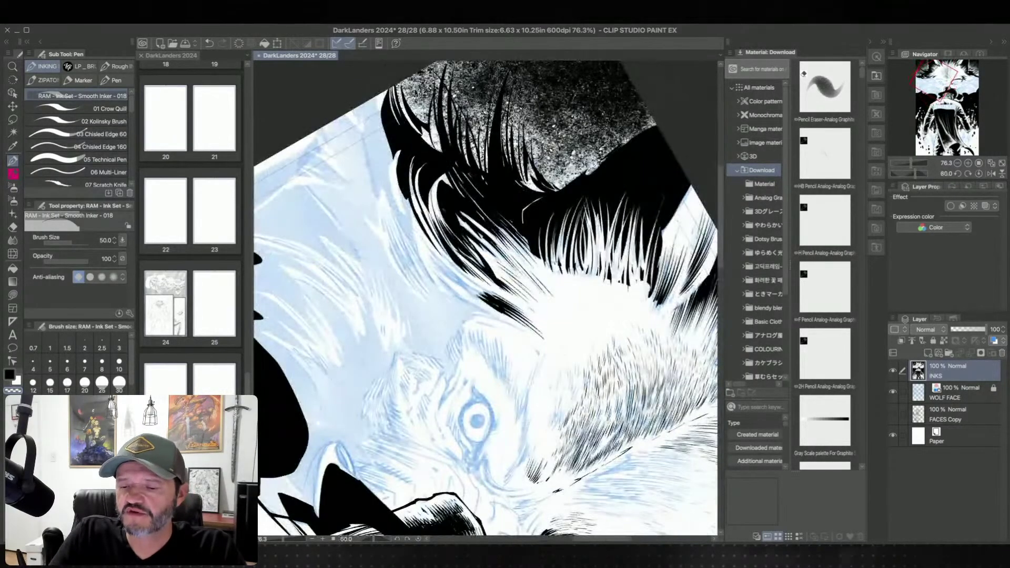
key(asciicircum)
key(asciicircum)
key(minus)
key(minus)
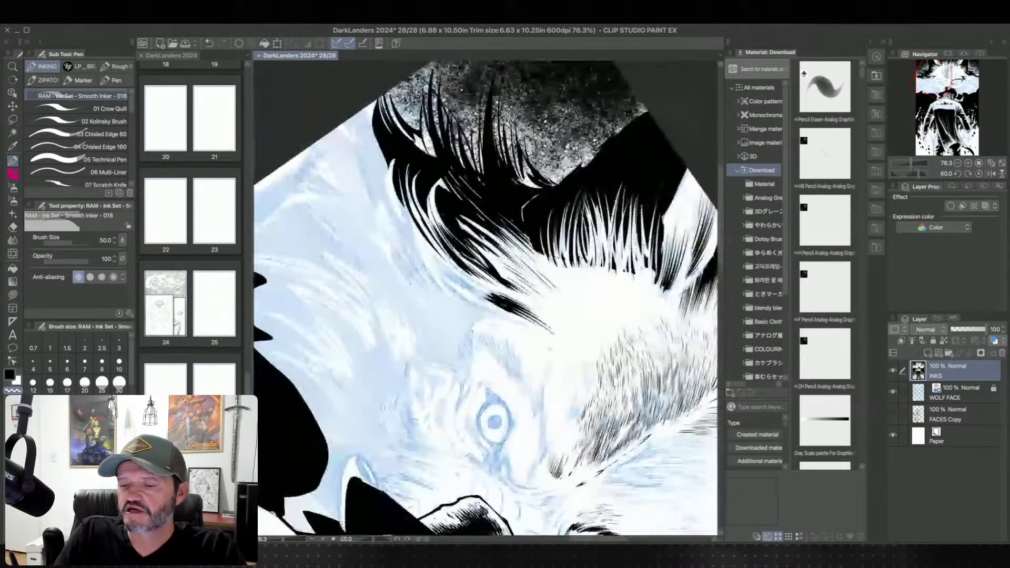
key(minus)
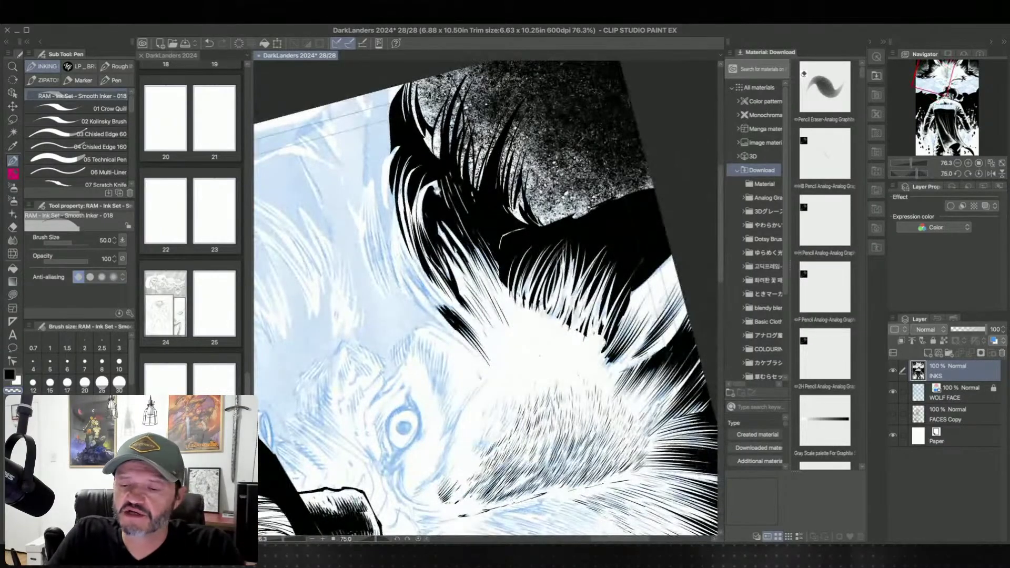
scroll(484, 298, up, 1)
key(ctrl+z)
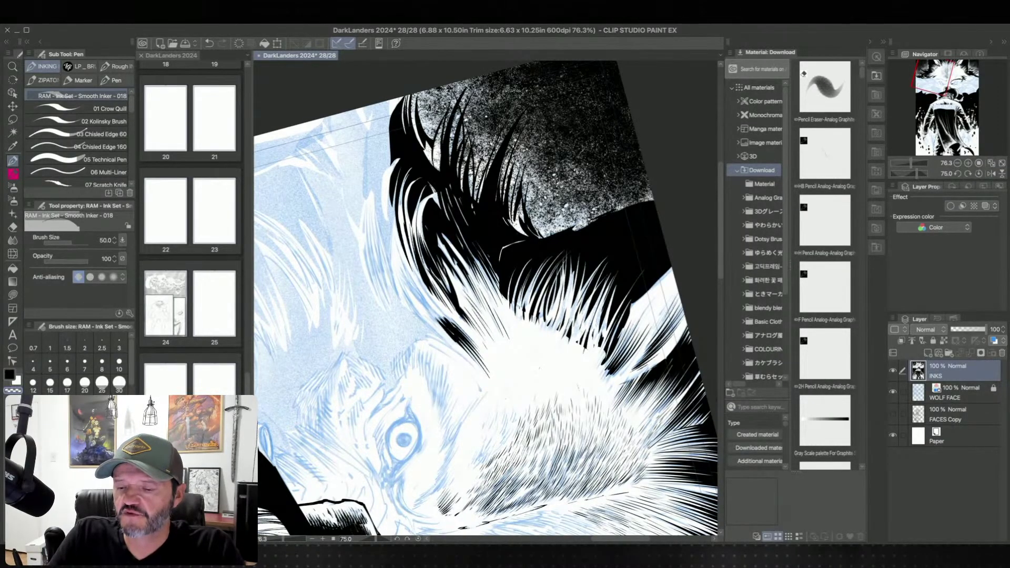
Step: Ink curved, tapered black strokes down the outer edge of the left cheek tuft toward its lower tip
key(ctrl+z)
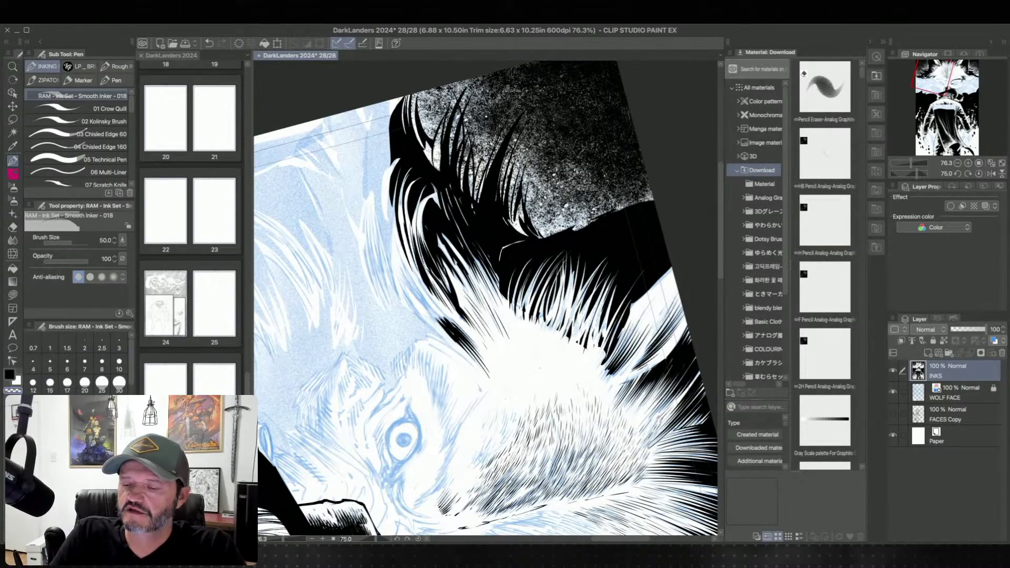
key(ctrl+y)
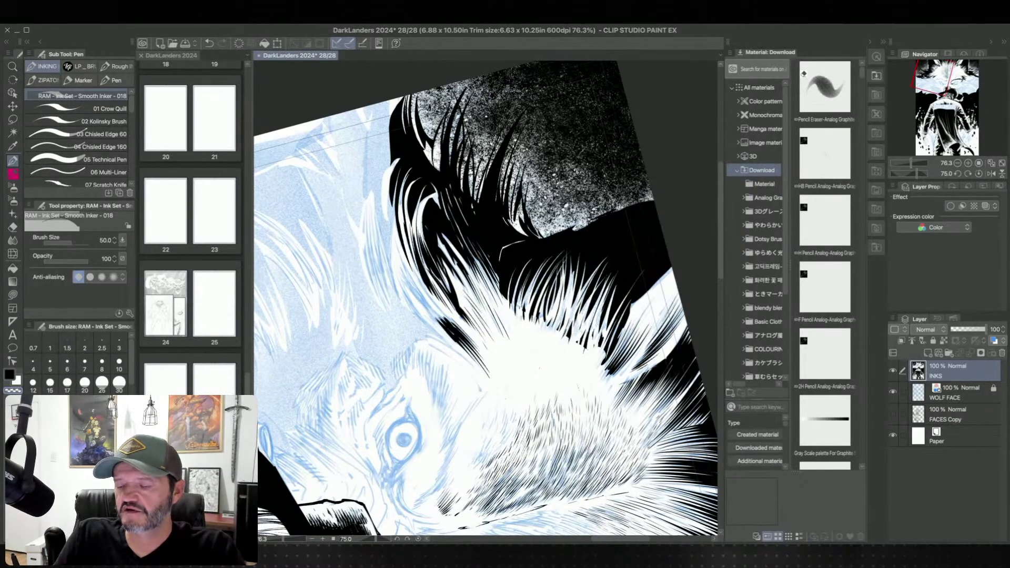
drag(590, 342, 539, 290)
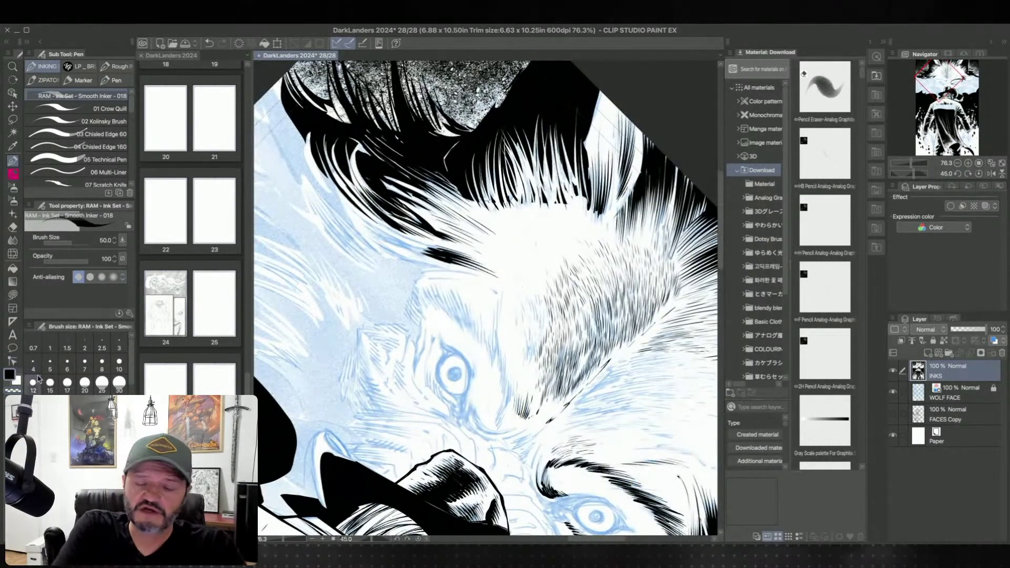
key(asciicircum)
key(asciicircum)
key(asciicircum)
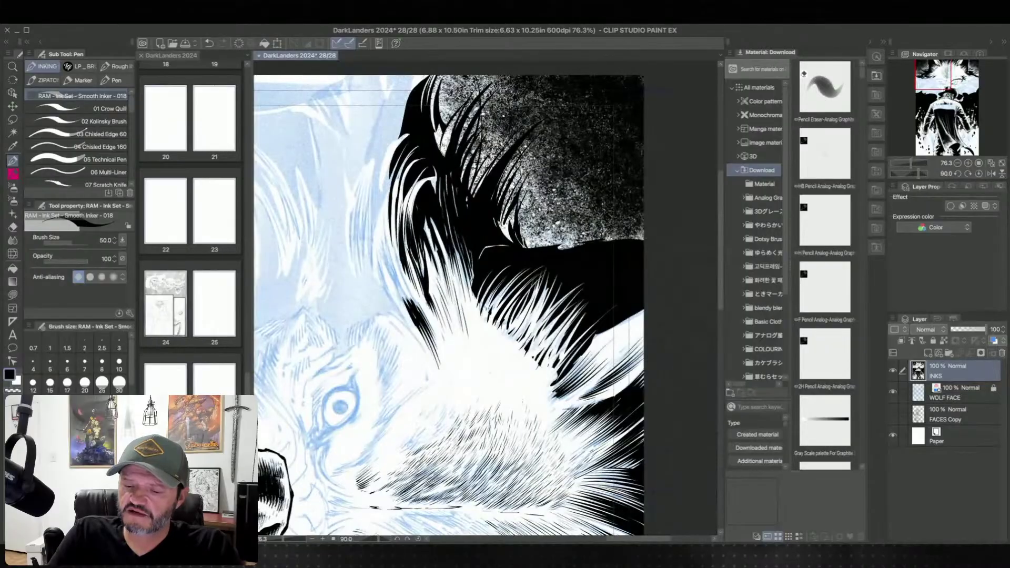
drag(392, 241, 400, 280)
drag(394, 226, 413, 298)
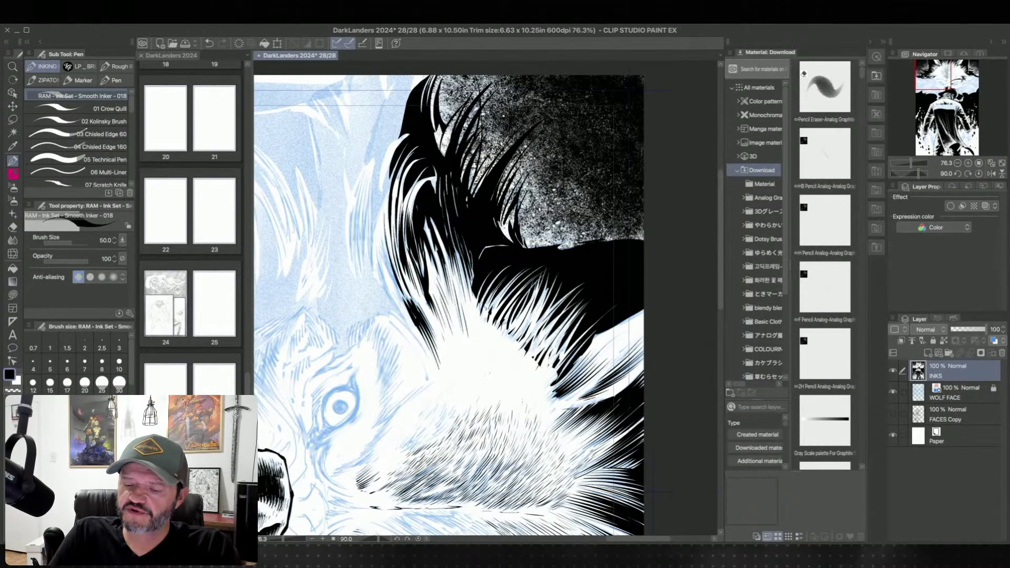
Step: Add parallel black fur strokes just outside the left cheek tuft, widening it over the blue pencils
drag(383, 235, 380, 218)
drag(397, 292, 382, 244)
drag(393, 302, 375, 245)
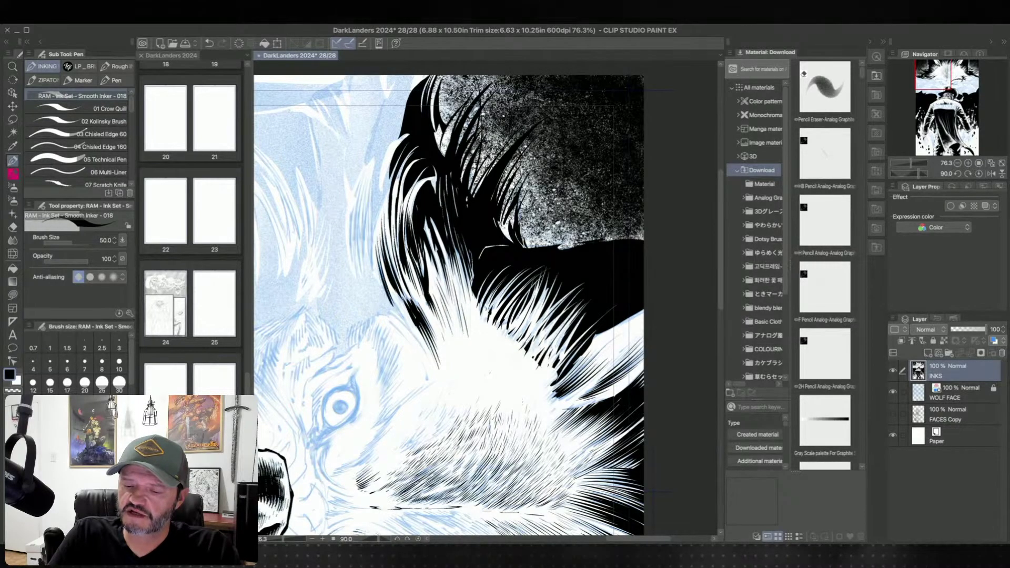
drag(389, 302, 375, 260)
drag(461, 388, 447, 339)
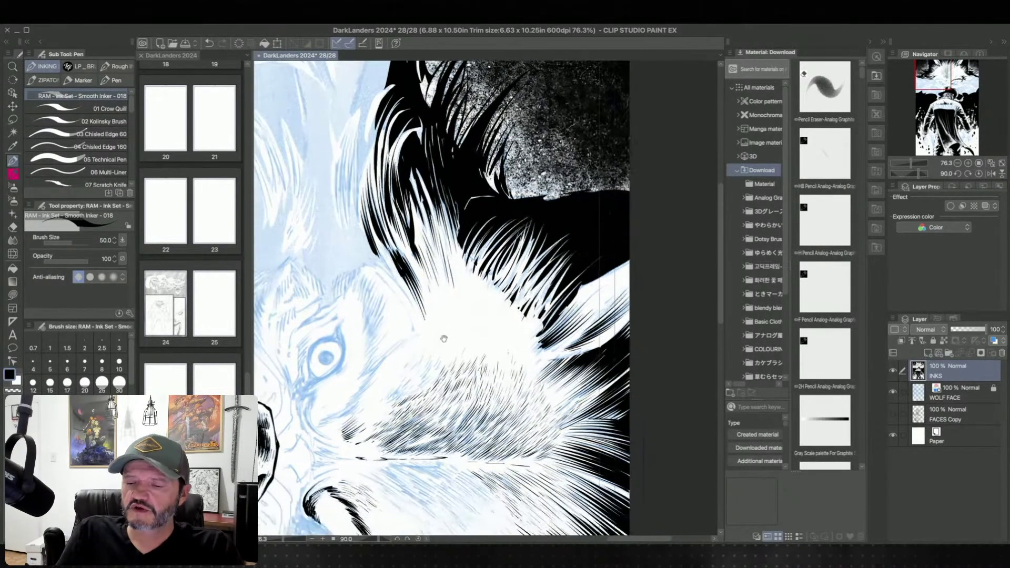
Step: Undo the last stroke on the left cheek tuft and ink a short black stroke between its lower strands
drag(375, 314, 541, 245)
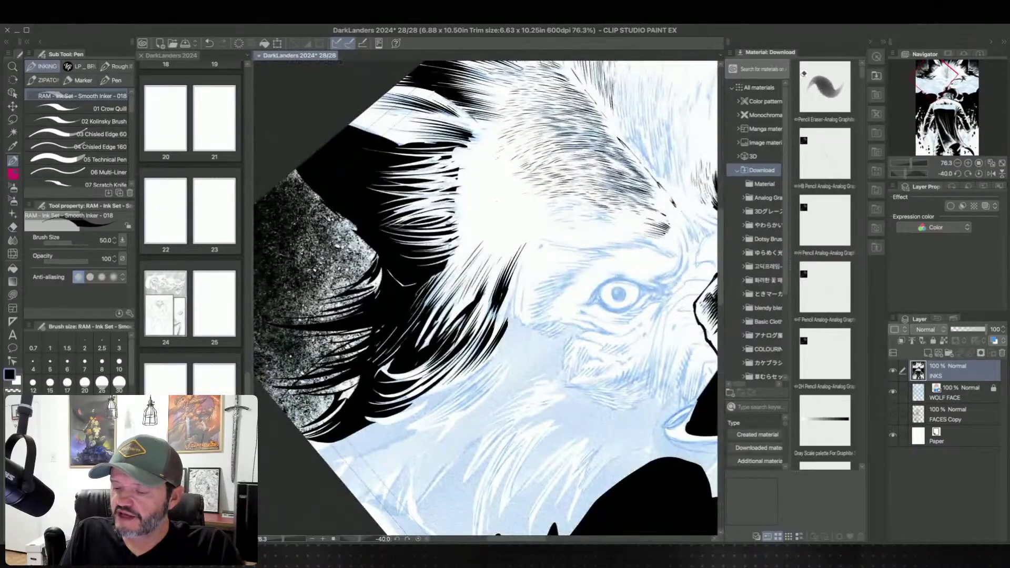
key(ctrl+z)
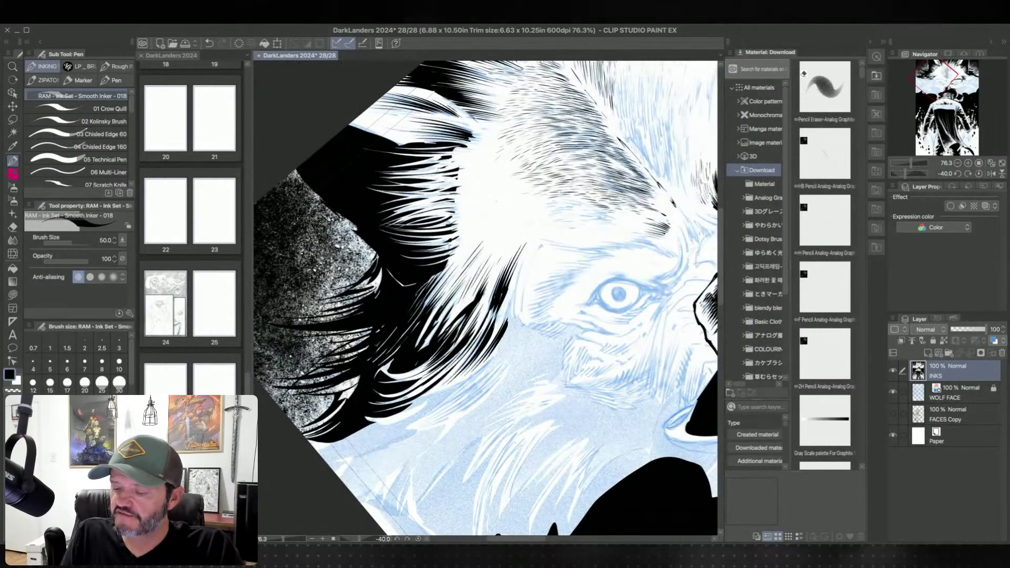
drag(494, 305, 479, 340)
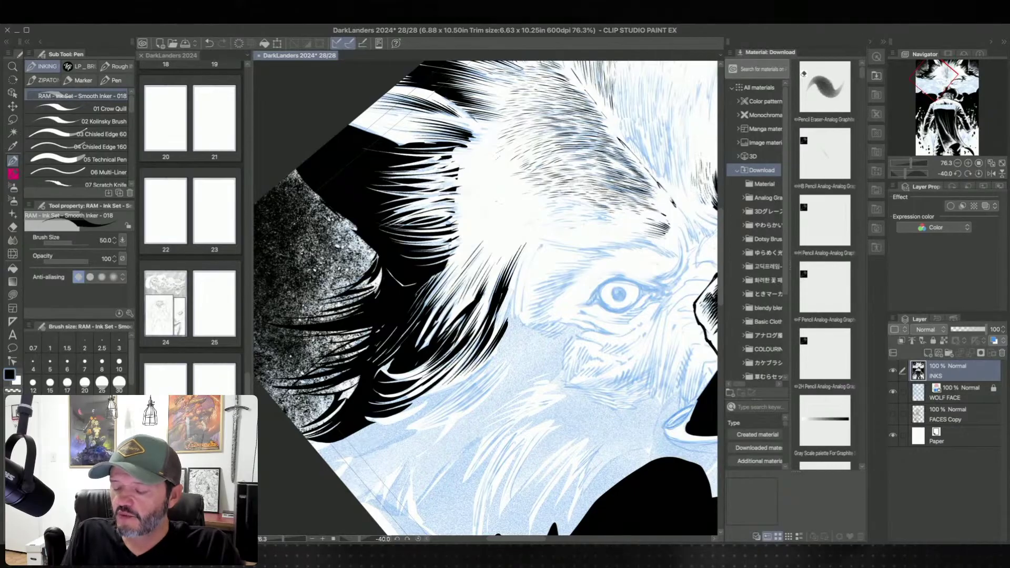
Step: Thicken the fur strands at the eye-side end of the left cheek tuft with short tapered black strokes
scroll(531, 393, down, 2)
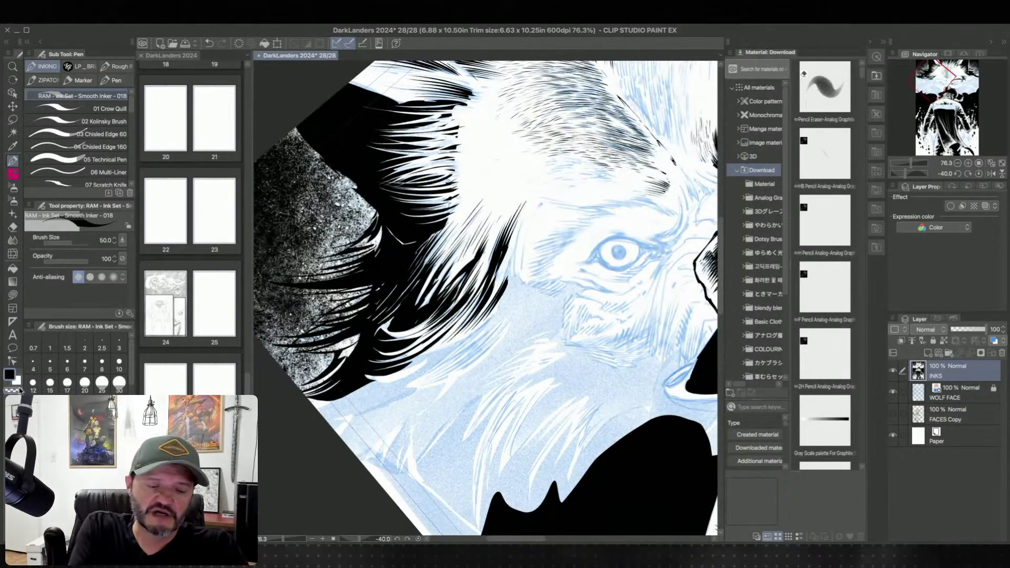
key(minus)
key(minus)
key(minus)
key(minus)
key(minus)
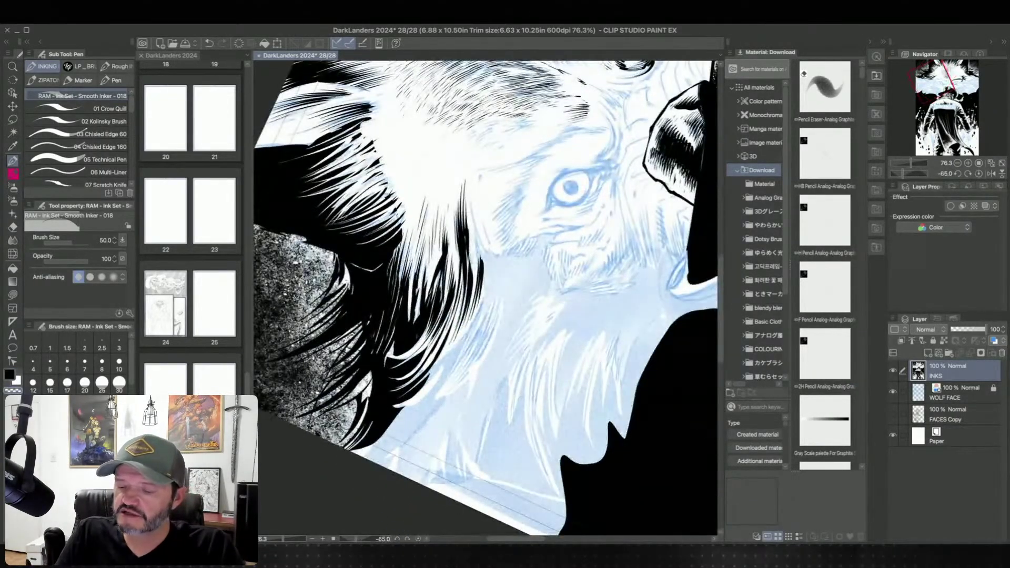
drag(463, 250, 462, 270)
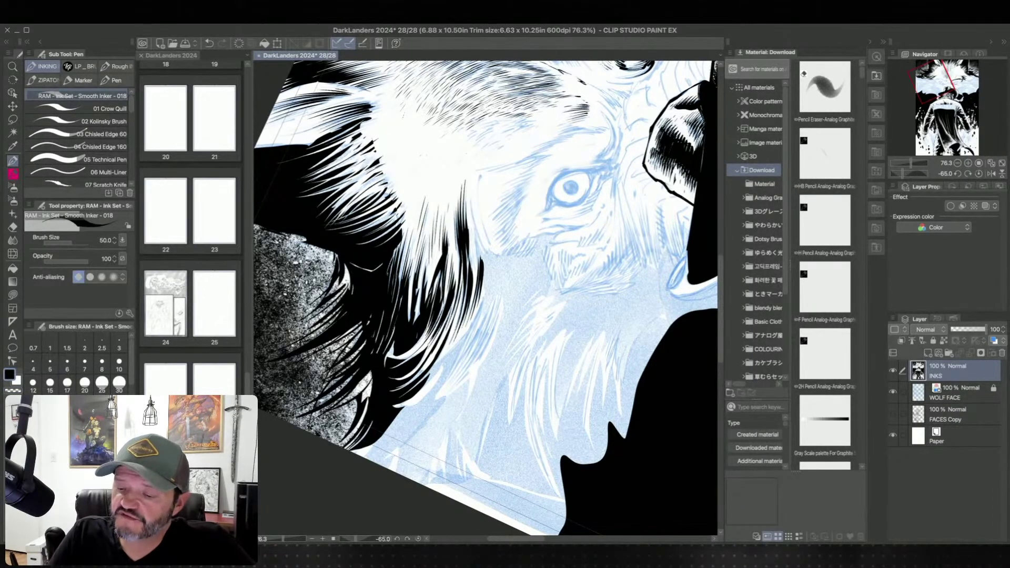
drag(472, 228, 483, 260)
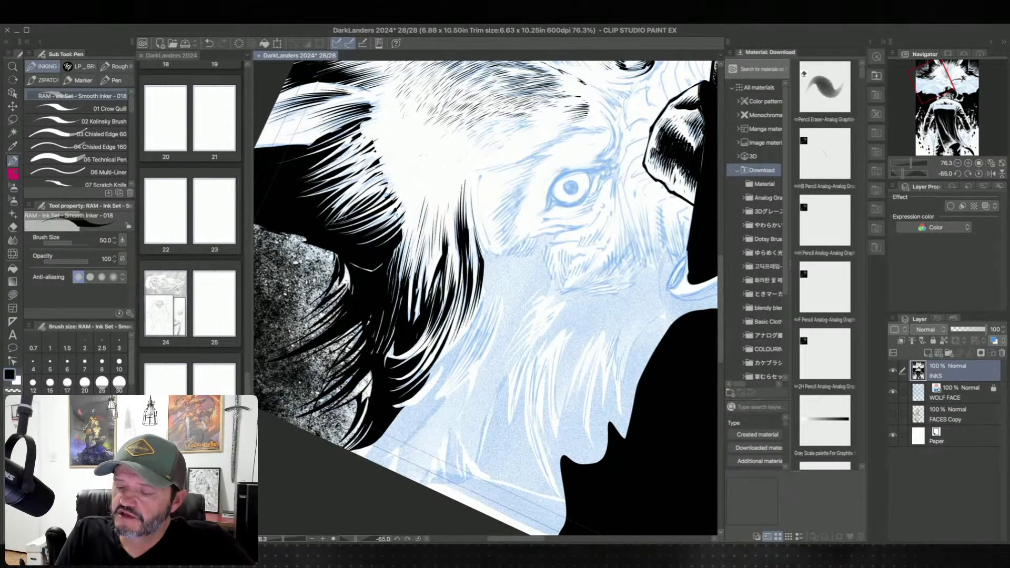
drag(469, 244, 470, 302)
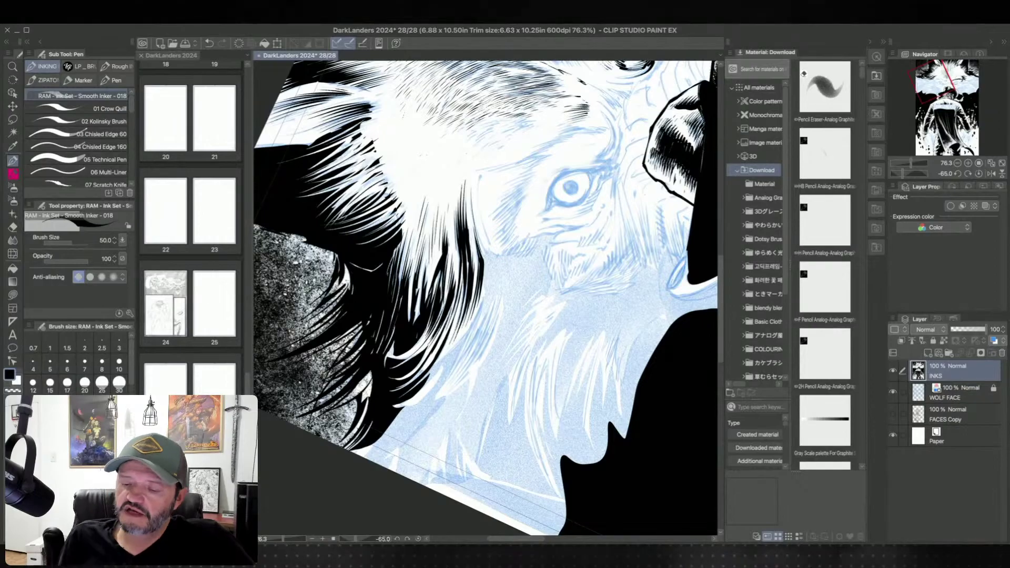
Step: Ink a thin tapered line from the left cheek tuft along the outer edge of the brow above the eye
drag(476, 158, 547, 172)
drag(505, 284, 443, 261)
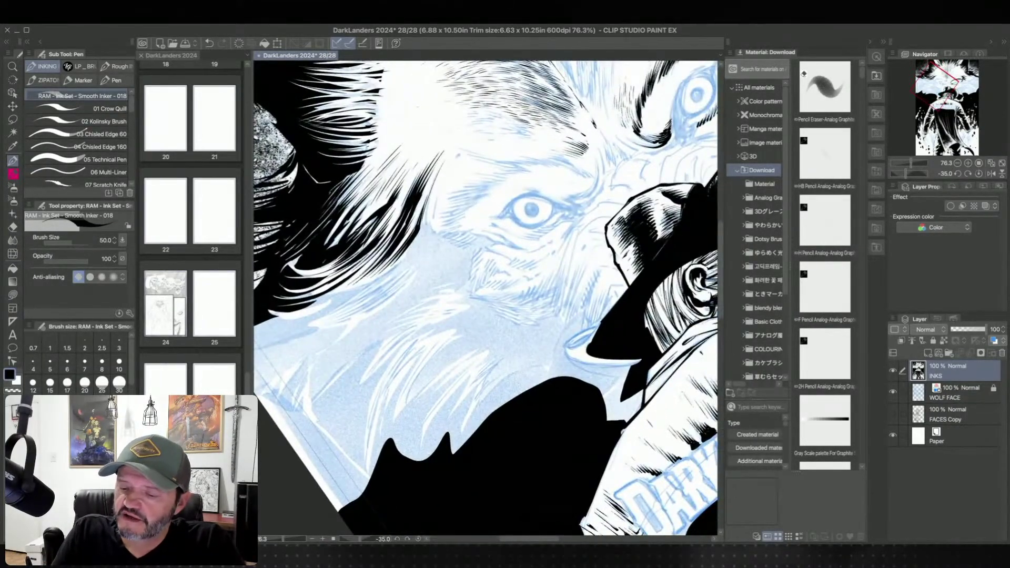
drag(444, 177, 433, 217)
drag(531, 210, 467, 257)
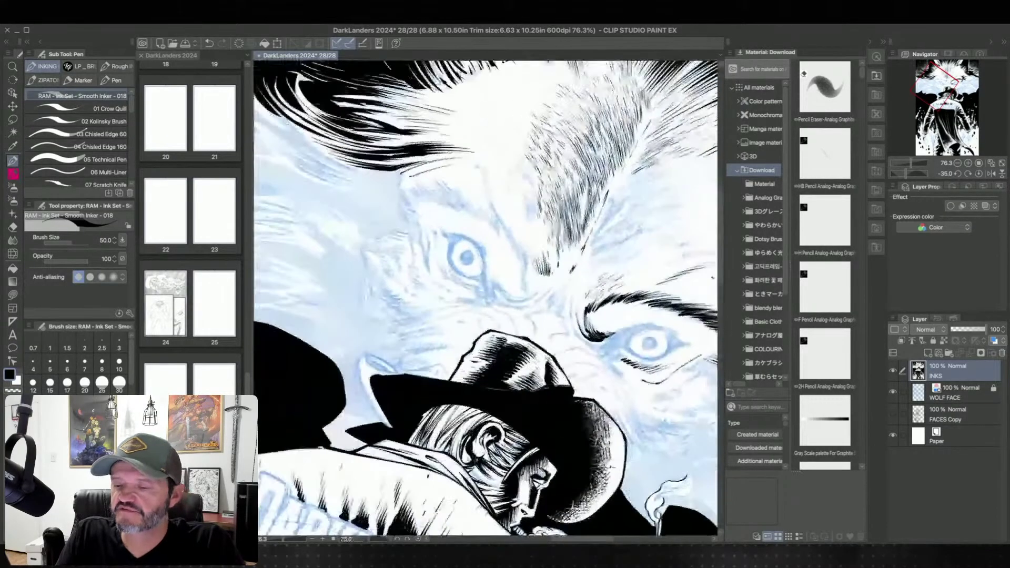
key(asciicircum)
key(asciicircum)
key(asciicircum)
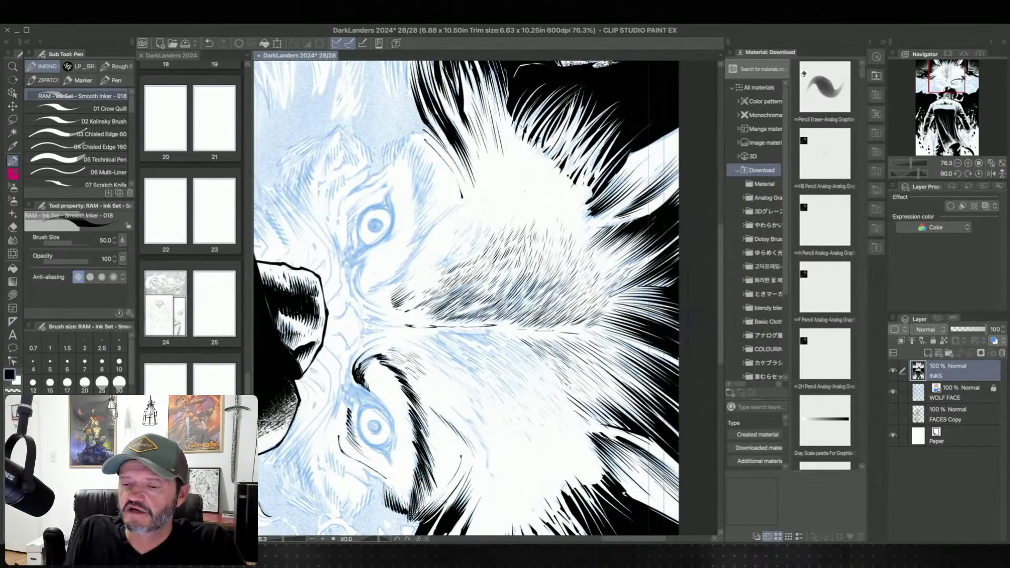
key(minus)
key(minus)
key(minus)
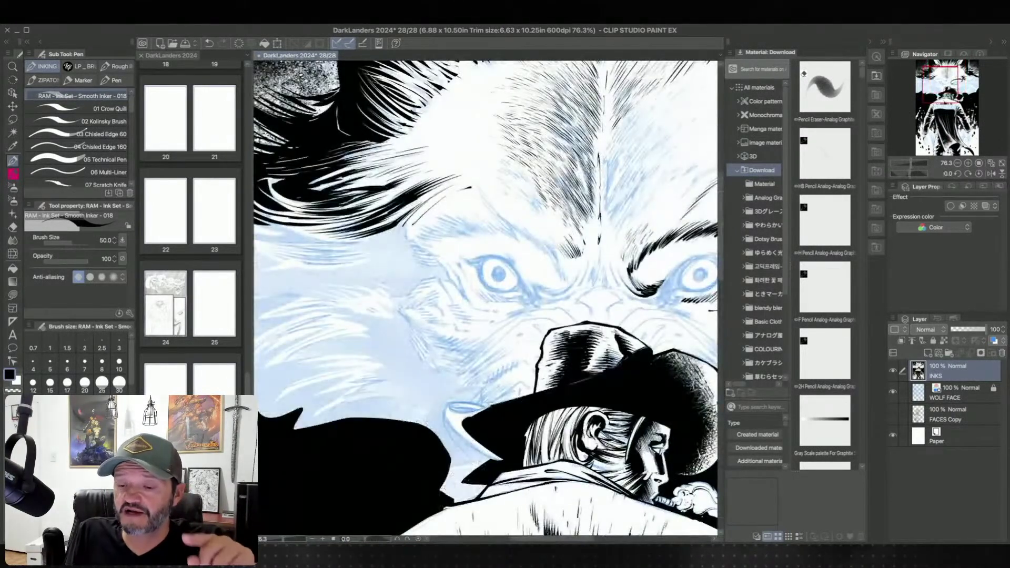
Step: Ink tapered black strokes along the upper outer edge of the left cheek tuft, beside the filled black fur
key(asciicircum)
key(asciicircum)
key(asciicircum)
key(asciicircum)
key(asciicircum)
key(asciicircum)
key(asciicircum)
key(asciicircum)
key(asciicircum)
key(asciicircum)
key(asciicircum)
scroll(485, 297, up, 2)
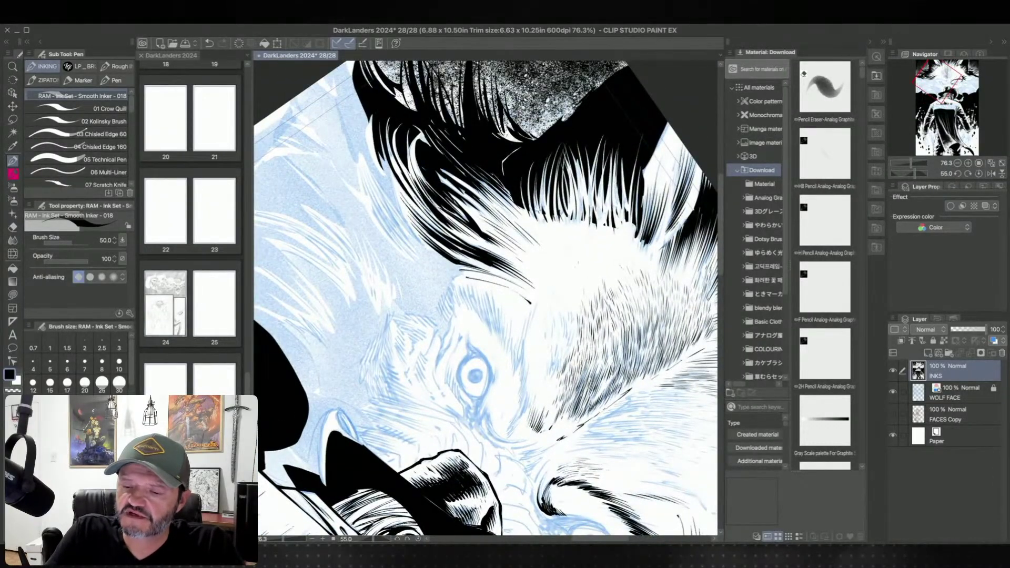
key(asciicircum)
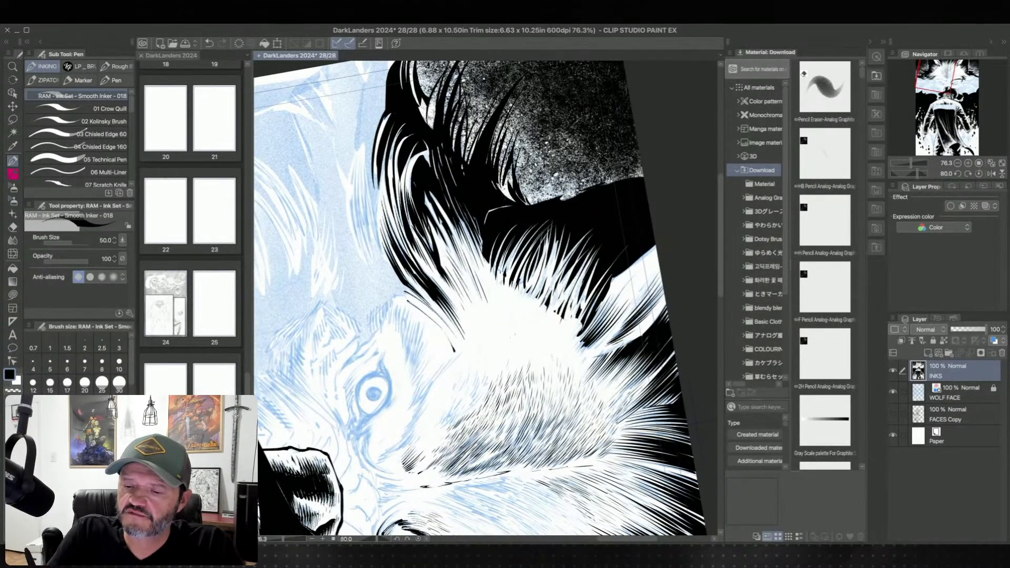
key(super+z)
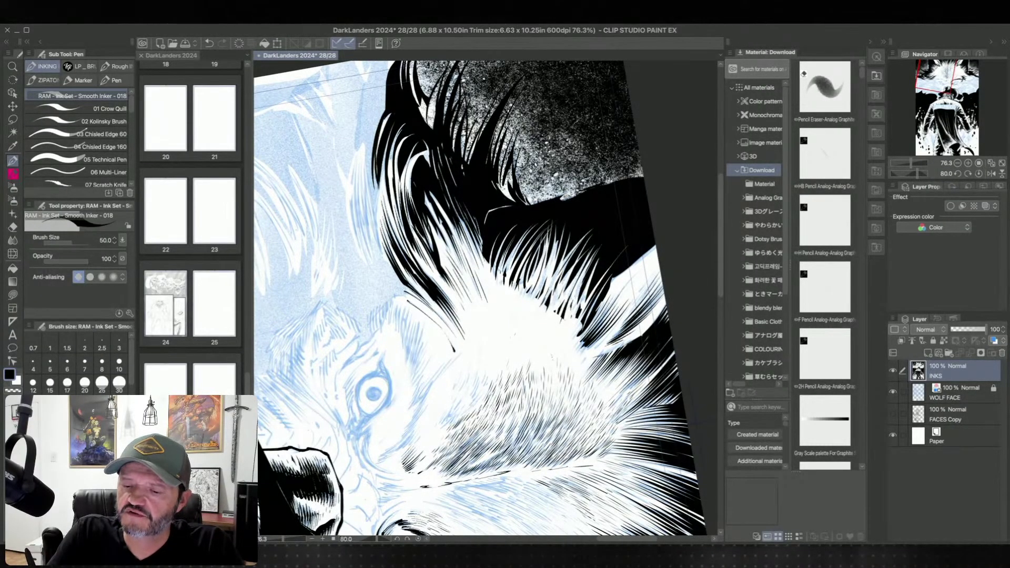
key(super+y)
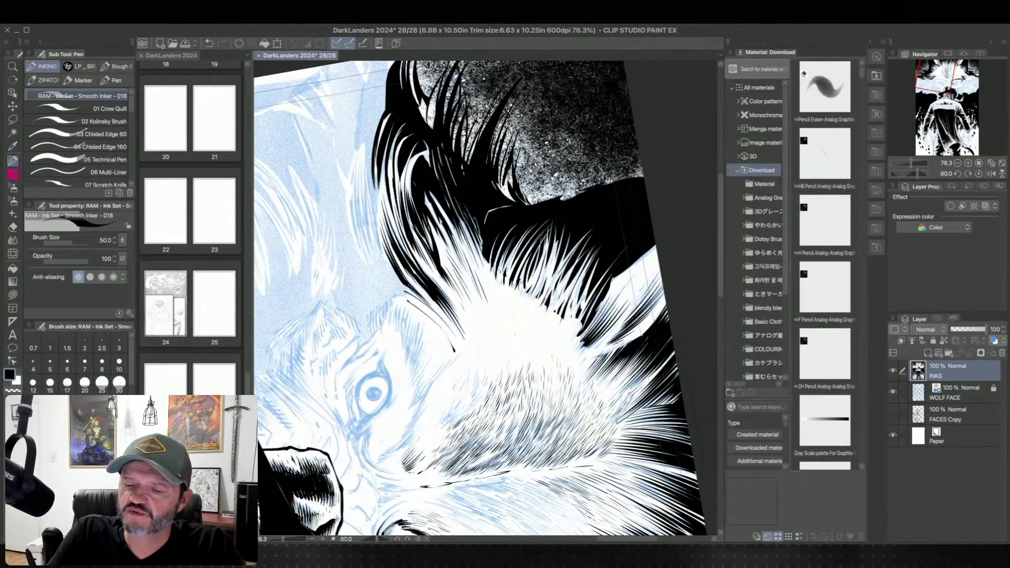
drag(375, 164, 379, 196)
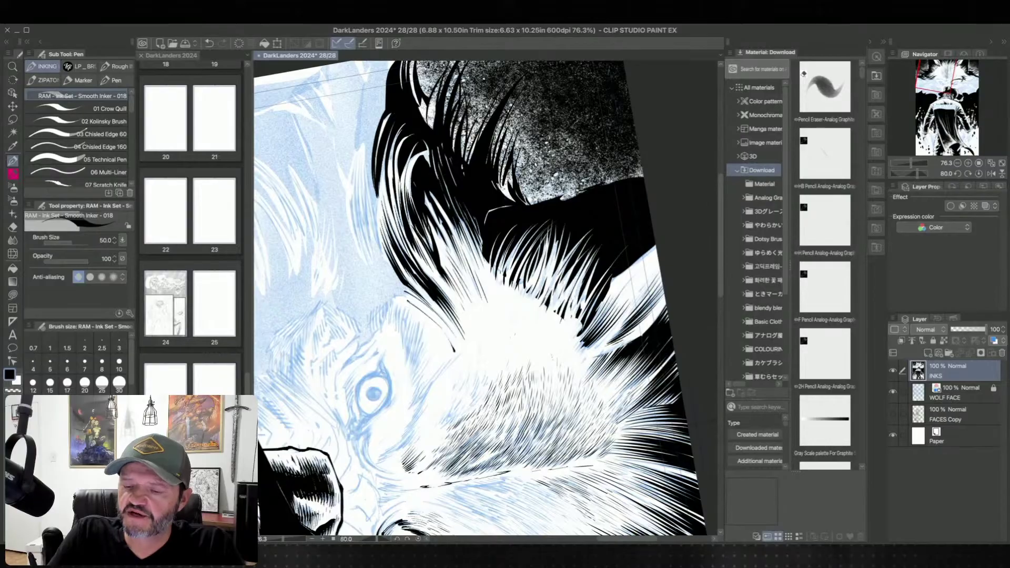
drag(375, 148, 379, 248)
Step: Examine the whole cover upright to compare the inked fur on both sides of the wolf's face
key(minus)
key(minus)
key(minus)
key(minus)
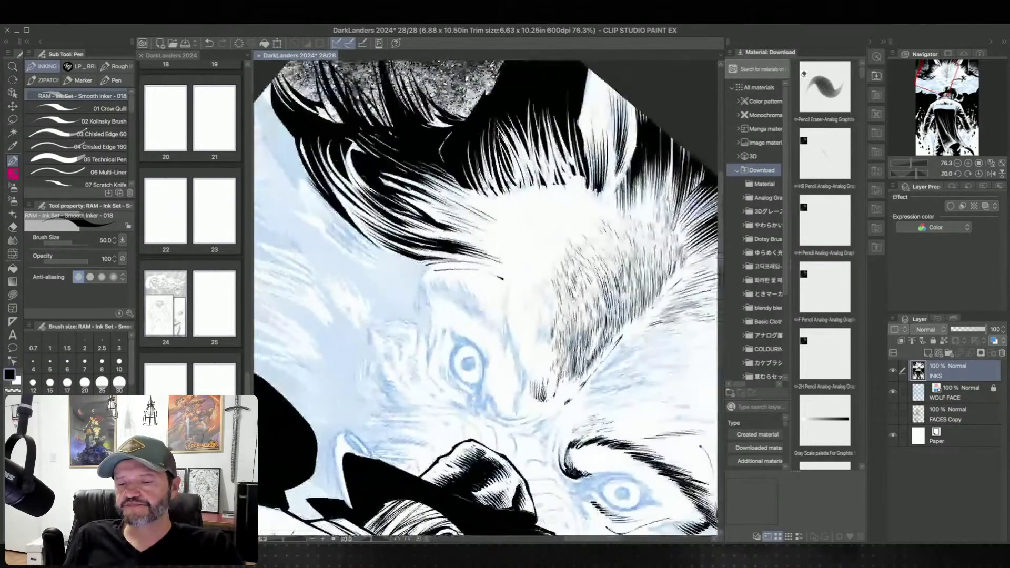
key(ctrl+minus)
key(ctrl+minus)
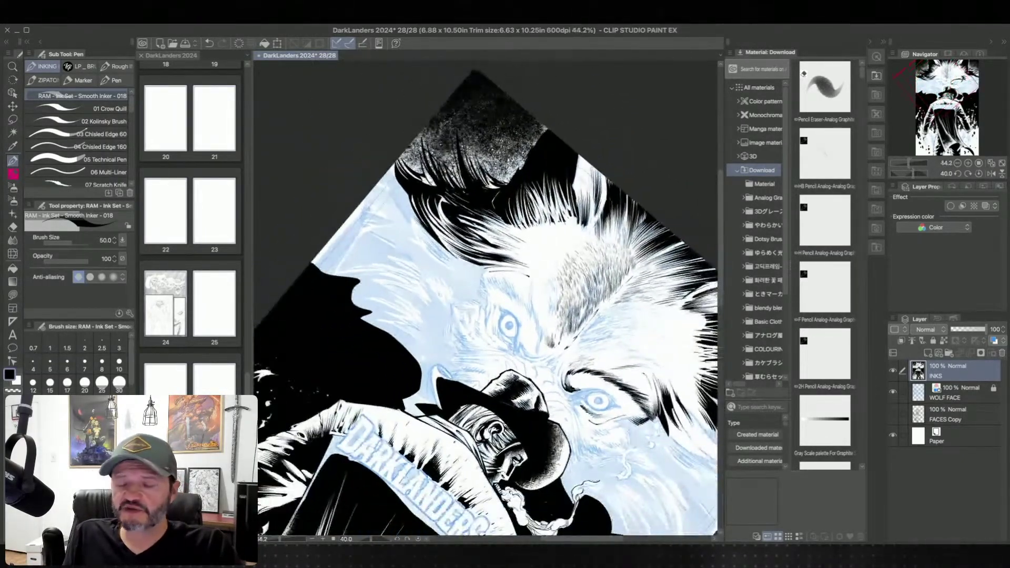
key(minus)
key(minus)
key(minus)
key(minus)
drag(683, 429, 545, 307)
scroll(578, 337, down, 3)
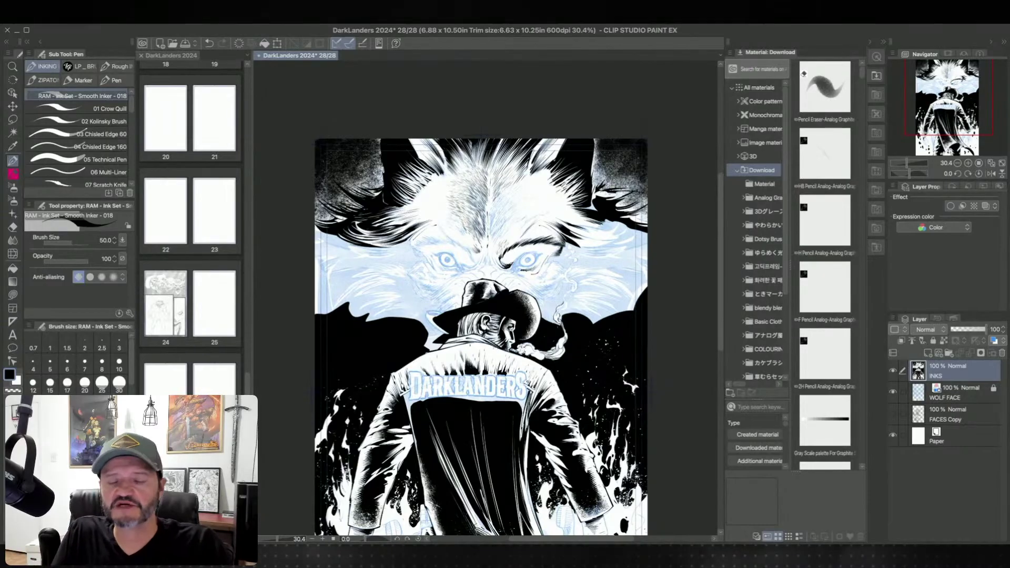
Step: Ink short tapered black strokes into the fur tips against the speckled background beside the wolf's right ear
scroll(639, 207, up, 4)
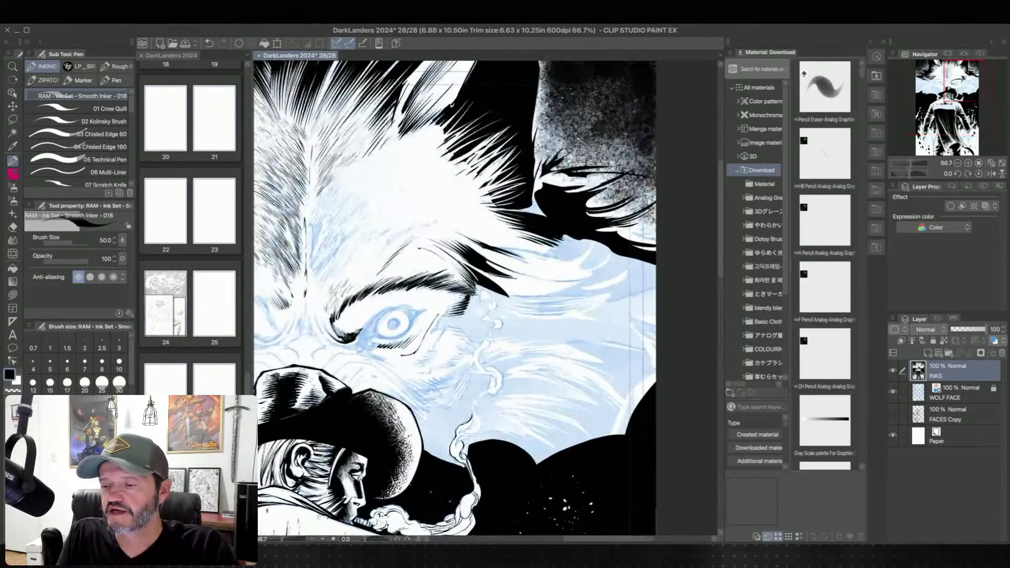
scroll(486, 298, up, 1)
key(minus)
key(minus)
key(minus)
key(minus)
key(minus)
key(minus)
key(minus)
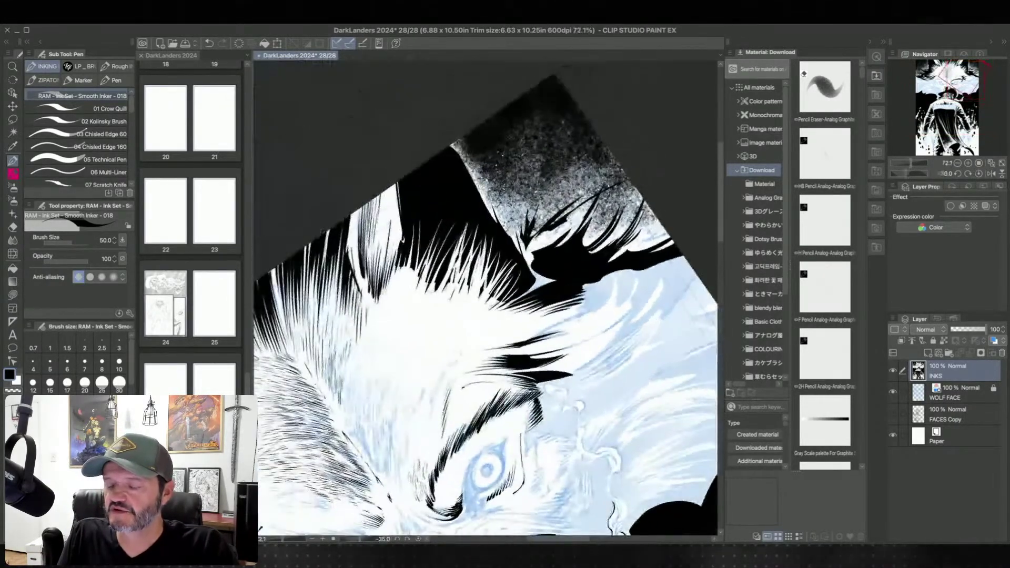
key(minus)
key(minus)
key(minus)
key(minus)
key(minus)
drag(587, 178, 545, 246)
key(asciicircum)
key(asciicircum)
key(asciicircum)
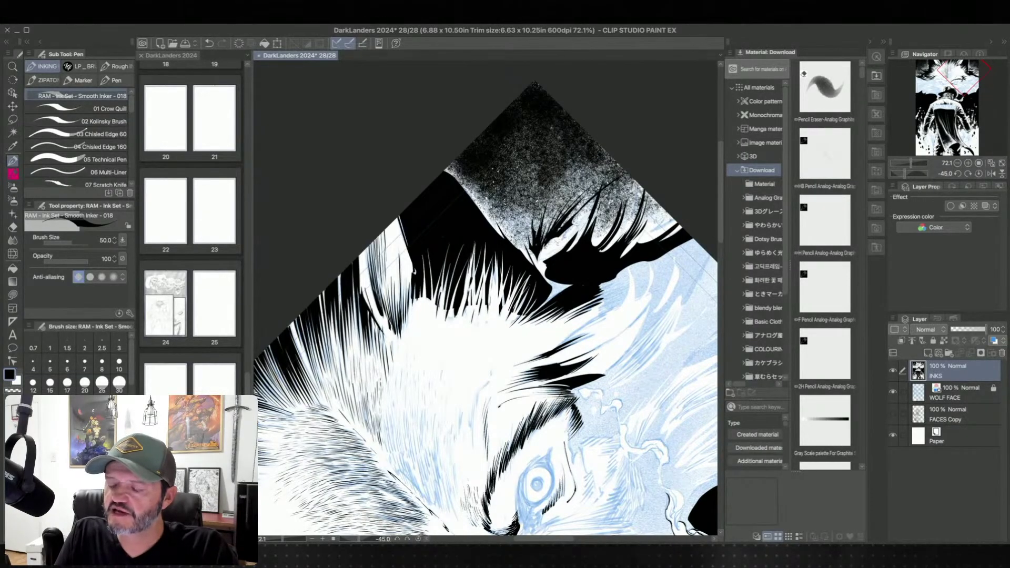
key(asciicircum)
key(asciicircum)
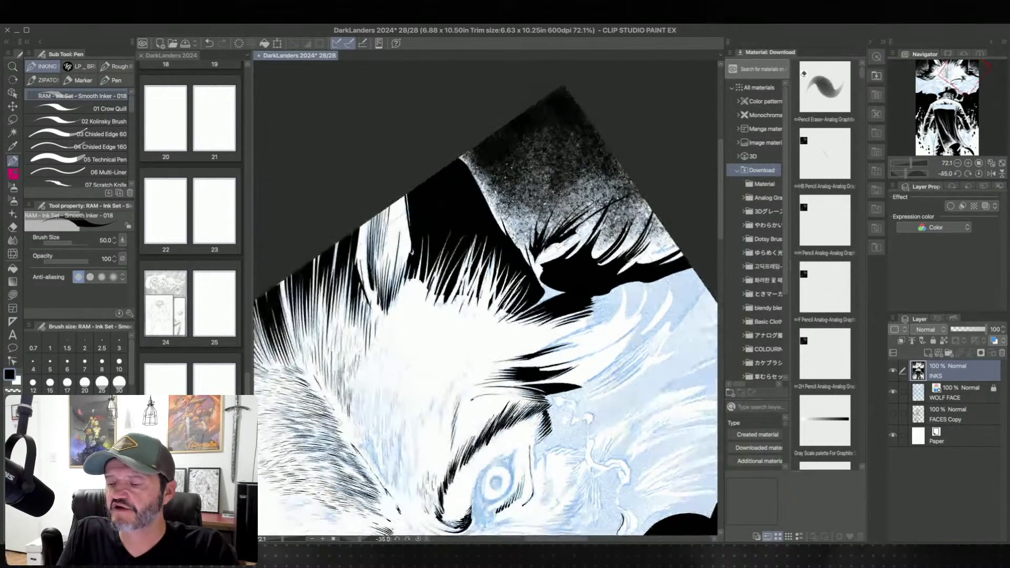
key(minus)
key(minus)
key(minus)
key(minus)
key(minus)
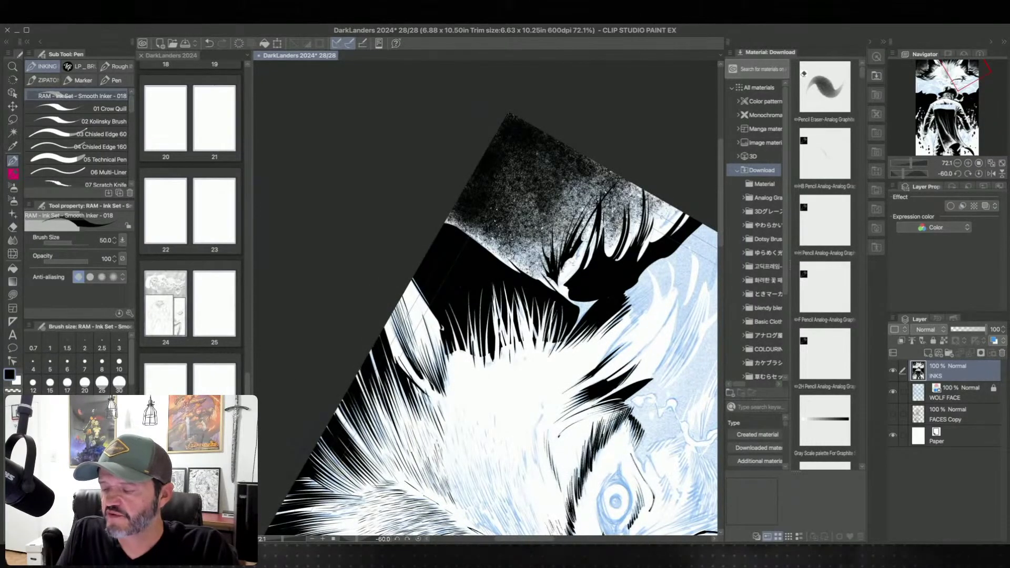
drag(569, 274, 580, 246)
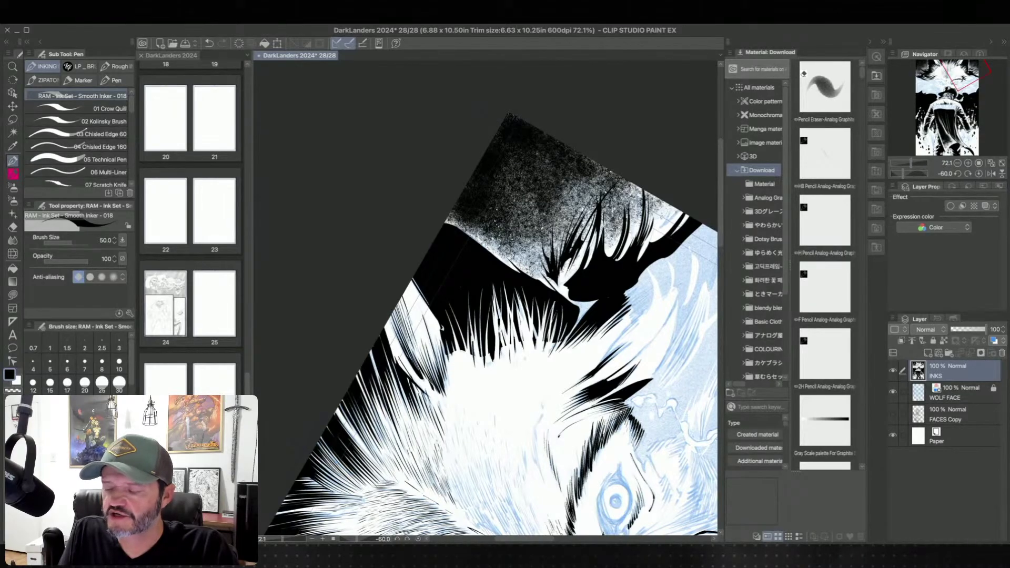
drag(567, 261, 558, 284)
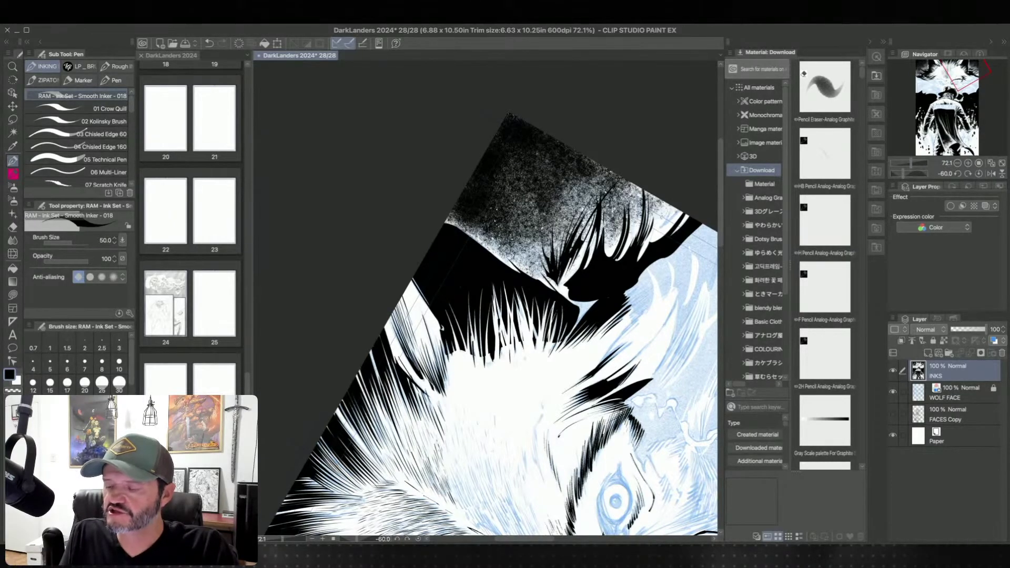
Step: Try a longer curved stroke from the base of the right fur tuft up into the speckled background
key(asciicircum)
key(asciicircum)
key(minus)
key(minus)
drag(573, 274, 598, 231)
key(super+z)
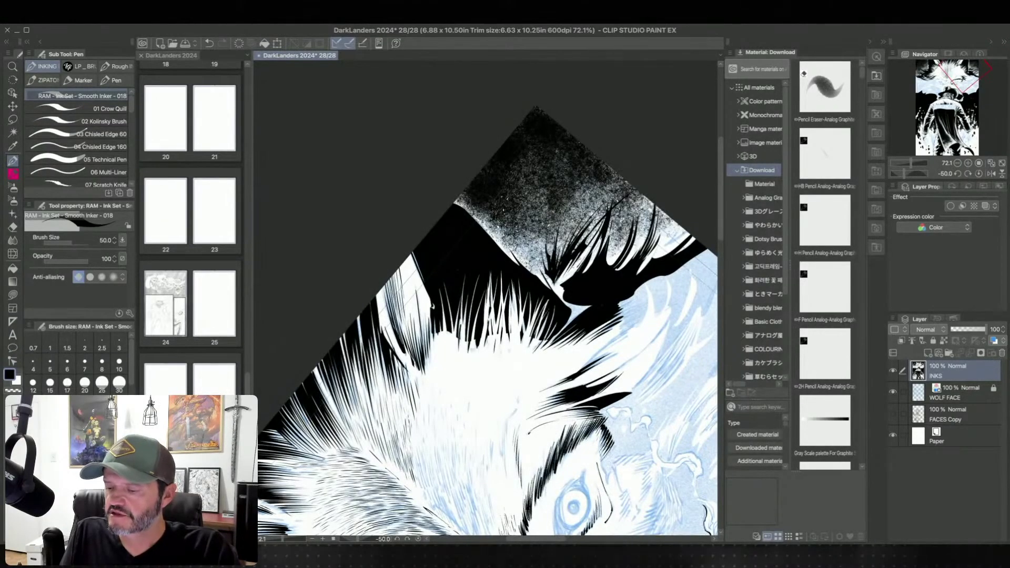
Step: Undo the longer curved stroke and ink a short tapered stroke at the base of the right fur tuft
key(super+z)
key(super+z)
drag(571, 276, 592, 246)
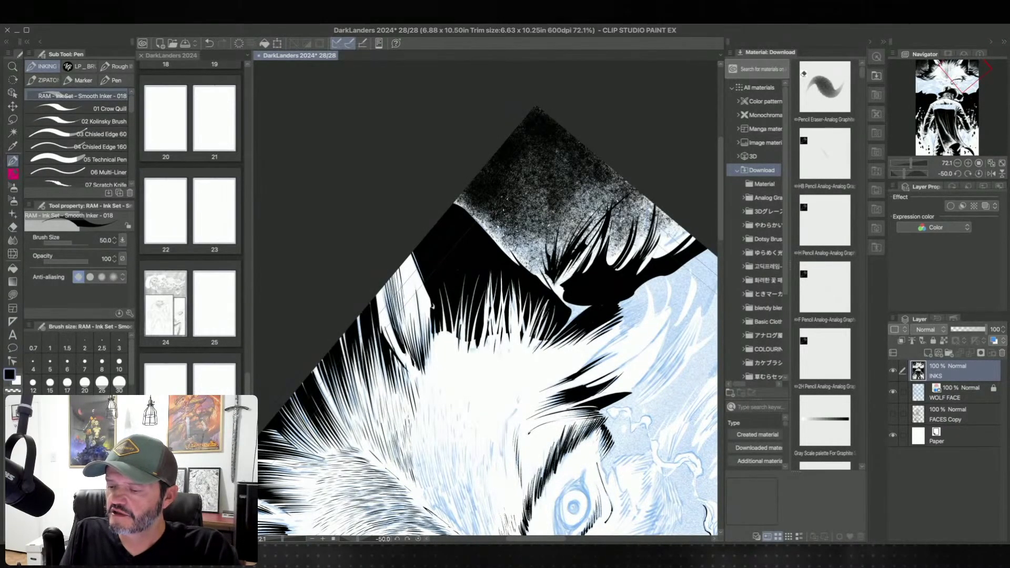
drag(565, 281, 581, 261)
key(ctrl+z)
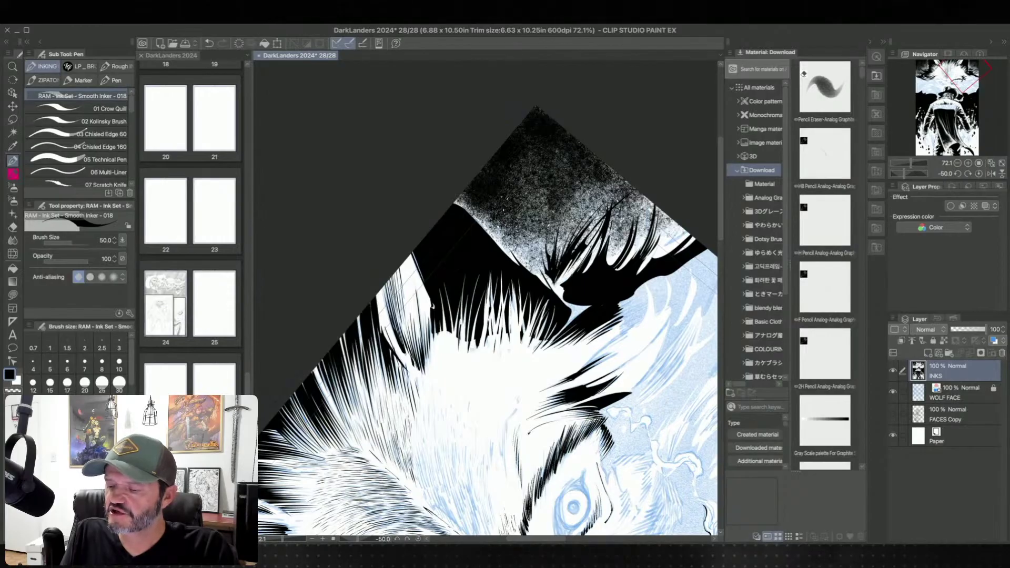
Step: Examine the inked fur tuft, right brow and uninked cheek pencils at several canvas rotations
key(asciicircum)
key(asciicircum)
key(asciicircum)
key(asciicircum)
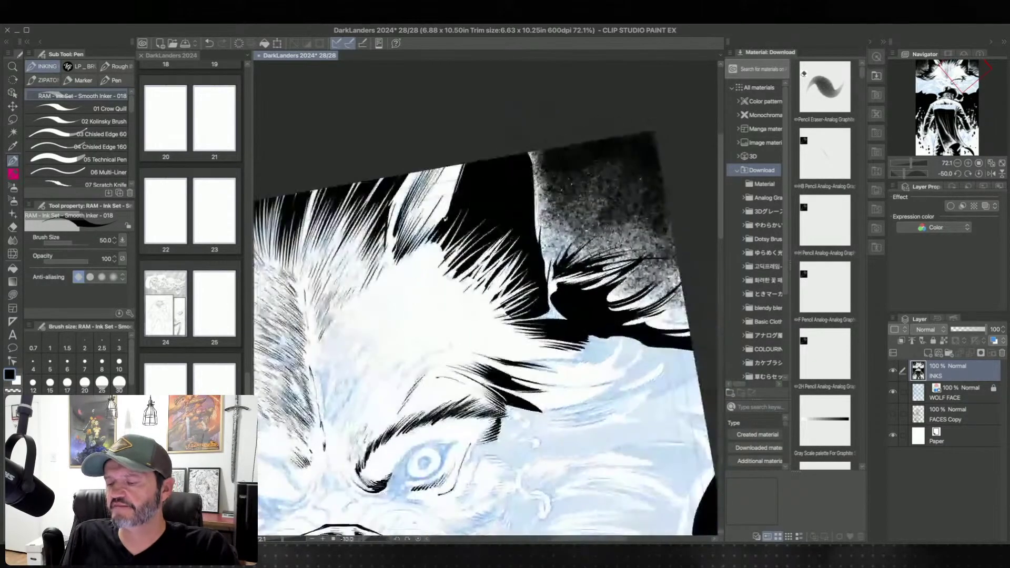
drag(592, 382, 527, 275)
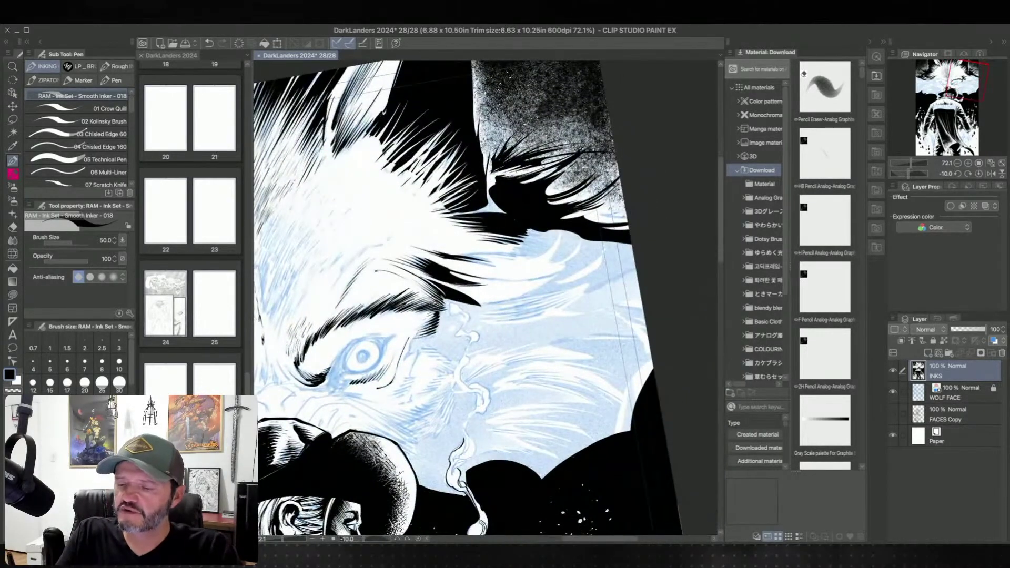
key(minus)
key(minus)
key(minus)
key(minus)
key(minus)
key(minus)
key(minus)
key(minus)
key(minus)
key(minus)
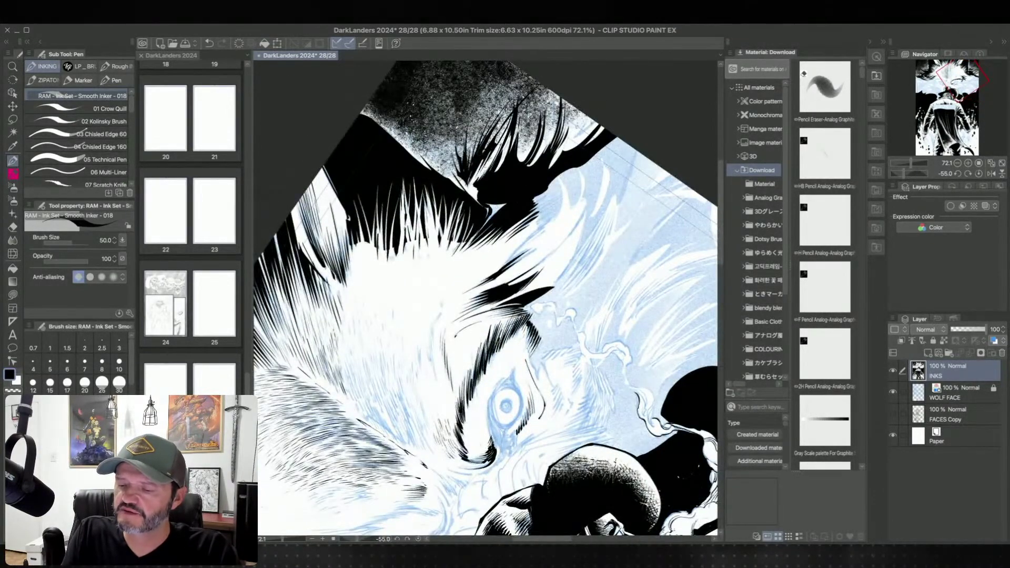
key(asciicircum)
key(asciicircum)
key(asciicircum)
key(asciicircum)
key(asciicircum)
key(asciicircum)
key(asciicircum)
key(asciicircum)
key(asciicircum)
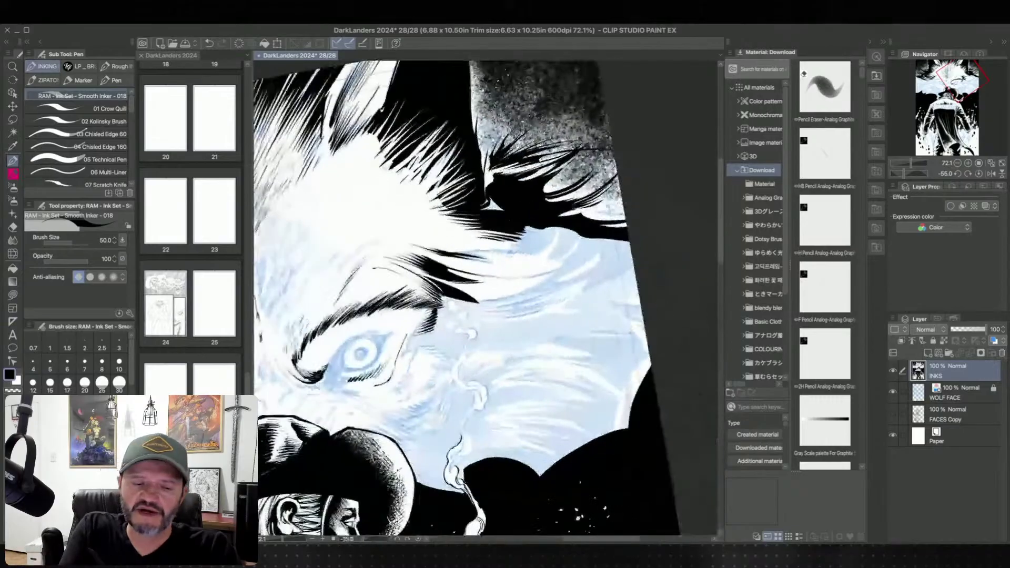
Step: Fill the remaining light gap beneath the base of the right fur tuft with solid black using Lasso fill
click(13, 295)
key(asciicircum)
key(asciicircum)
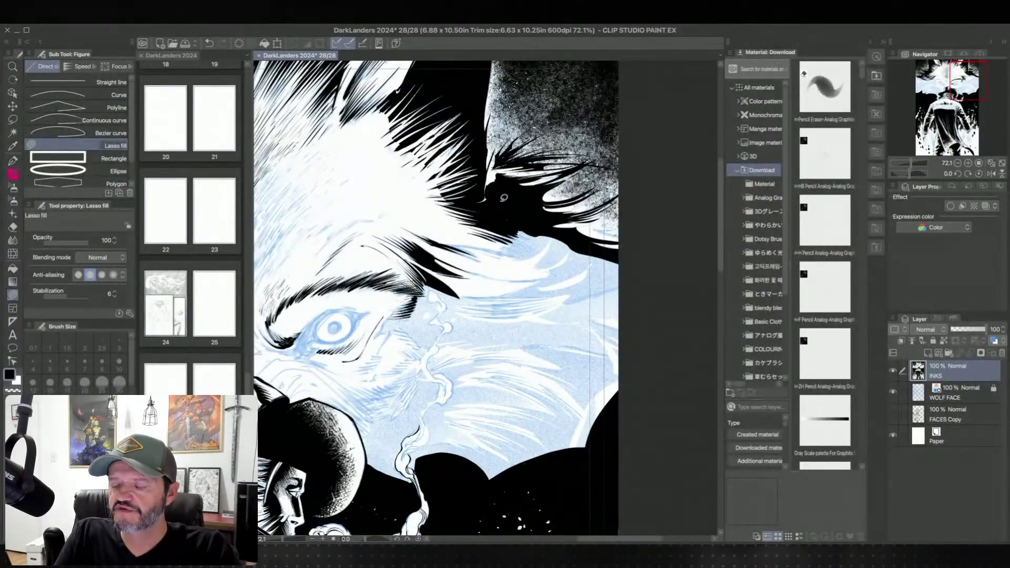
key(minus)
key(minus)
key(minus)
key(minus)
key(minus)
key(minus)
key(minus)
key(minus)
key(minus)
key(minus)
key(minus)
key(minus)
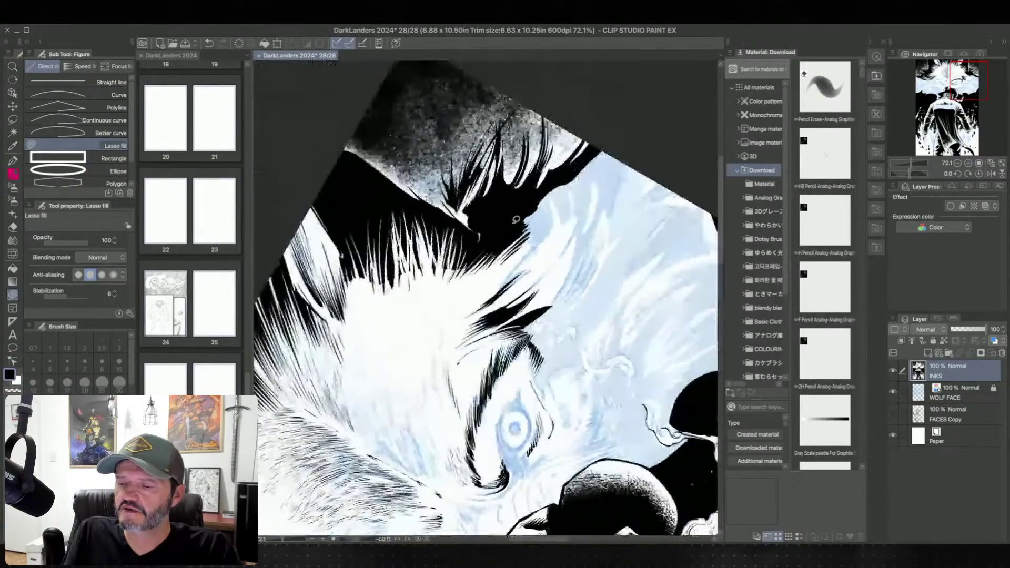
key(minus)
drag(486, 294, 474, 308)
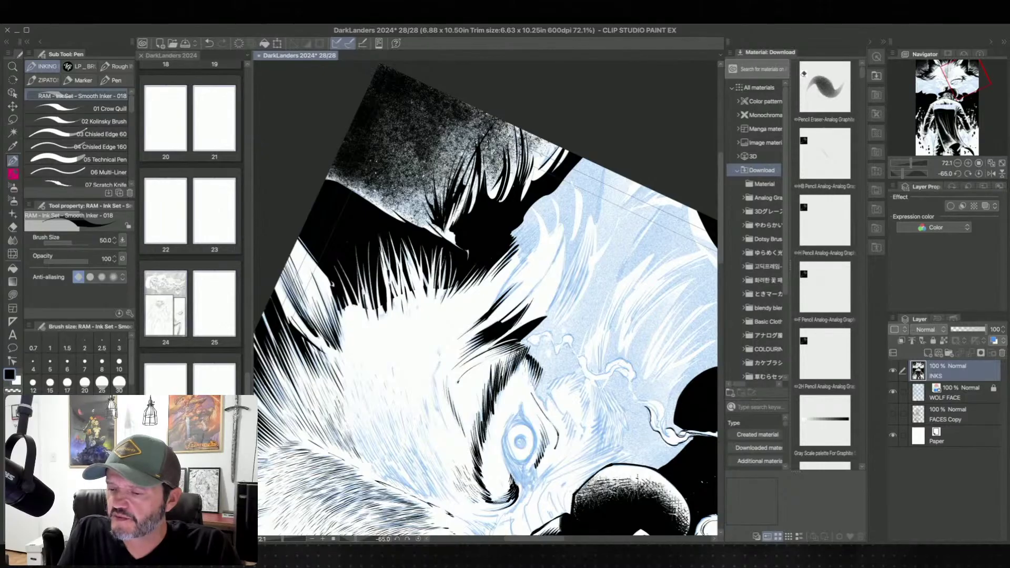
Step: Compare the right fur tuft with and without the latest ink strokes by repeatedly undoing and redoing them
key(minus)
key(minus)
key(minus)
key(minus)
key(minus)
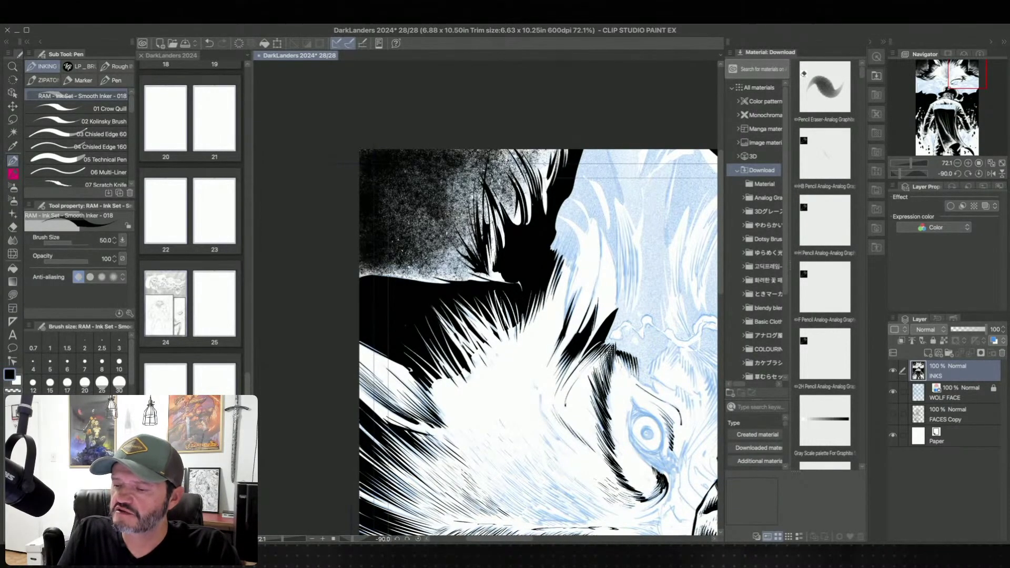
drag(646, 433, 431, 415)
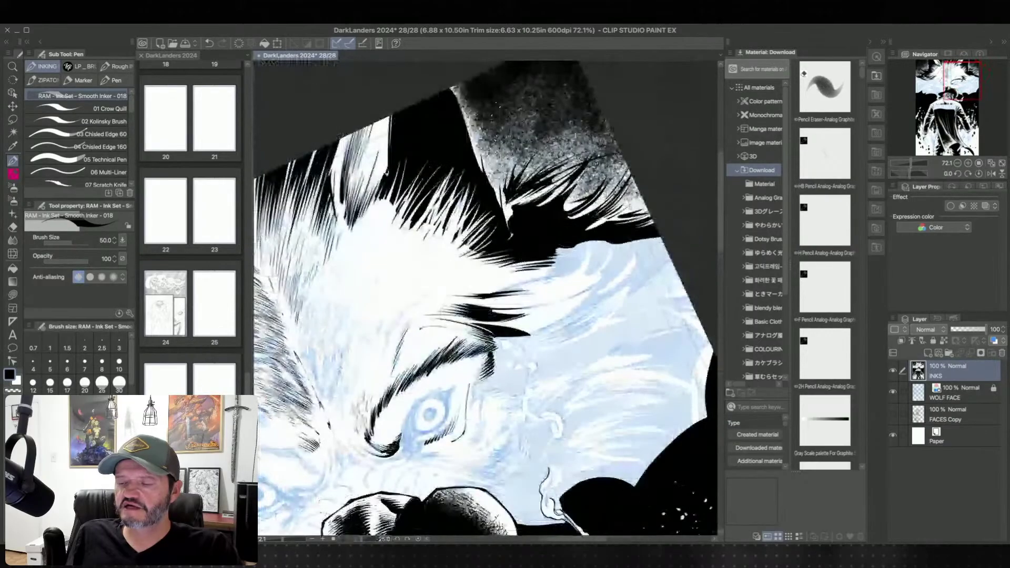
drag(634, 303, 615, 316)
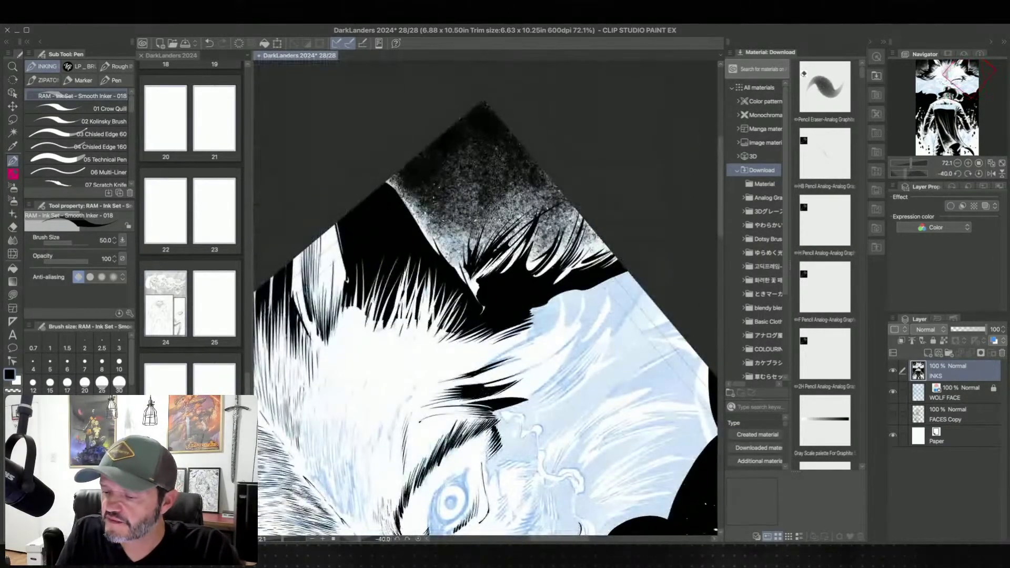
key(ctrl+z)
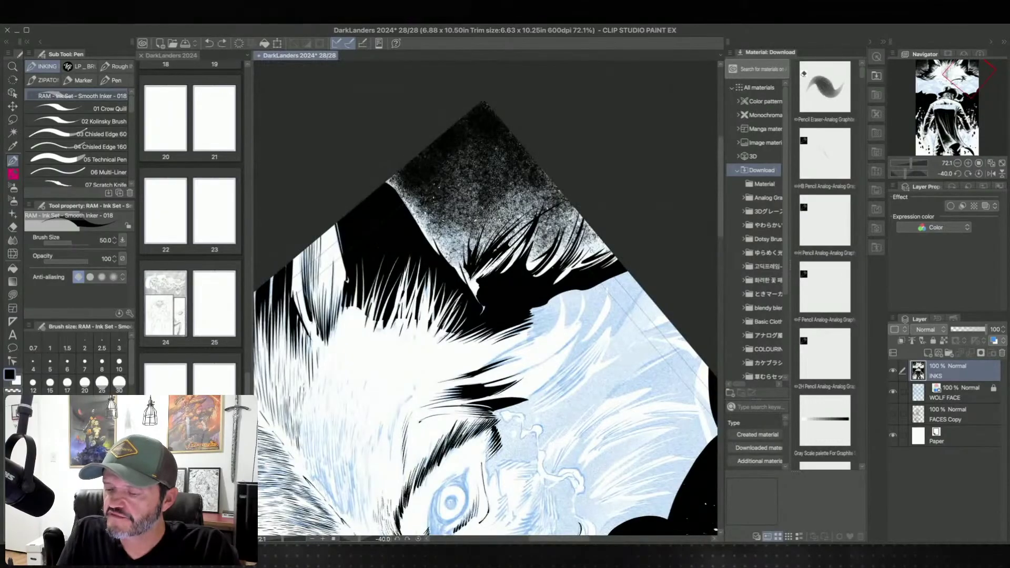
key(ctrl+z)
key(ctrl+y)
key(ctrl+z)
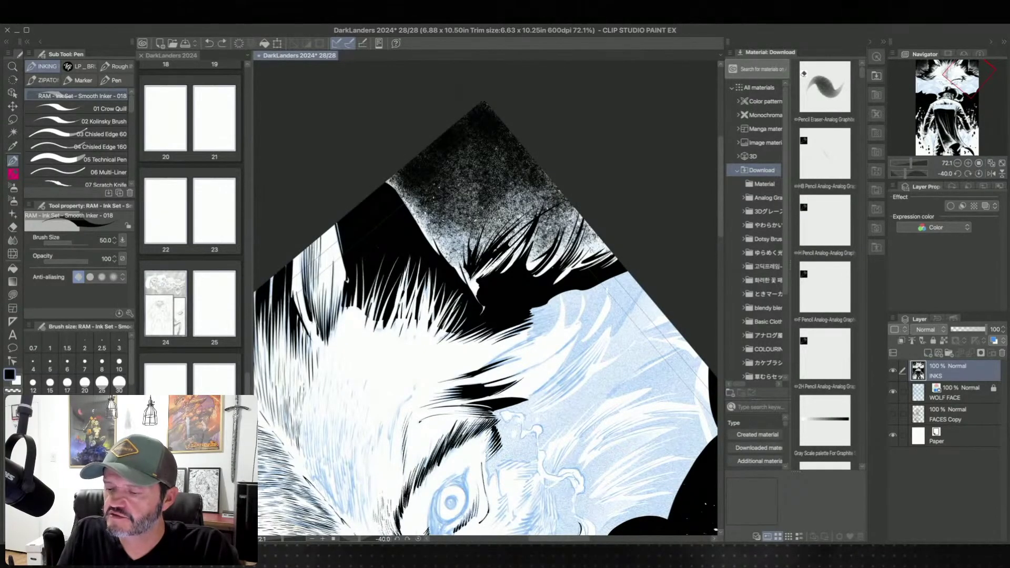
key(ctrl+y)
key(ctrl+z)
key(ctrl+y)
key(ctrl+@)
drag(565, 323, 651, 344)
key(minus)
key(minus)
key(minus)
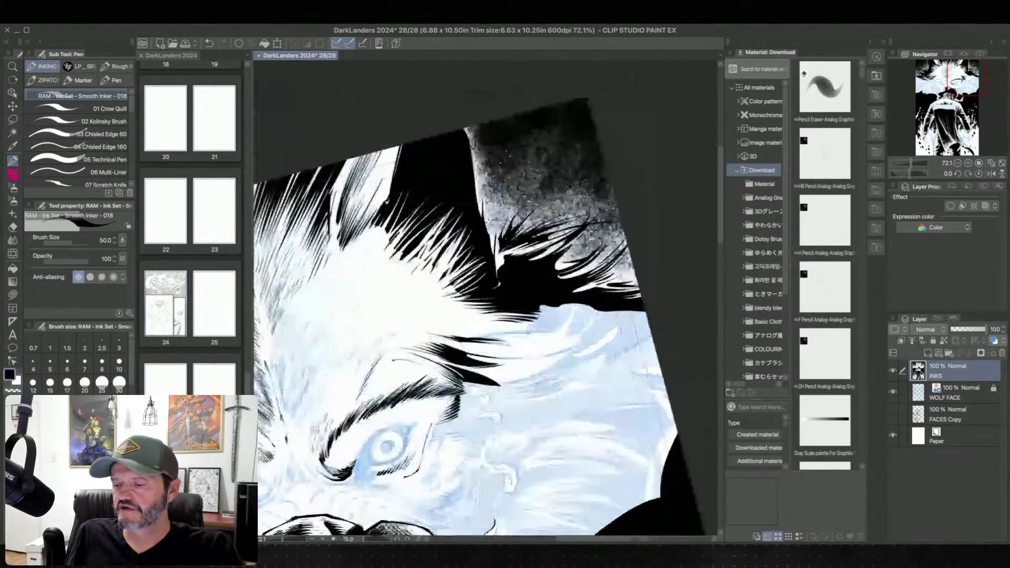
key(ctrl+@)
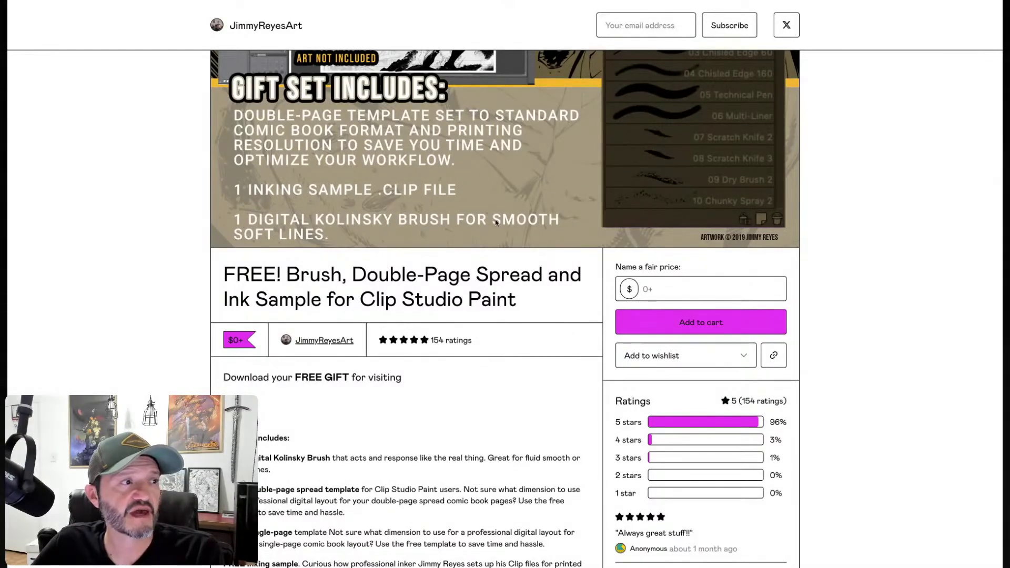
Step: Switch to the Gumroad page and review the contents of the free Clip Studio Paint brush and template gift set
scroll(513, 231, up, 5)
scroll(512, 230, up, 2)
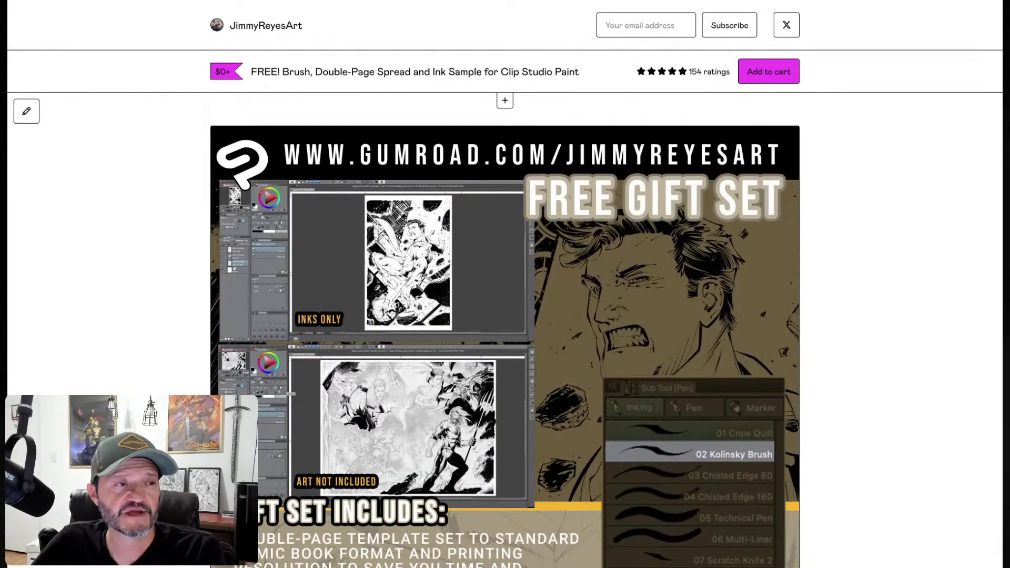
scroll(916, 364, down, 3)
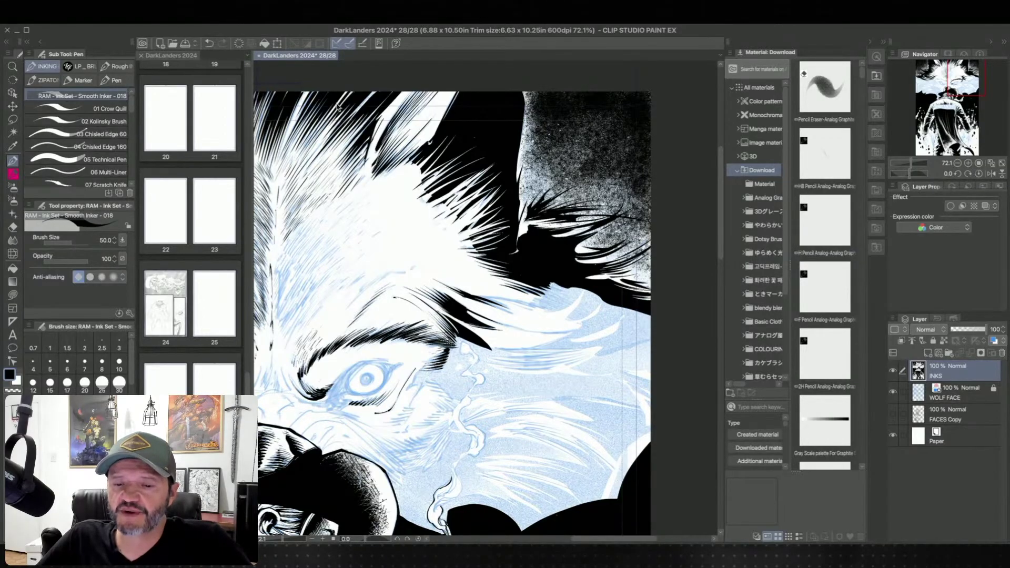
Step: Return to Clip Studio Paint to examine the whole DarkLanders cover and the wolf's right brow and cheek up close
key(ctrl+0)
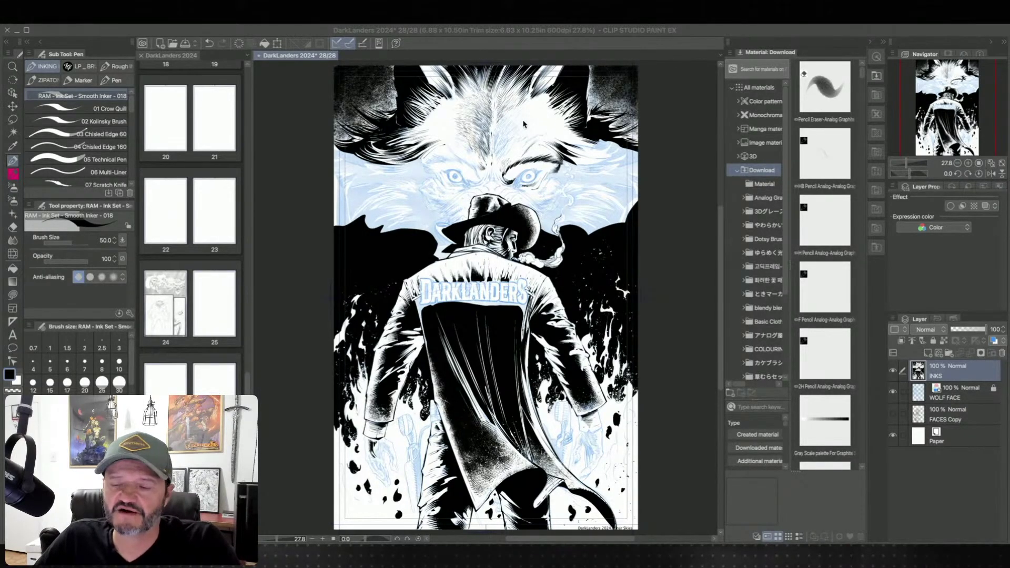
scroll(582, 155, down, 1)
scroll(582, 158, down, 1)
scroll(583, 158, up, 5)
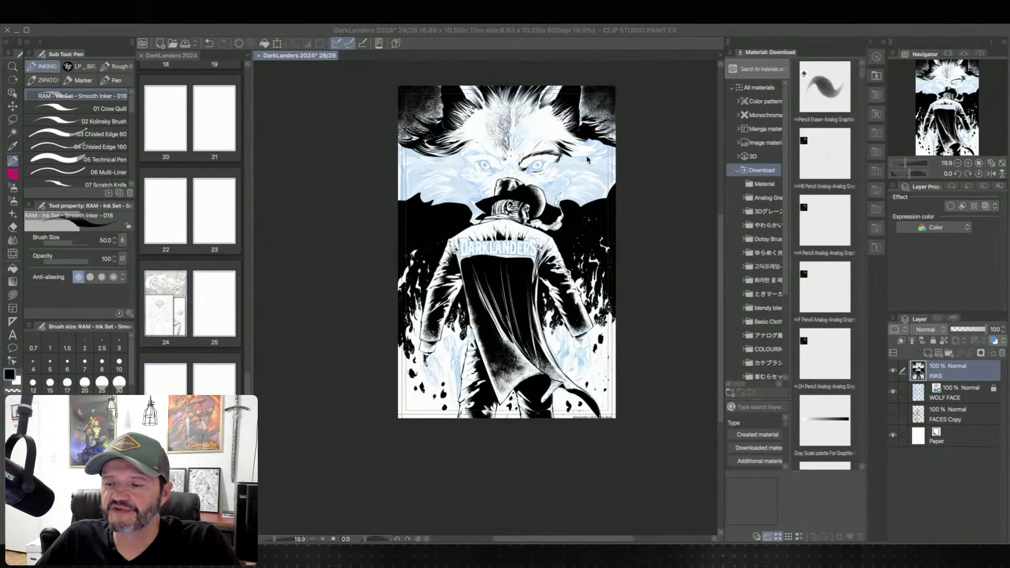
scroll(568, 157, up, 1)
drag(568, 157, 614, 344)
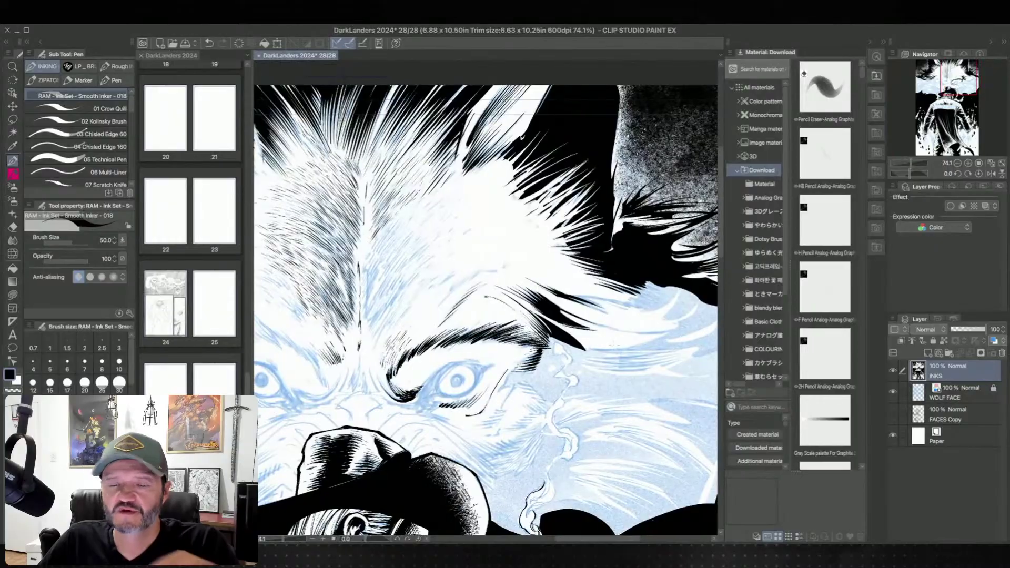